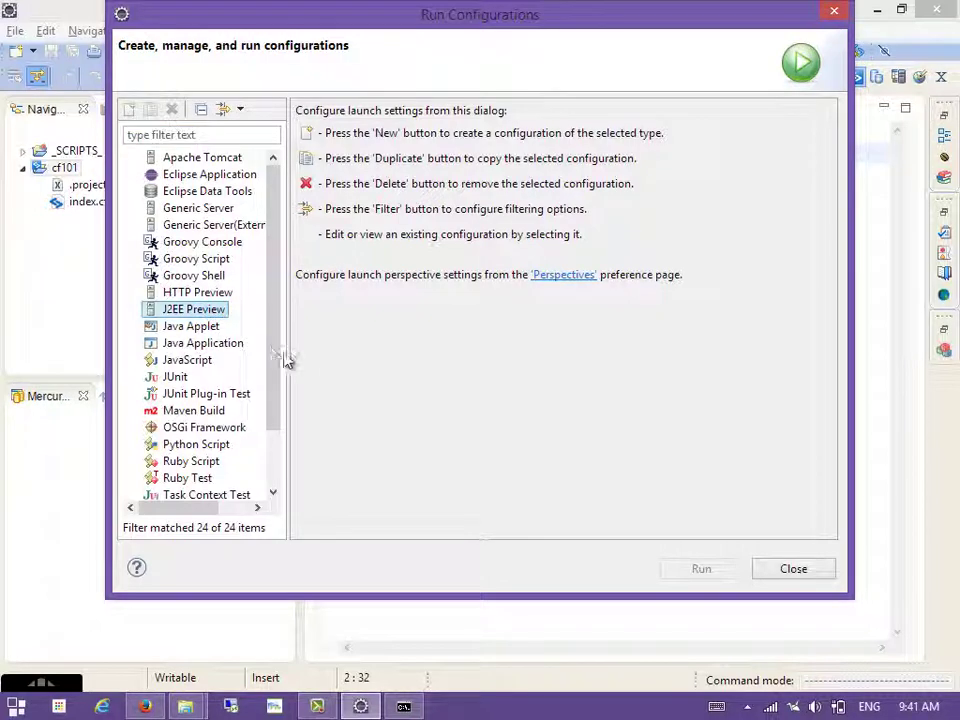
# - Create a new J2EE Preview launch configuration and check its empty server list
pyautogui.click(222, 314)
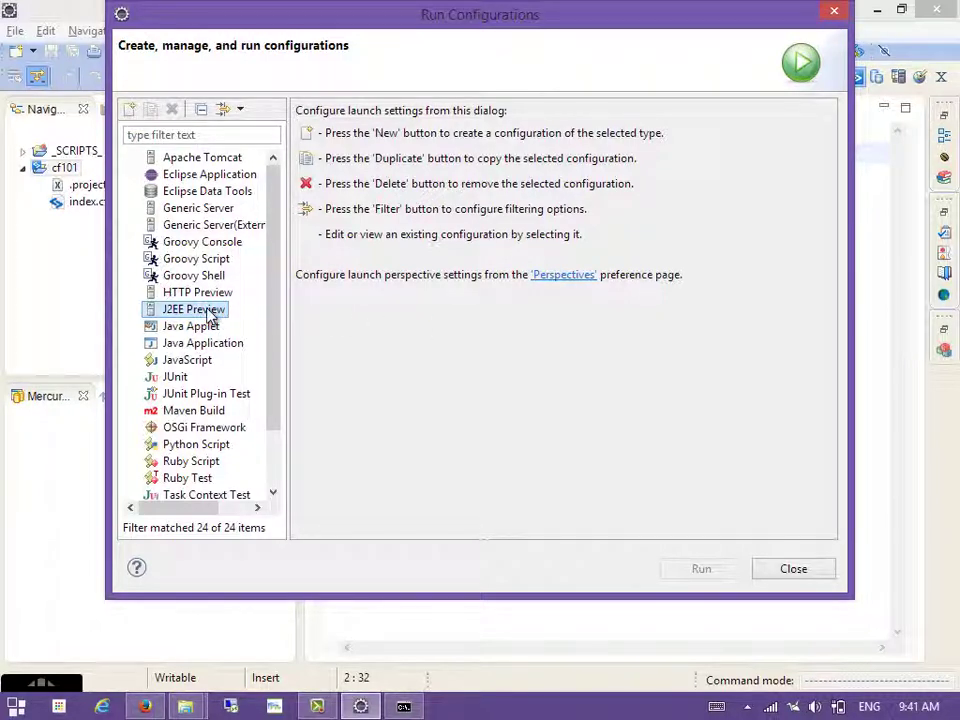
pyautogui.rightClick(212, 315)
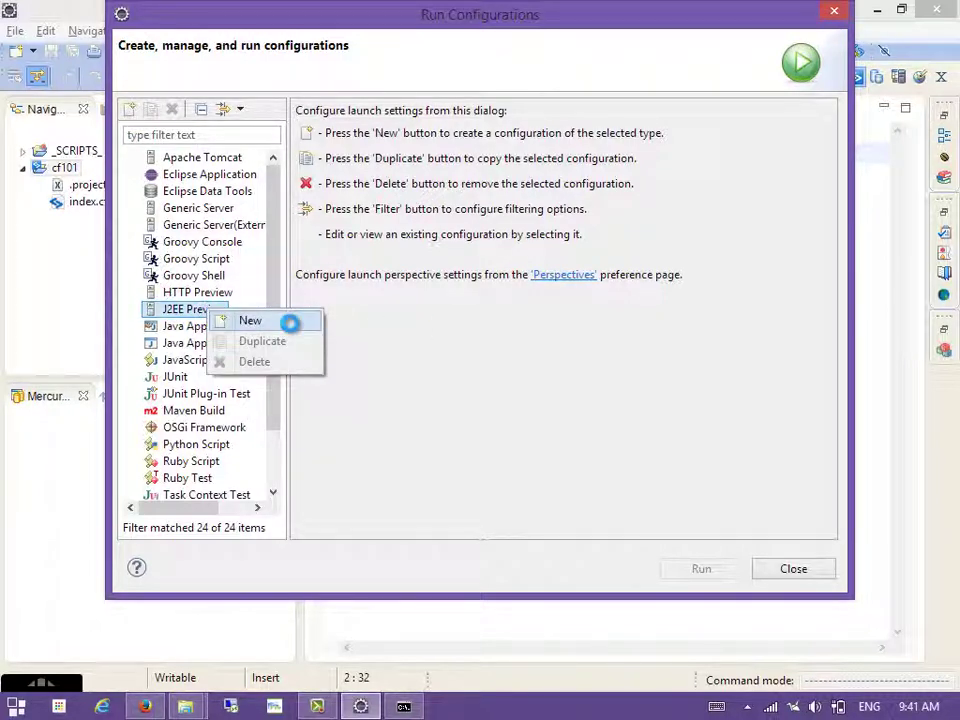
pyautogui.click(289, 320)
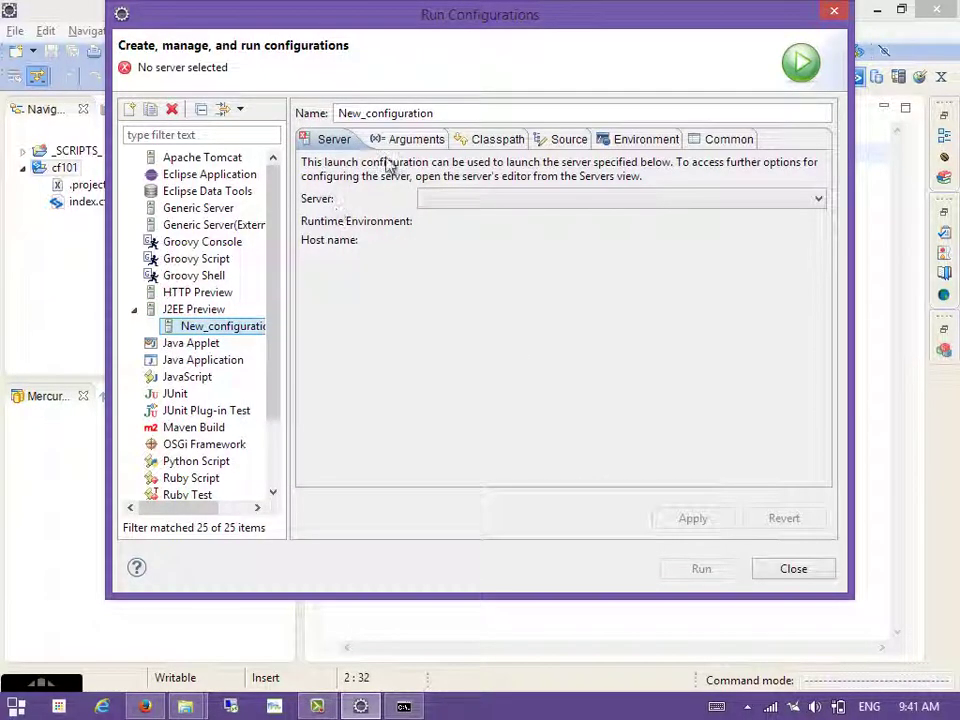
pyautogui.click(467, 199)
pyautogui.click(380, 217)
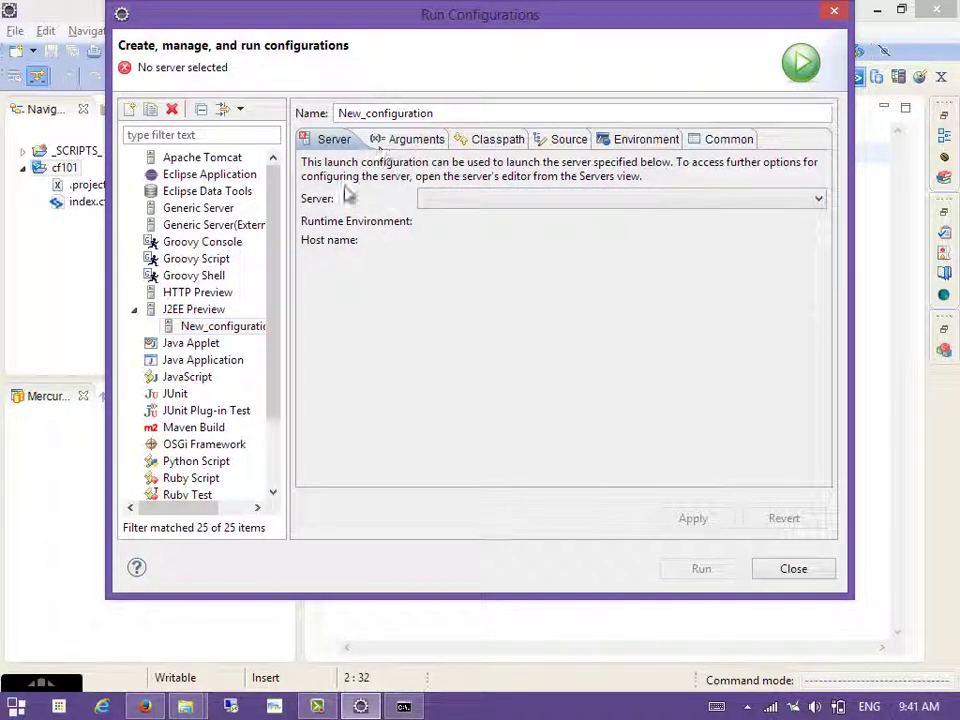
# - Delete the new launch configuration and return to the index.cfm code
pyautogui.click(172, 110)
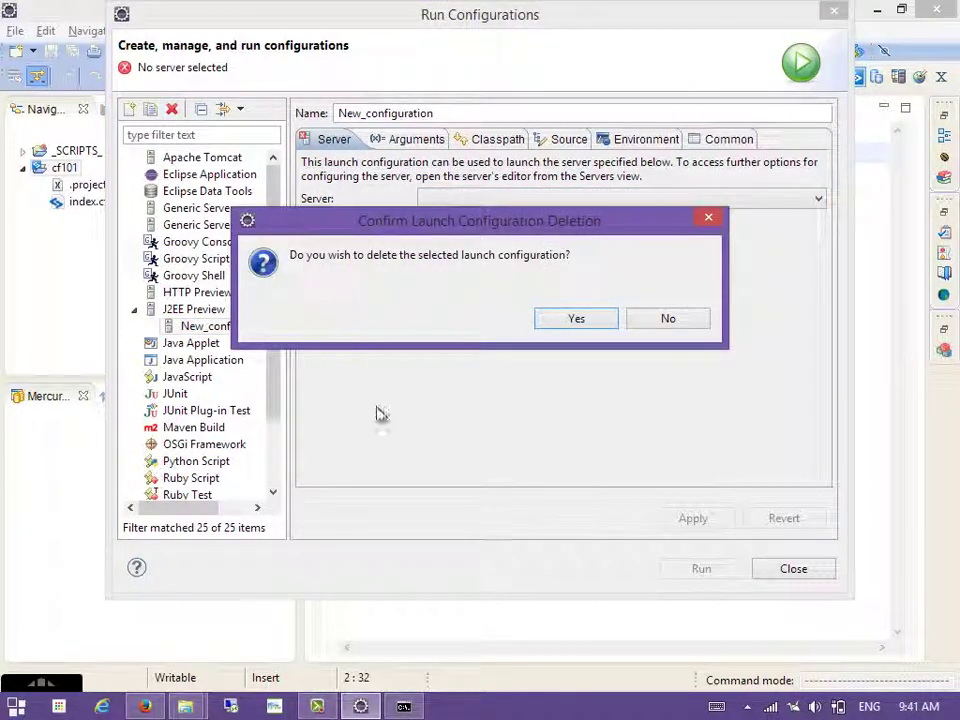
pyautogui.click(585, 322)
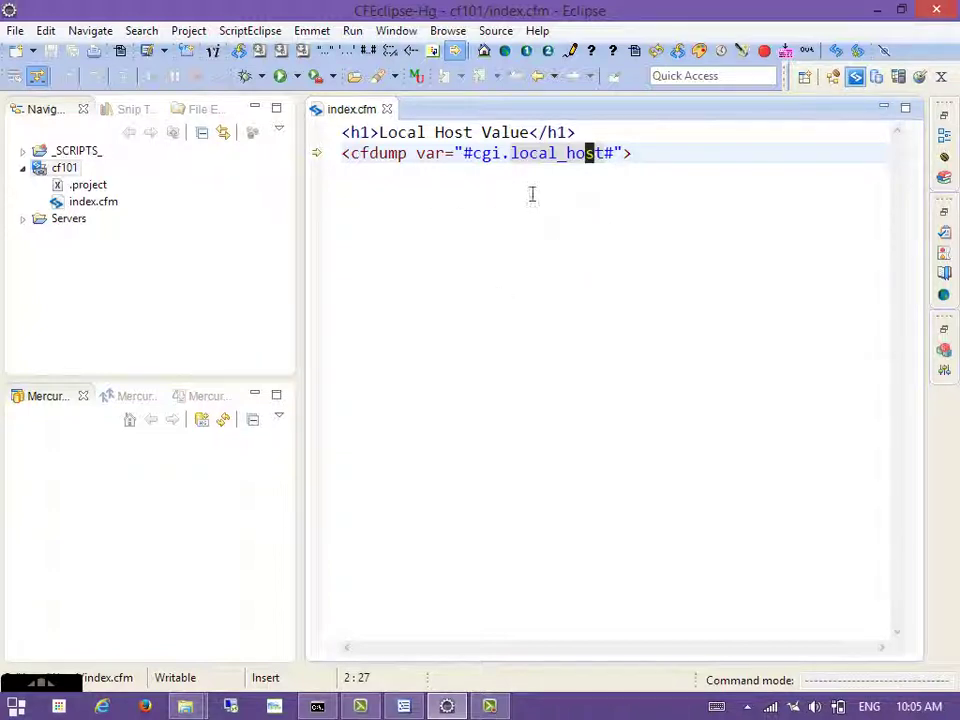
pyautogui.click(437, 153)
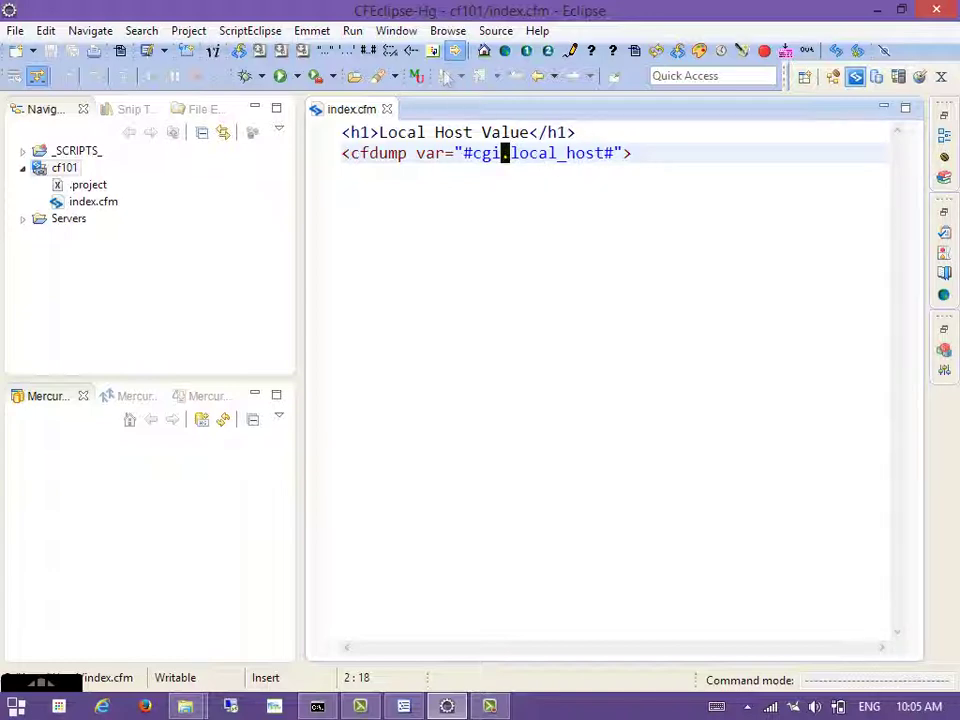
# - Open Preferences filtered to 'brows' and review CFEclipse's Browser paths
pyautogui.click(397, 31)
pyautogui.click(425, 303)
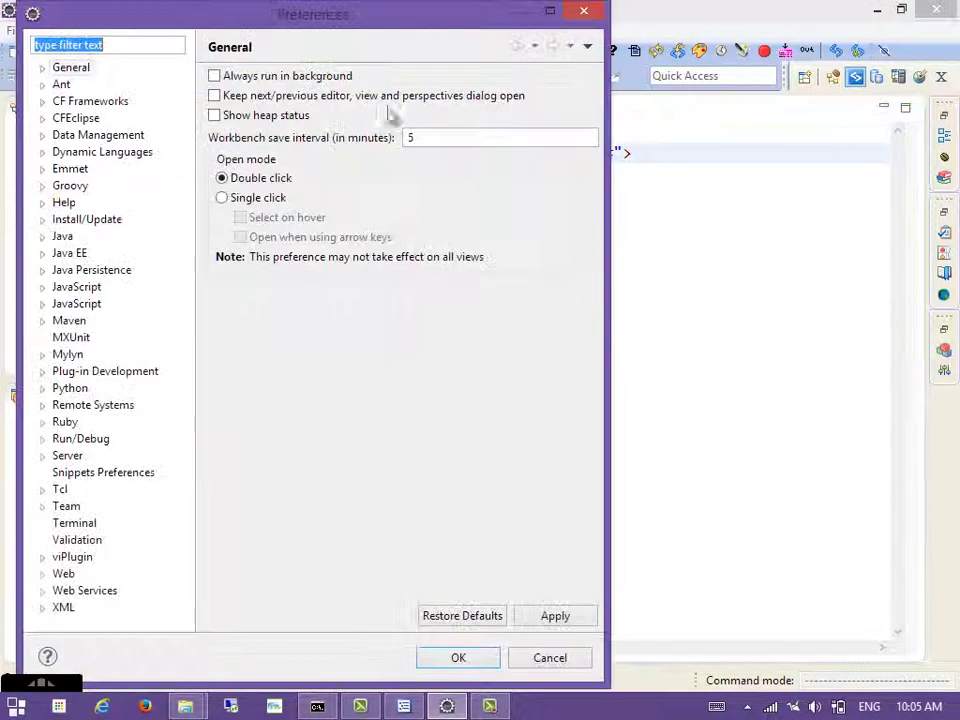
pyautogui.write('kb')
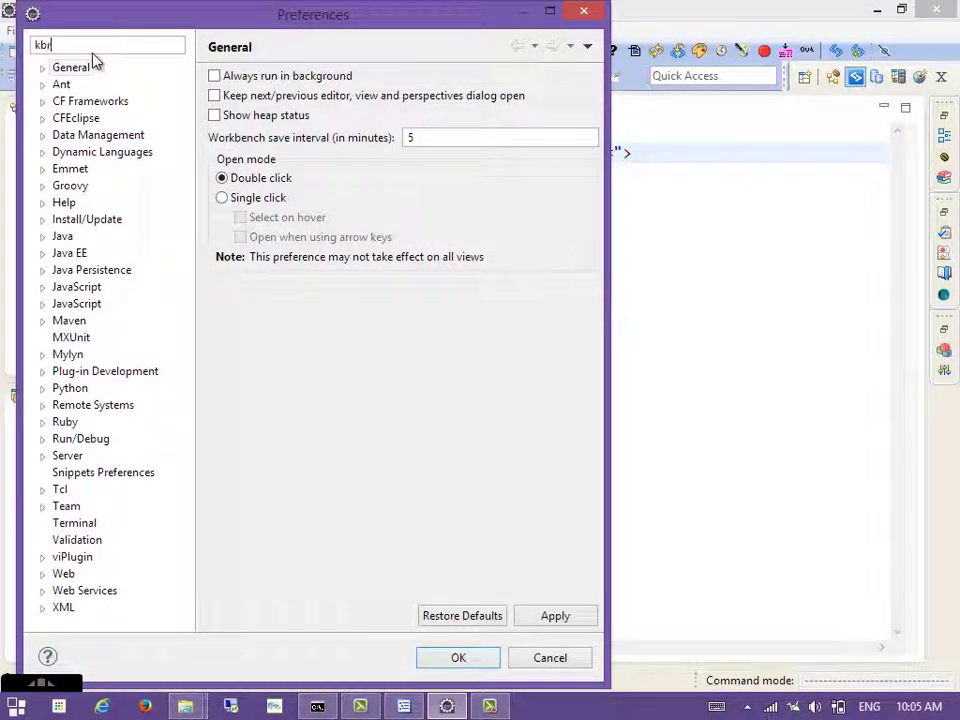
pyautogui.press('BackSpace')
pyautogui.press('BackSpace')
pyautogui.write('brows')
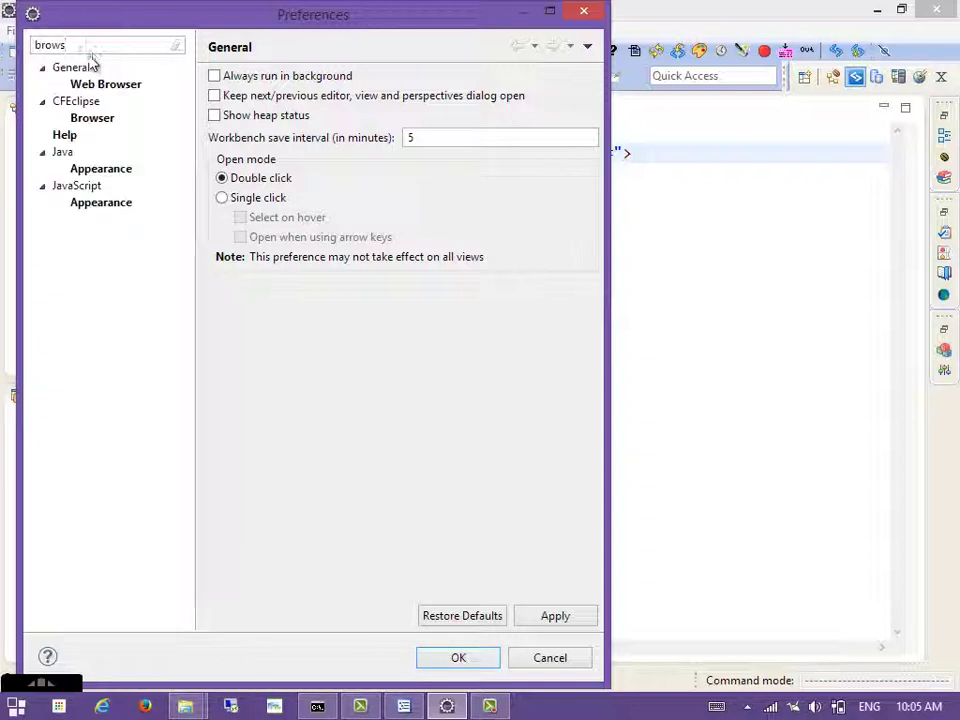
pyautogui.click(120, 85)
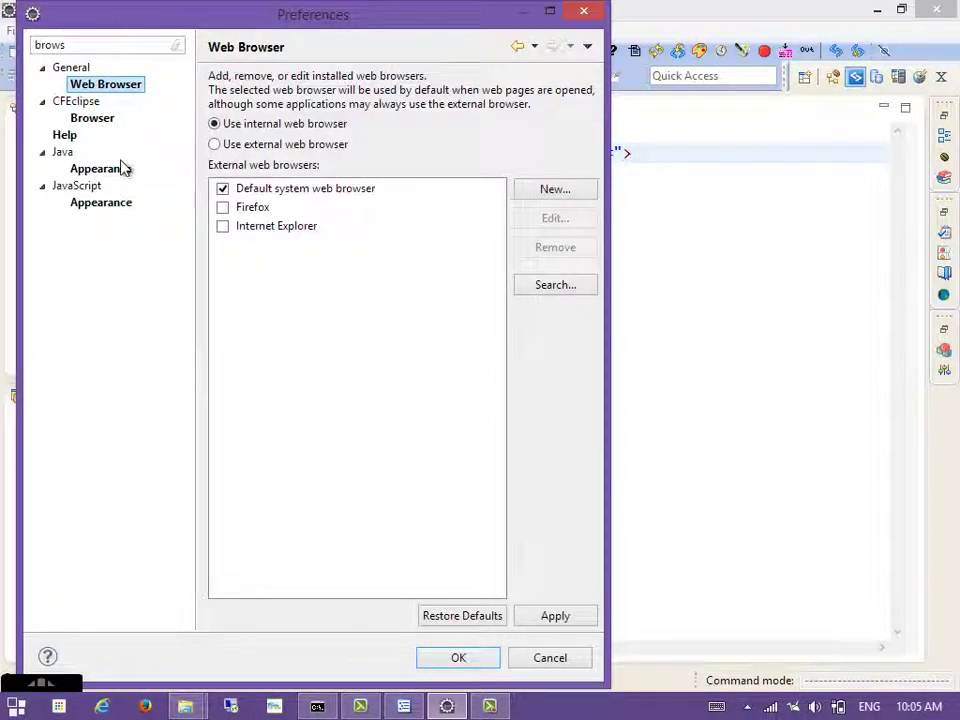
pyautogui.click(100, 120)
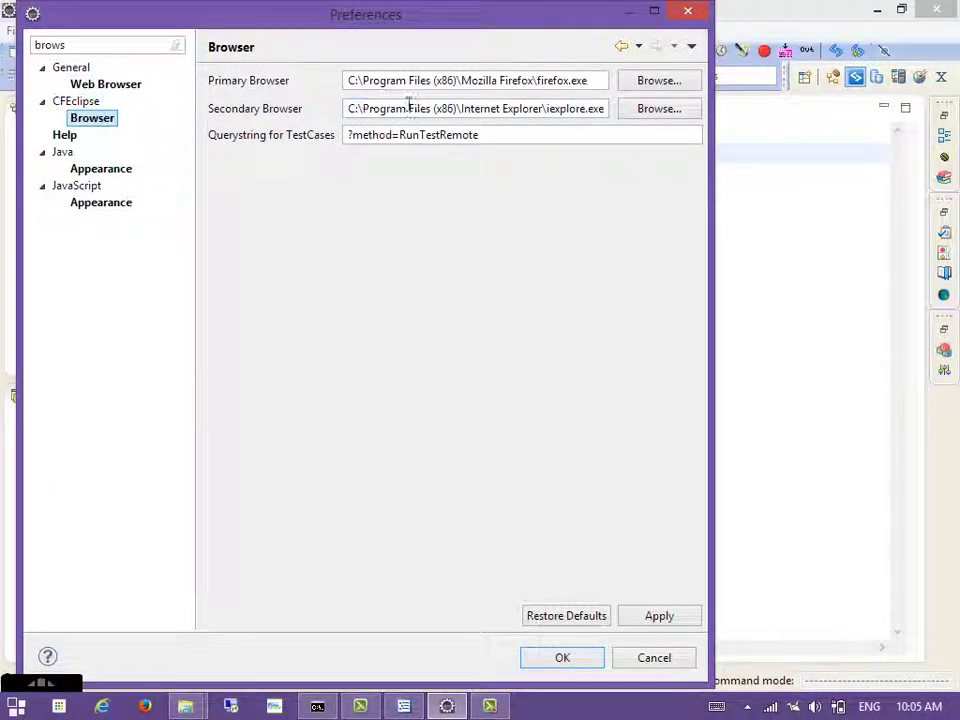
pyautogui.click(462, 108)
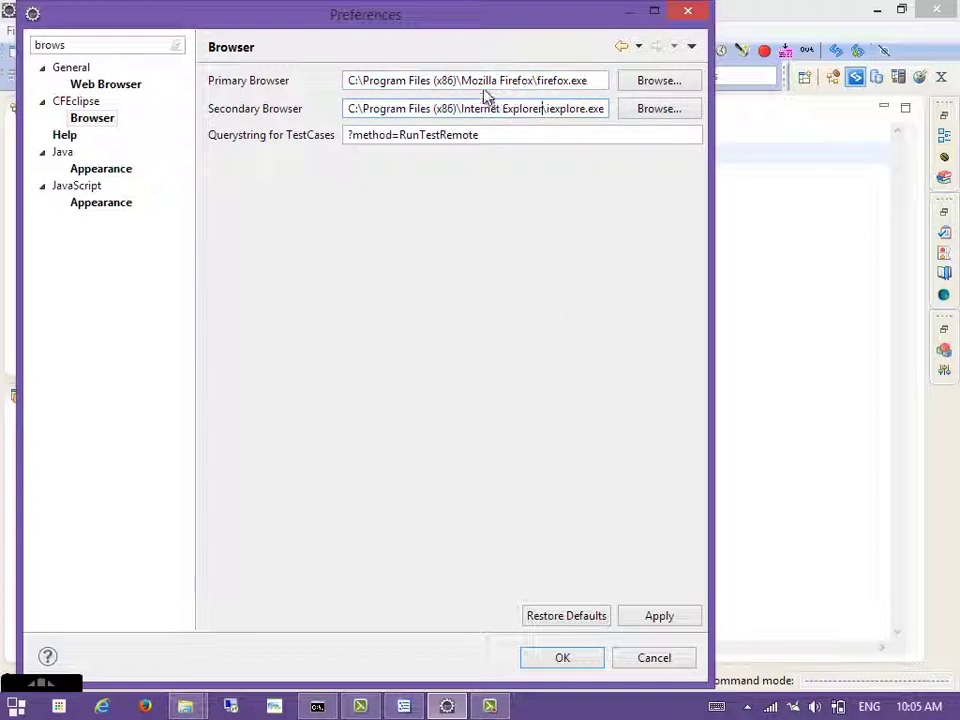
pyautogui.click(364, 81)
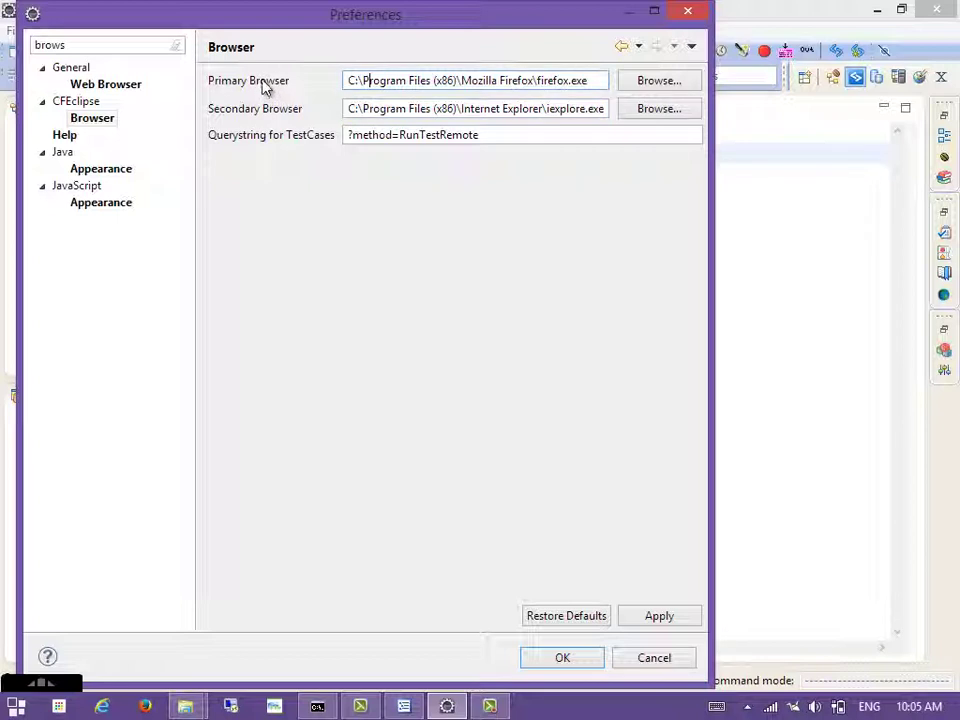
pyautogui.click(410, 108)
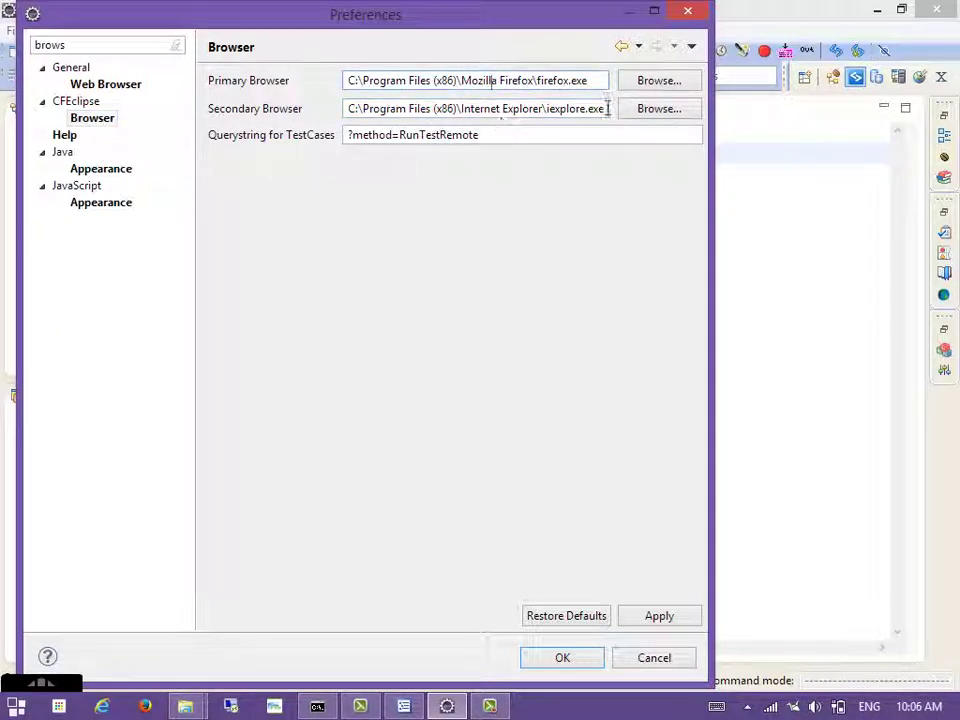
# - Set firefox.exe as the primary browser and save the preferences
pyautogui.click(644, 86)
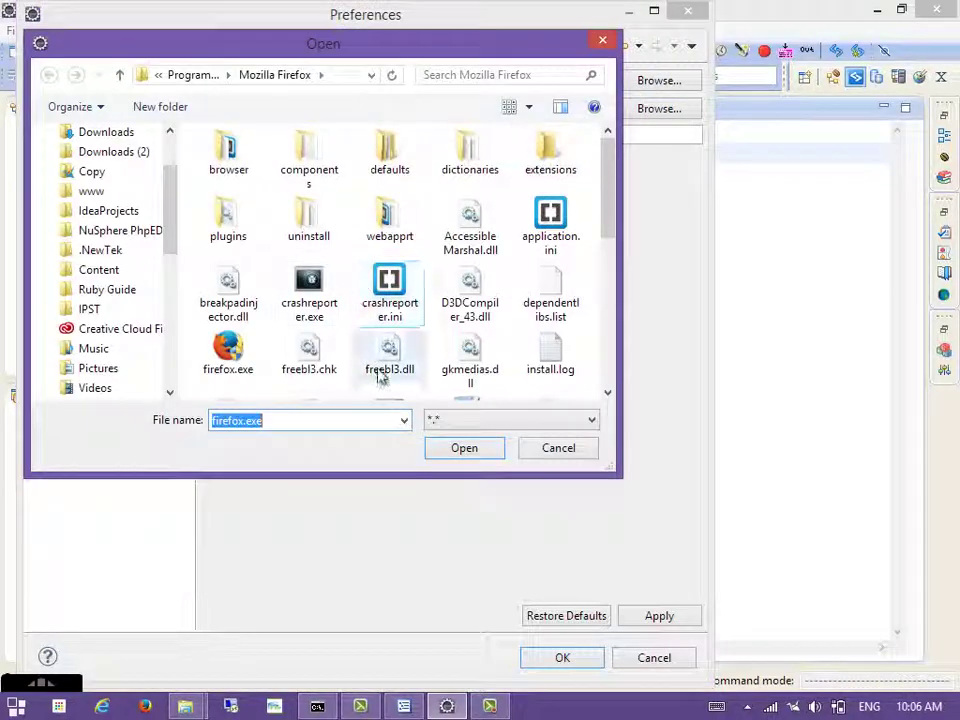
pyautogui.click(226, 355)
pyautogui.scroll(-5, 386, 290)
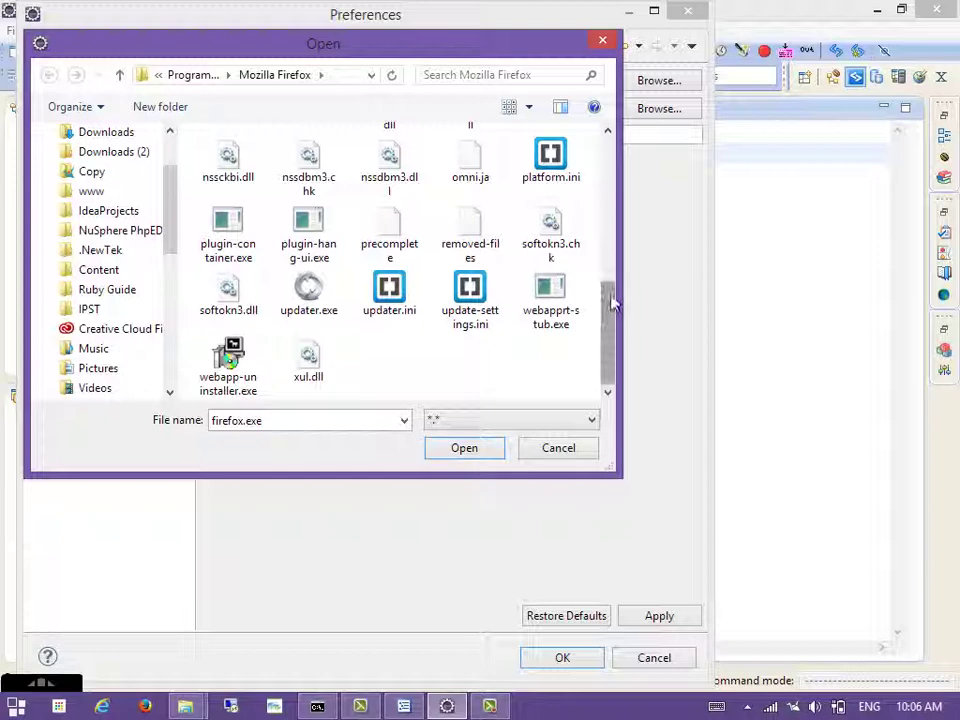
pyautogui.scroll(5, 613, 313)
pyautogui.click(466, 449)
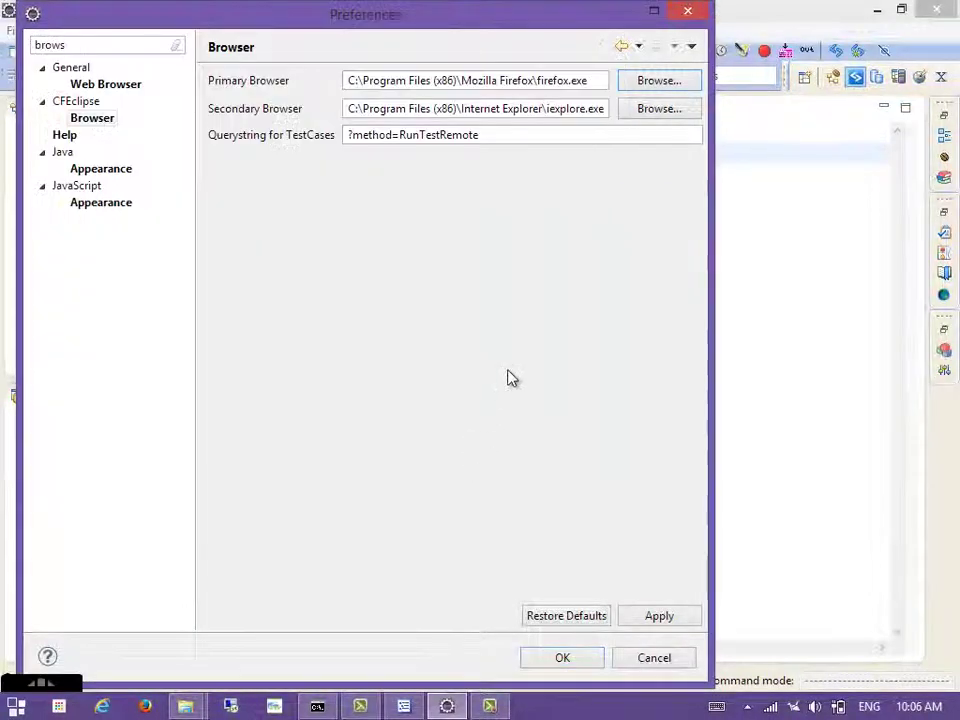
pyautogui.click(560, 657)
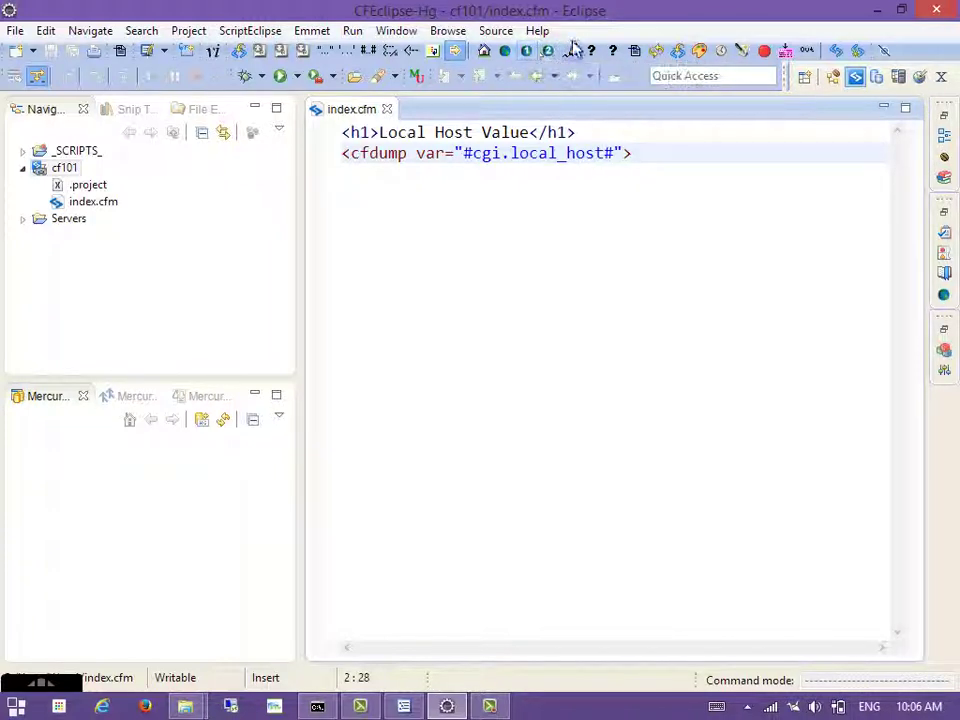
pyautogui.press('Left')
pyautogui.press('Left')
pyautogui.press('Left')
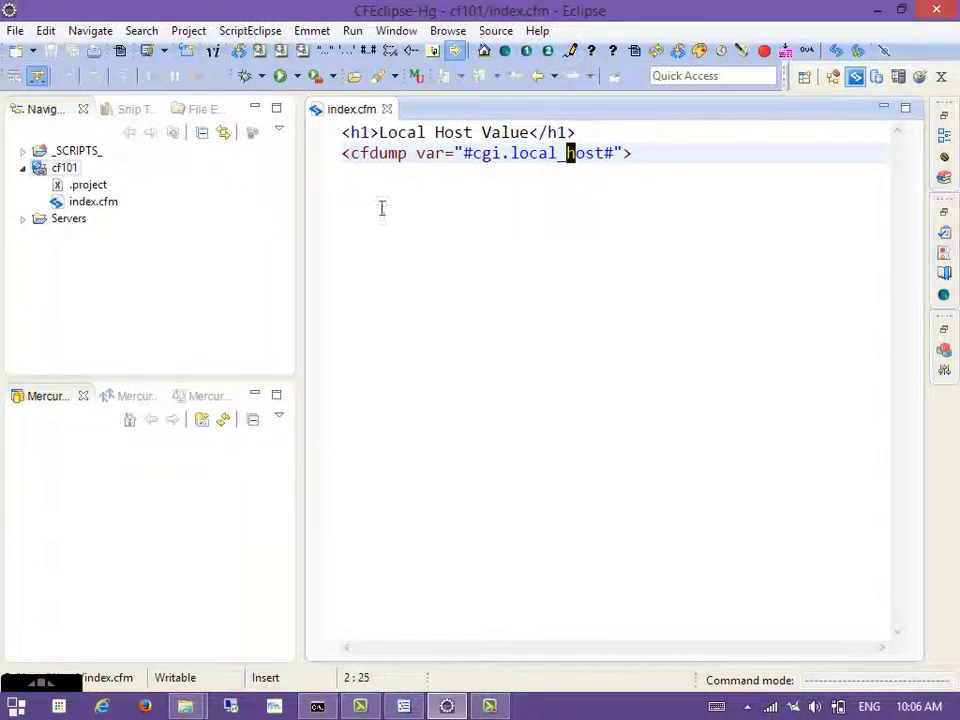
pyautogui.click(64, 167)
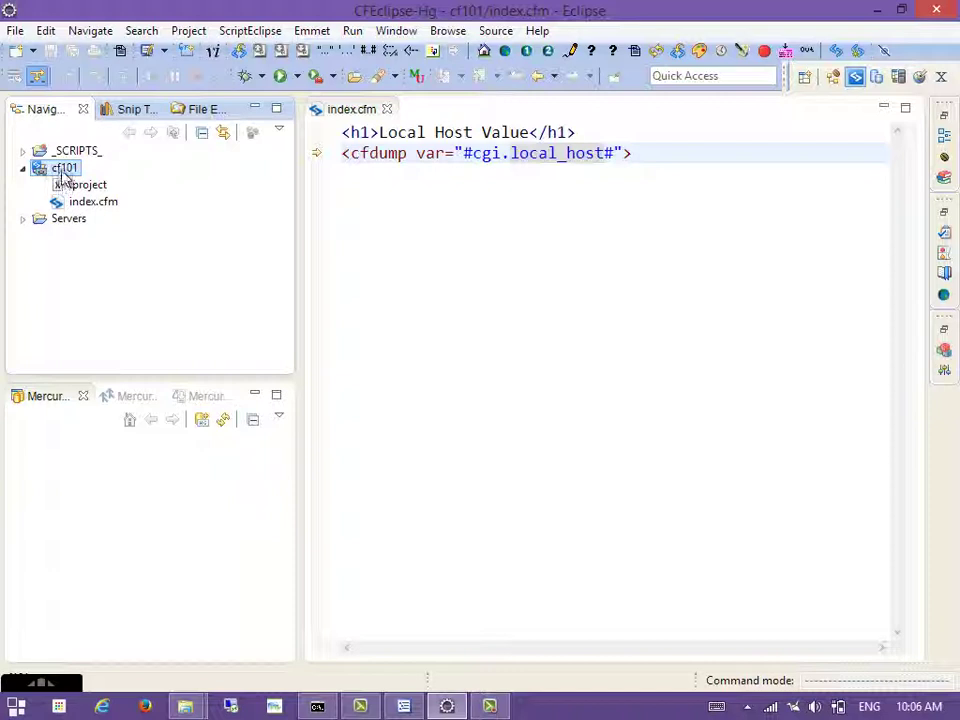
pyautogui.rightClick(63, 172)
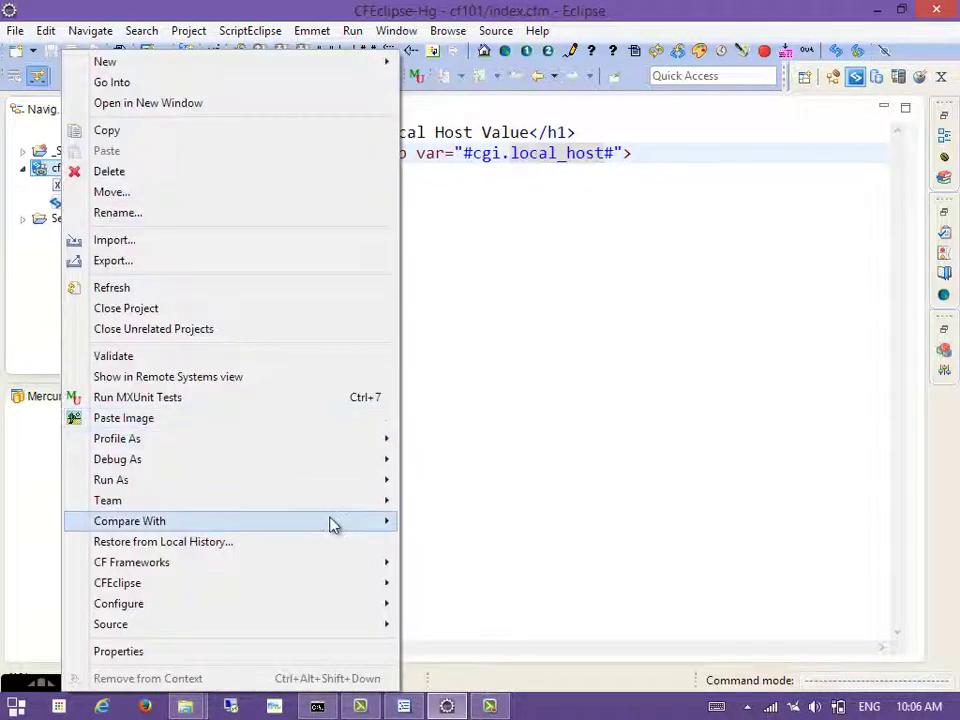
pyautogui.moveTo(343, 585)
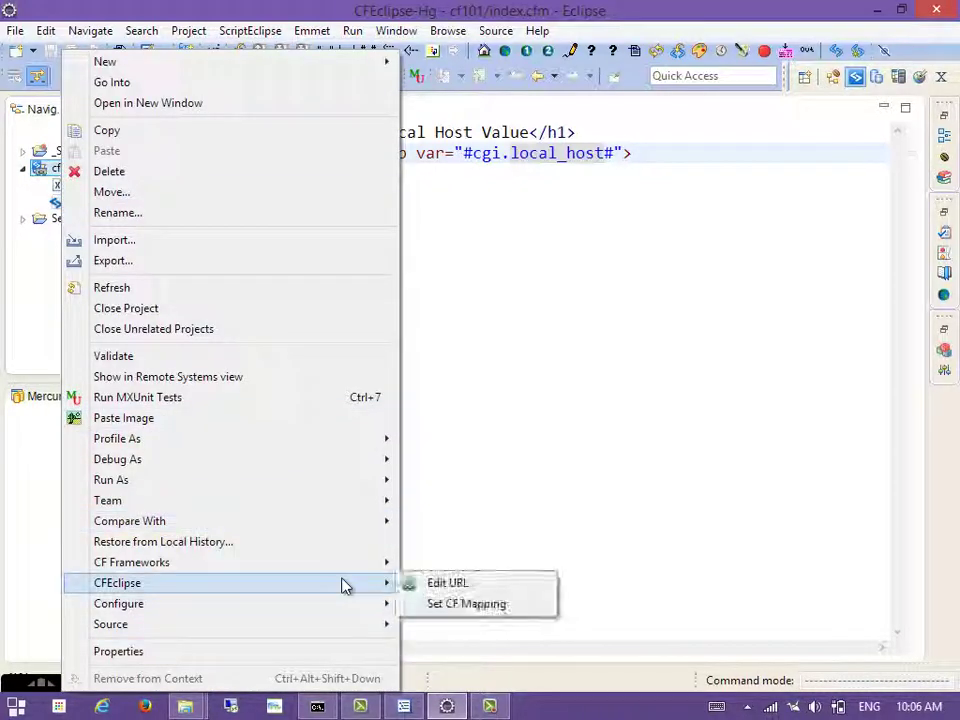
pyautogui.click(483, 590)
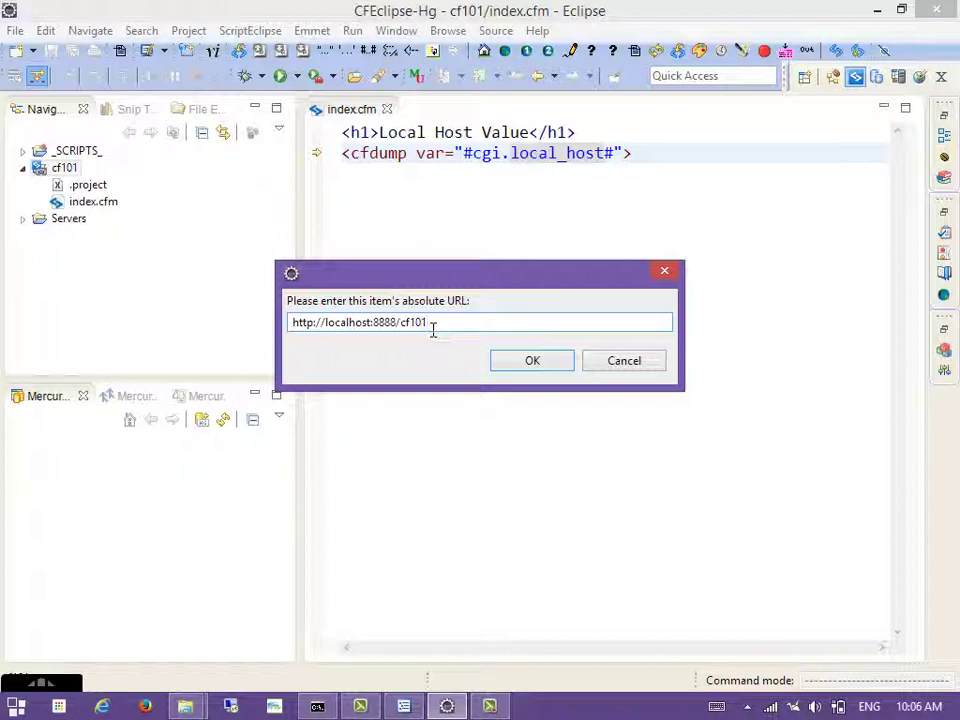
pyautogui.click(530, 366)
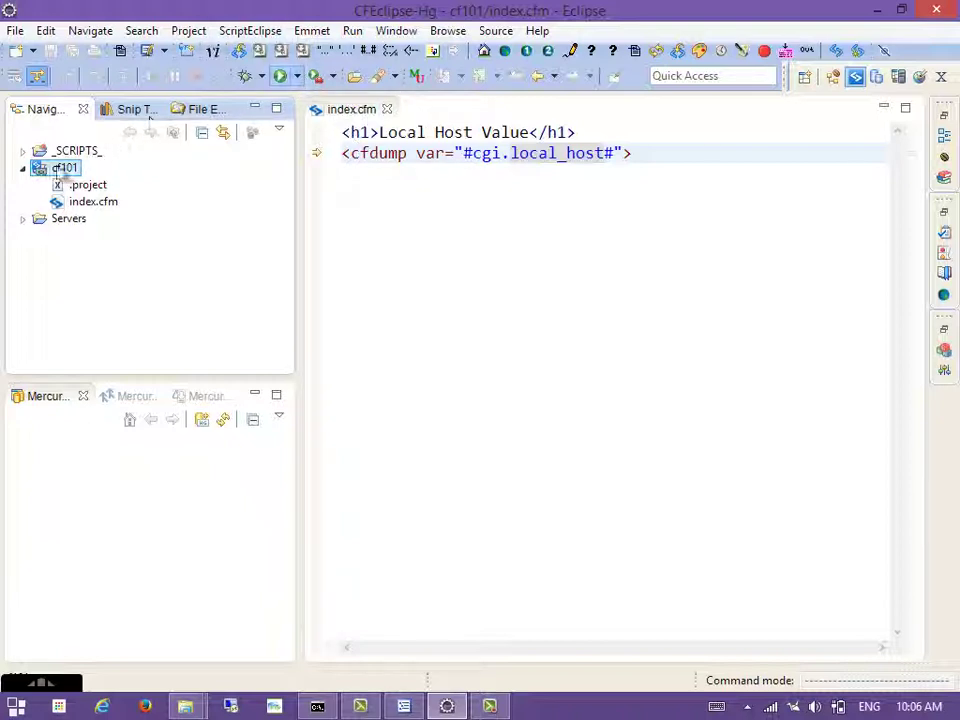
# - Preview index.cfm in Internet Explorer at localhost:8888/cf101, then close the browser
pyautogui.click(718, 171)
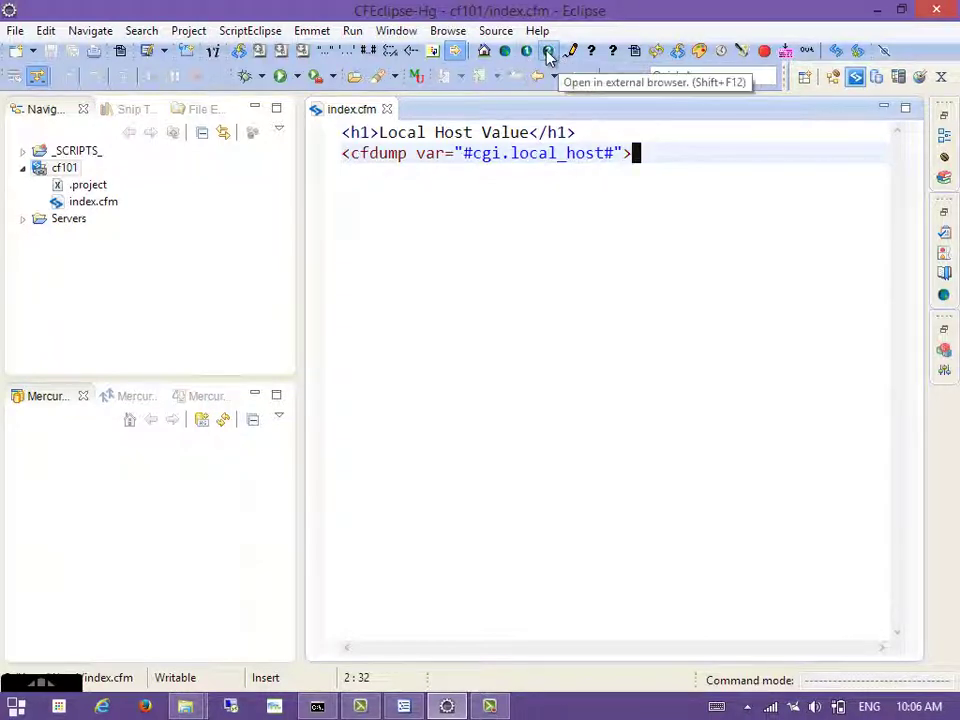
pyautogui.click(547, 51)
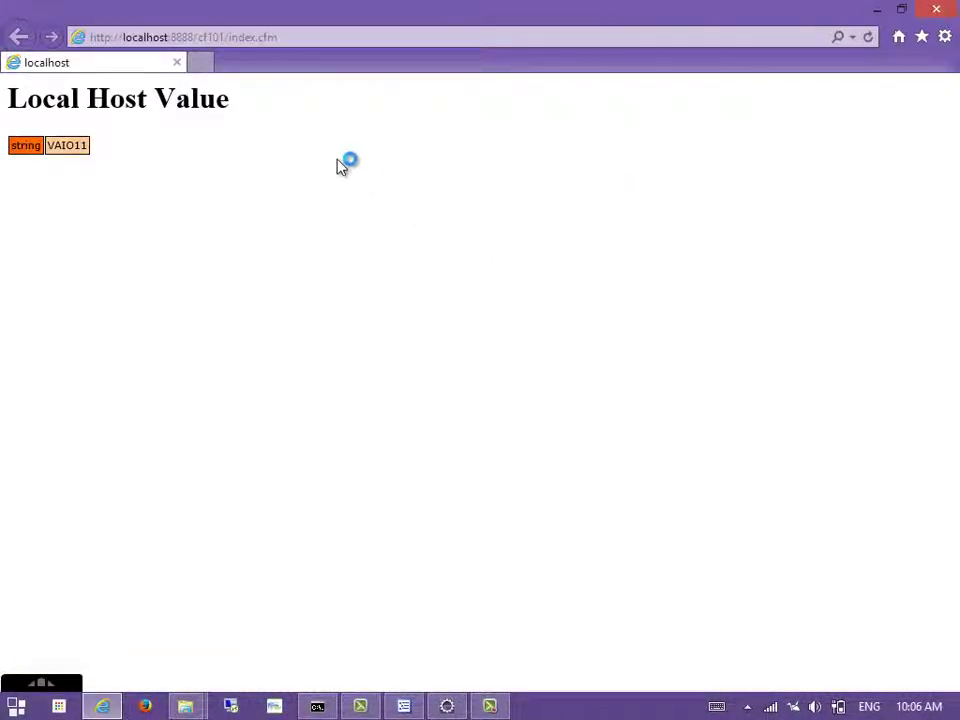
pyautogui.click(274, 37)
pyautogui.click(252, 37)
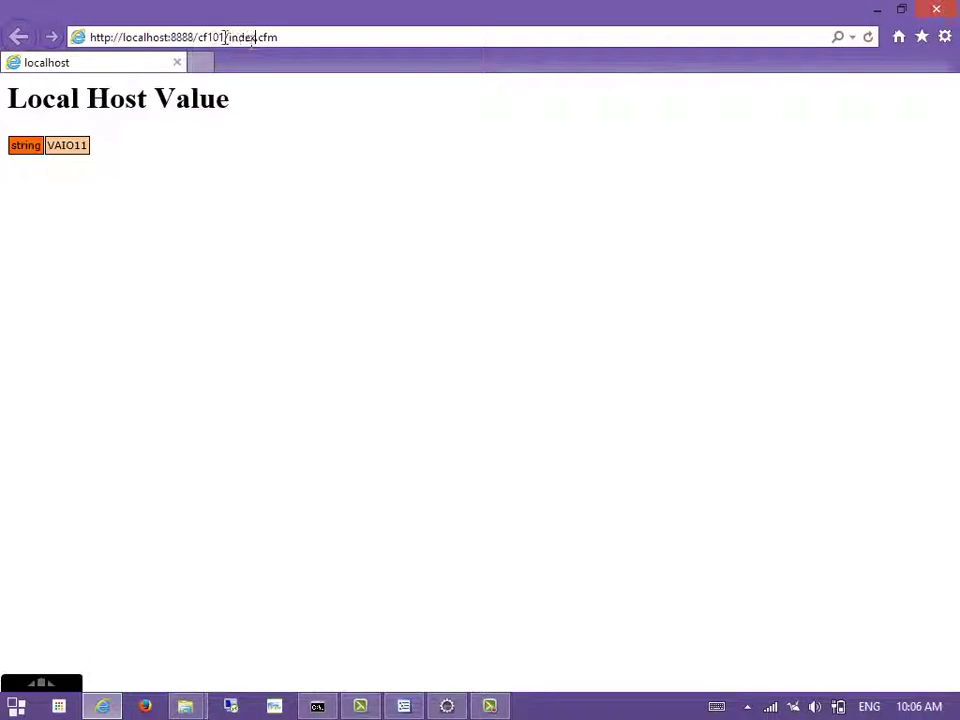
pyautogui.doubleClick(258, 37)
pyautogui.click(405, 343)
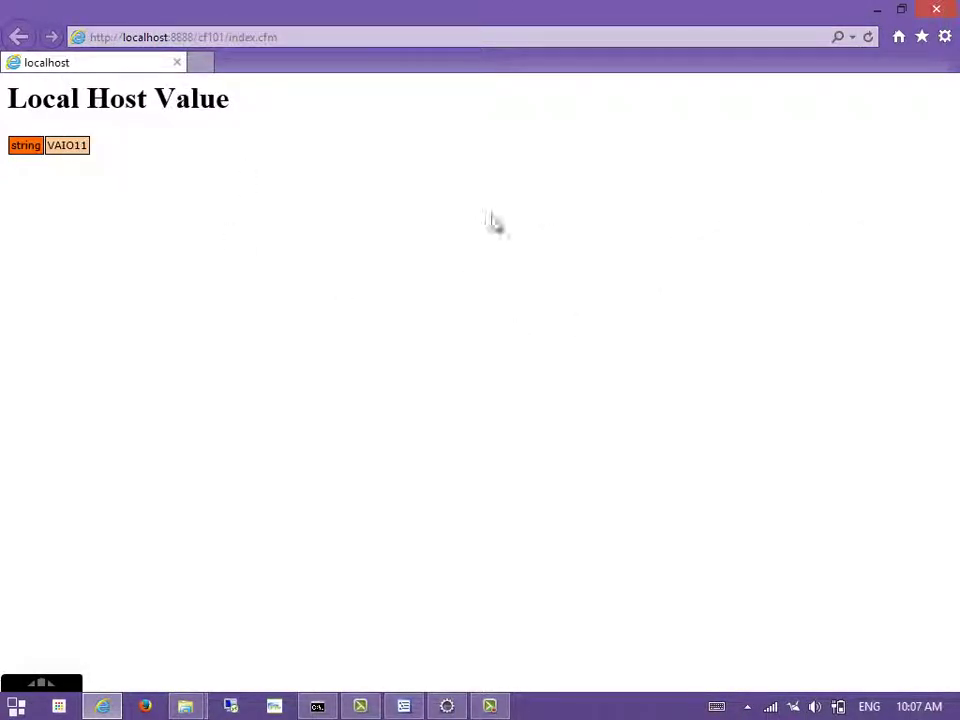
pyautogui.click(950, 12)
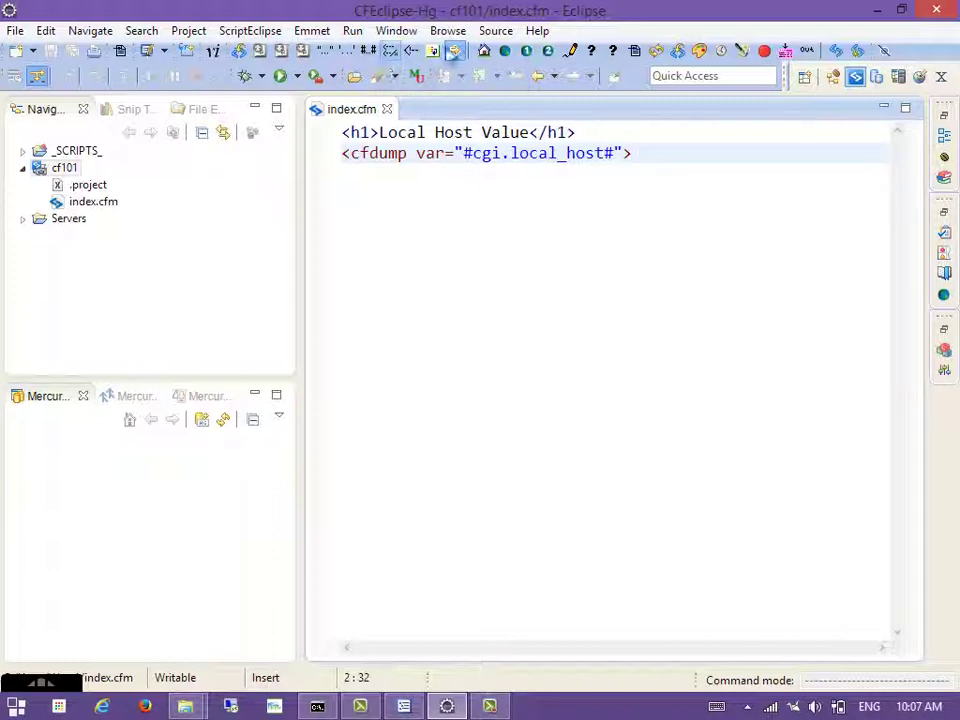
pyautogui.click(496, 31)
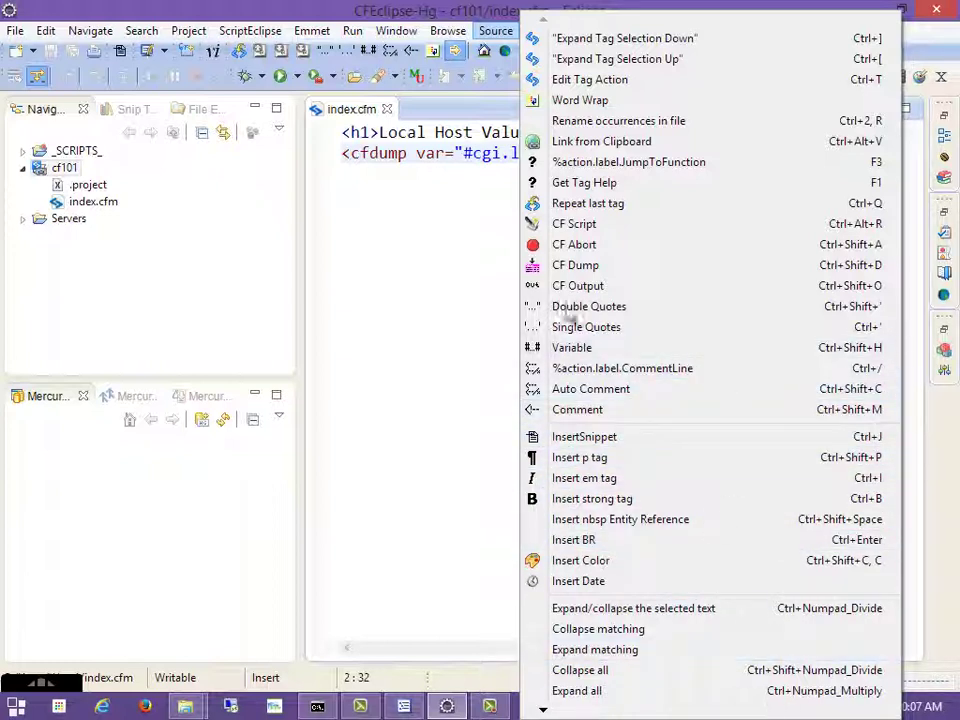
pyautogui.click(524, 194)
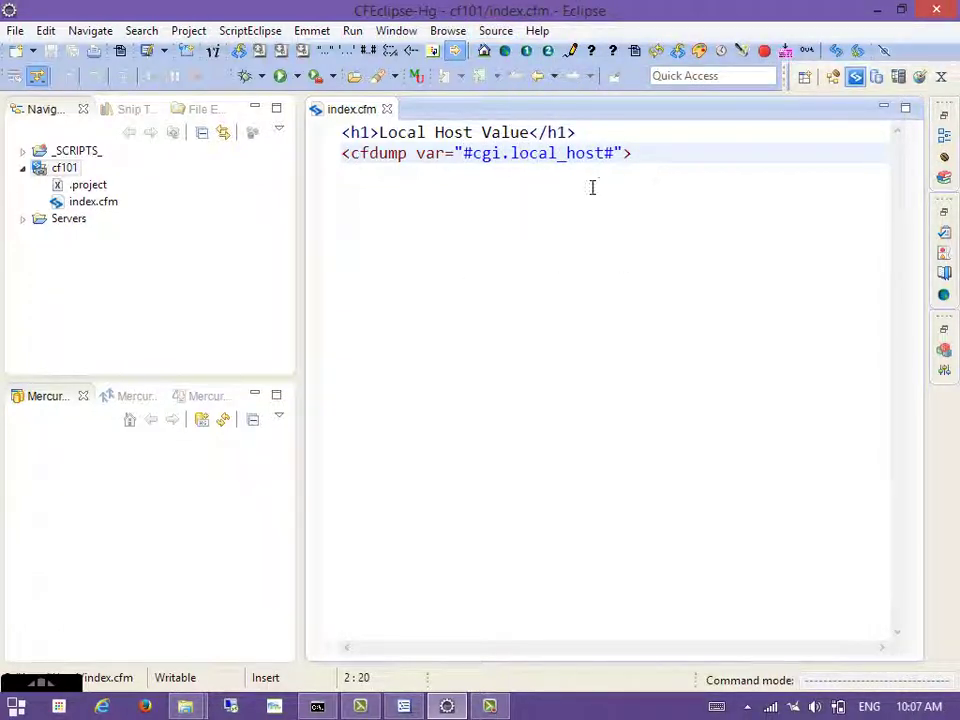
pyautogui.click(132, 110)
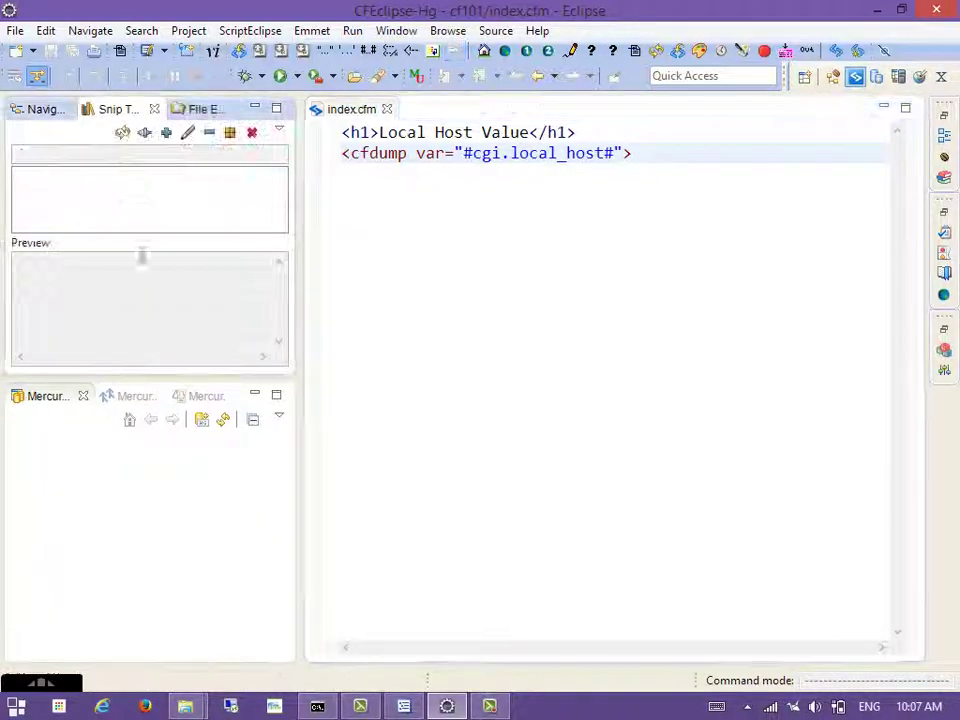
pyautogui.click(200, 109)
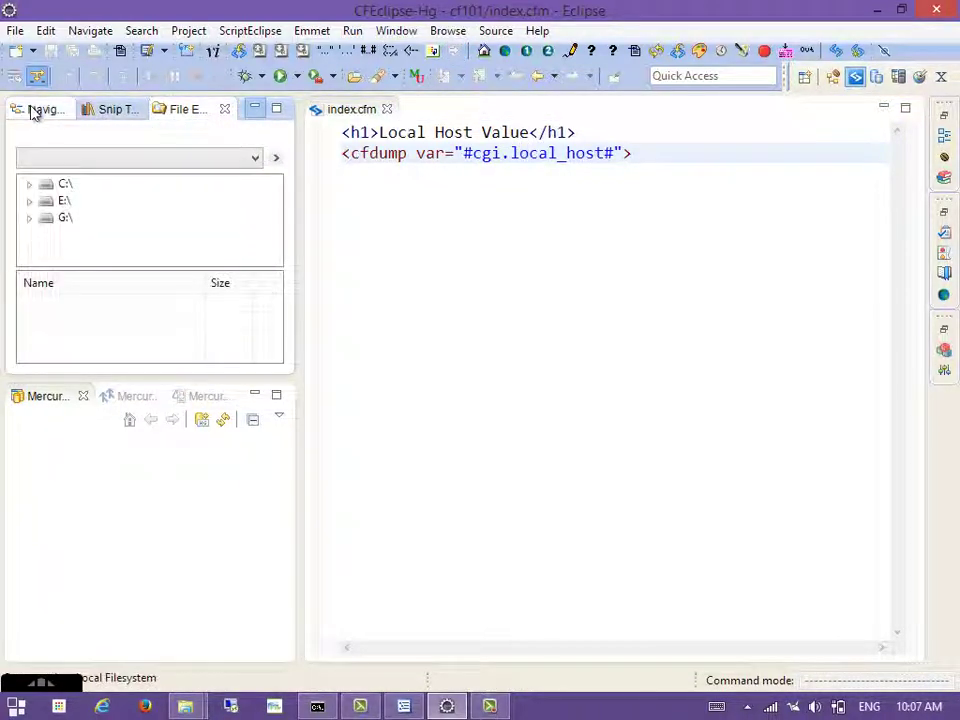
pyautogui.click(38, 109)
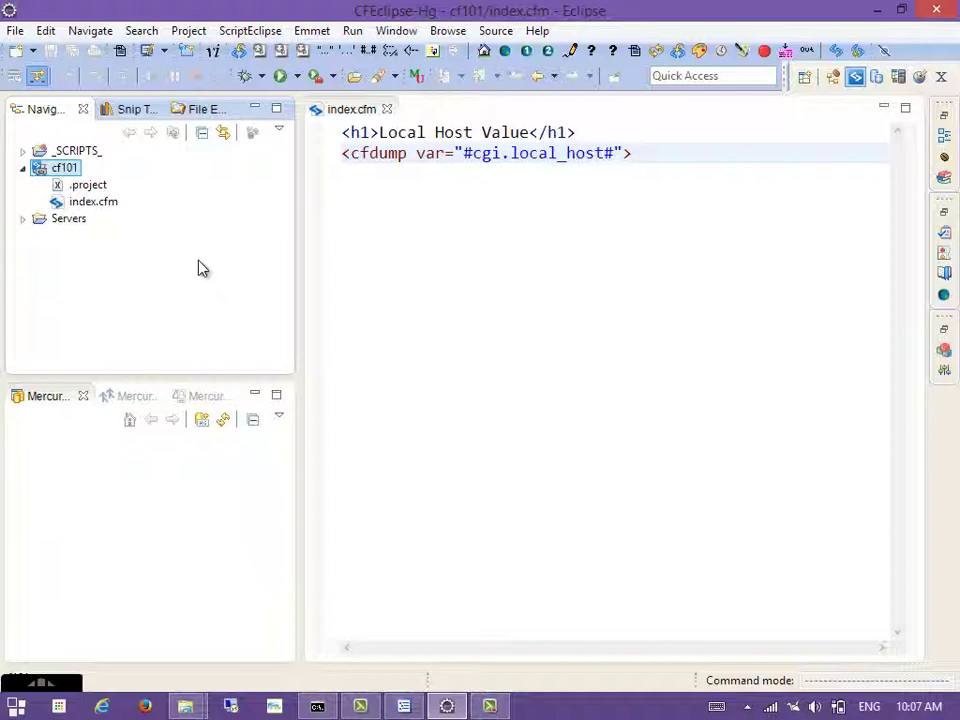
pyautogui.click(24, 219)
pyautogui.click(24, 219)
# - Focus the index.cfm code in the editor
pyautogui.click(579, 286)
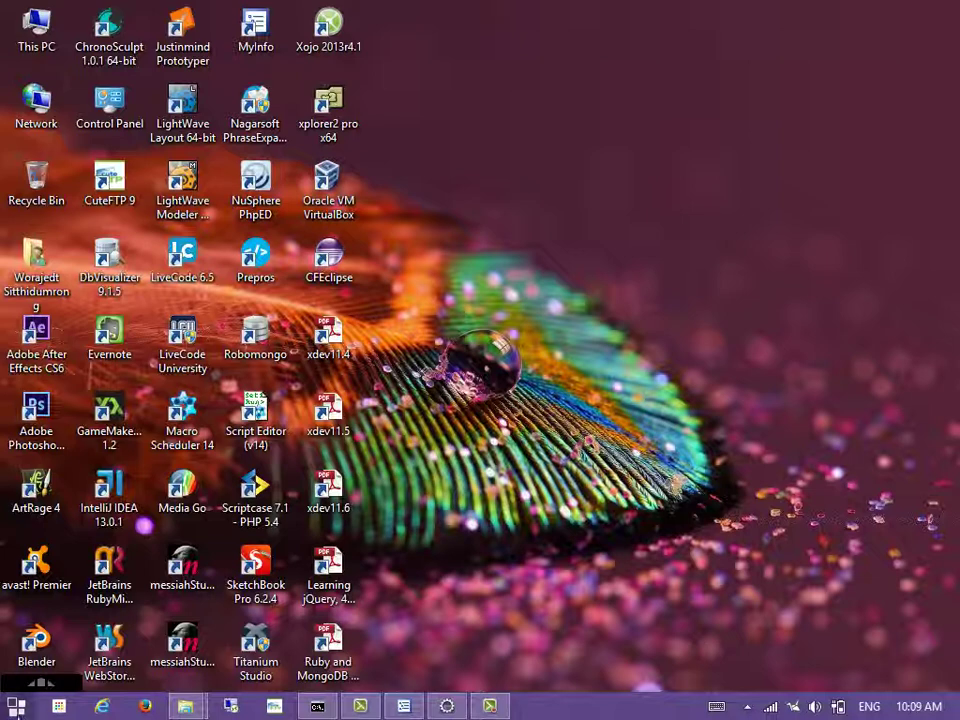
# - Launch H2 Console from the Start menu and confirm the master password prompt
pyautogui.click(17, 707)
pyautogui.write('h2')
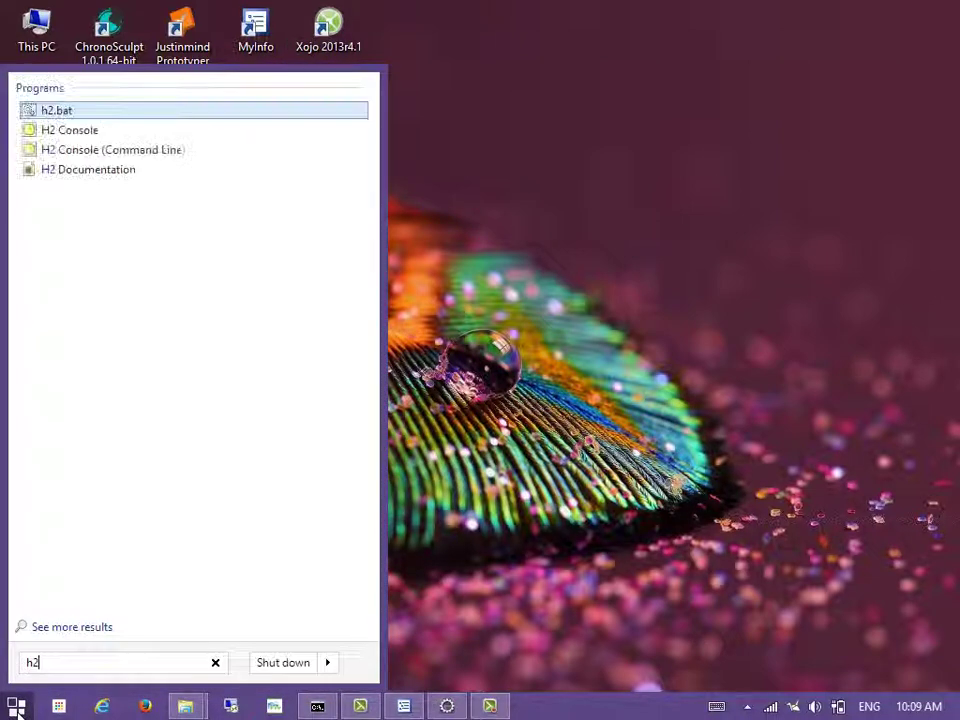
pyautogui.click(113, 150)
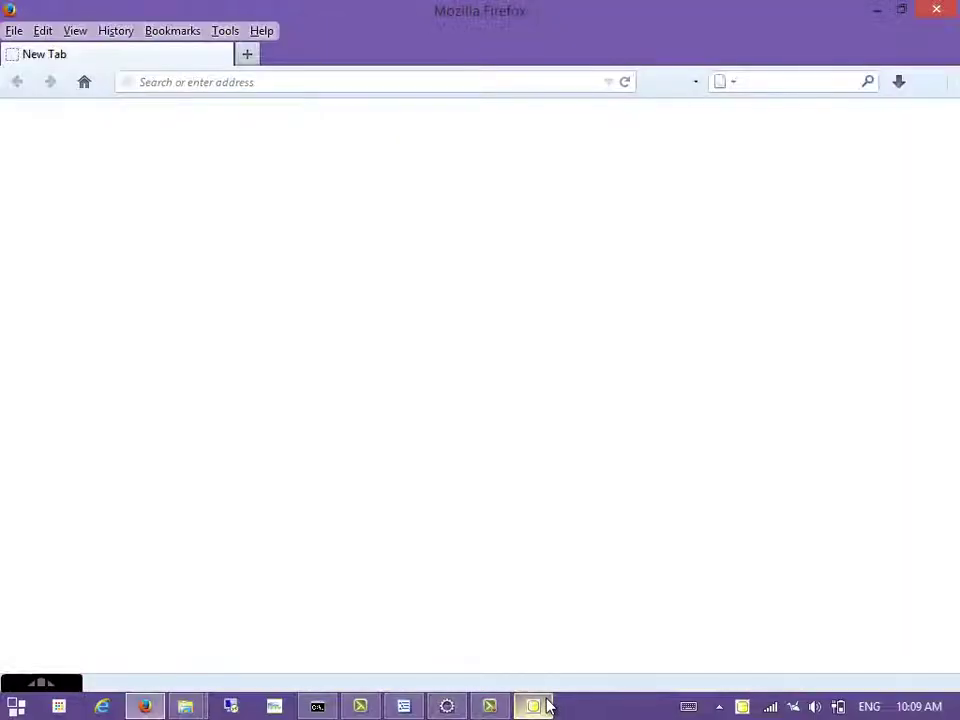
pyautogui.click(543, 706)
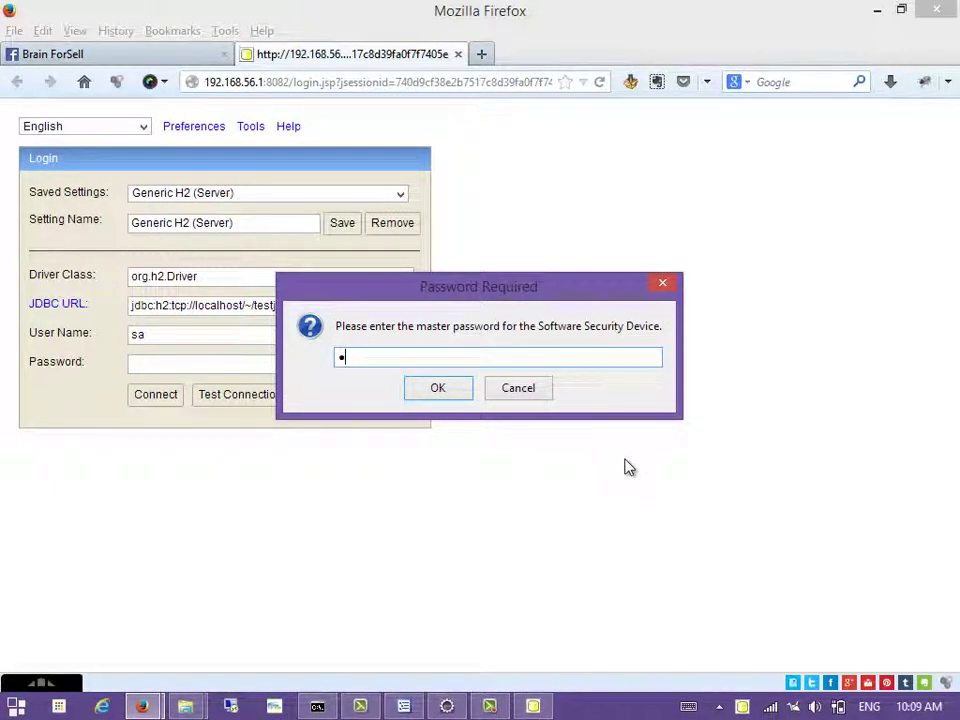
pyautogui.press('Return')
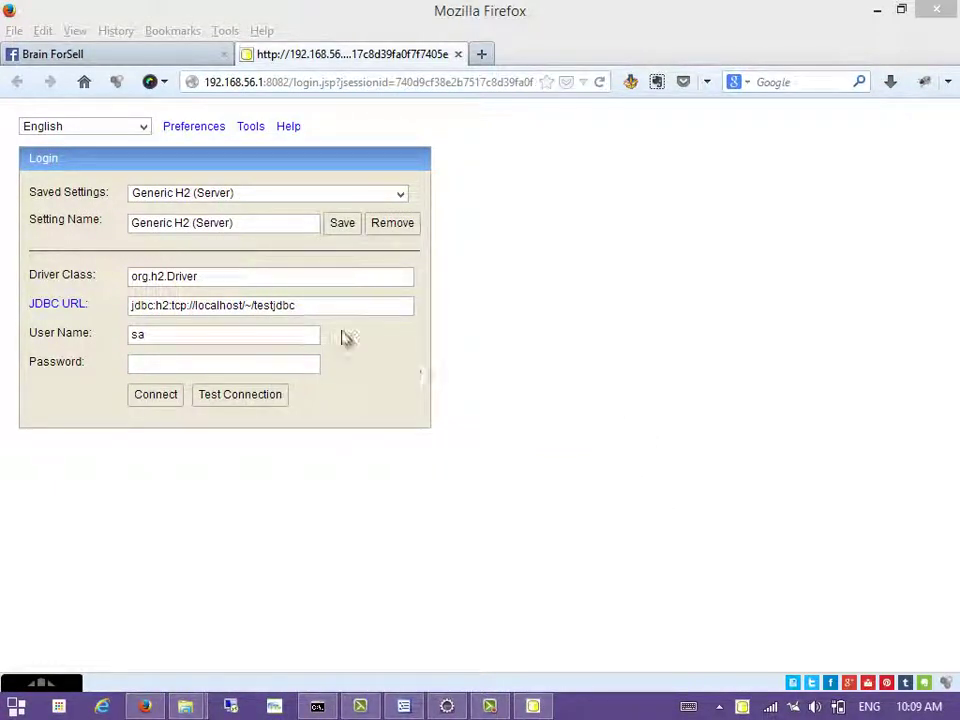
# - Close the H2 login tab, minimize Firefox, and open the user's home folder
pyautogui.doubleClick(270, 305)
pyautogui.click(323, 325)
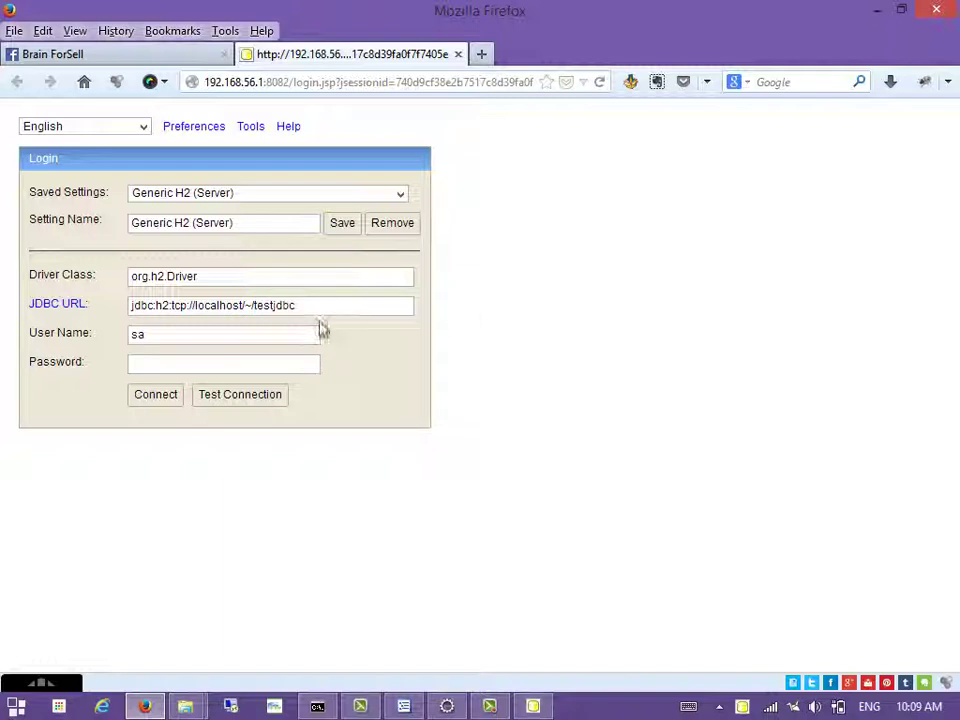
pyautogui.click(458, 54)
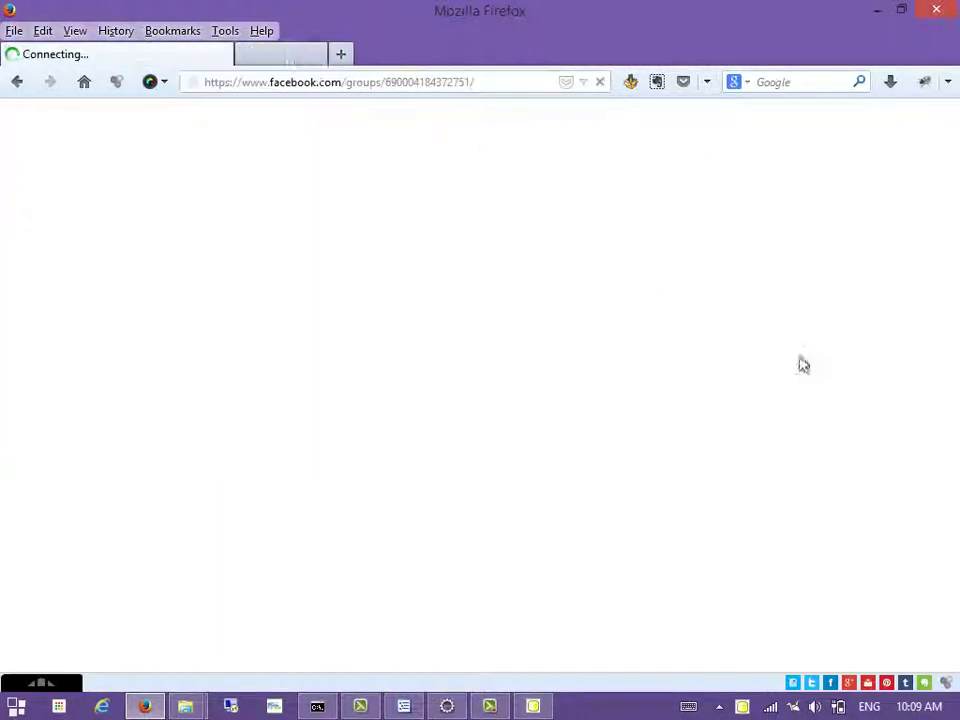
pyautogui.click(877, 9)
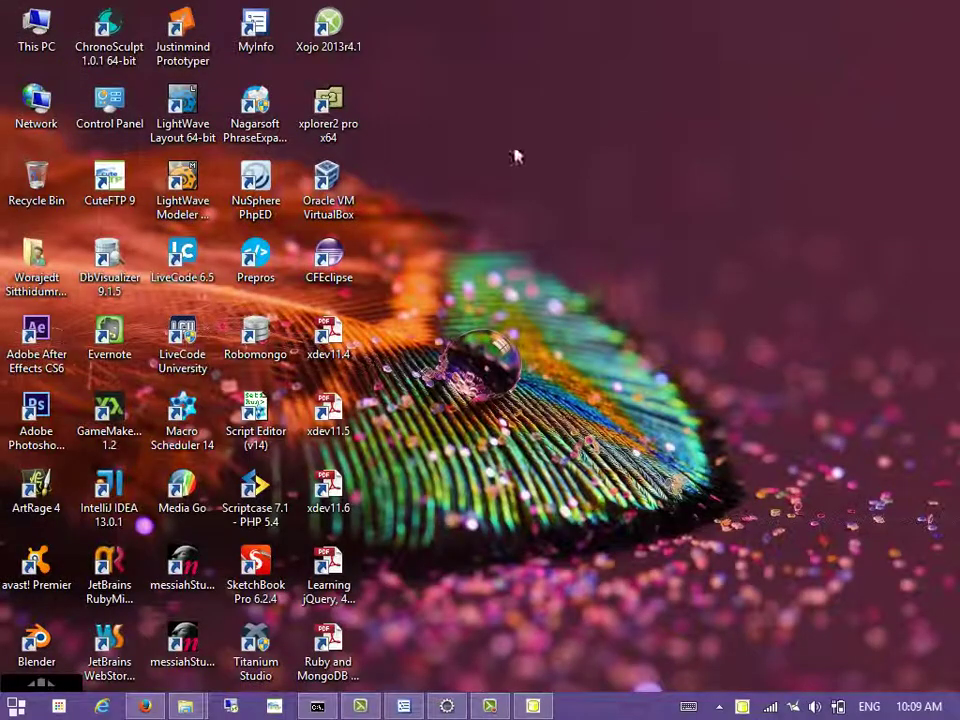
pyautogui.doubleClick(34, 255)
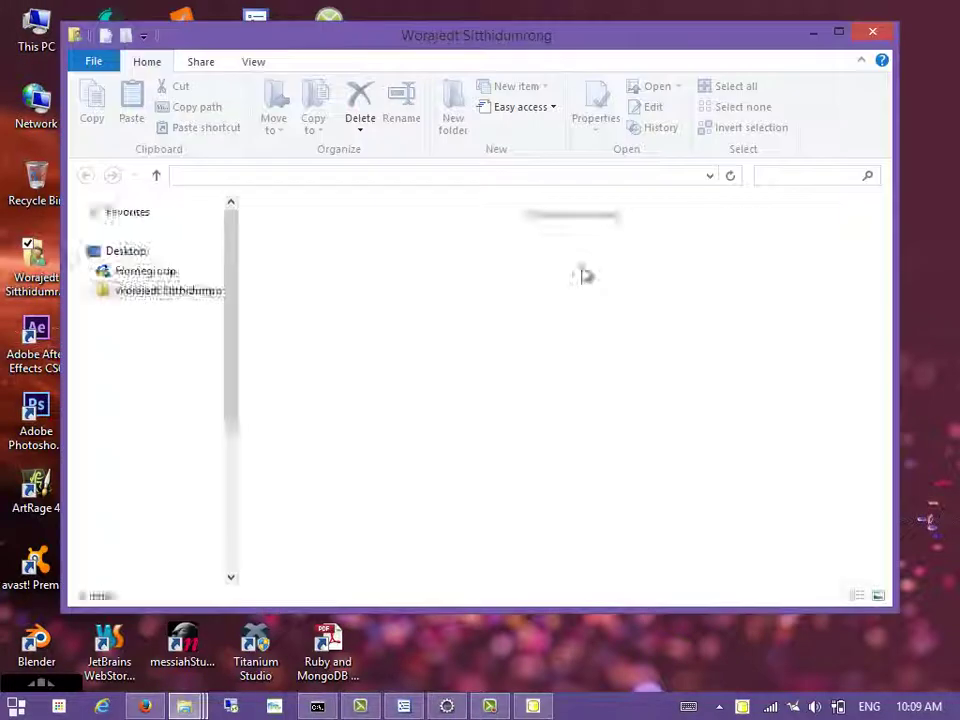
# - Delete the testjdbc.h2.db file from the home folder
pyautogui.scroll(-3, 574, 358)
pyautogui.click(253, 385)
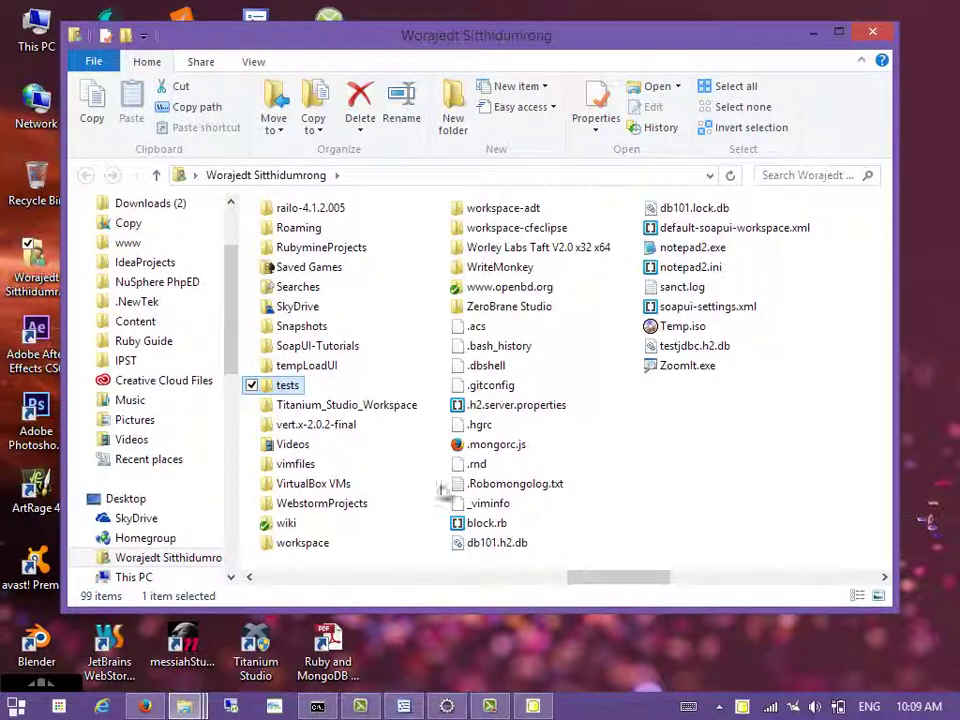
pyautogui.click(706, 344)
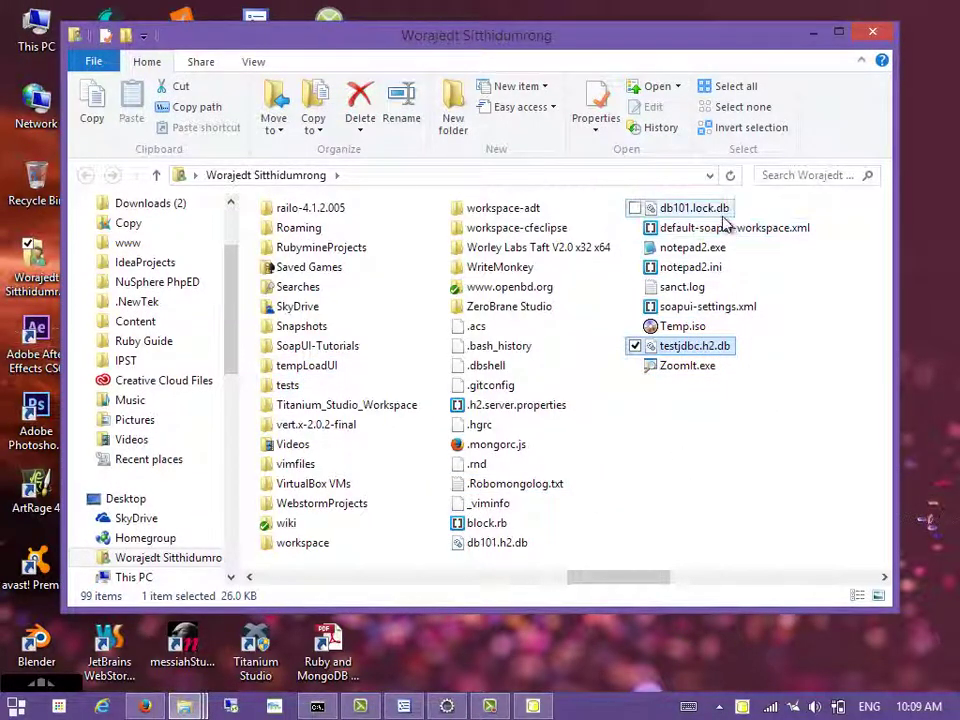
pyautogui.press('Delete')
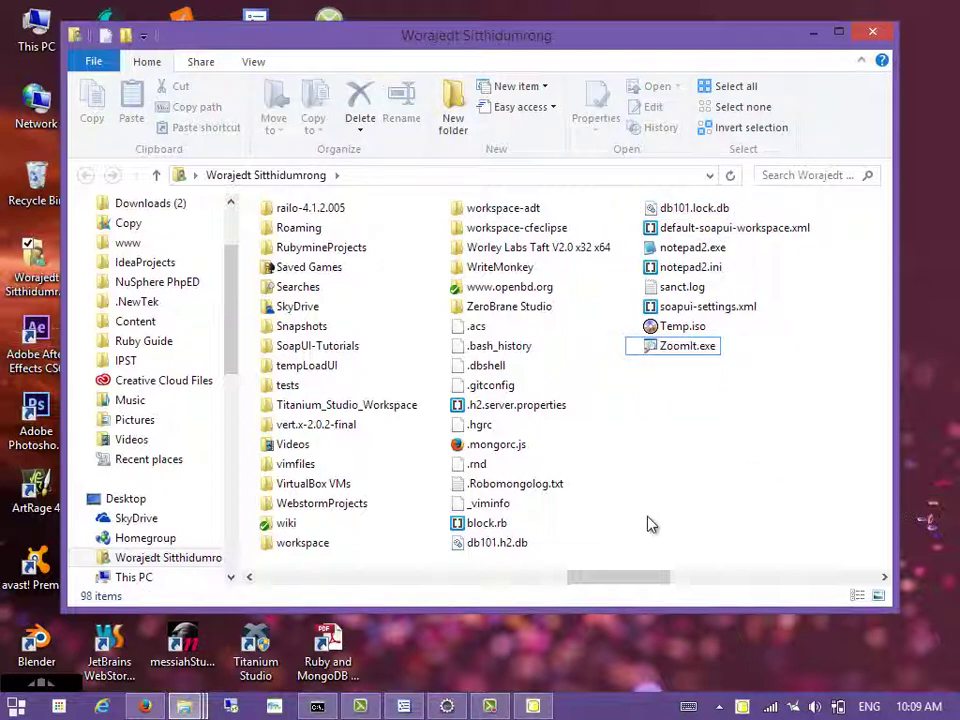
# - Locate db101.h2.db, then bring Eclipse back to the front
pyautogui.click(522, 546)
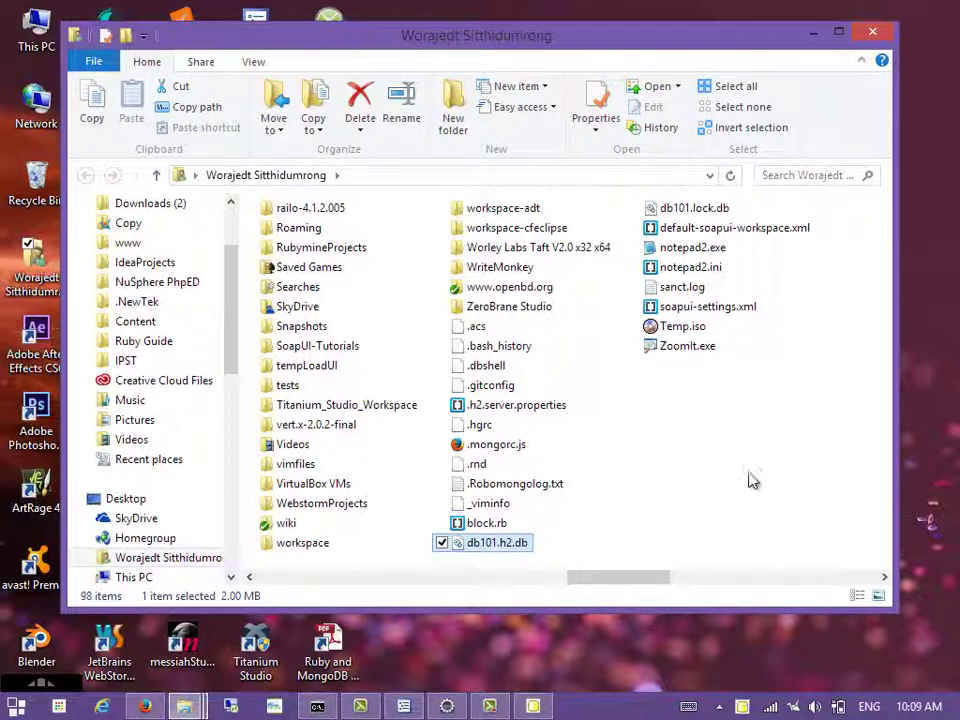
pyautogui.click(780, 468)
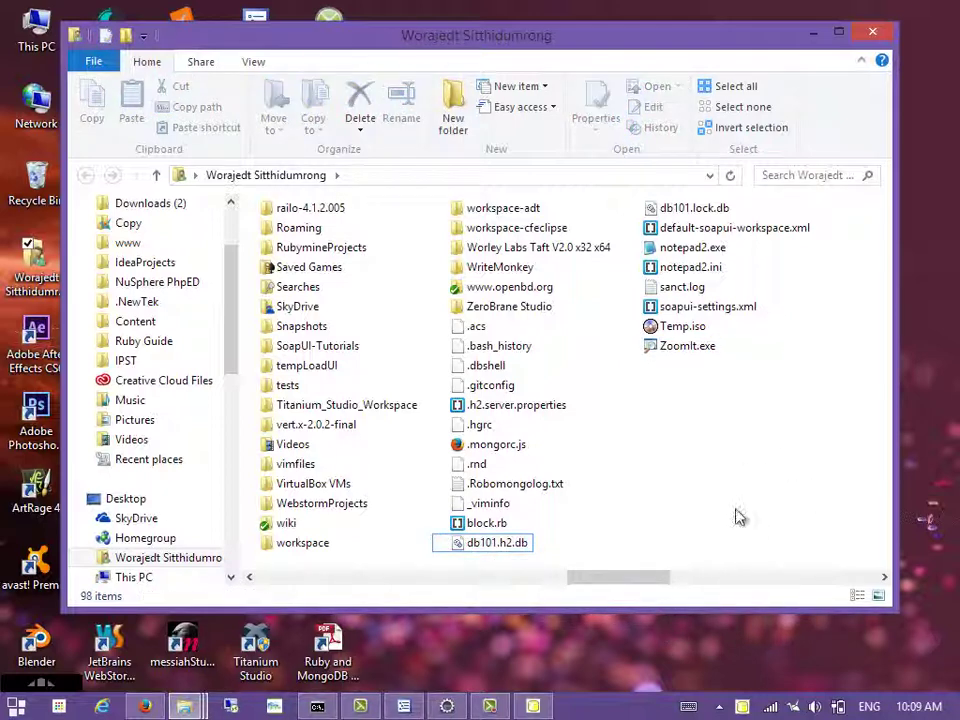
pyautogui.click(540, 657)
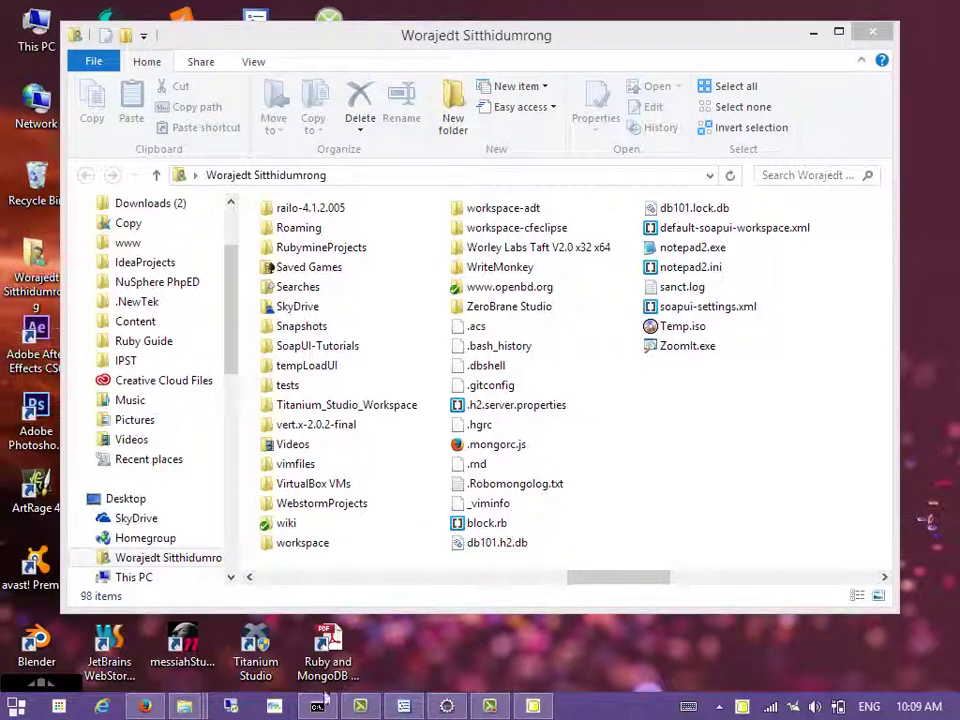
pyautogui.click(448, 705)
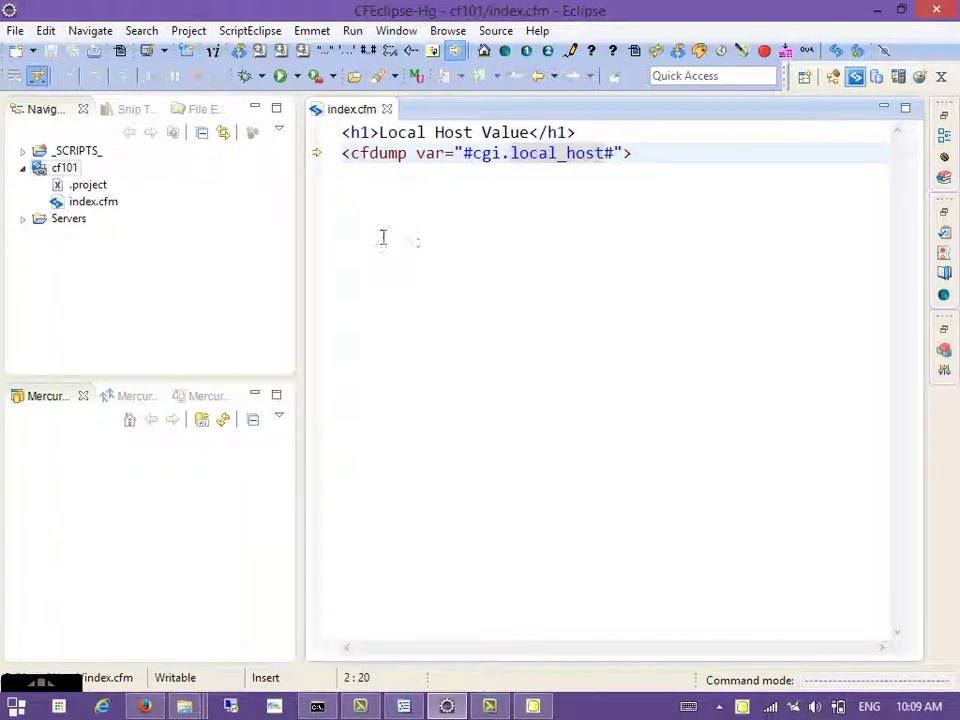
# - Load eclipse.org in a new Firefox tab, close the Facebook tab, and open Downloads
pyautogui.click(141, 706)
pyautogui.hotkey('ctrl', 't')
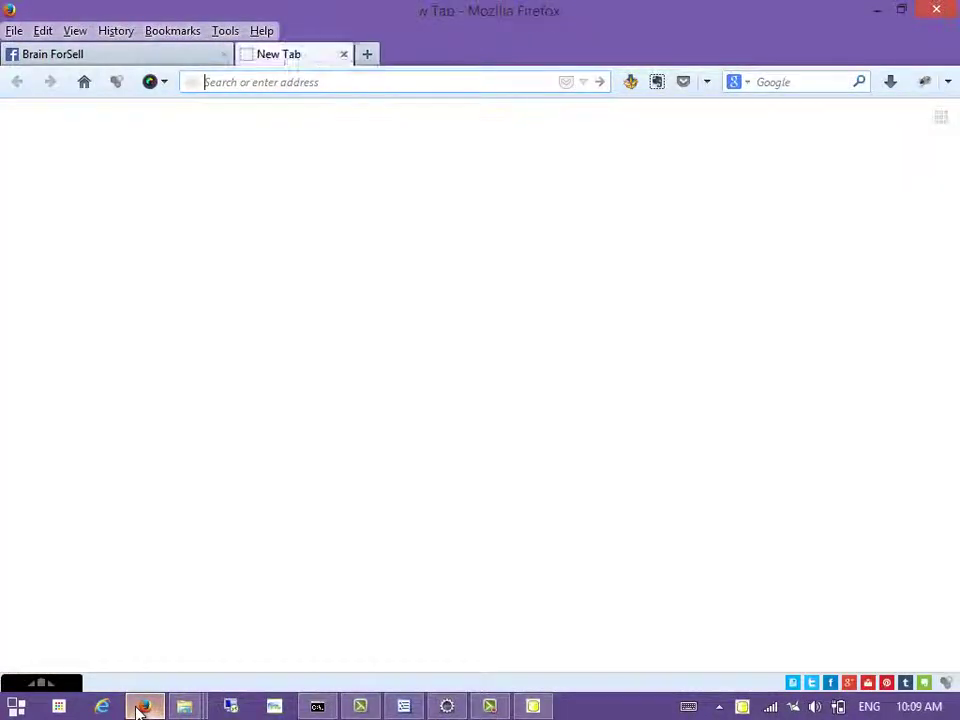
pyautogui.write('eclipse')
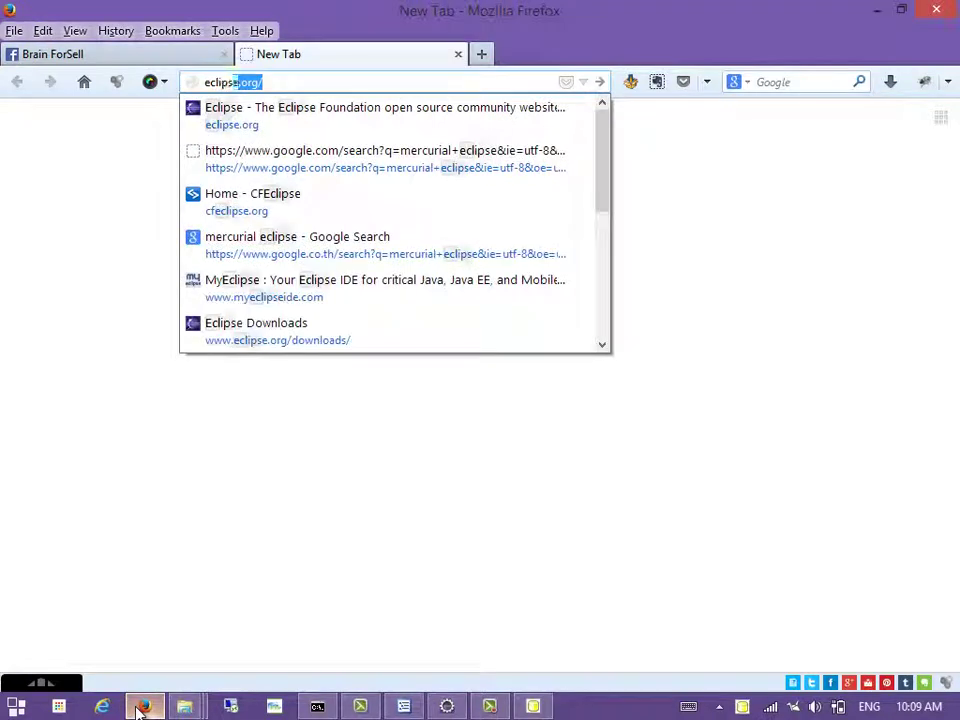
pyautogui.press('Return')
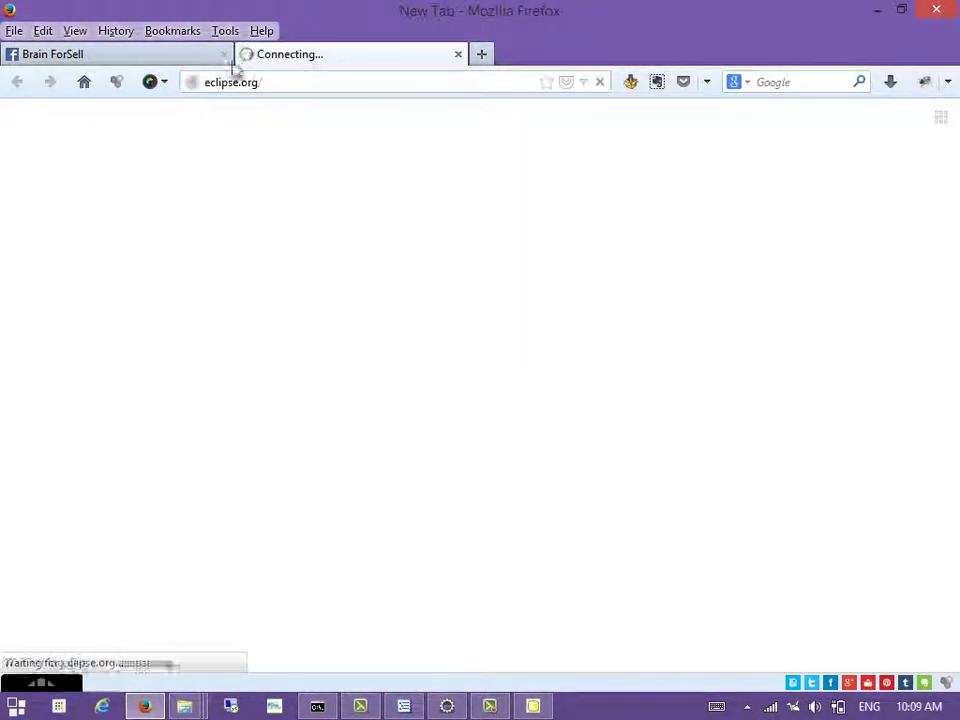
pyautogui.click(223, 54)
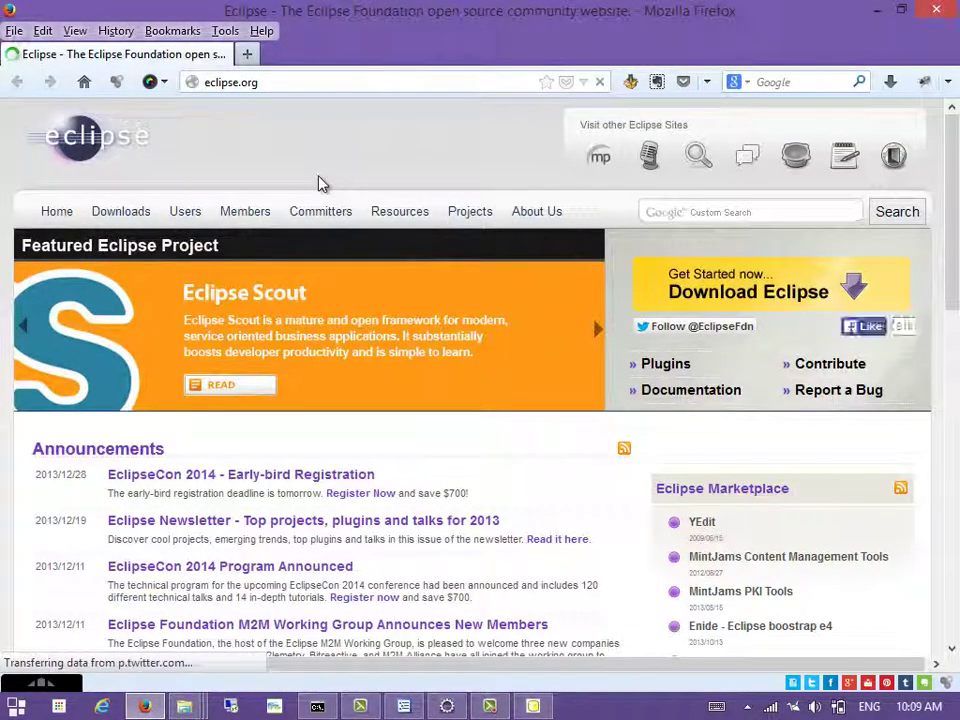
pyautogui.click(769, 298)
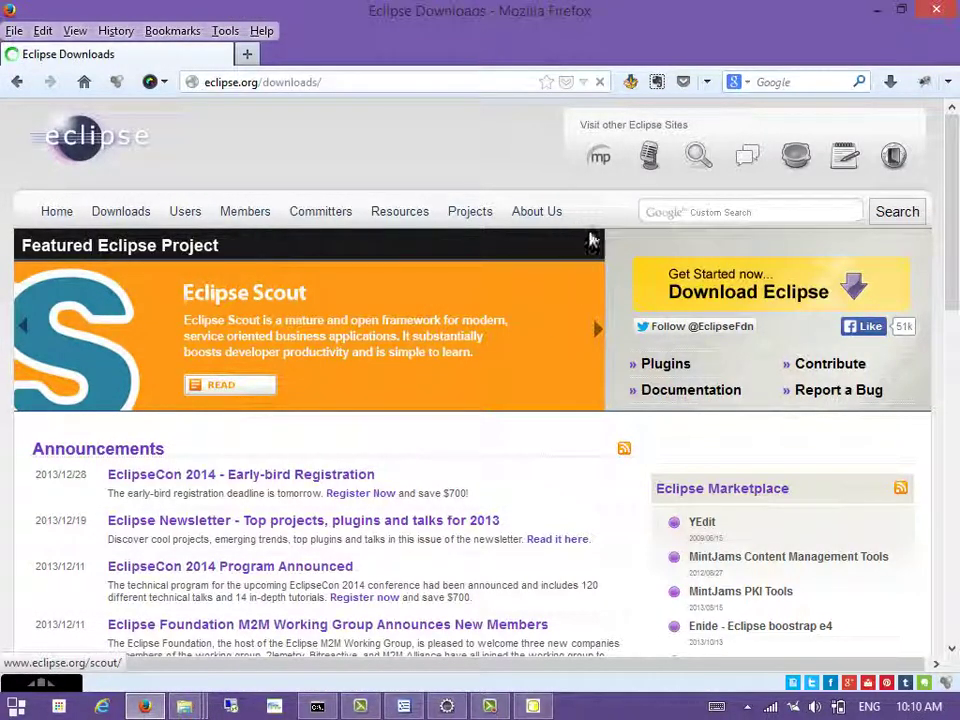
# - Scroll through the Compare Eclipse Packages table, then minimize Firefox
pyautogui.scroll(-2, 474, 360)
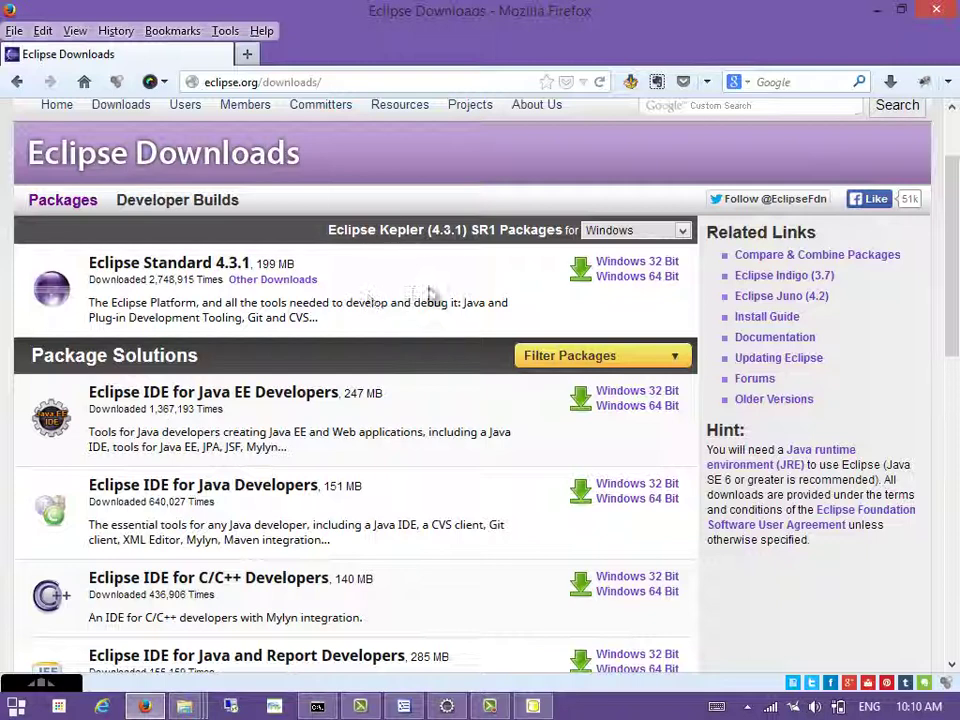
pyautogui.click(846, 256)
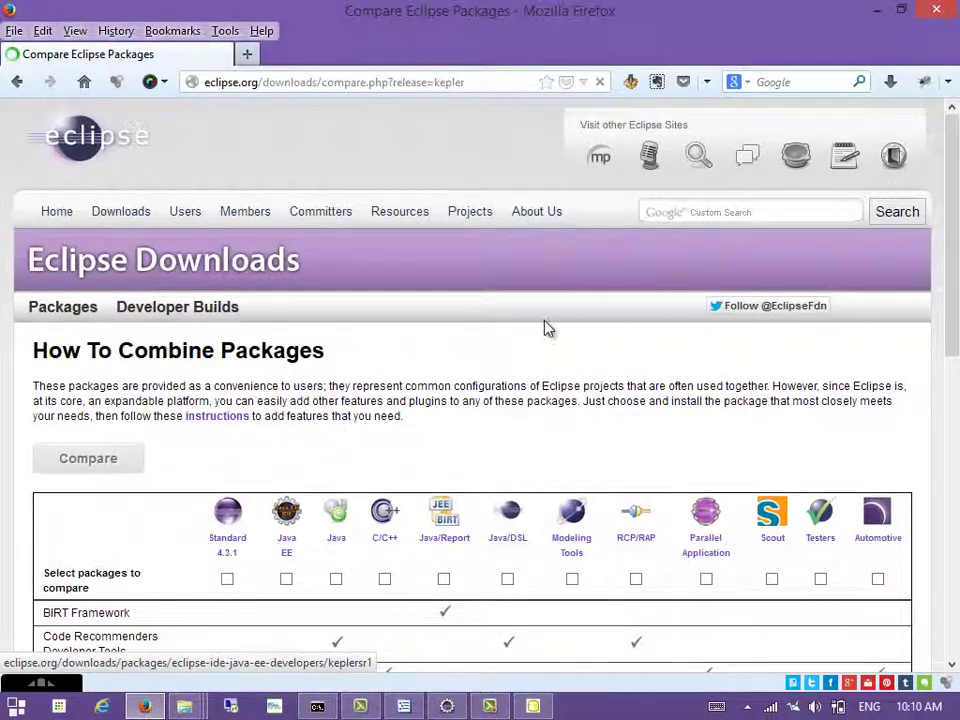
pyautogui.scroll(-5, 546, 326)
pyautogui.scroll(-5, 520, 290)
pyautogui.scroll(3, 480, 275)
pyautogui.scroll(3, 643, 390)
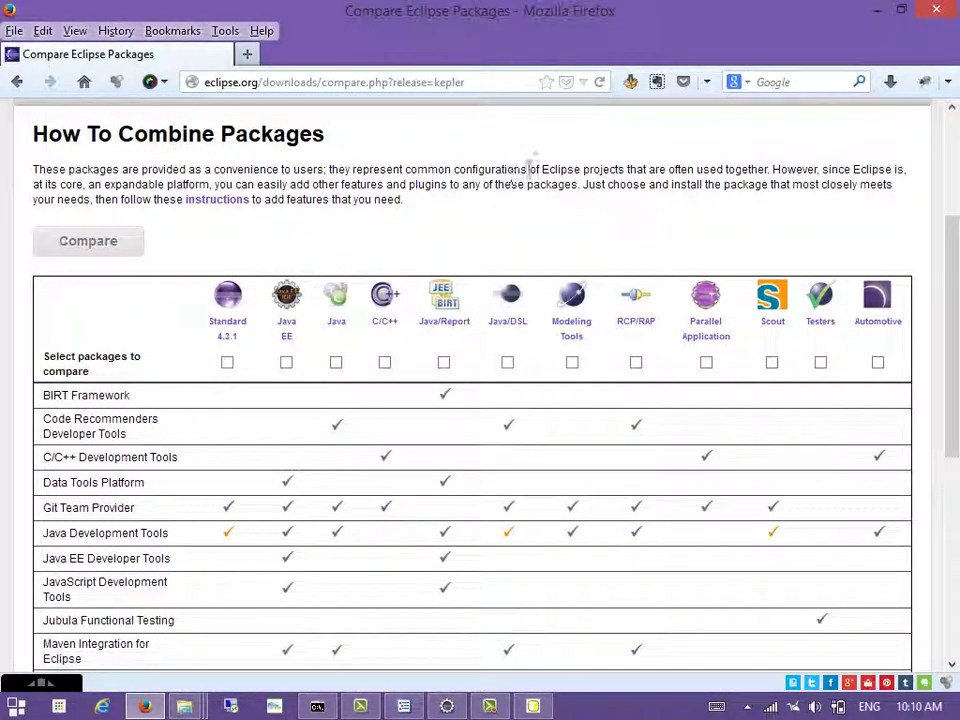
pyautogui.click(877, 10)
pyautogui.hotkey('ctrl', 'Right')
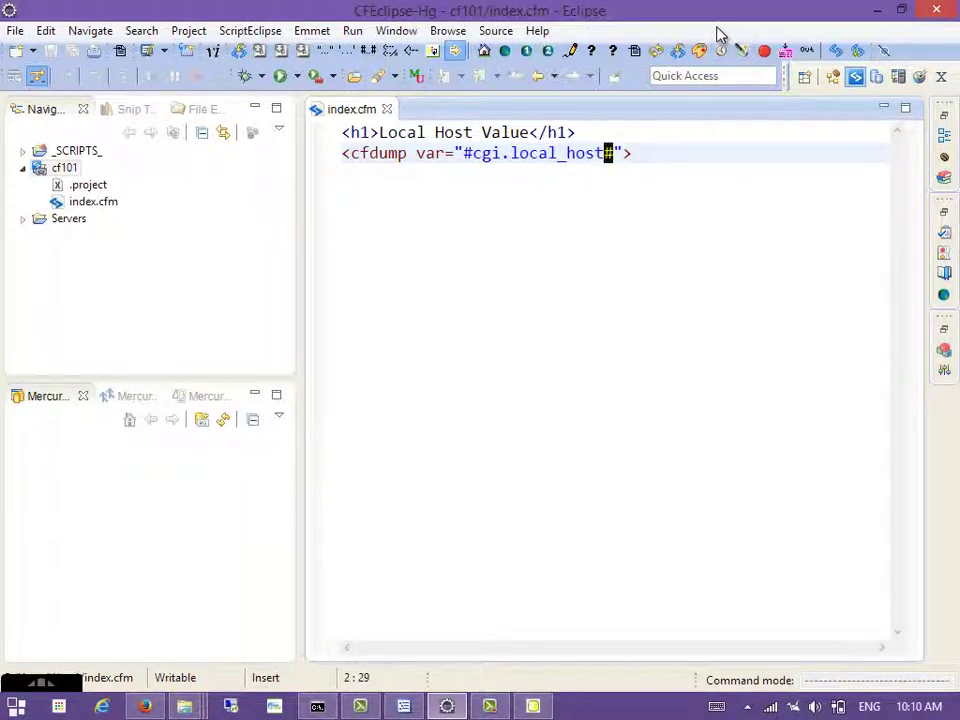
# - Restore the minimized Outline, Servers, Browser and Tasks panels
pyautogui.click(392, 30)
pyautogui.moveTo(520, 131)
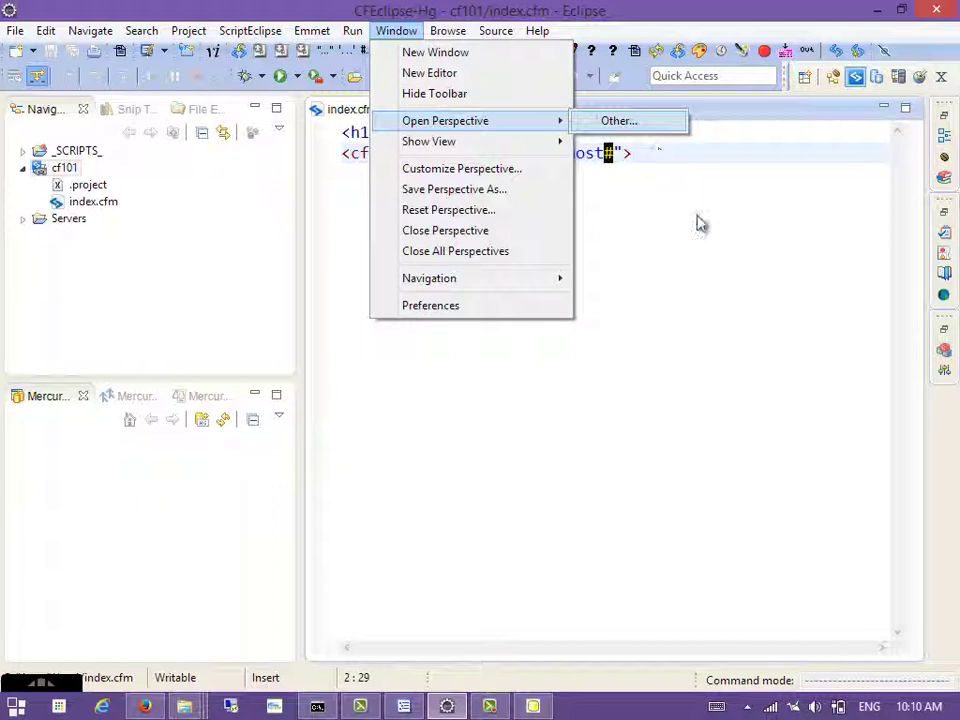
pyautogui.click(912, 143)
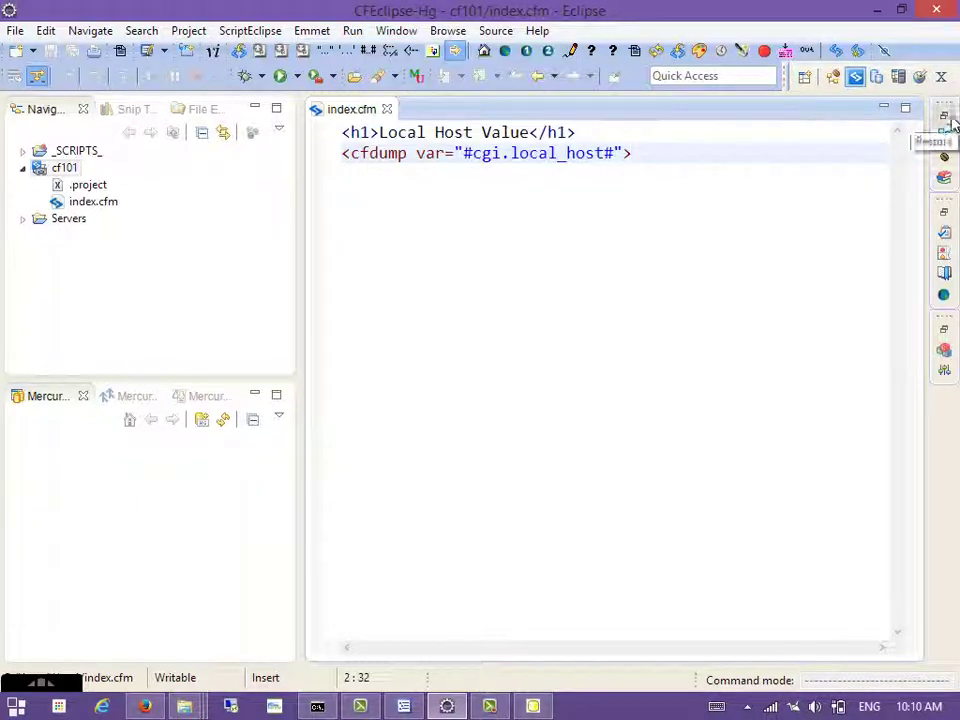
pyautogui.click(943, 117)
pyautogui.click(944, 248)
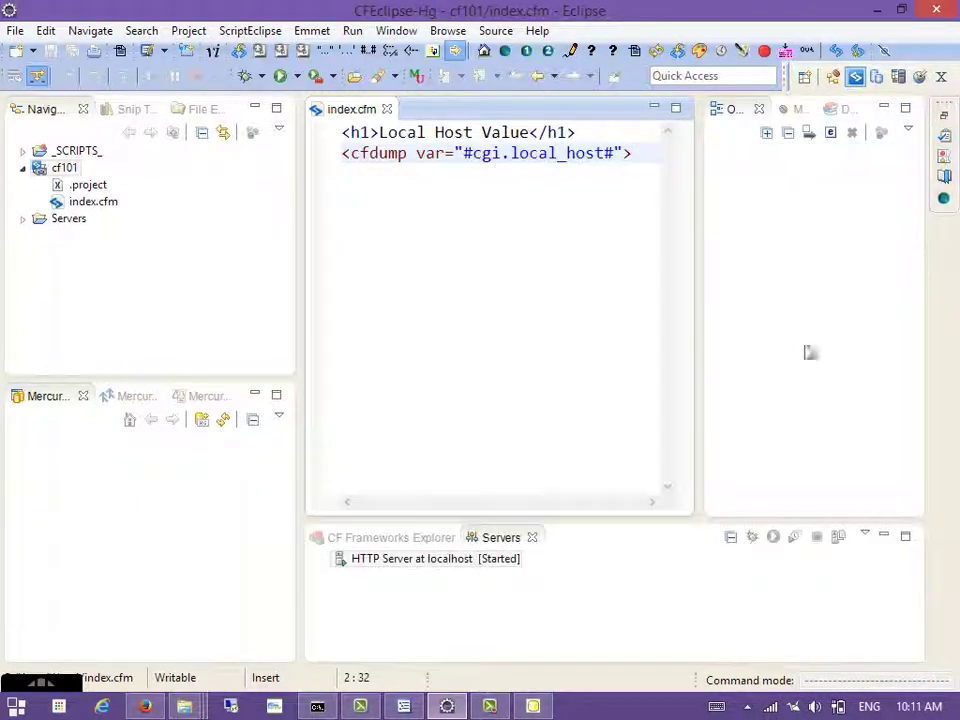
pyautogui.click(943, 118)
# - Widen the code editor by shrinking the Navigator and Outline panels
pyautogui.click(515, 153)
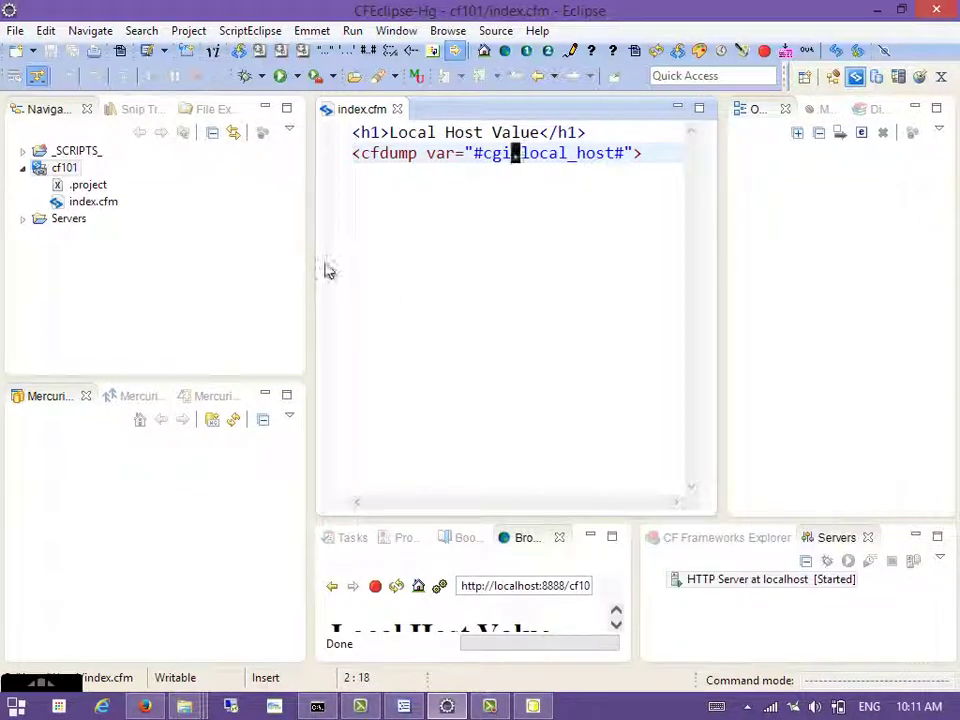
pyautogui.moveTo(312, 258); pyautogui.dragTo(212, 249)
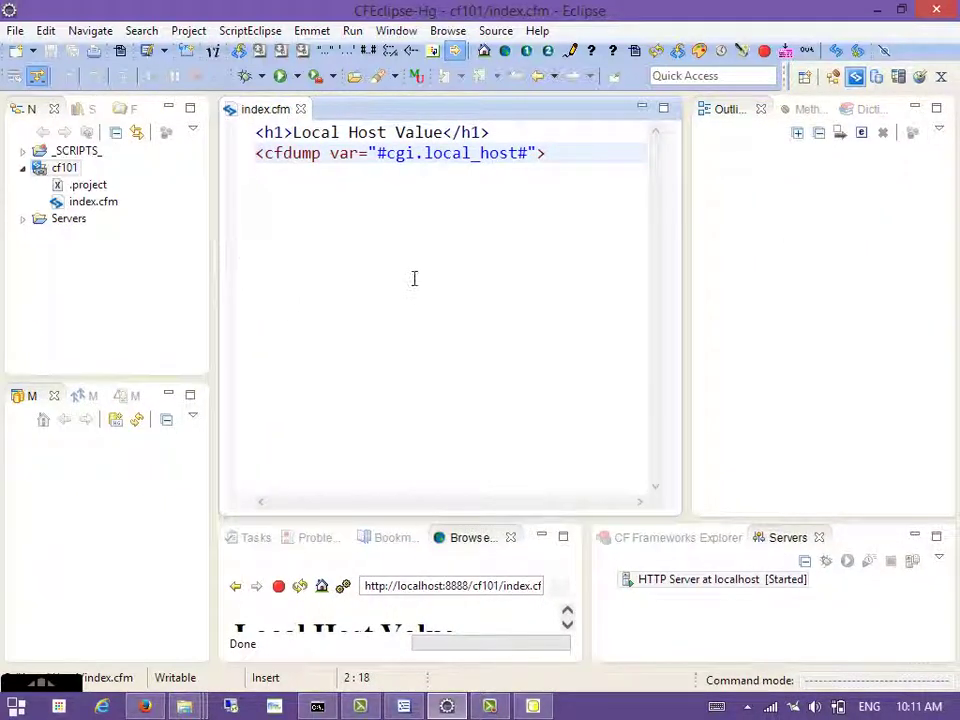
pyautogui.press('End')
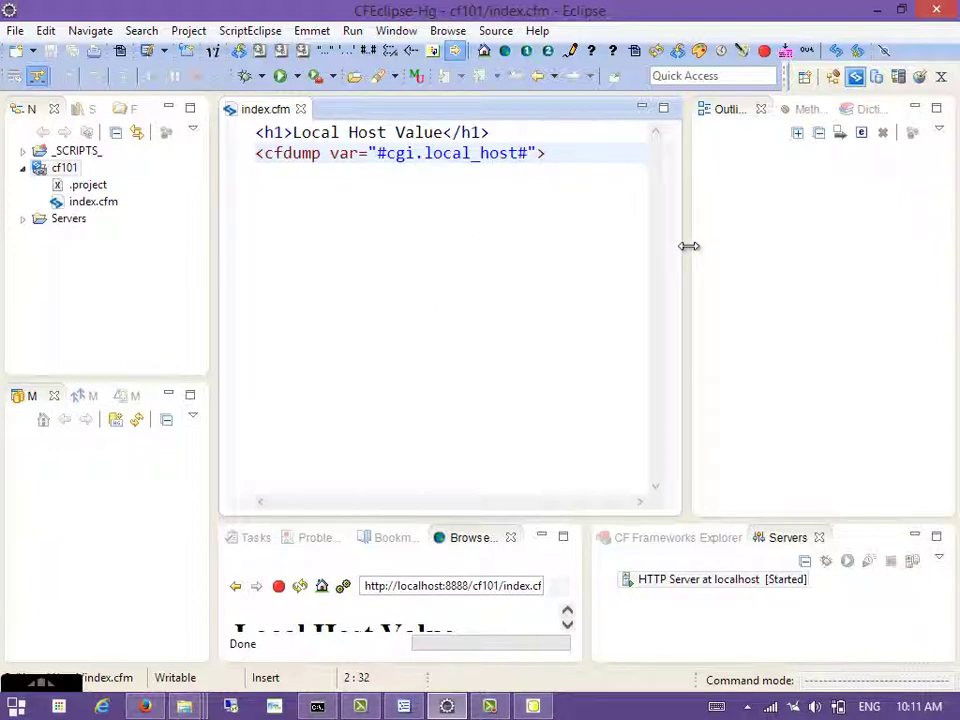
pyautogui.moveTo(689, 246); pyautogui.dragTo(720, 244)
pyautogui.click(120, 287)
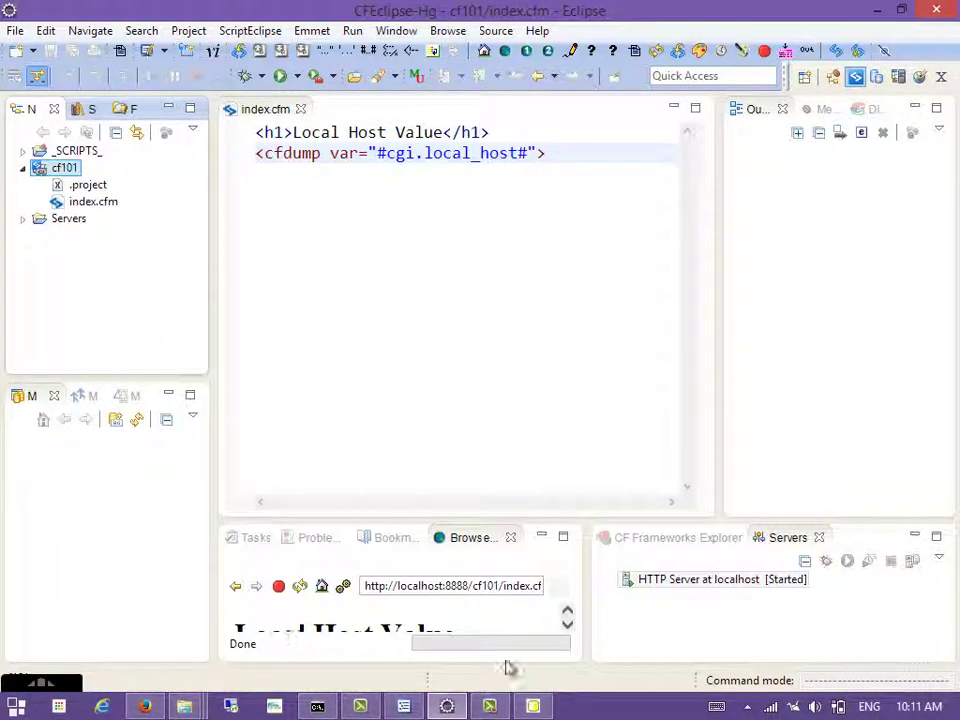
pyautogui.press('F12')
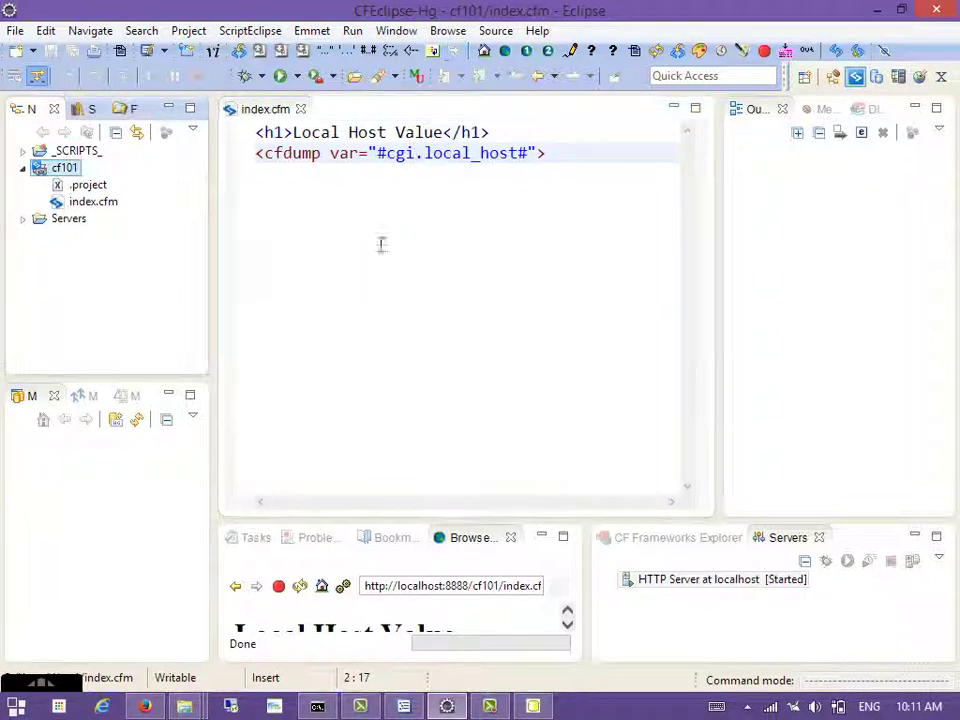
# - Cycle the left panel through Snippets and the file system view, back to Navigator
pyautogui.click(82, 108)
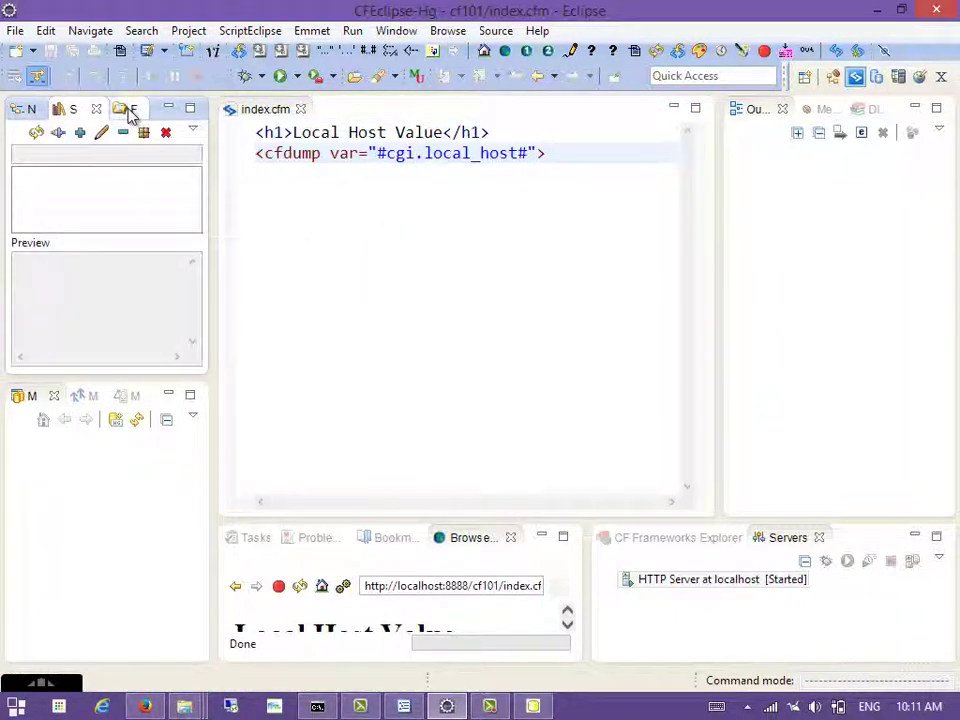
pyautogui.click(127, 108)
pyautogui.click(22, 108)
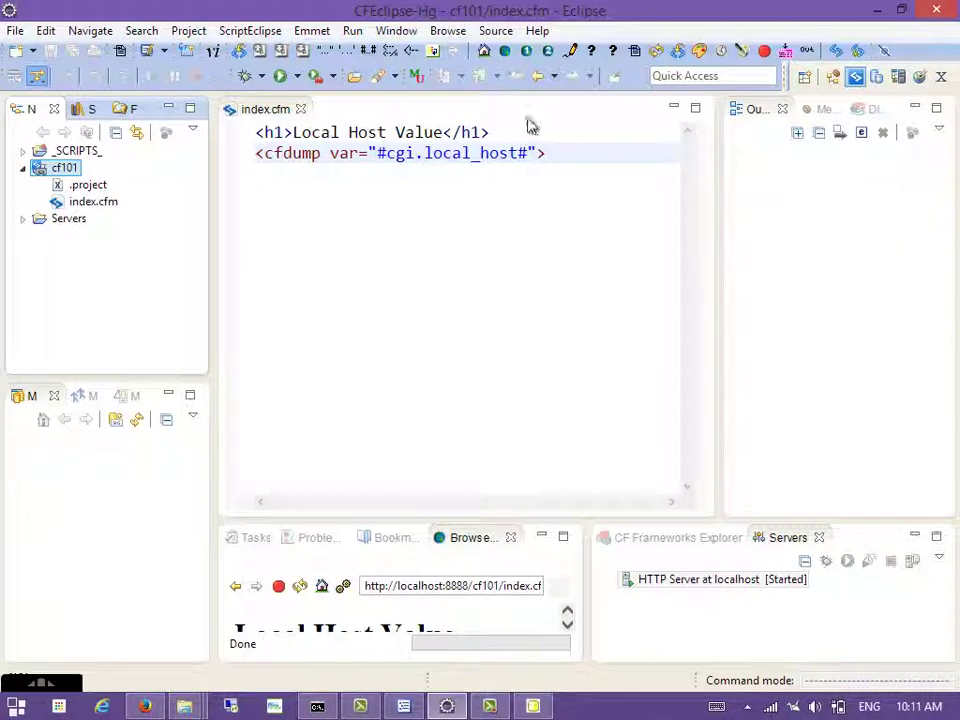
# - Try the Java perspective, then switch back to CFEclipse+Hg
pyautogui.click(806, 82)
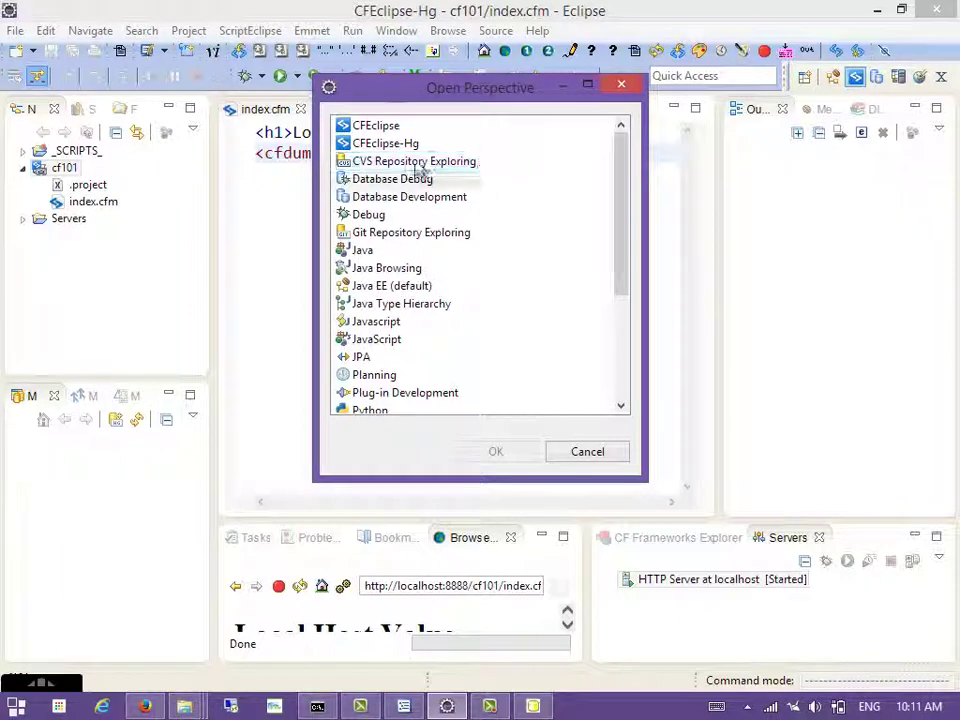
pyautogui.scroll(-3, 480, 274)
pyautogui.click(463, 284)
pyautogui.scroll(2, 463, 282)
pyautogui.press('g')
pyautogui.scroll(1, 465, 285)
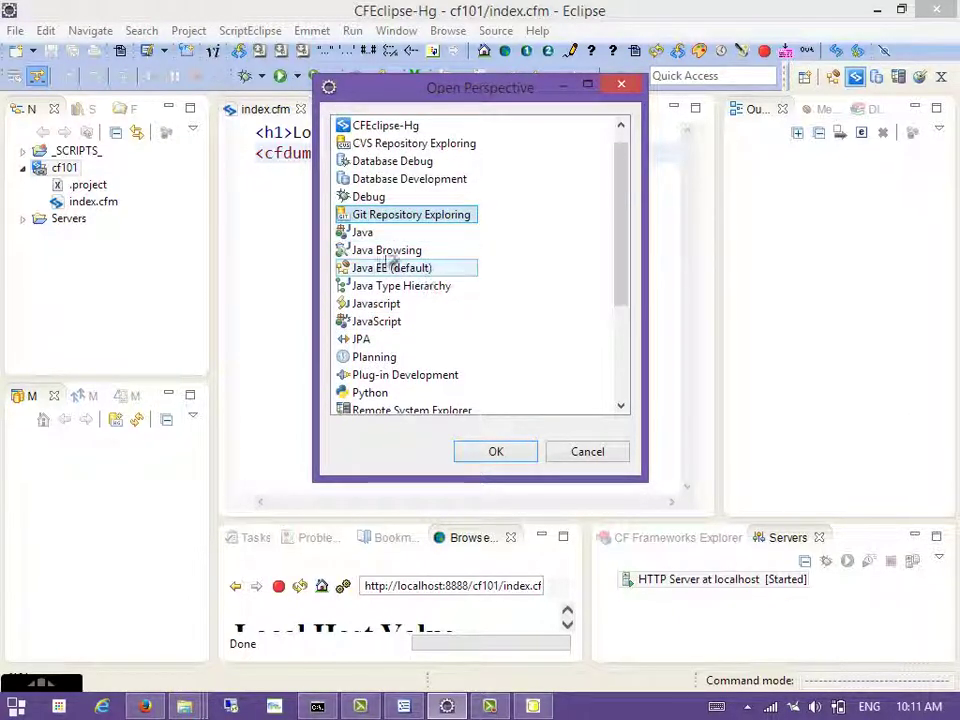
pyautogui.press('j')
pyautogui.click(493, 452)
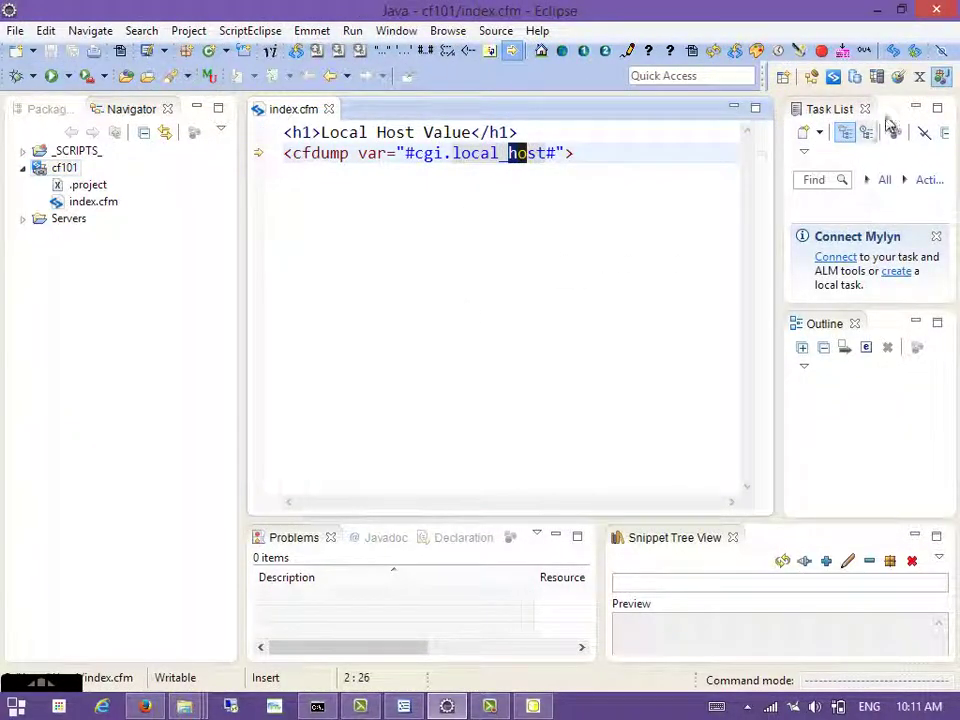
pyautogui.click(834, 79)
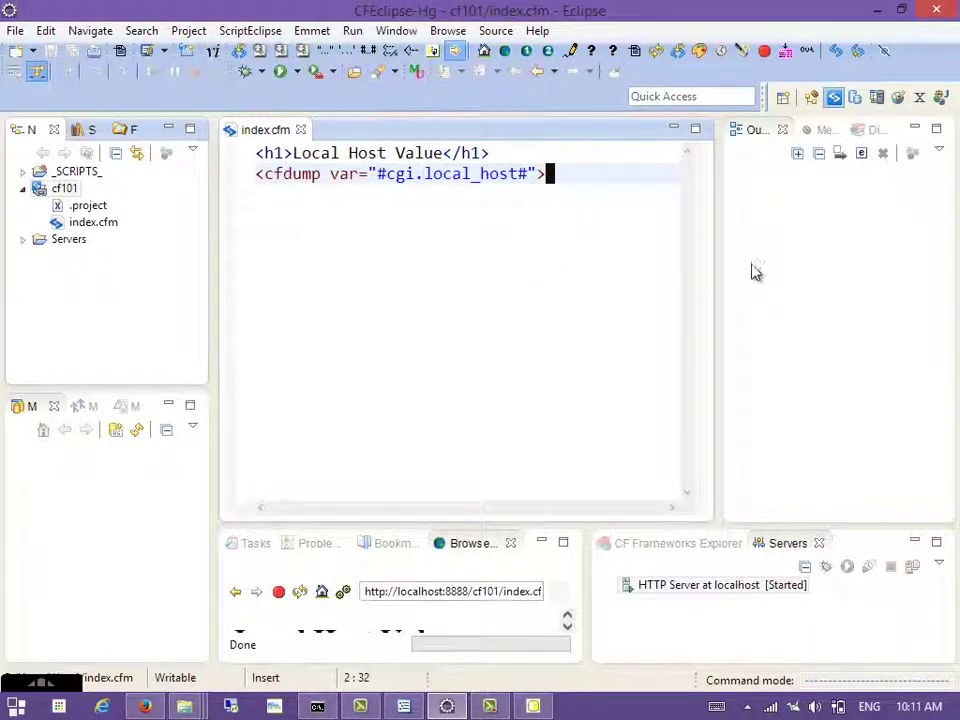
# - Open the Database Development perspective and focus its Data Source Explorer
pyautogui.click(783, 97)
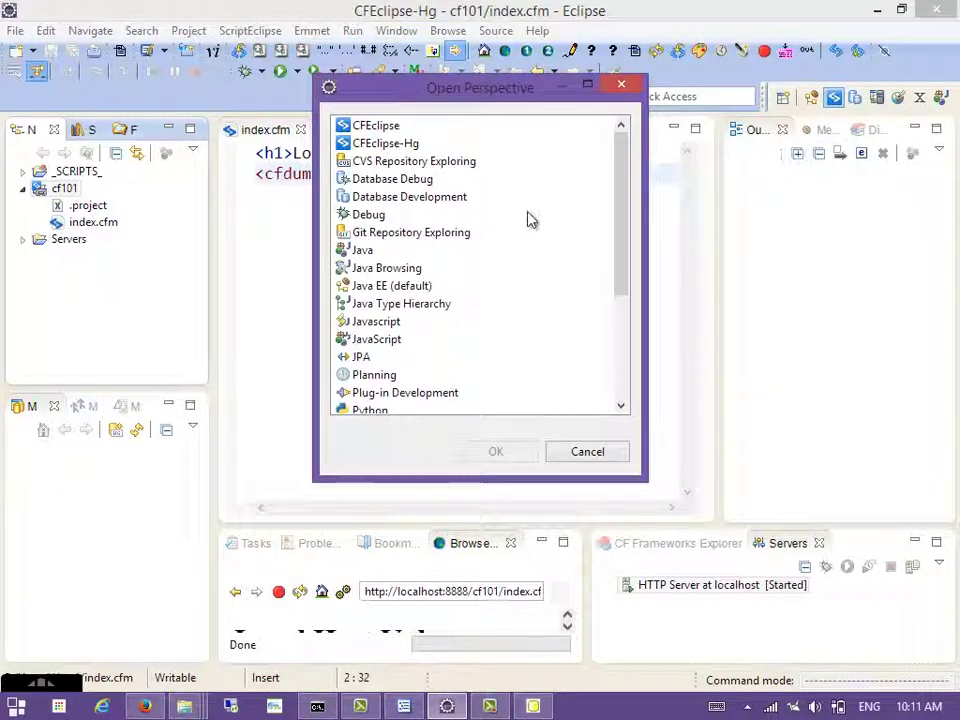
pyautogui.click(412, 197)
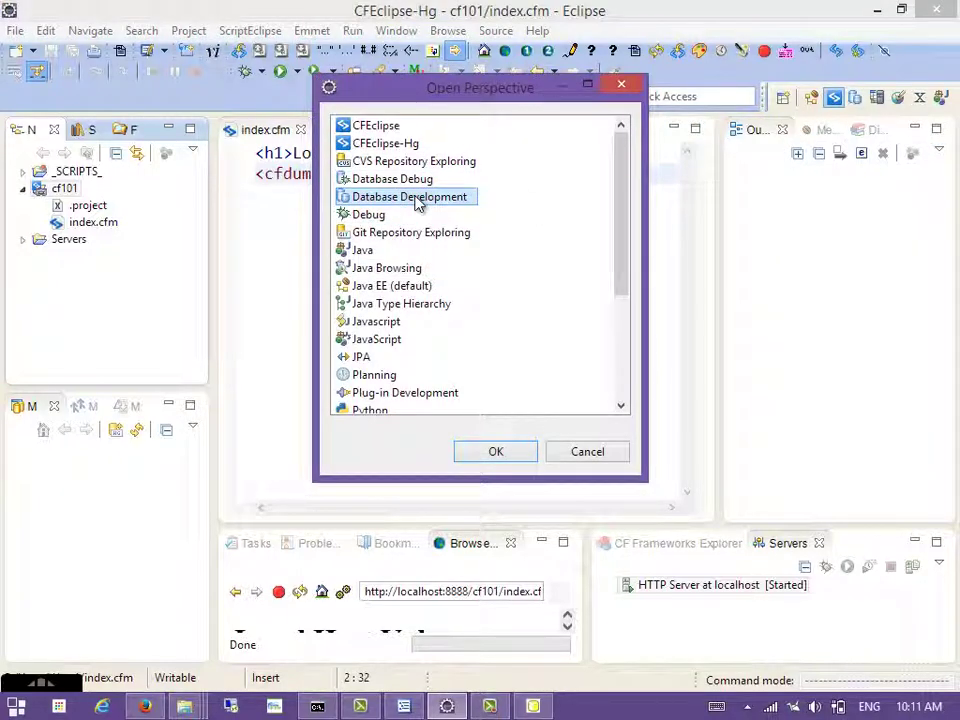
pyautogui.doubleClick(418, 198)
pyautogui.click(471, 153)
pyautogui.click(176, 356)
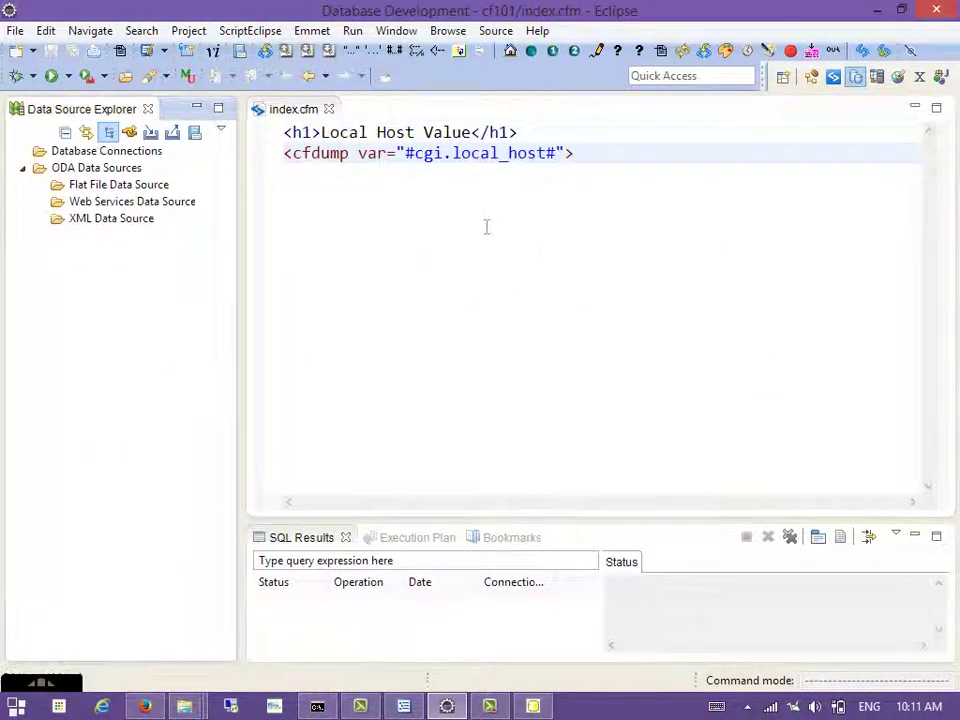
# - Close index.cfm, make the SQL Results pane taller, and bring up the Database Connections context menu
pyautogui.click(328, 109)
pyautogui.moveTo(241, 259); pyautogui.dragTo(313, 258)
pyautogui.moveTo(505, 509); pyautogui.dragTo(500, 426)
pyautogui.moveTo(313, 358); pyautogui.dragTo(208, 337)
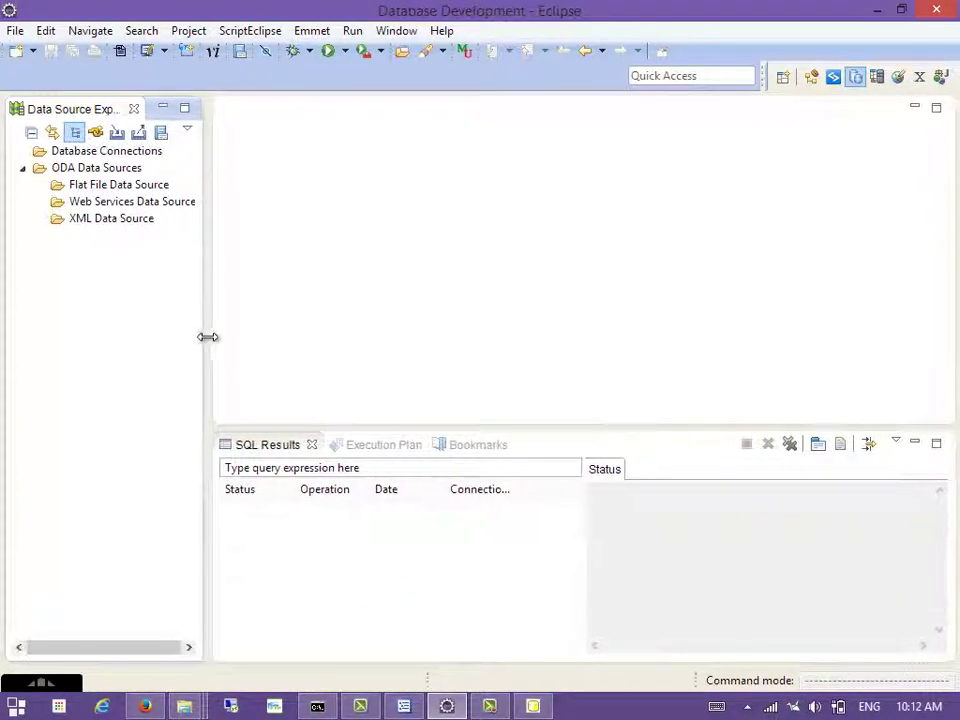
pyautogui.click(113, 151)
pyautogui.rightClick(114, 152)
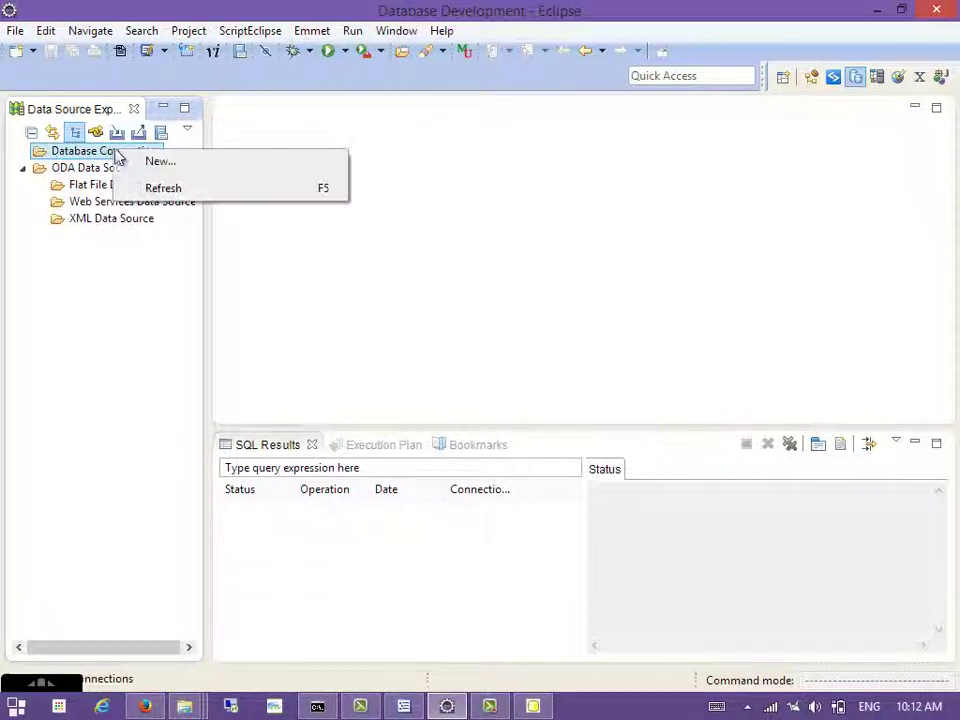
# - Start a new connection profile of type Generic JDBC
pyautogui.click(195, 172)
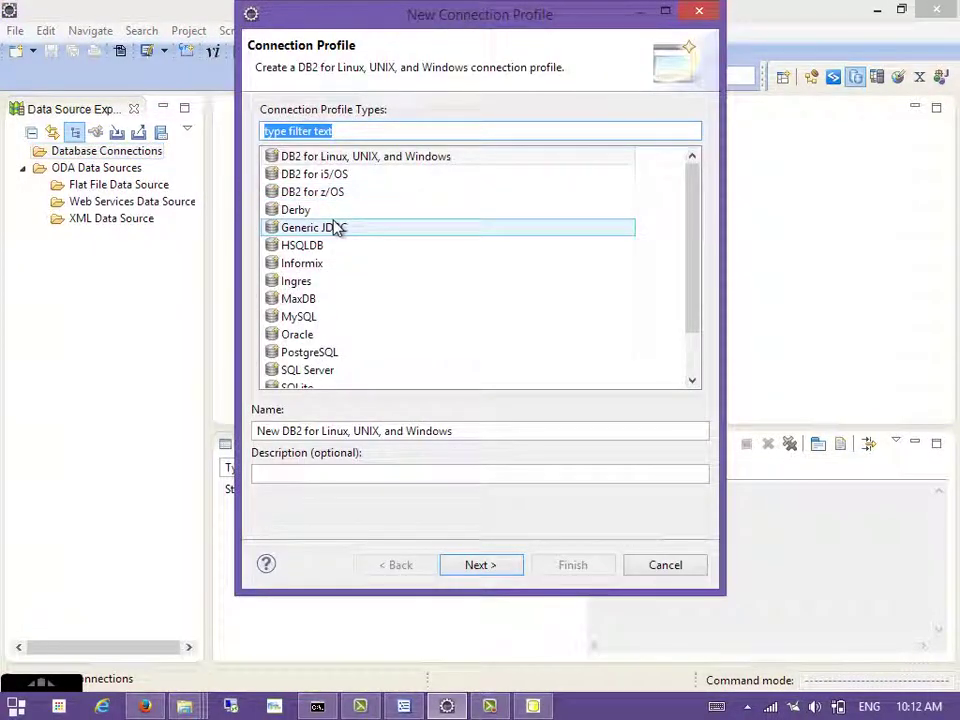
pyautogui.click(336, 227)
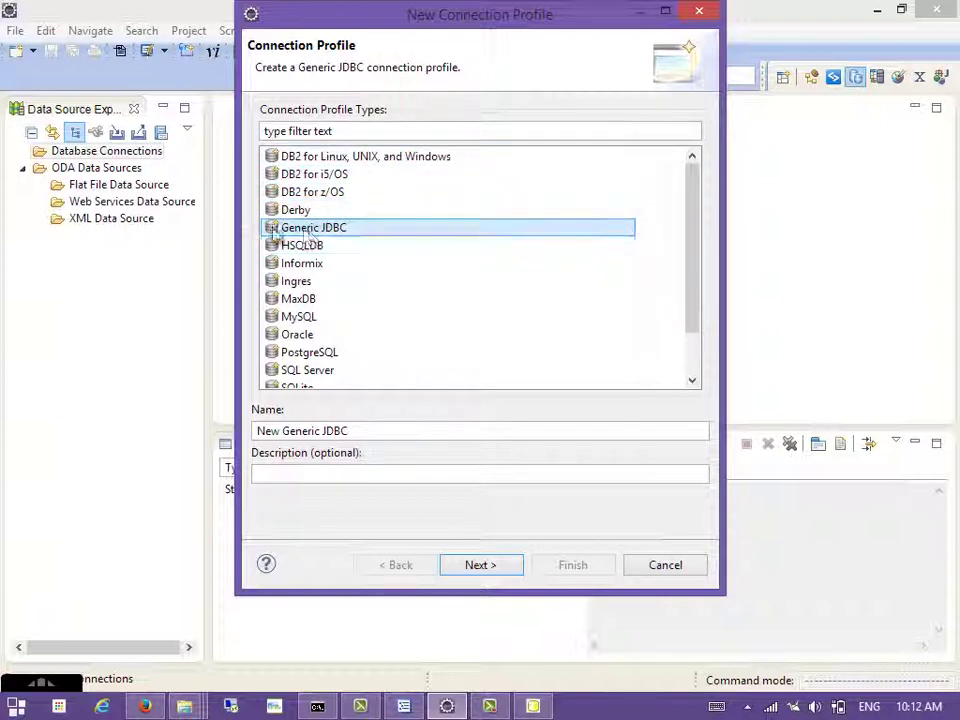
pyautogui.doubleClick(356, 228)
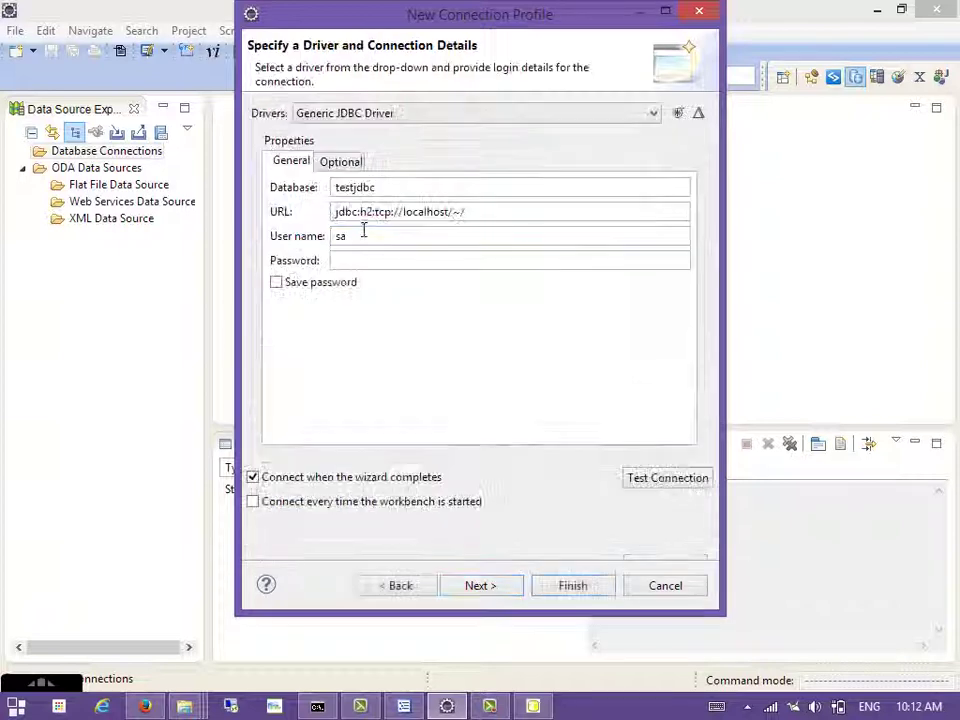
# - Set the database name to db101 and the URL to jdbc:h2:tcp://localhost/~/db101
pyautogui.moveTo(376, 187); pyautogui.dragTo(141, 165)
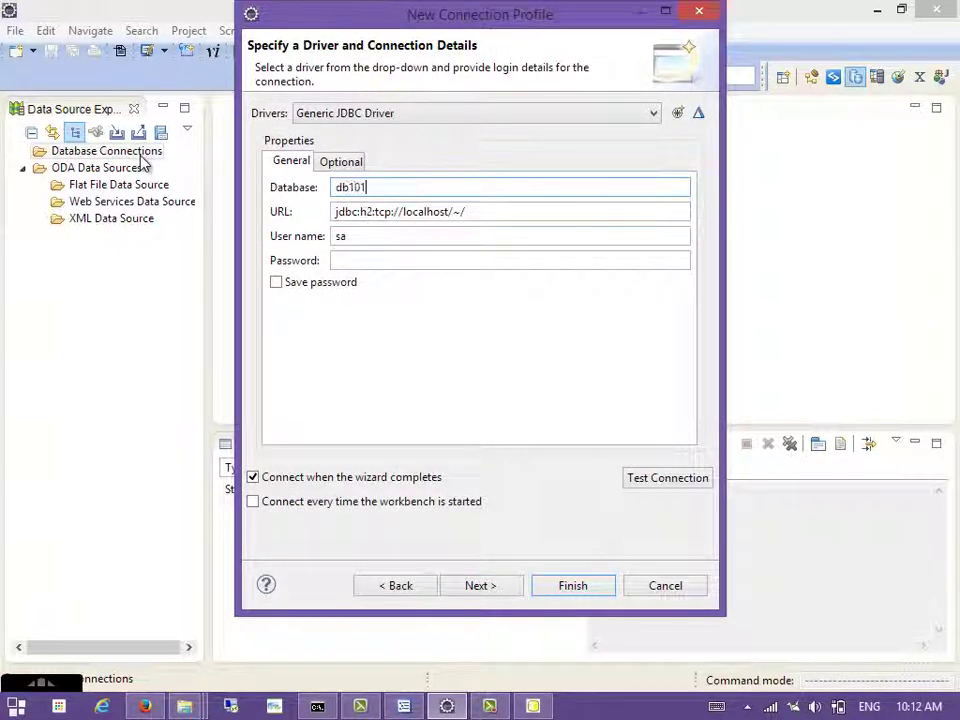
pyautogui.press('Tab')
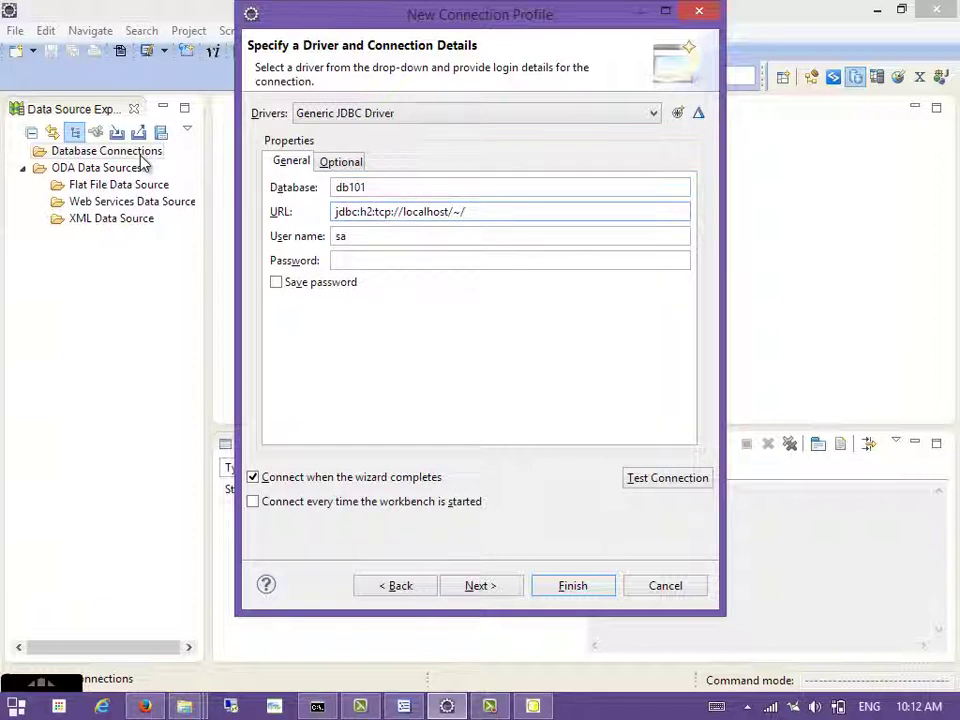
pyautogui.write('01')
pyautogui.hotkey('ctrl', 'a')
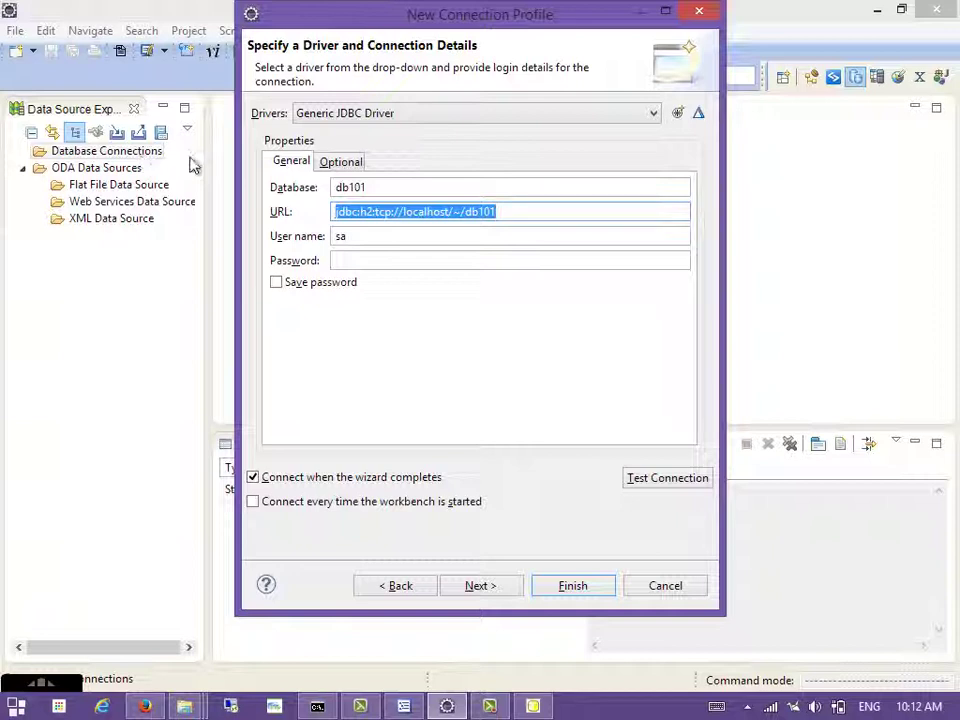
pyautogui.click(439, 234)
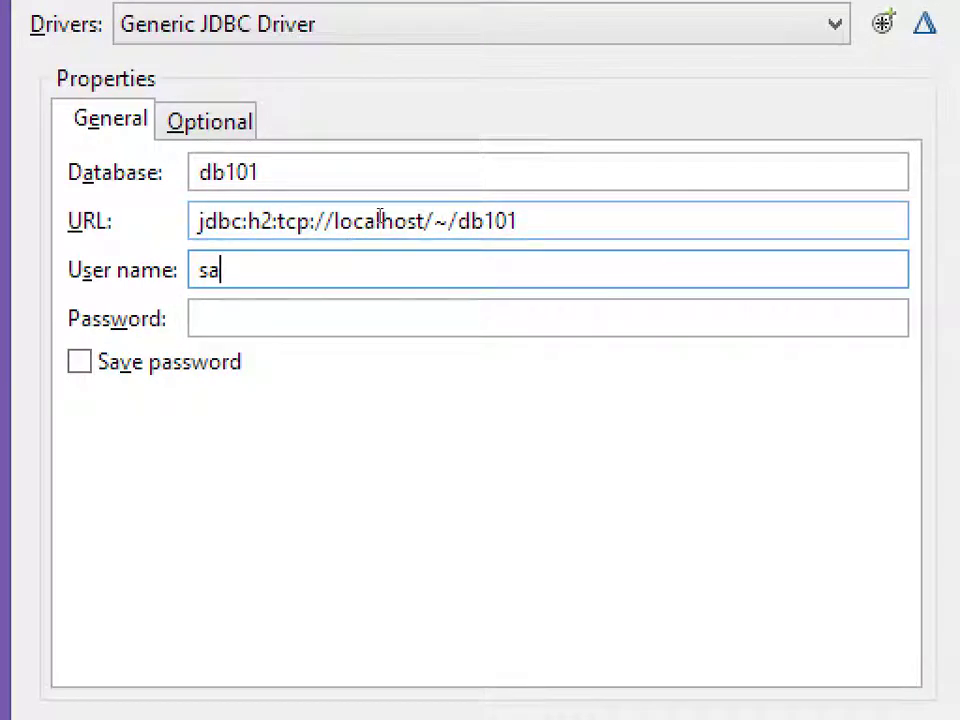
pyautogui.click(283, 221)
pyautogui.hotkey('ctrl', 'a')
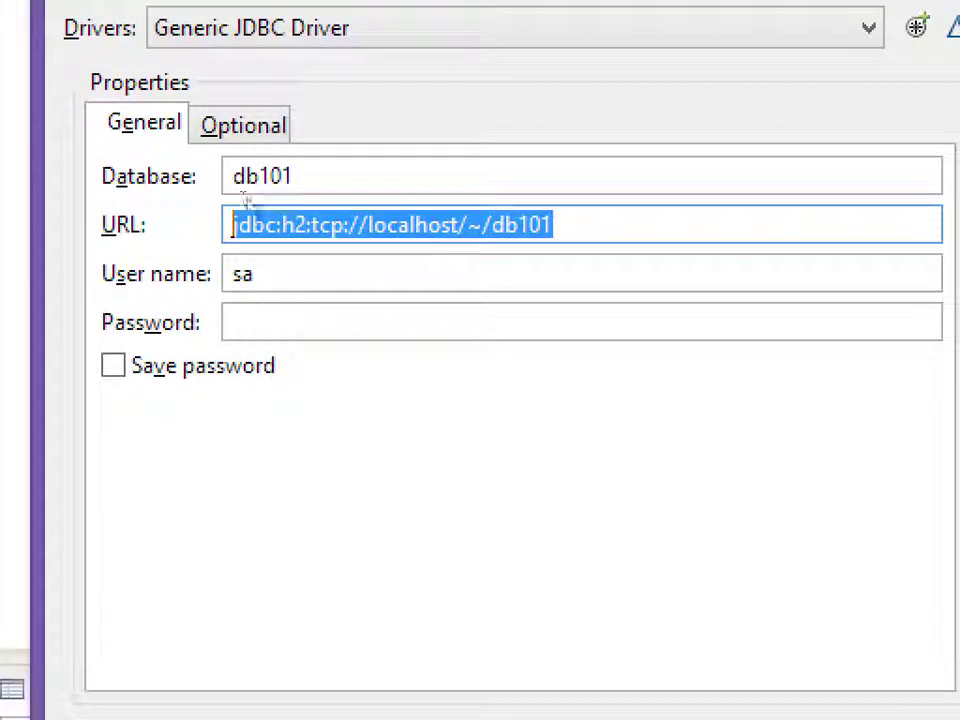
pyautogui.press('End')
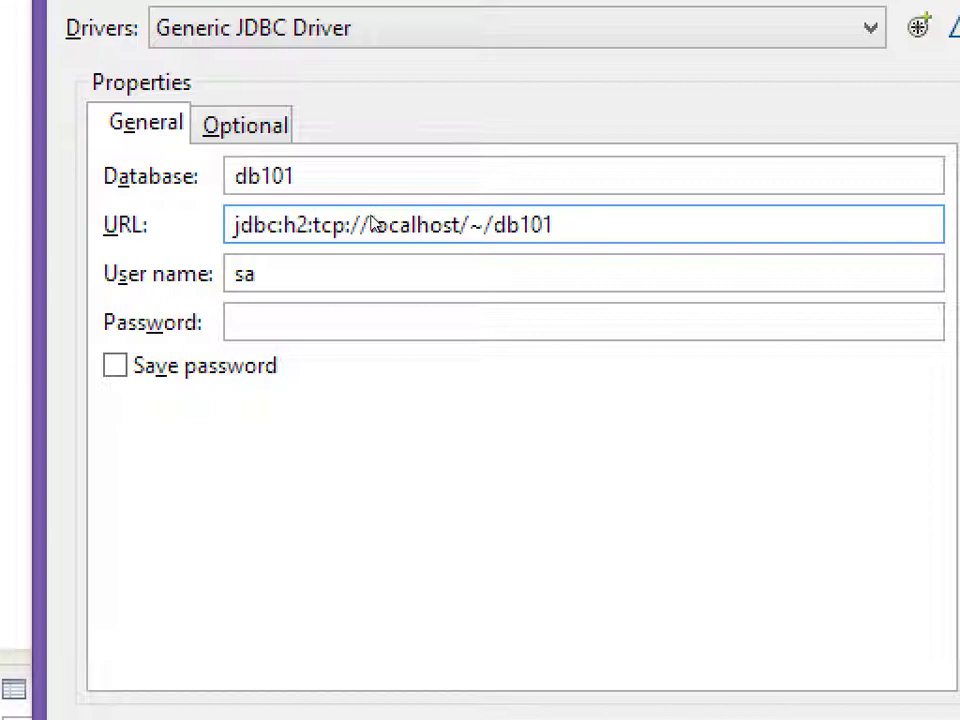
# - Check the db101 name, URL and user name, then advance to the profile Summary
pyautogui.click(380, 184)
pyautogui.hotkey('ctrl', 'a')
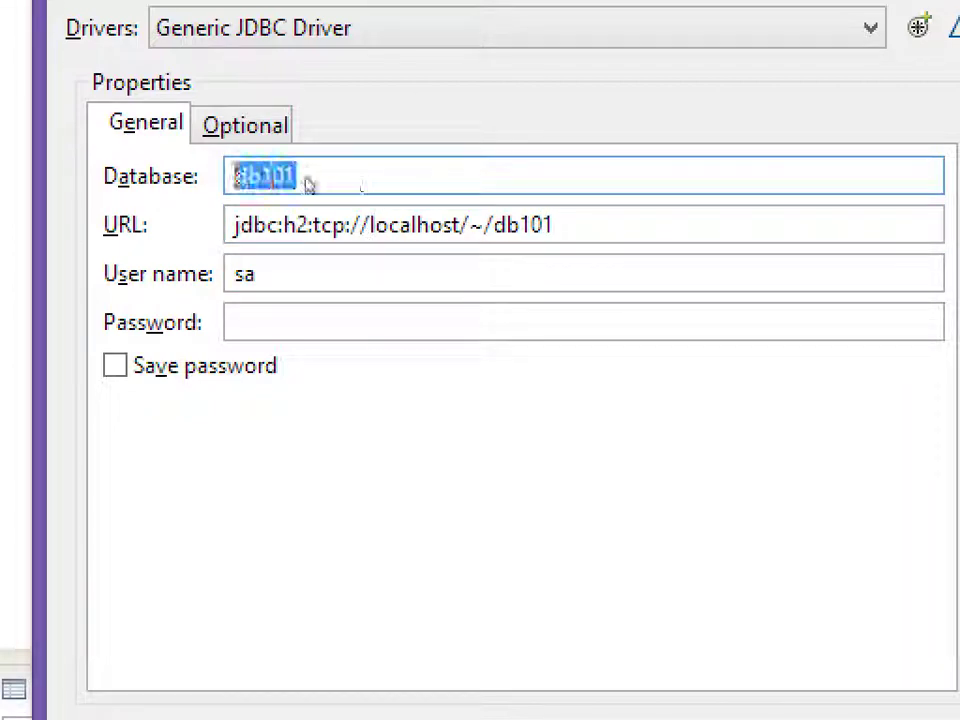
pyautogui.press('End')
pyautogui.click(527, 212)
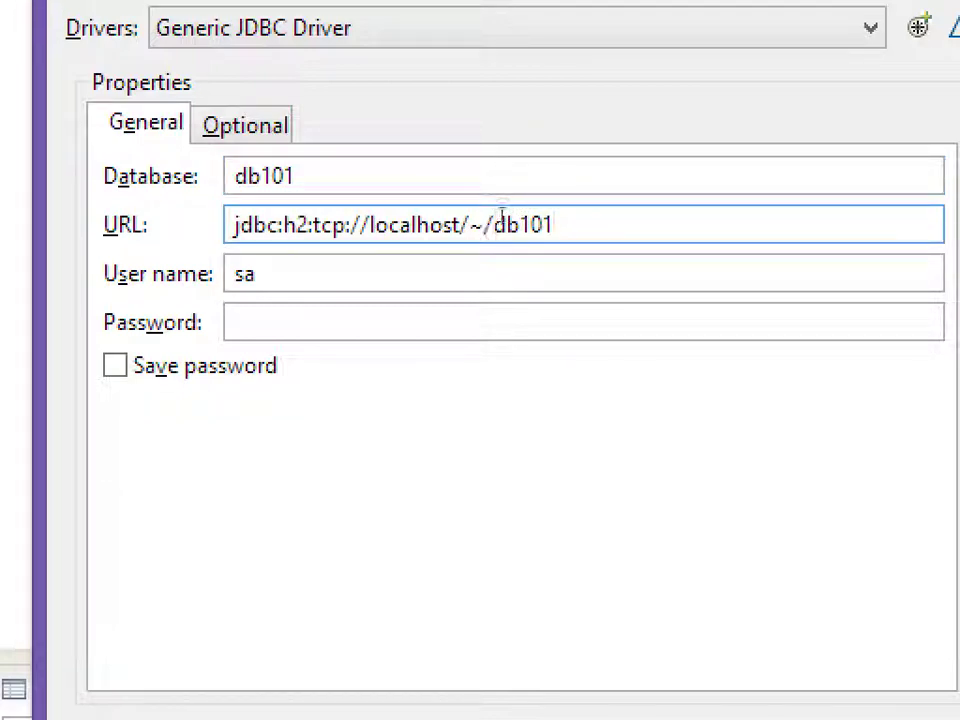
pyautogui.press('Tab')
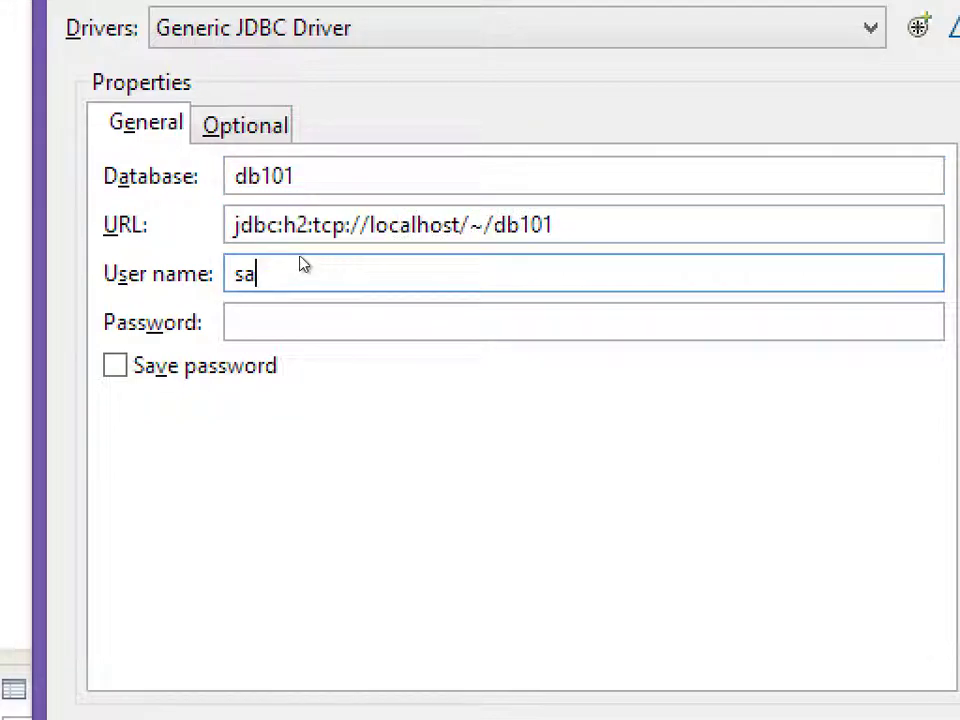
pyautogui.hotkey('alt', 'o')
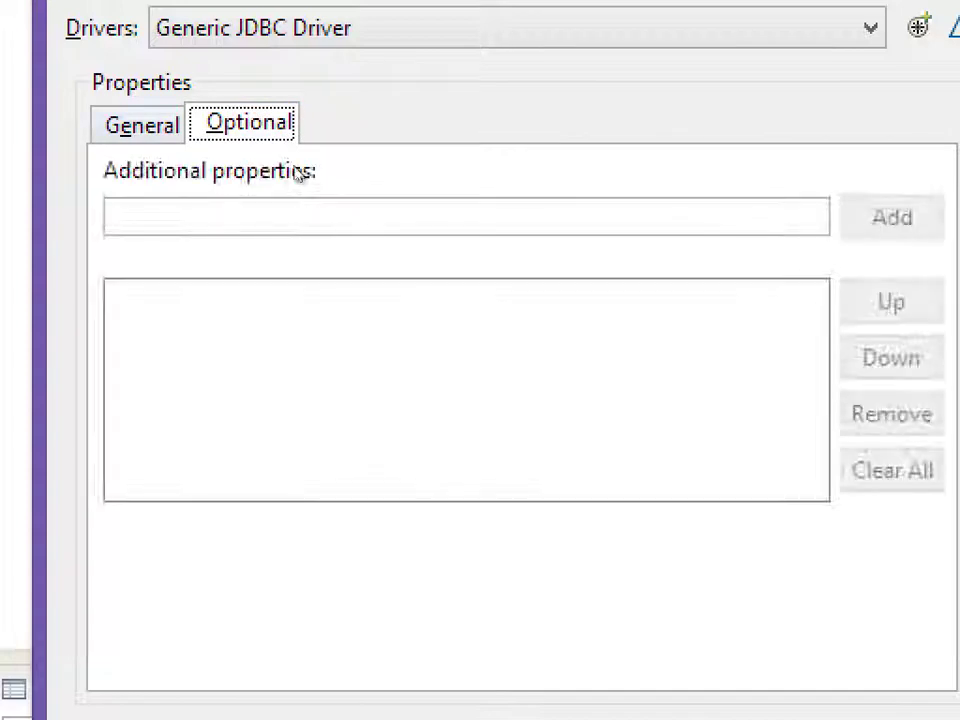
pyautogui.press('Left')
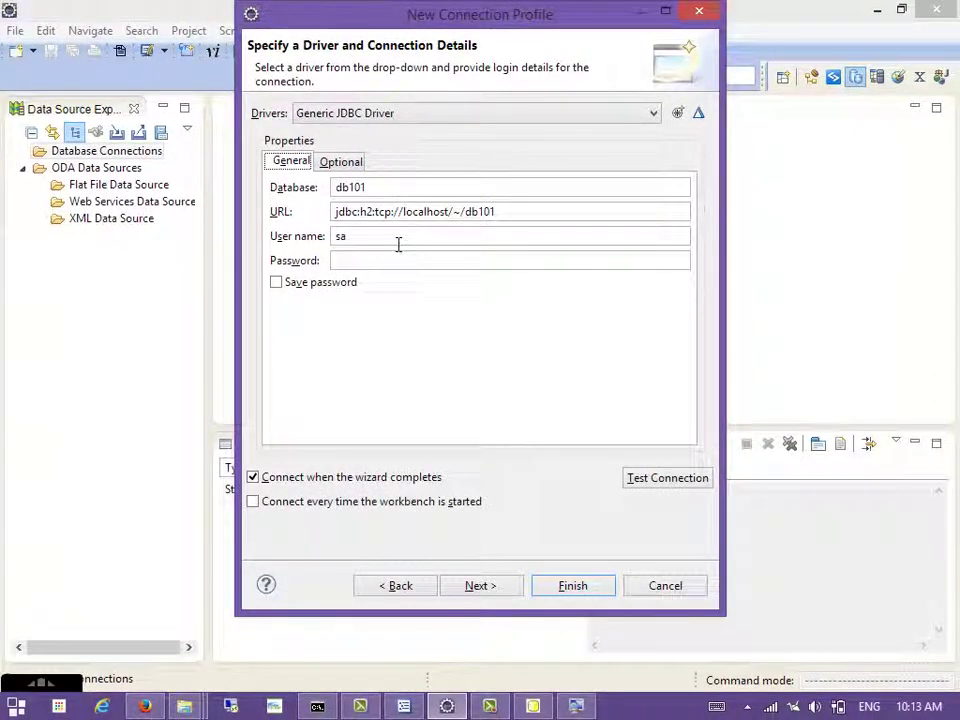
pyautogui.click(503, 585)
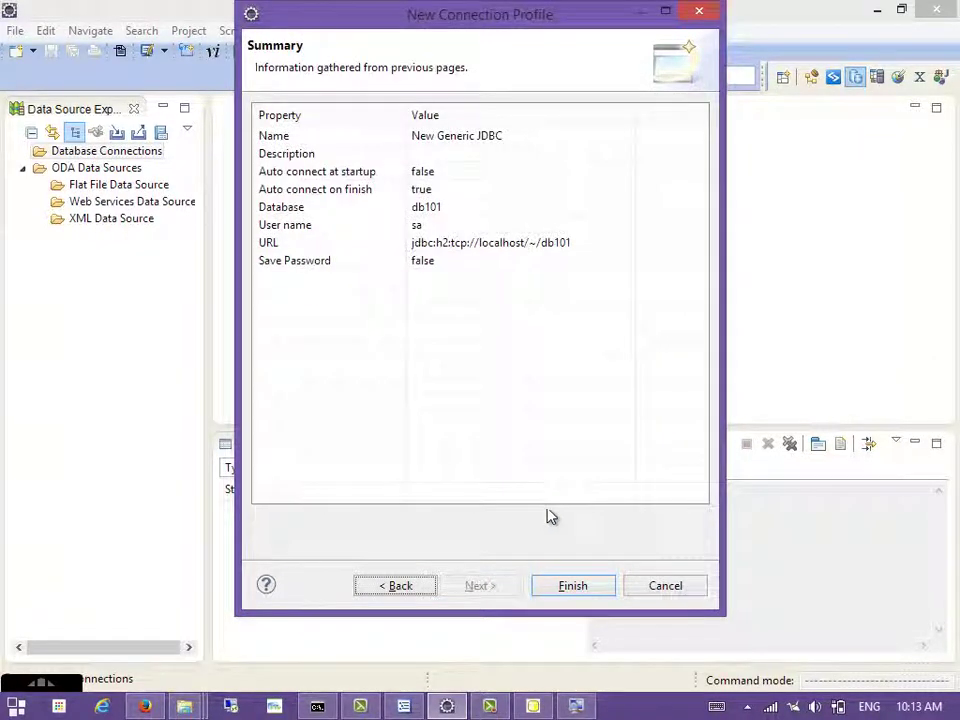
# - Finish the profile and expand db101 through Catalogs, DB101 and Schemas to PUBLIC
pyautogui.click(570, 586)
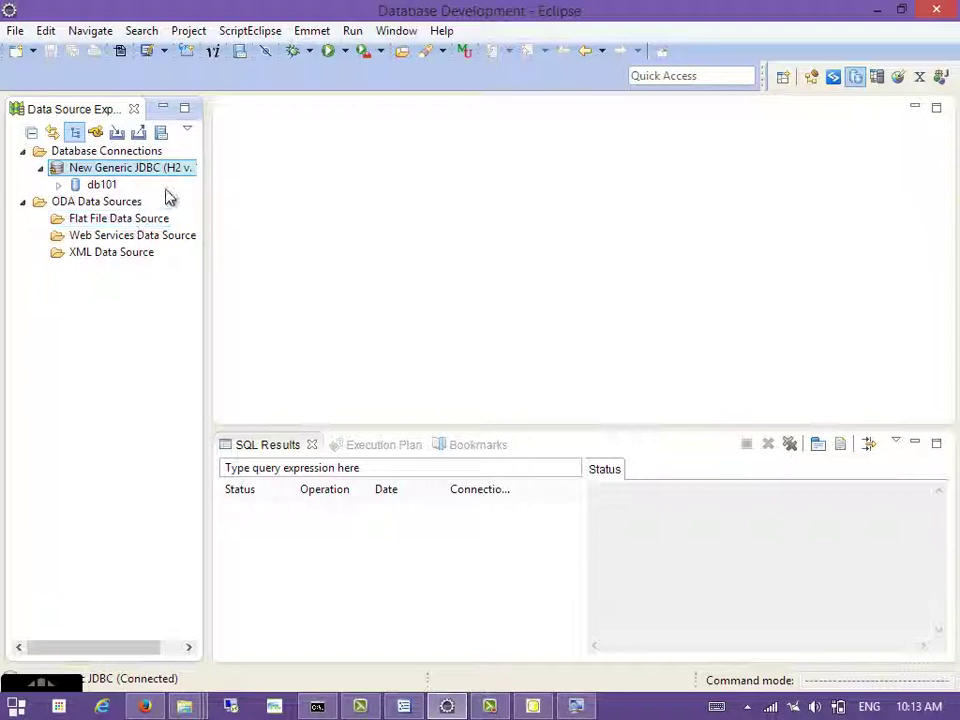
pyautogui.moveTo(207, 231); pyautogui.dragTo(263, 240)
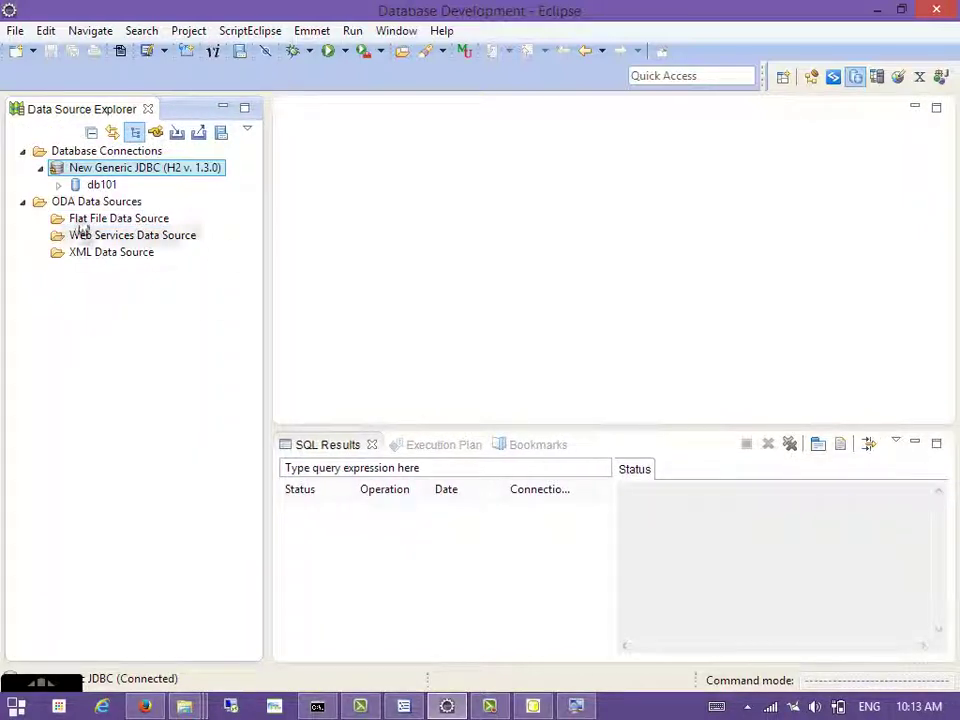
pyautogui.click(58, 185)
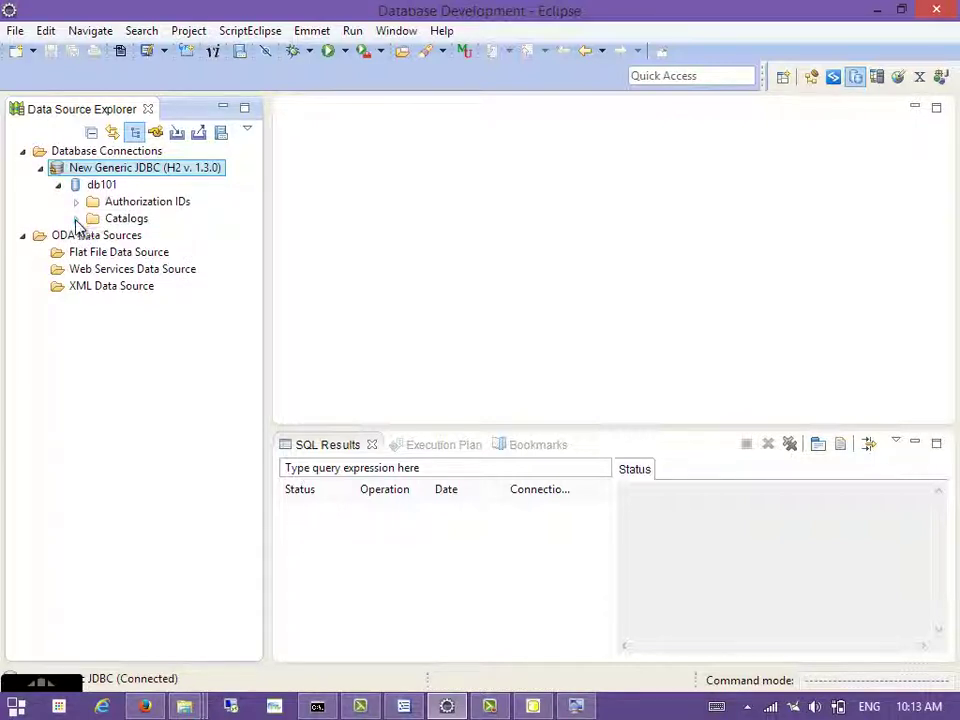
pyautogui.click(76, 219)
pyautogui.click(94, 235)
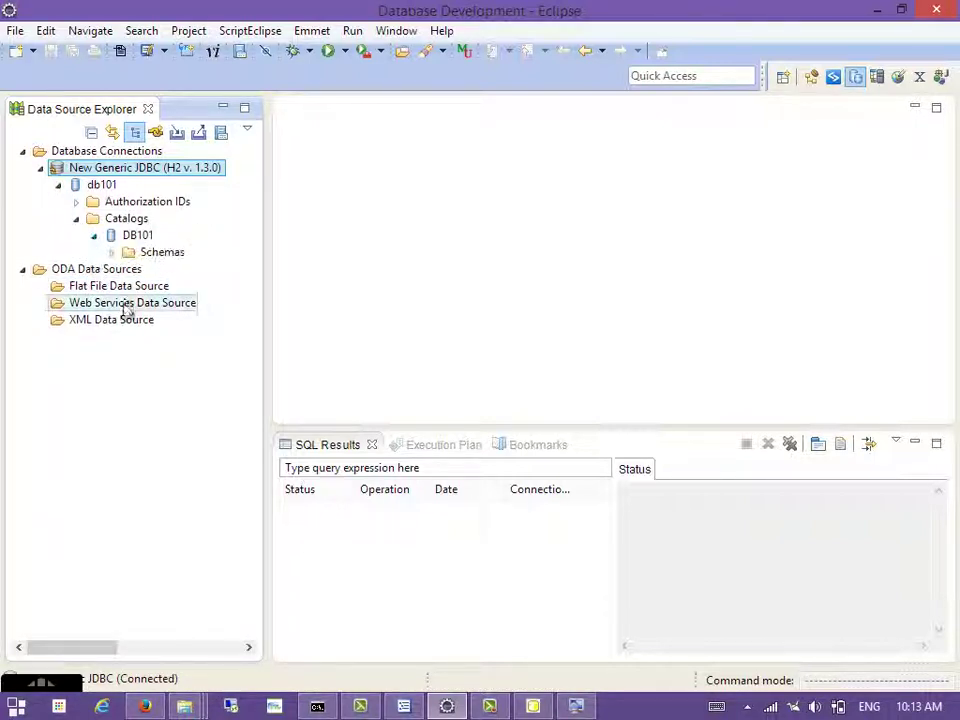
pyautogui.click(112, 253)
pyautogui.click(130, 286)
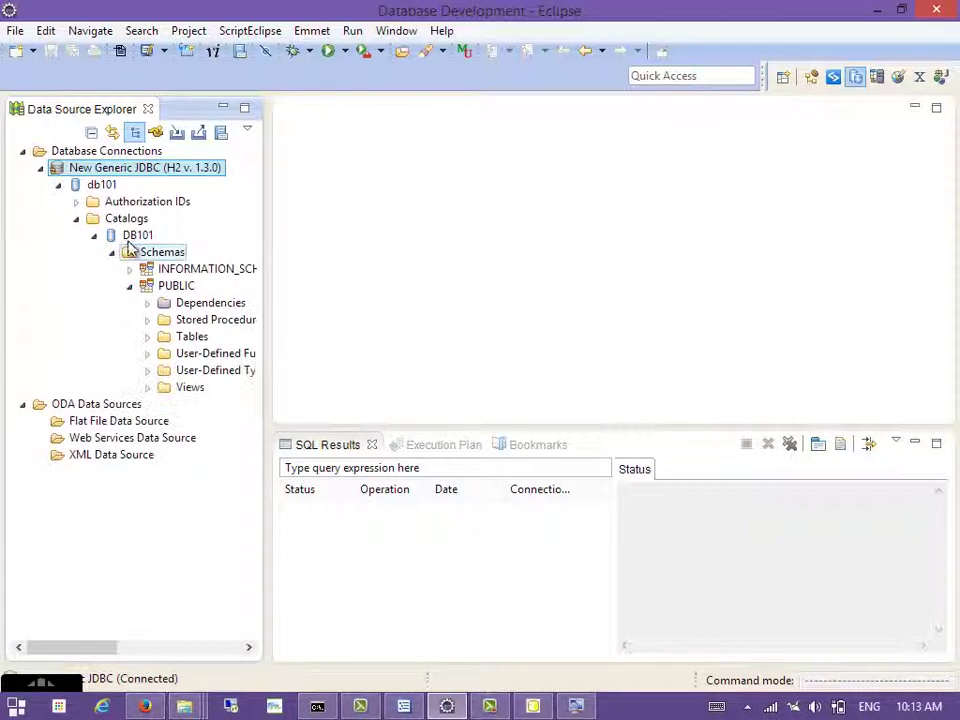
# - Expand Tables under PUBLIC, select STUDENT and FACULTY, and expand FACULTY
pyautogui.click(139, 237)
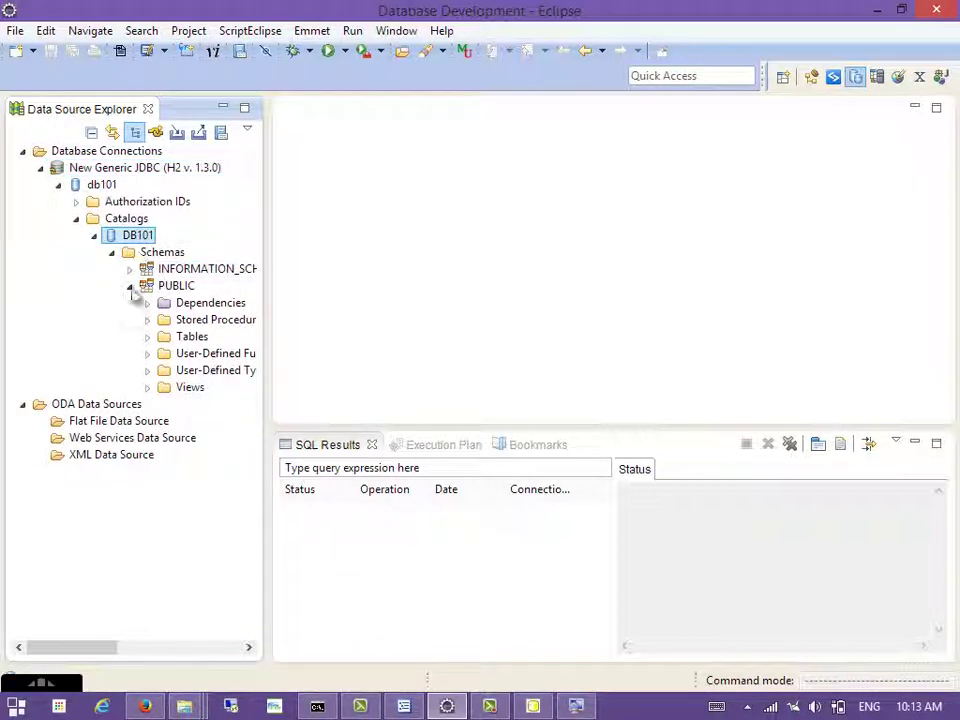
pyautogui.moveTo(111, 647); pyautogui.dragTo(129, 653)
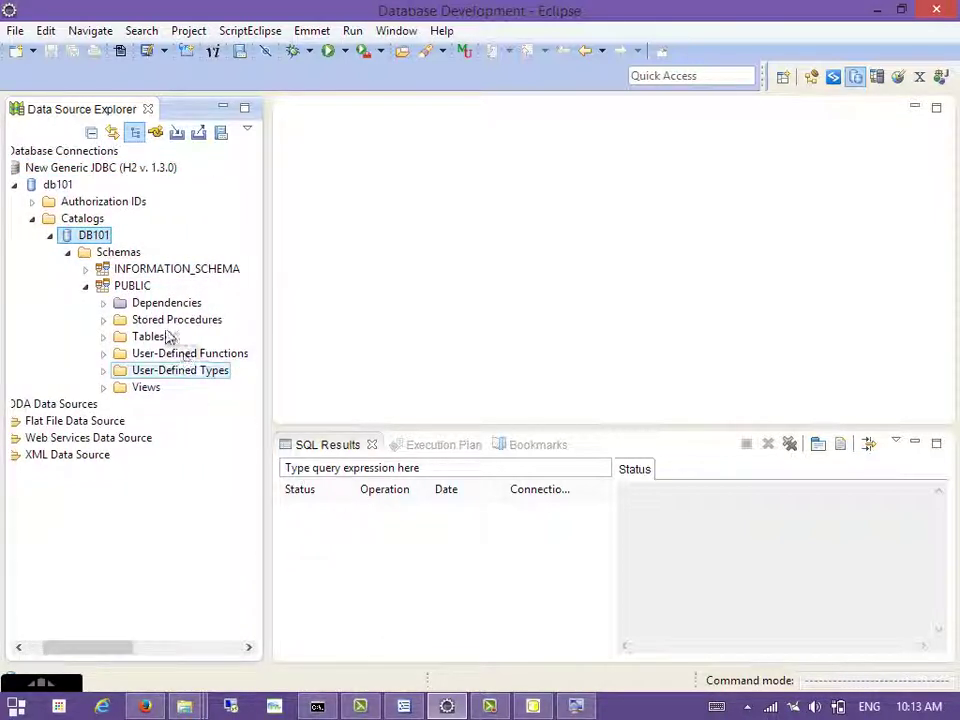
pyautogui.click(104, 337)
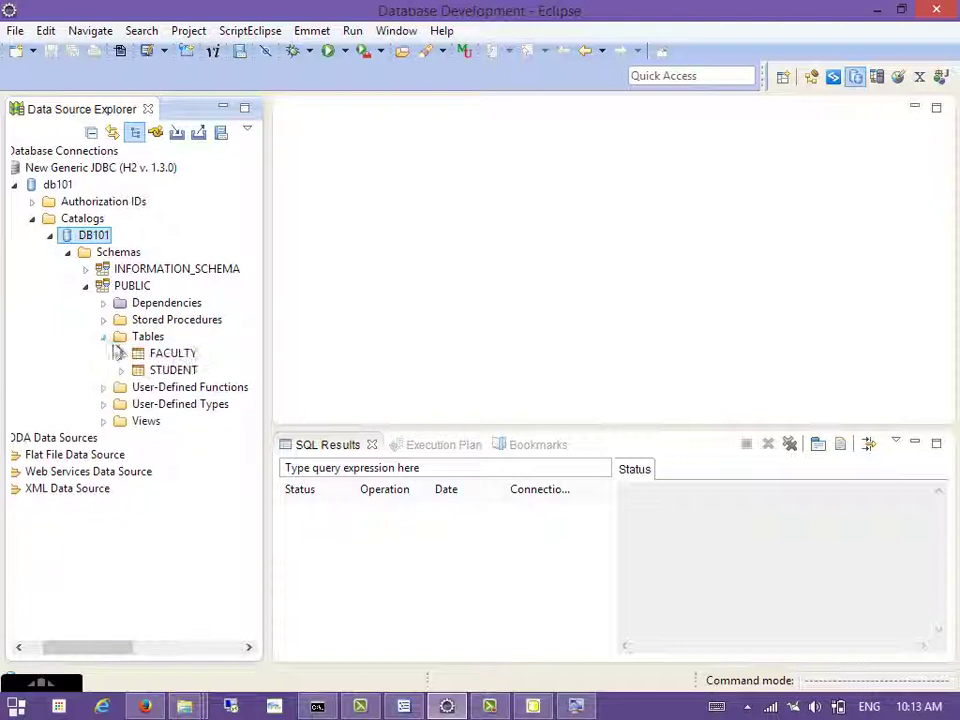
pyautogui.click(167, 375)
pyautogui.click(176, 355)
pyautogui.keyDown('shift'); pyautogui.click(171, 374); pyautogui.keyUp('shift')
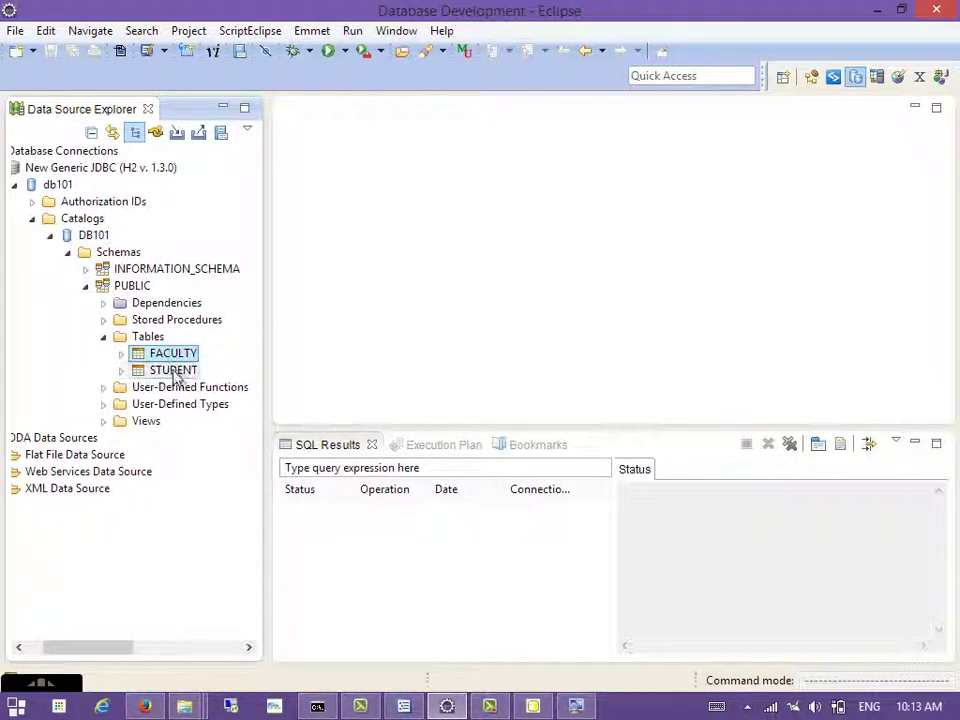
pyautogui.doubleClick(172, 356)
pyautogui.doubleClick(176, 358)
pyautogui.rightClick(176, 358)
pyautogui.moveTo(390, 364)
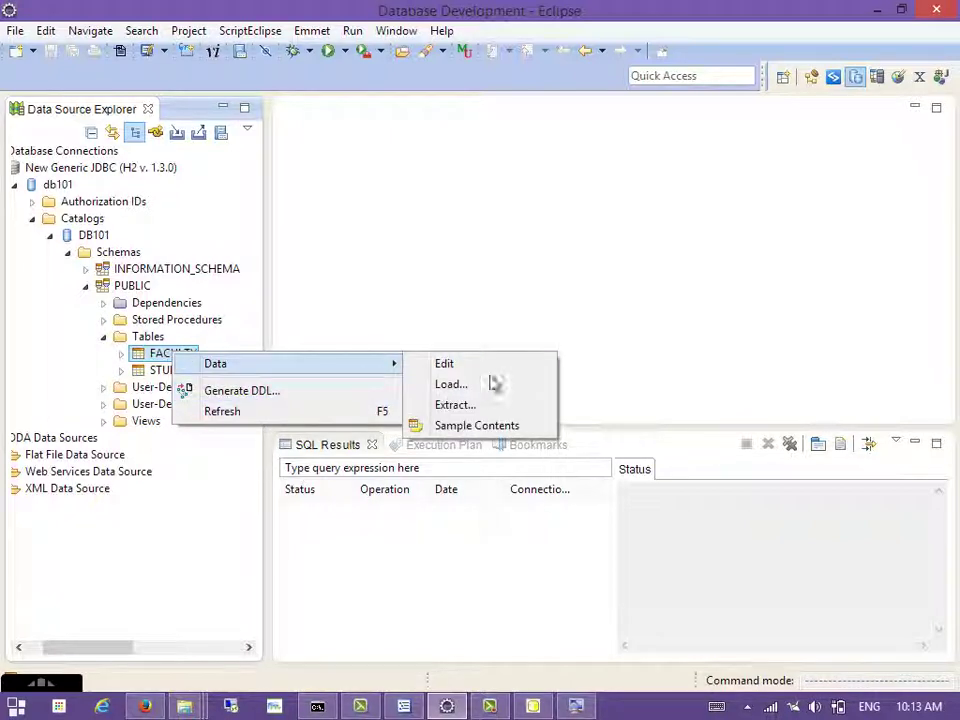
pyautogui.click(510, 427)
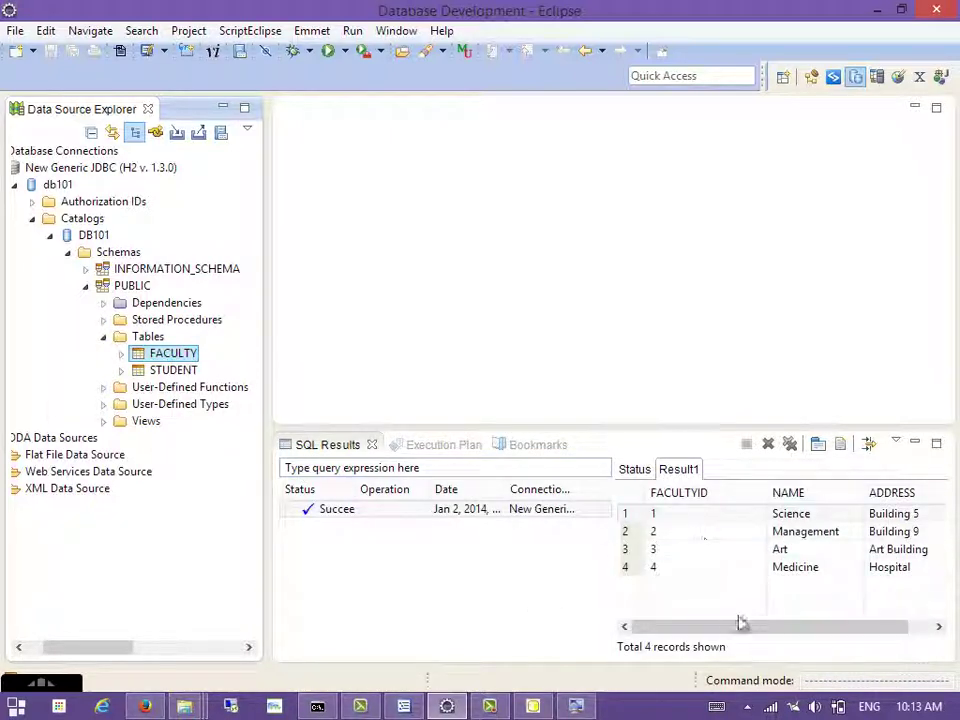
pyautogui.moveTo(743, 622); pyautogui.dragTo(834, 630)
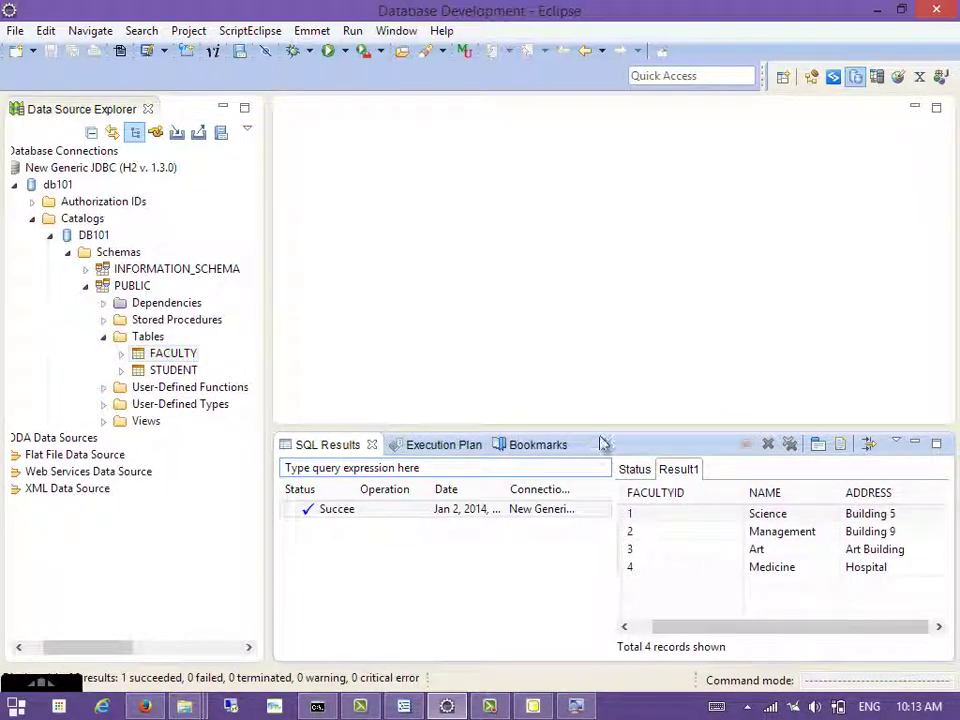
pyautogui.moveTo(602, 428); pyautogui.dragTo(606, 300)
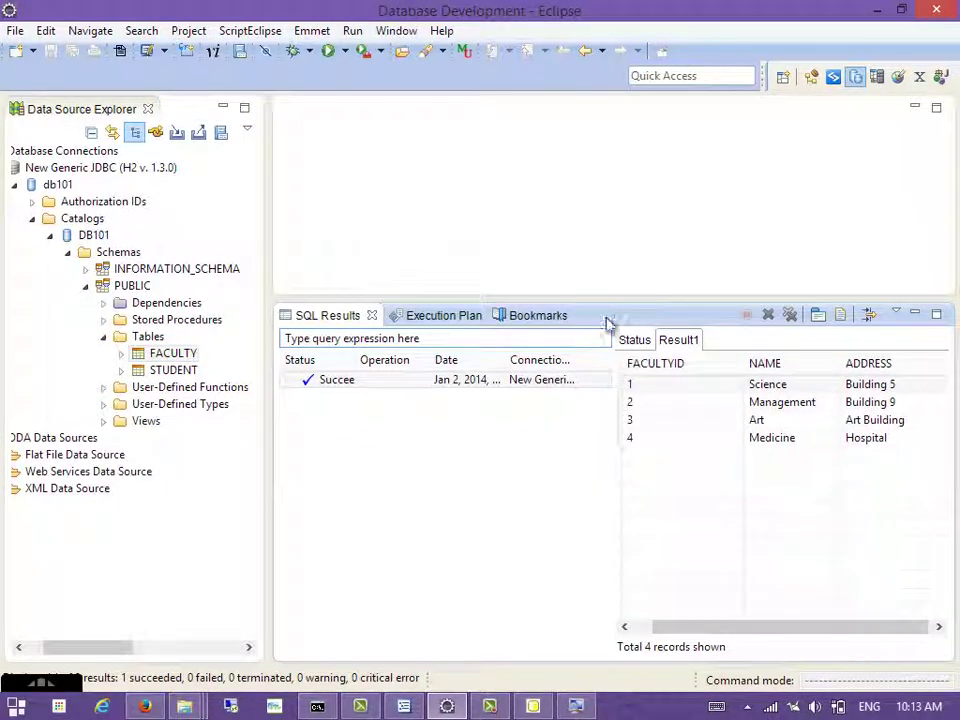
pyautogui.moveTo(268, 428); pyautogui.dragTo(199, 420)
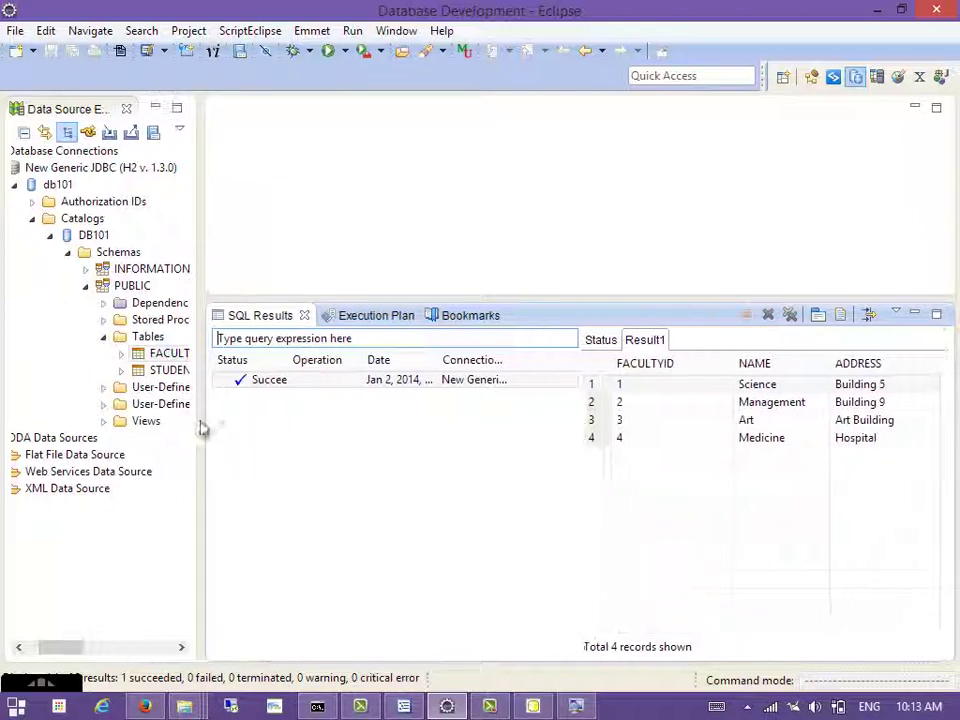
pyautogui.moveTo(77, 657); pyautogui.dragTo(240, 594)
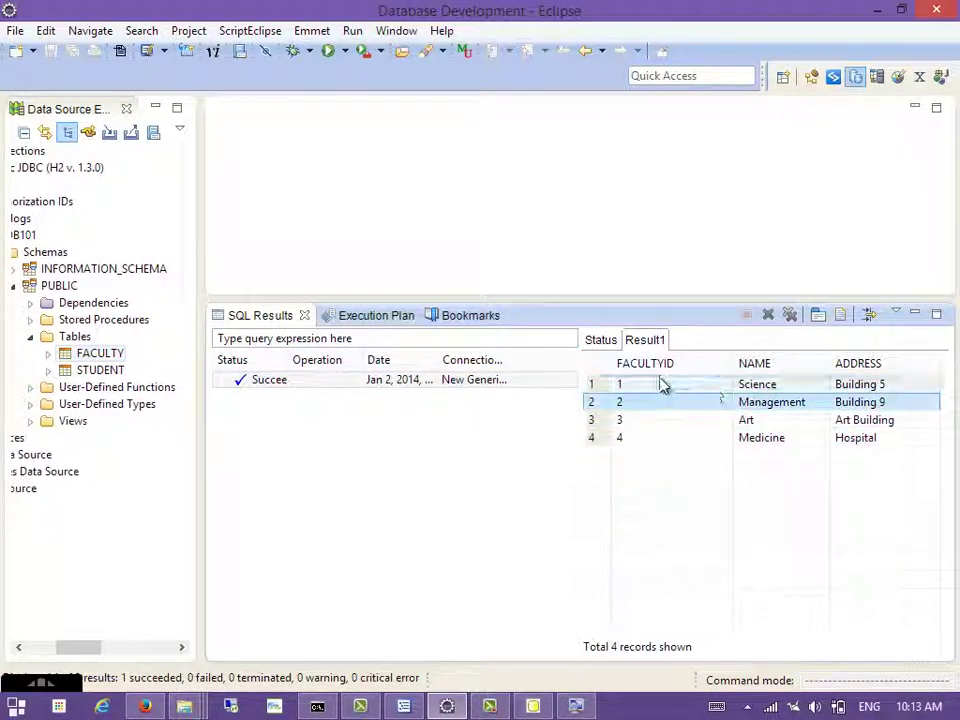
pyautogui.click(600, 343)
pyautogui.click(645, 340)
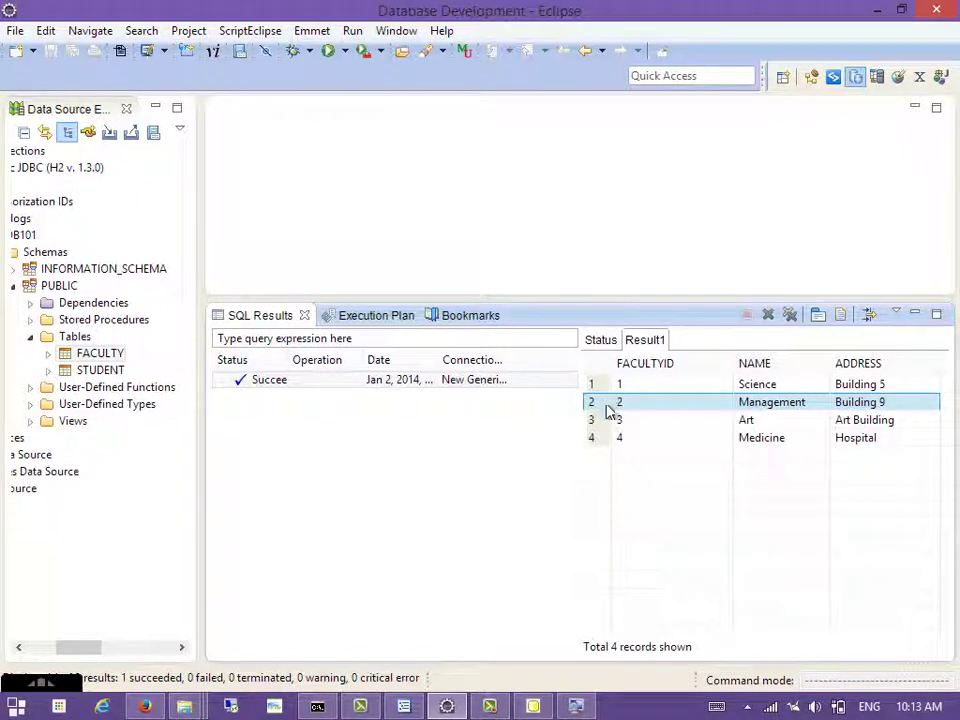
pyautogui.click(603, 341)
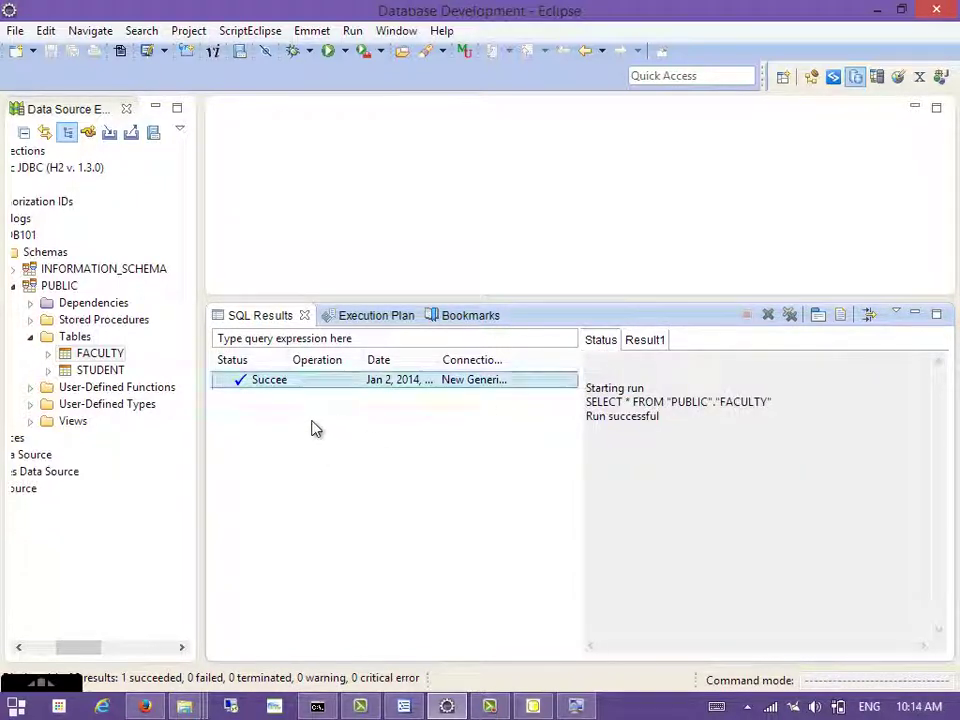
pyautogui.rightClick(95, 371)
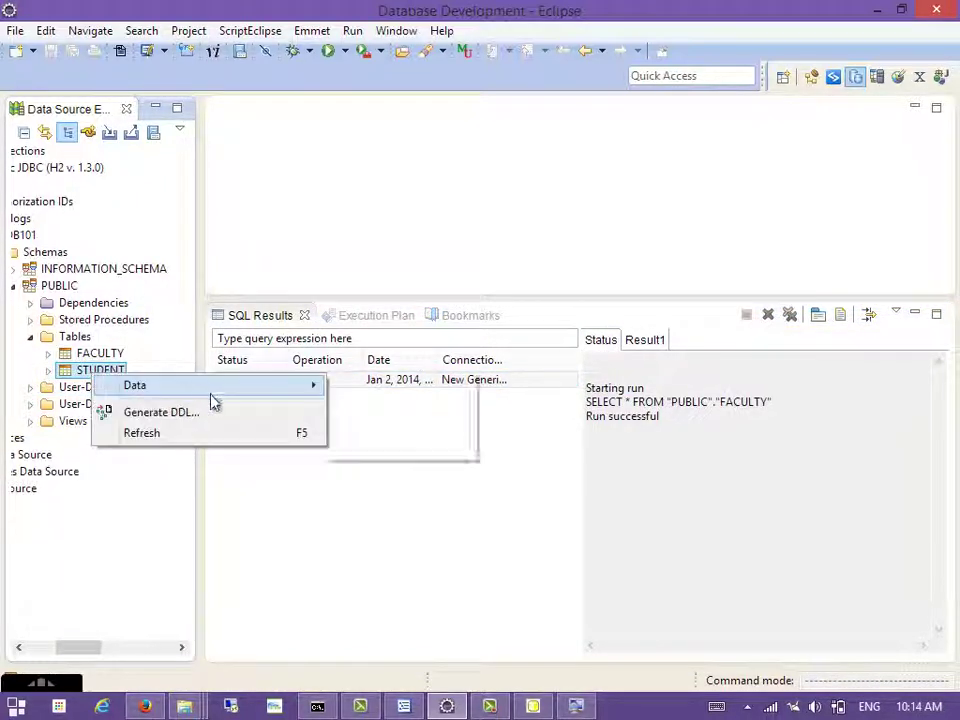
pyautogui.moveTo(200, 388)
pyautogui.click(446, 452)
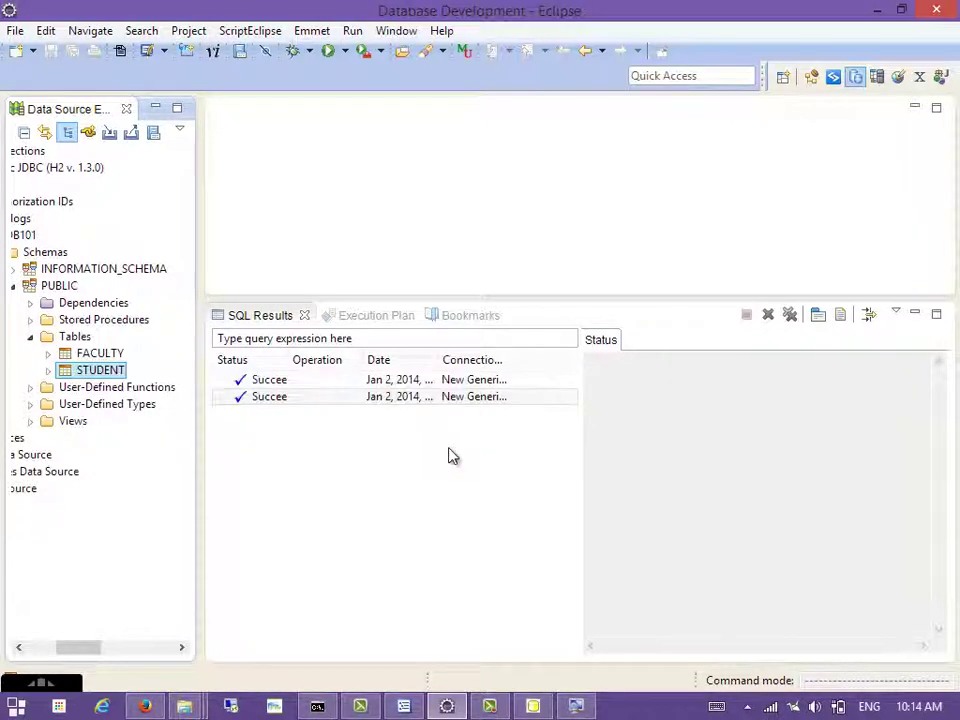
pyautogui.moveTo(776, 627); pyautogui.dragTo(755, 630)
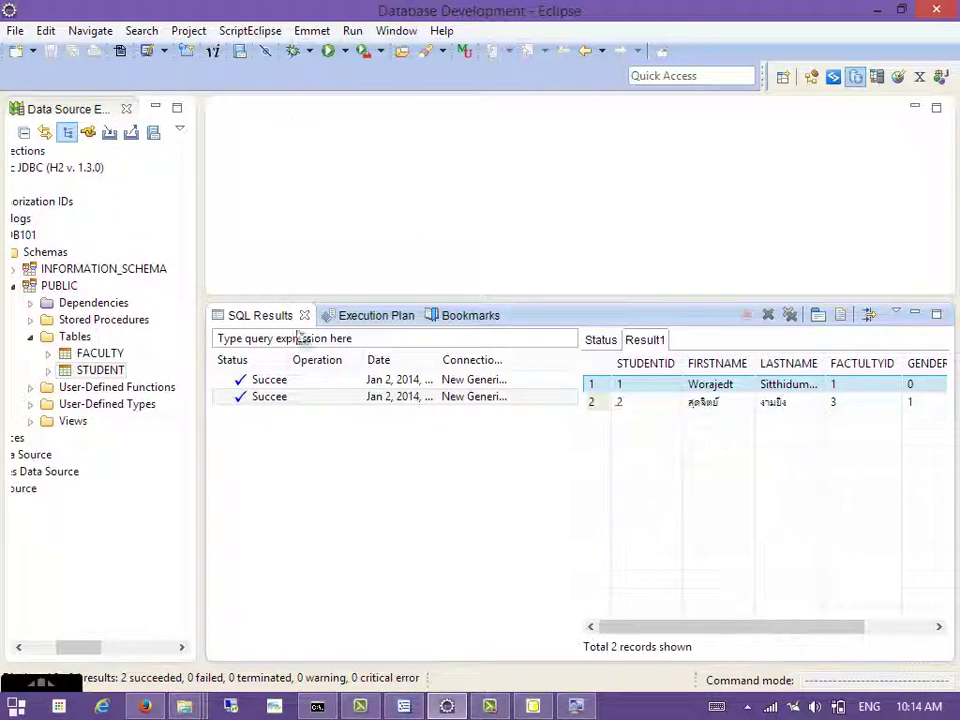
pyautogui.click(320, 396)
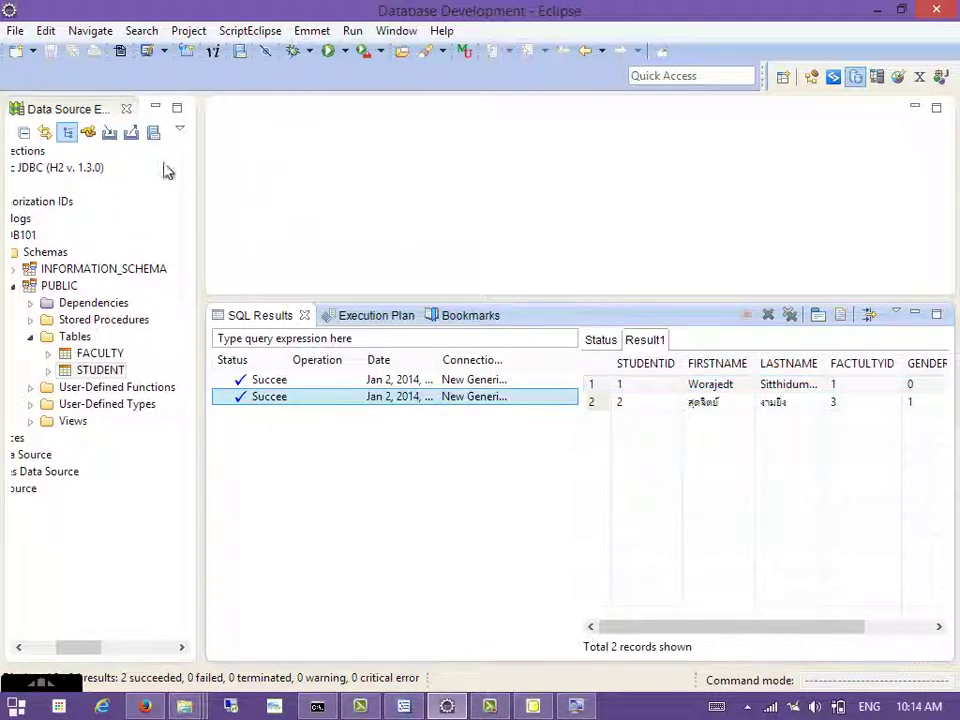
pyautogui.moveTo(78, 650); pyautogui.dragTo(100, 648)
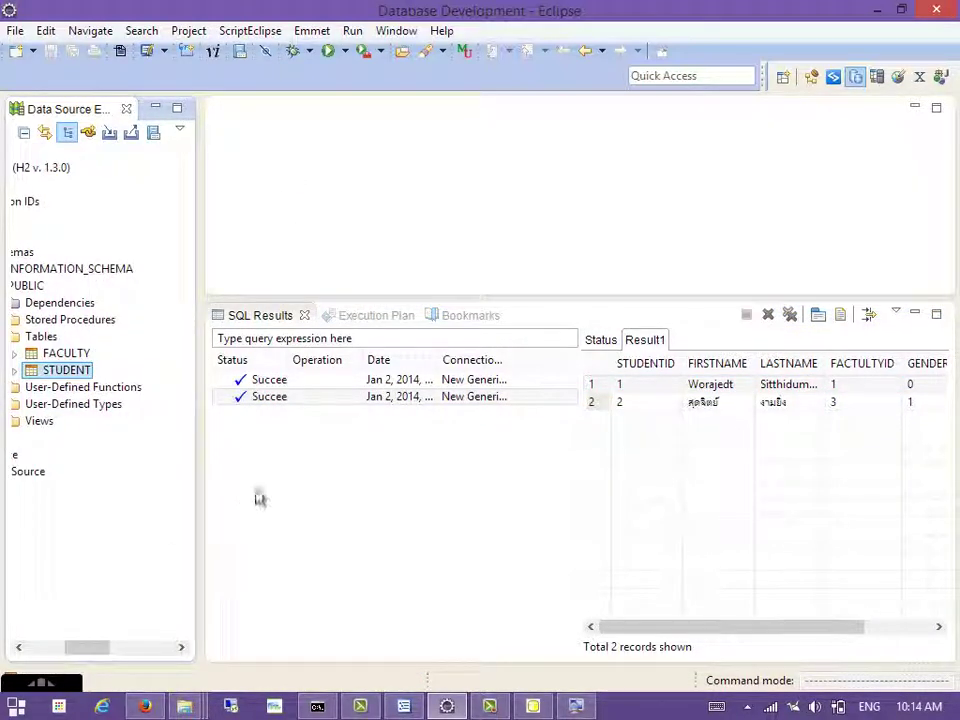
pyautogui.click(398, 318)
pyautogui.click(466, 320)
pyautogui.click(260, 317)
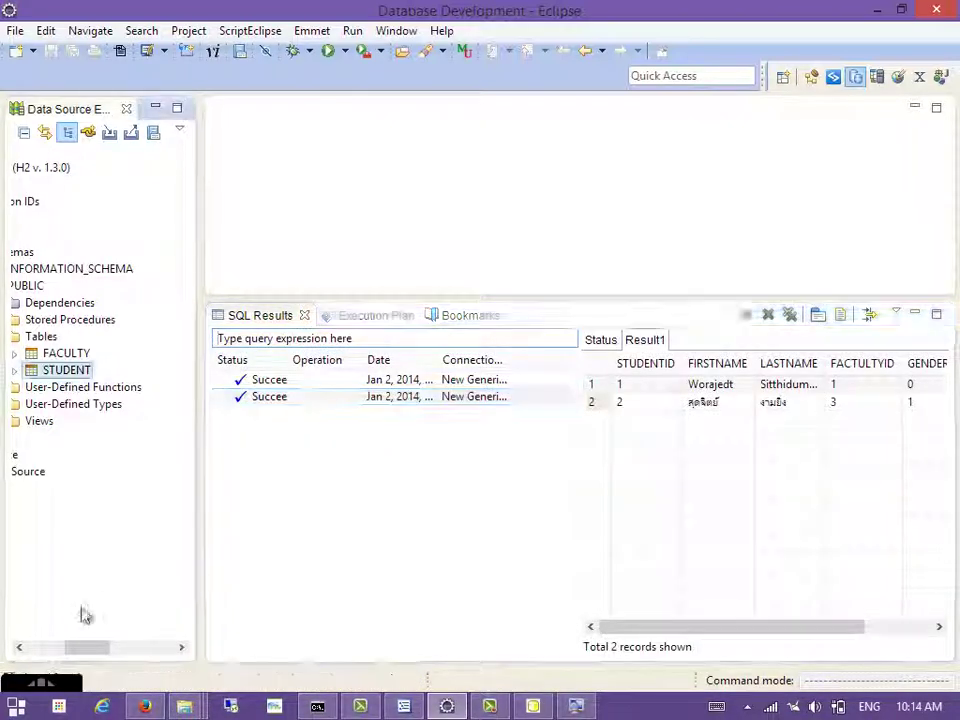
pyautogui.moveTo(82, 650); pyautogui.dragTo(50, 648)
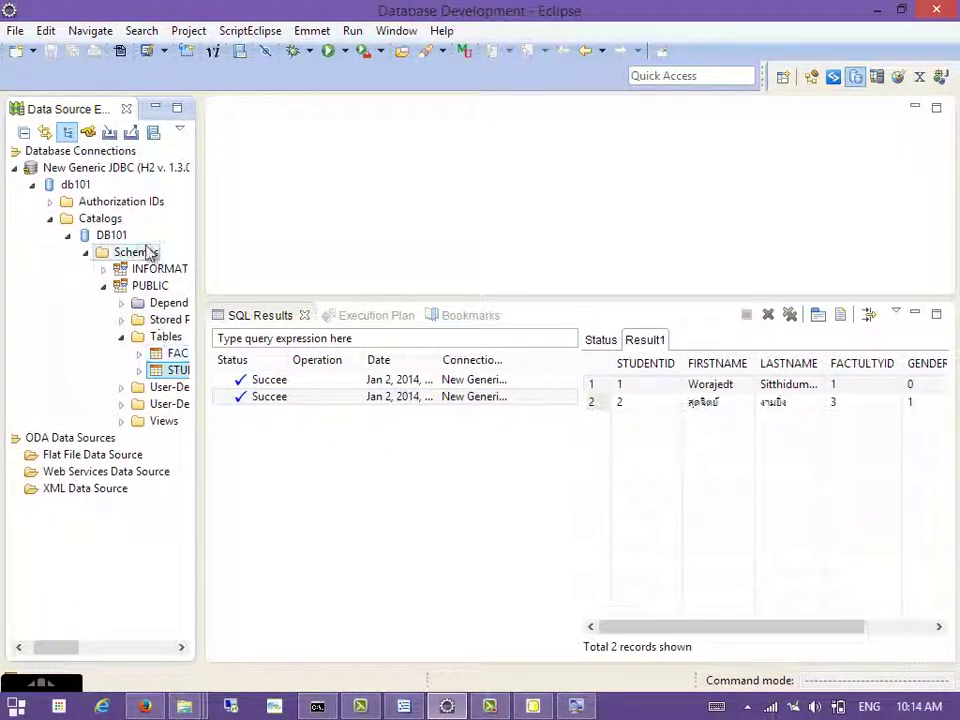
# - Look over the context menus for the DB101 catalog and Tables without choosing anything
pyautogui.rightClick(100, 236)
pyautogui.click(150, 246)
pyautogui.click(160, 304)
pyautogui.rightClick(165, 337)
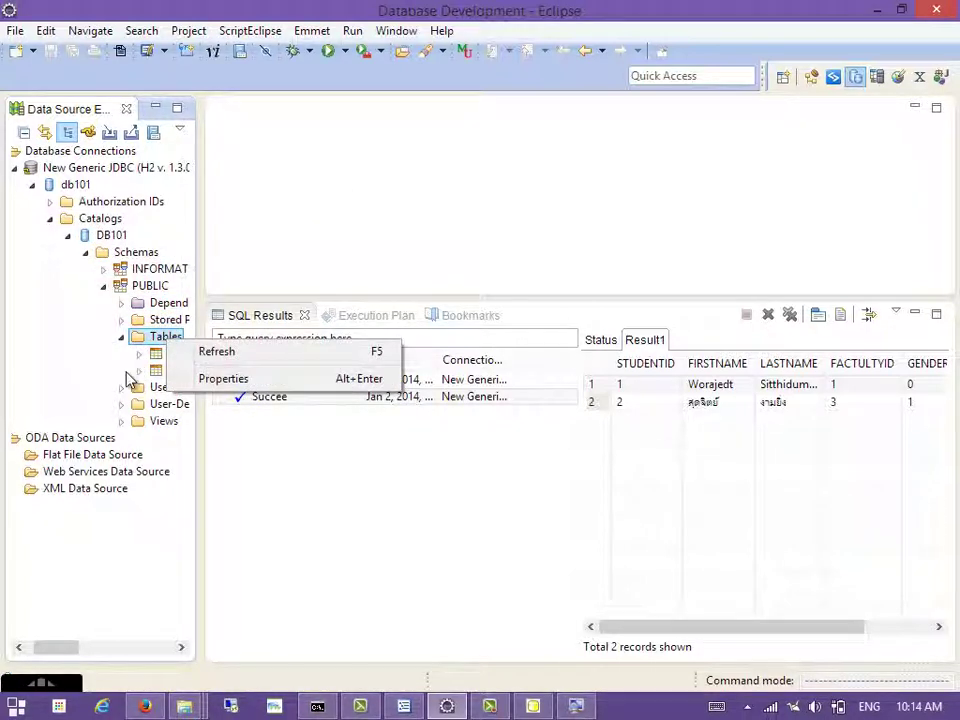
pyautogui.press('Escape')
# - Rename the New Generic JDBC connection to H2 Database in its Properties
pyautogui.click(80, 168)
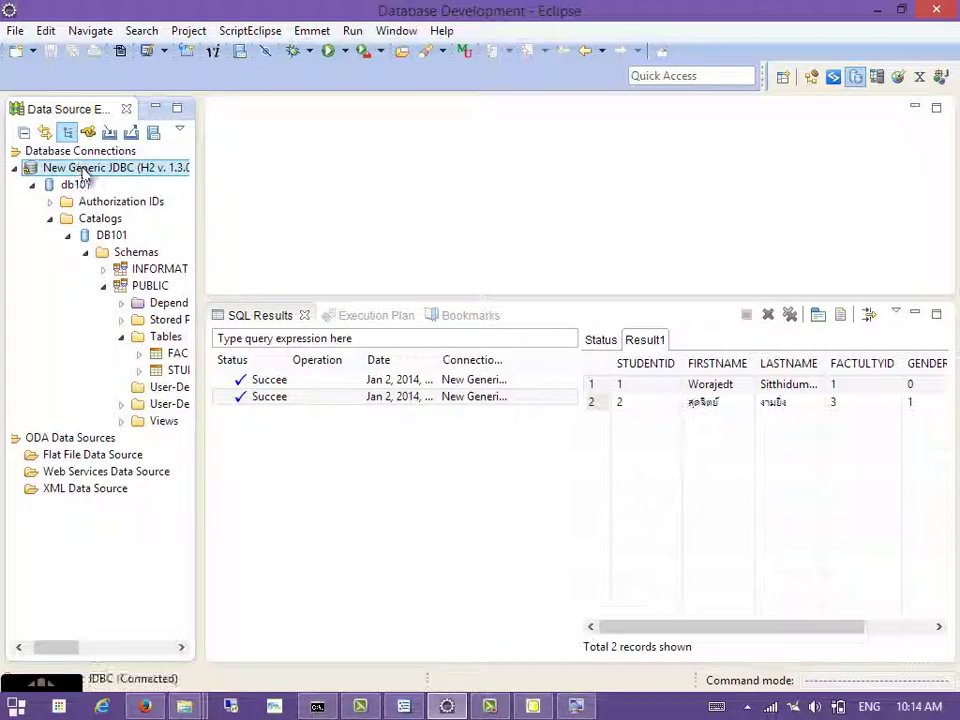
pyautogui.rightClick(95, 178)
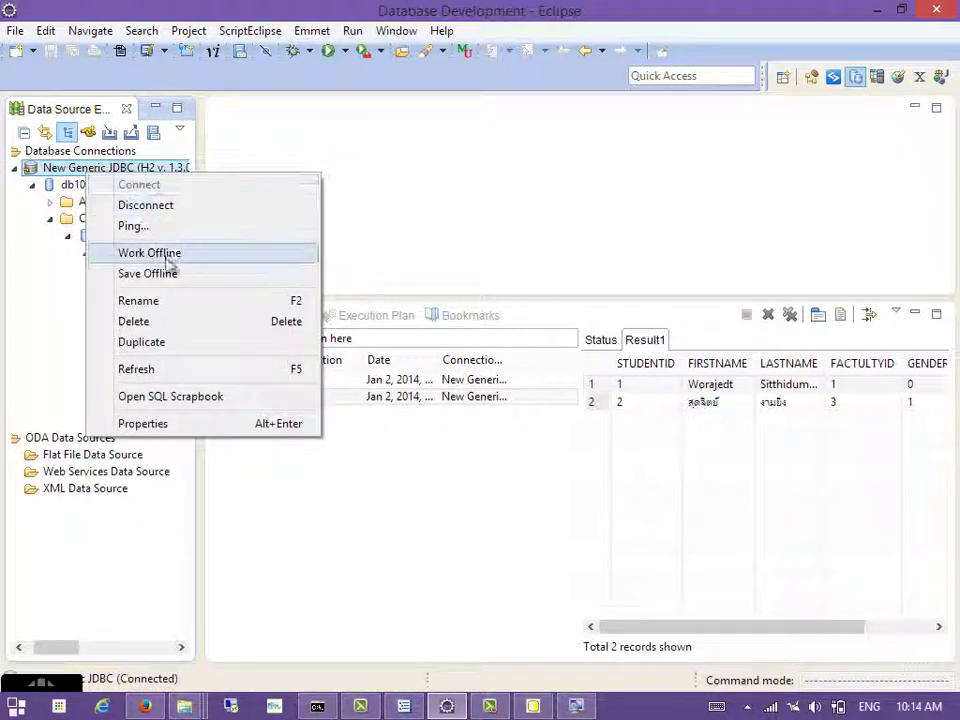
pyautogui.click(202, 422)
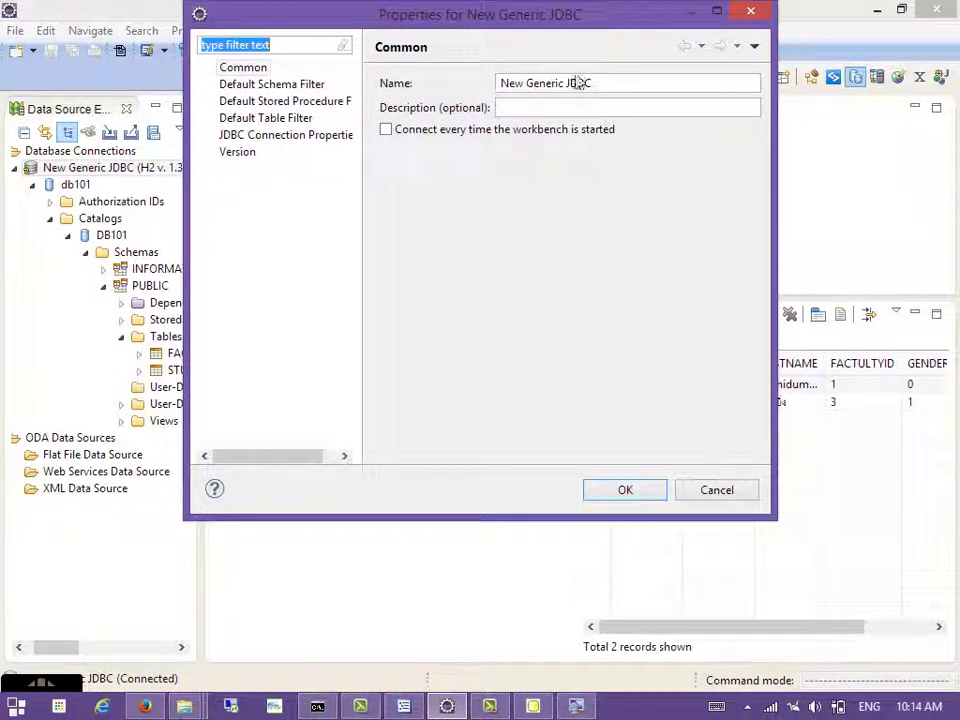
pyautogui.write('H2 Database')
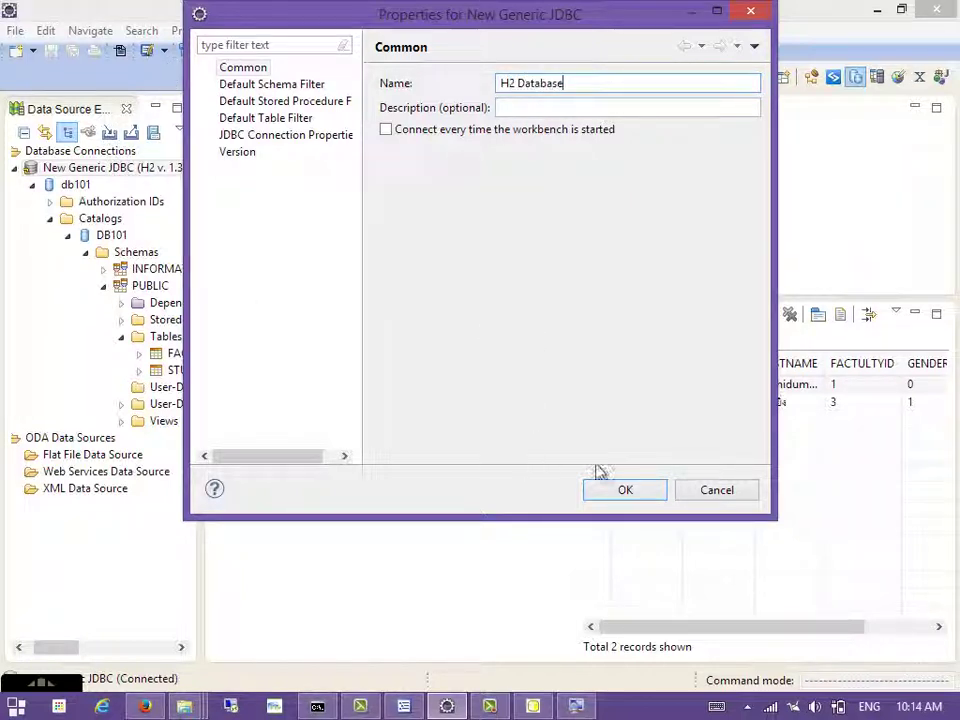
pyautogui.click(602, 492)
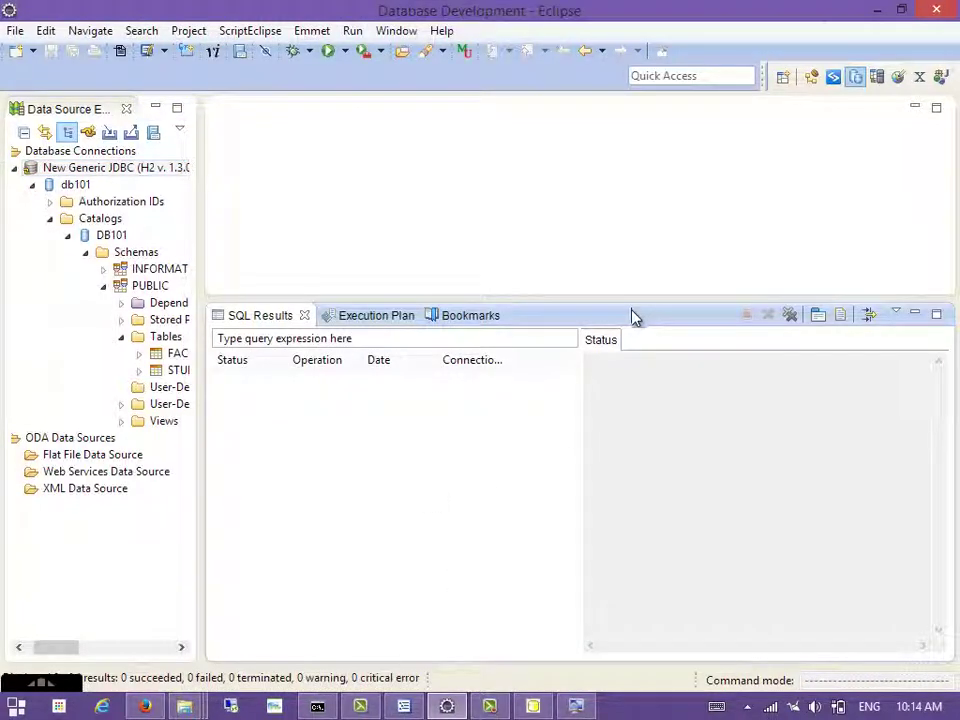
# - Expand STUDENT > Columns and widen the tree so the column data types show
pyautogui.moveTo(638, 305); pyautogui.dragTo(628, 372)
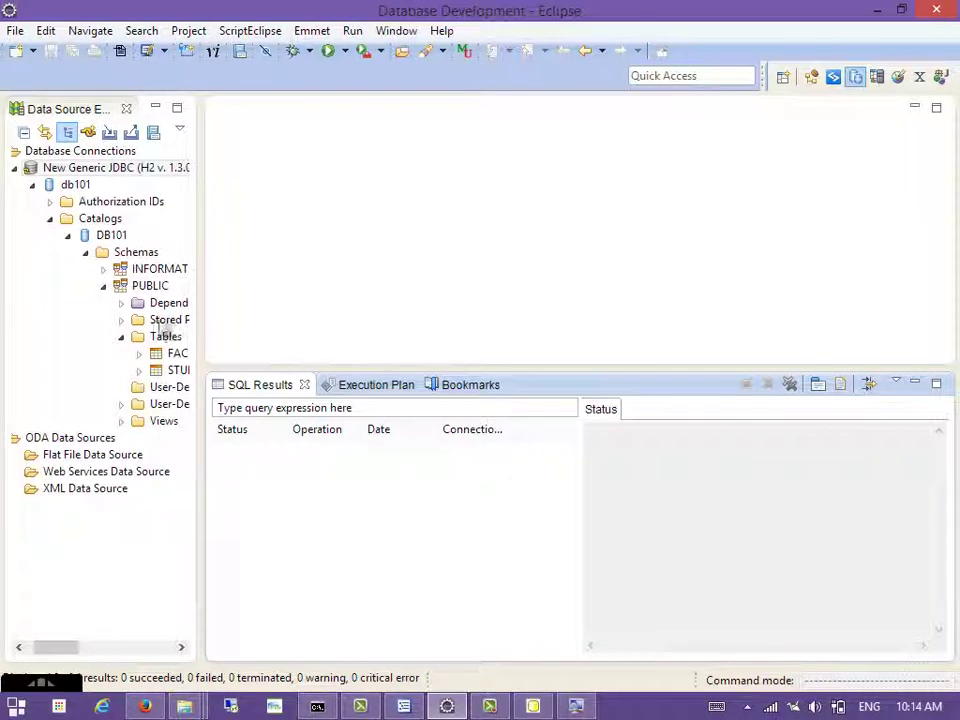
pyautogui.moveTo(83, 653); pyautogui.dragTo(100, 652)
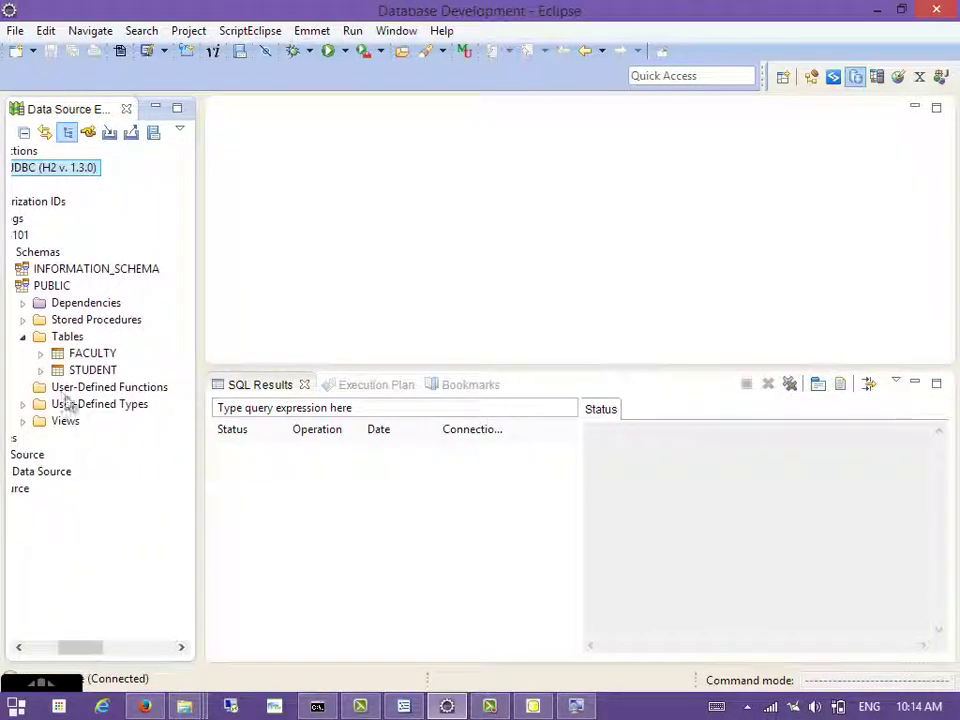
pyautogui.click(42, 371)
pyautogui.click(58, 388)
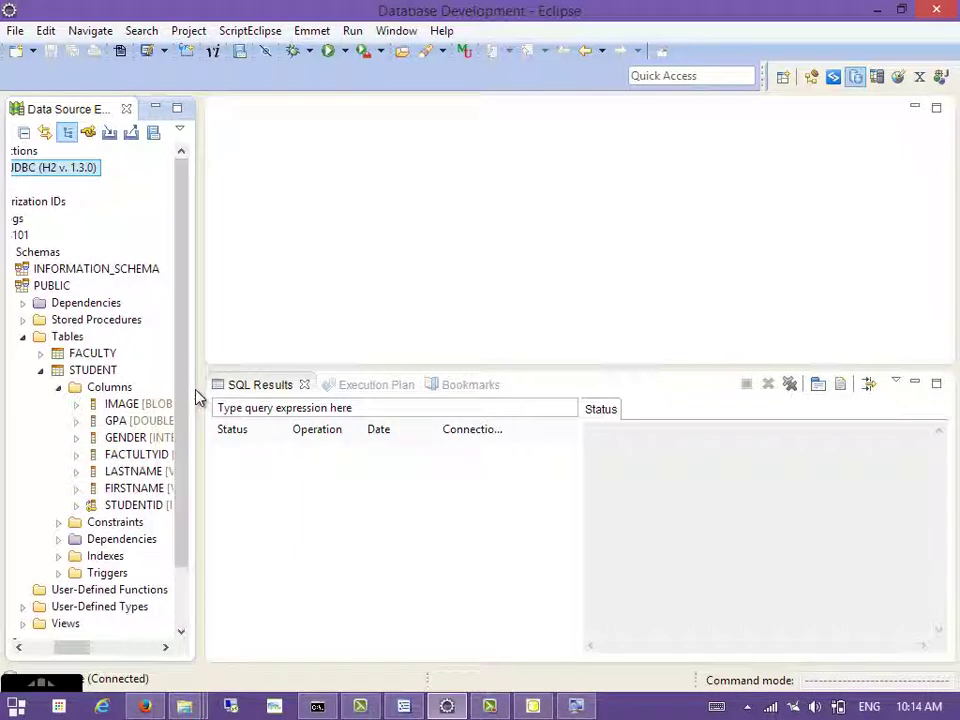
pyautogui.moveTo(210, 388); pyautogui.dragTo(336, 392)
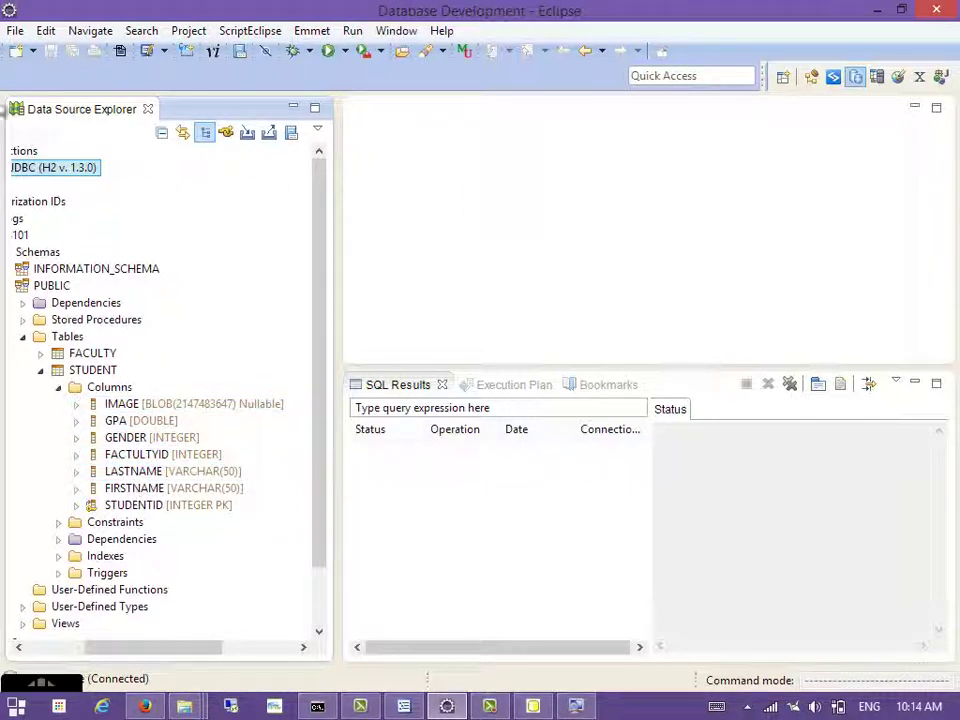
pyautogui.click(15, 30)
pyautogui.moveTo(98, 55)
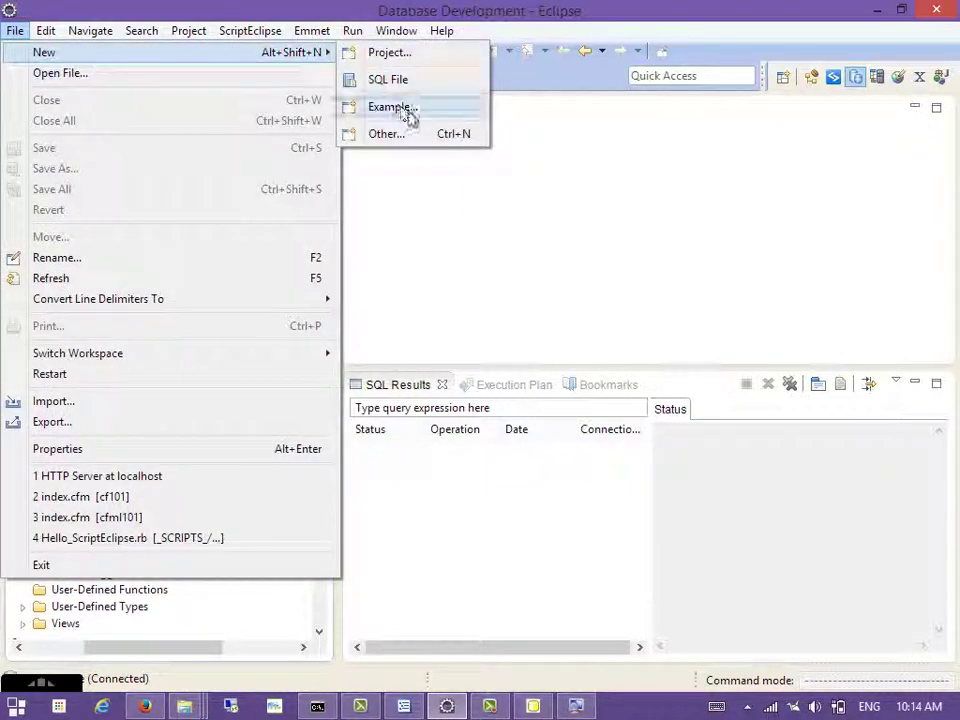
# - Create a new SQL file named selectstudent.sql in cf101
pyautogui.click(450, 104)
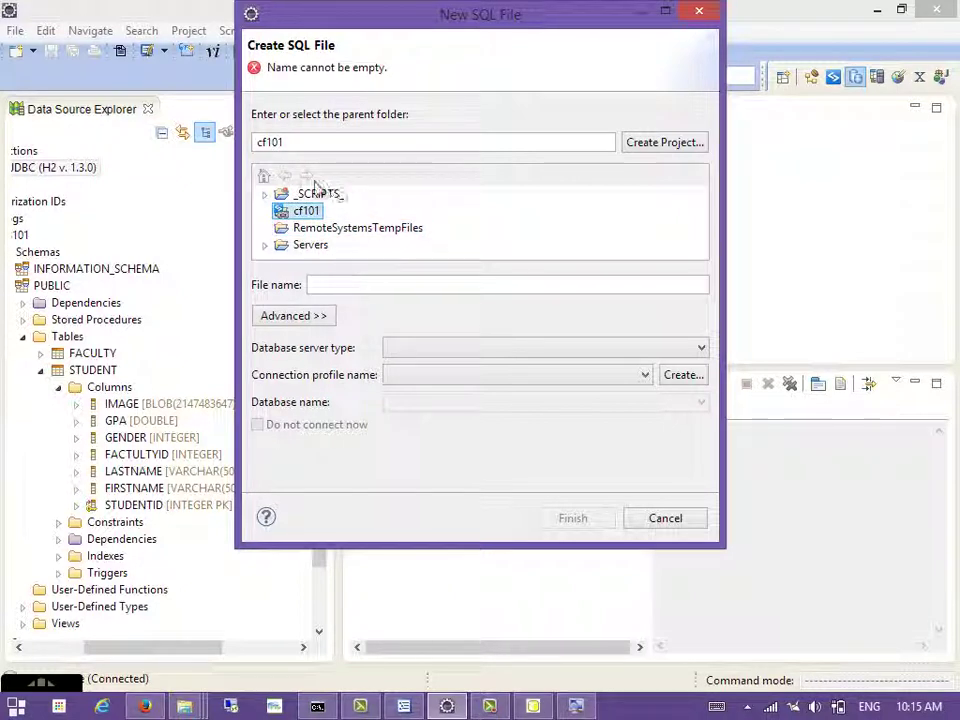
pyautogui.click(360, 285)
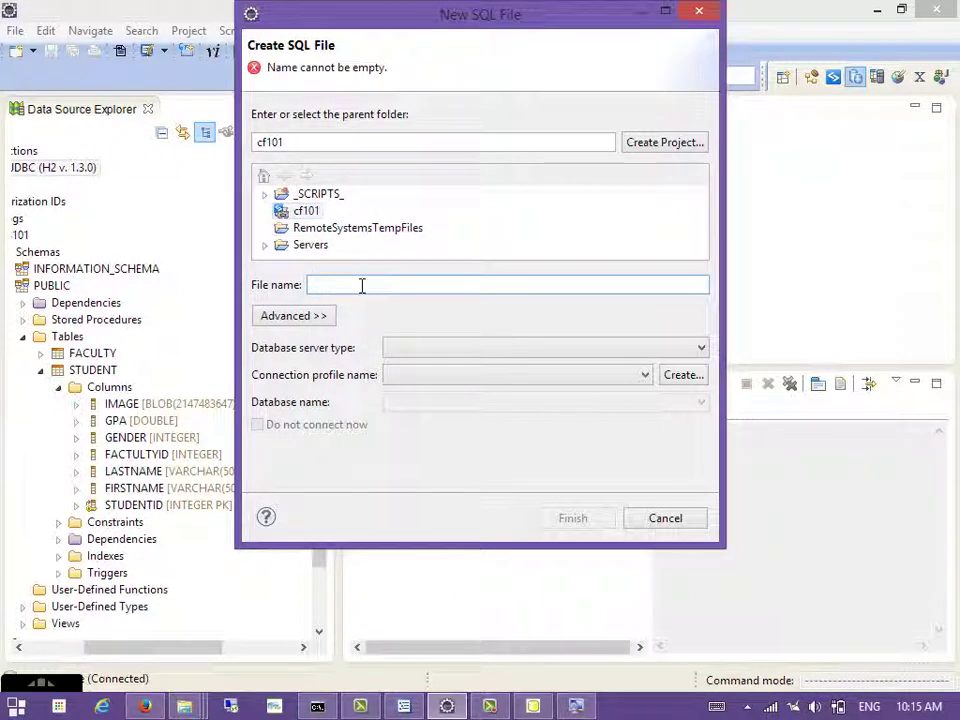
pyautogui.write('selects')
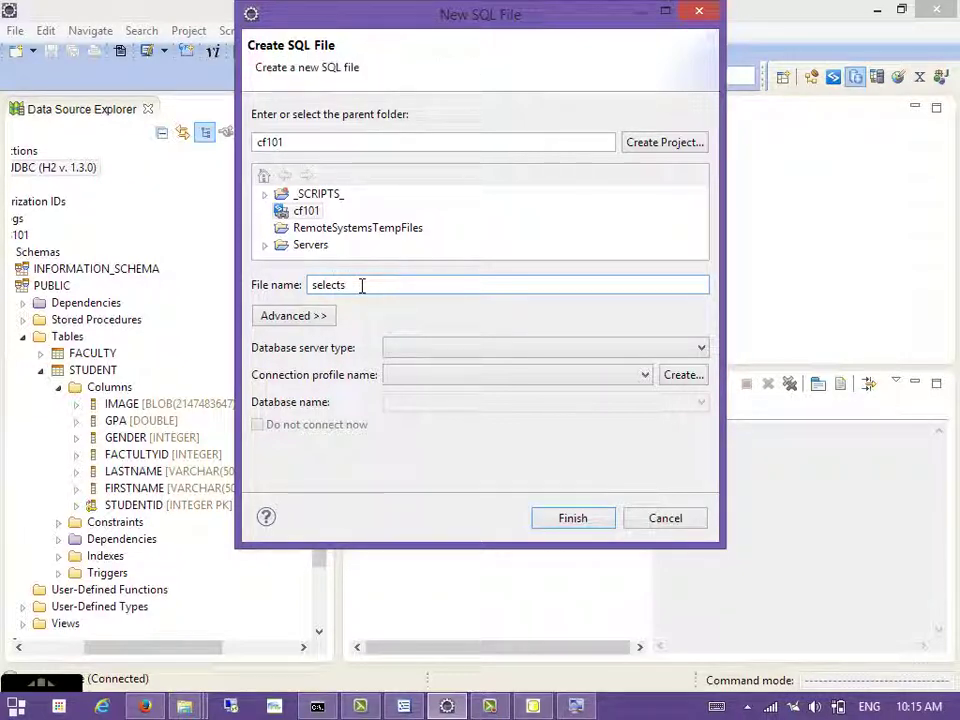
pyautogui.write('tudent.sql')
# - Link the file to Generic JDBC_1.x, the H2 Database profile and DB101, and create it
pyautogui.click(418, 347)
pyautogui.scroll(-4, 485, 424)
pyautogui.scroll(4, 485, 420)
pyautogui.scroll(-7, 485, 415)
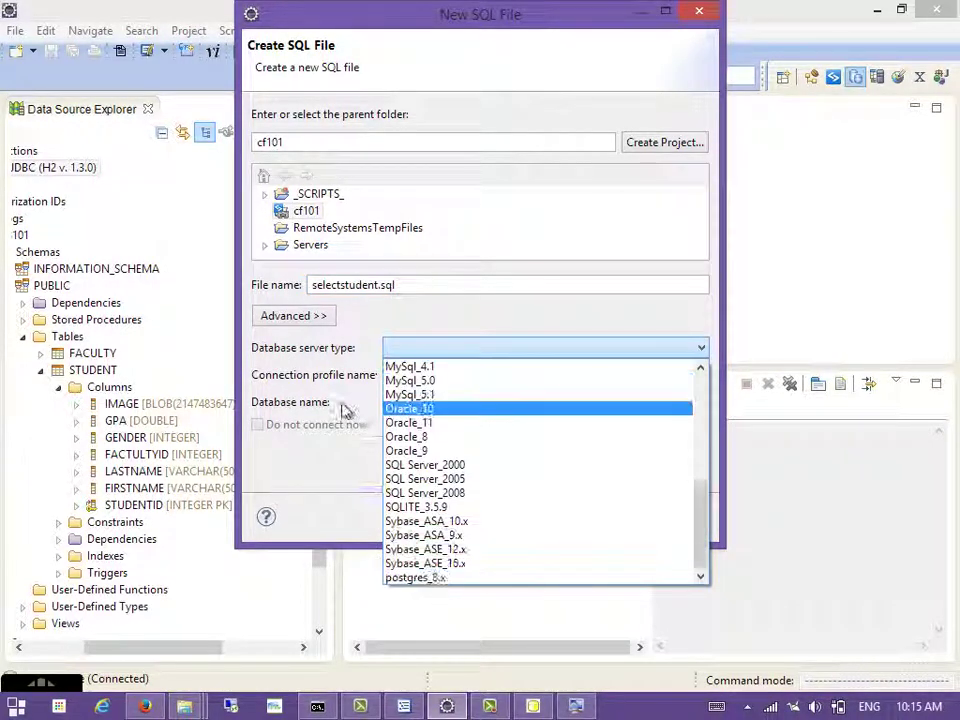
pyautogui.click(325, 414)
pyautogui.click(412, 350)
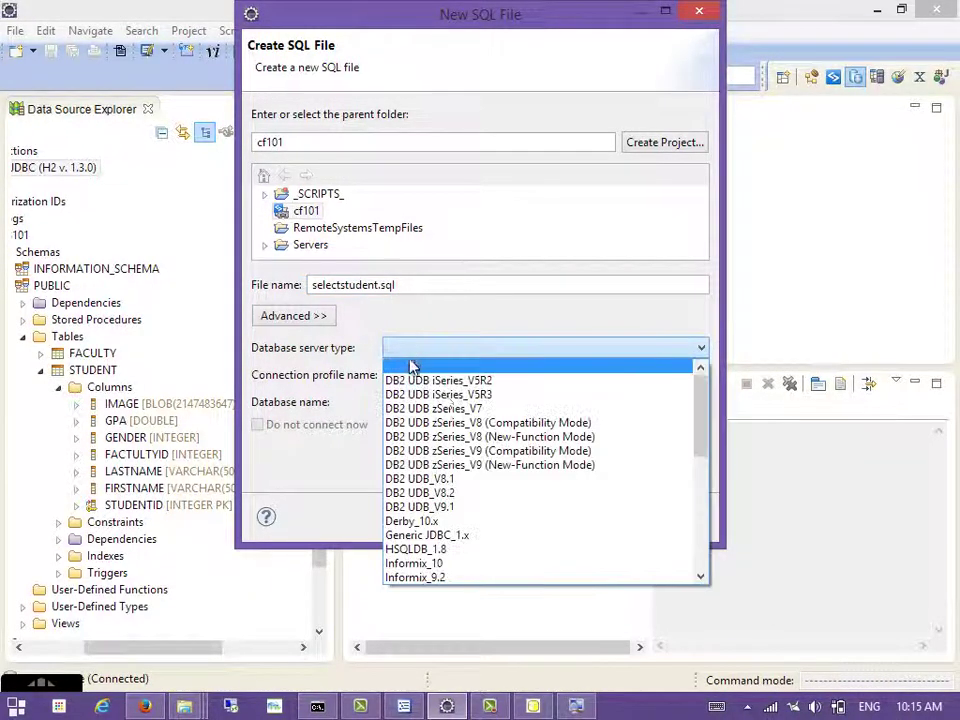
pyautogui.scroll(-1, 480, 455)
pyautogui.click(455, 497)
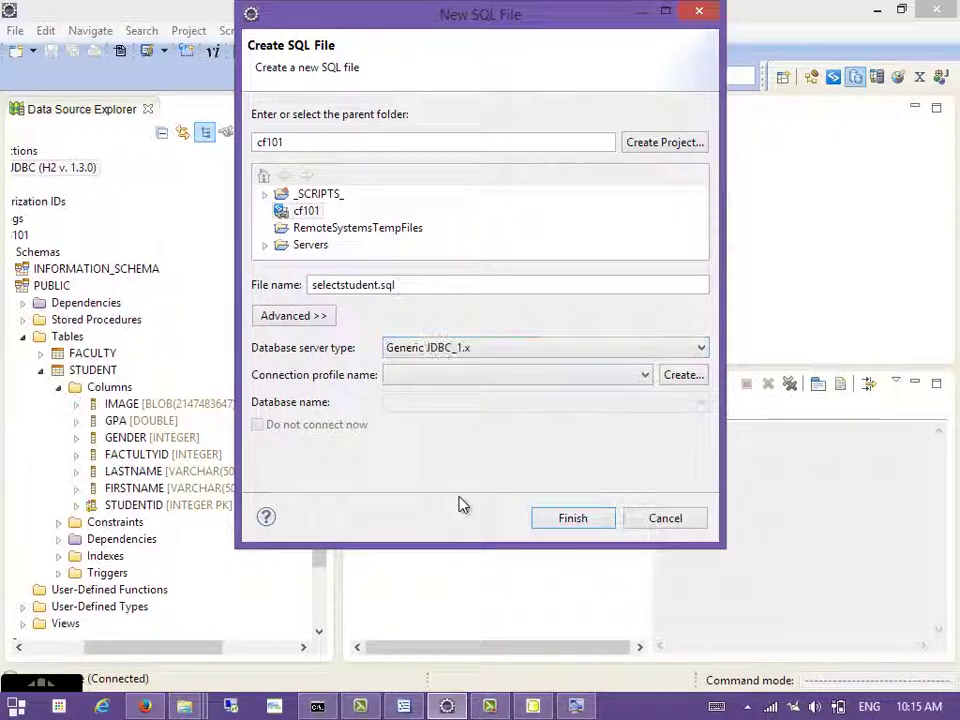
pyautogui.click(485, 386)
pyautogui.click(477, 408)
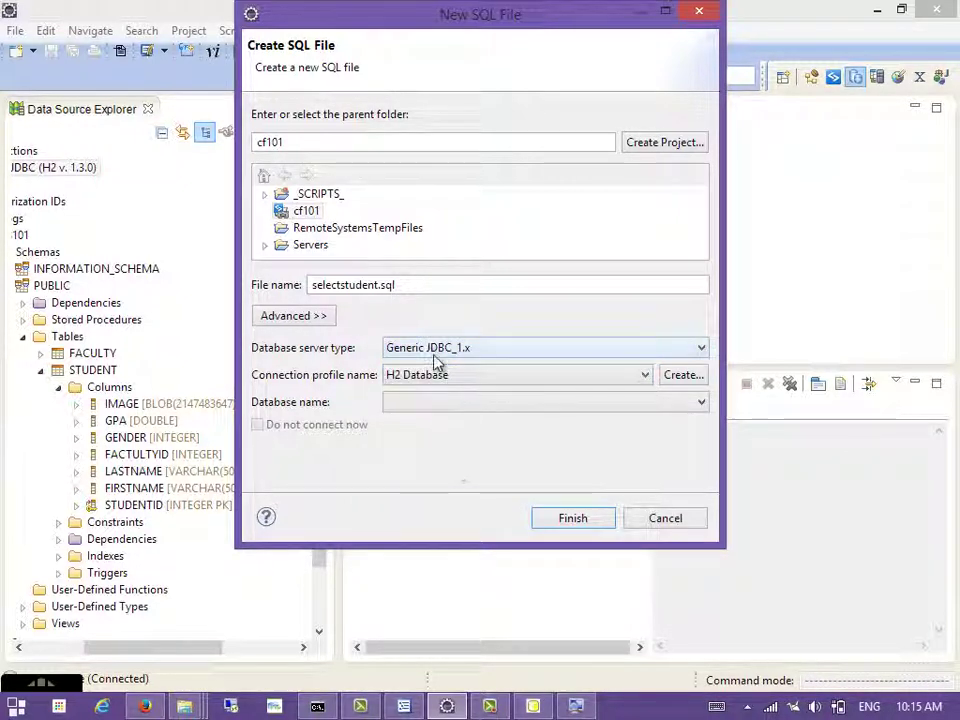
pyautogui.click(459, 399)
pyautogui.click(428, 434)
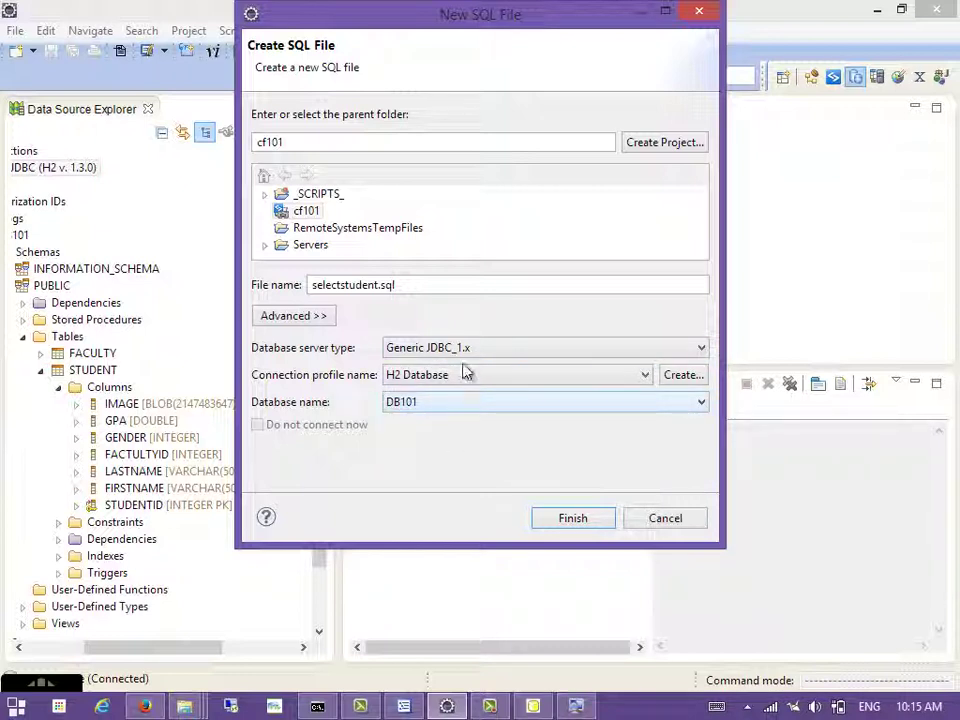
pyautogui.click(585, 521)
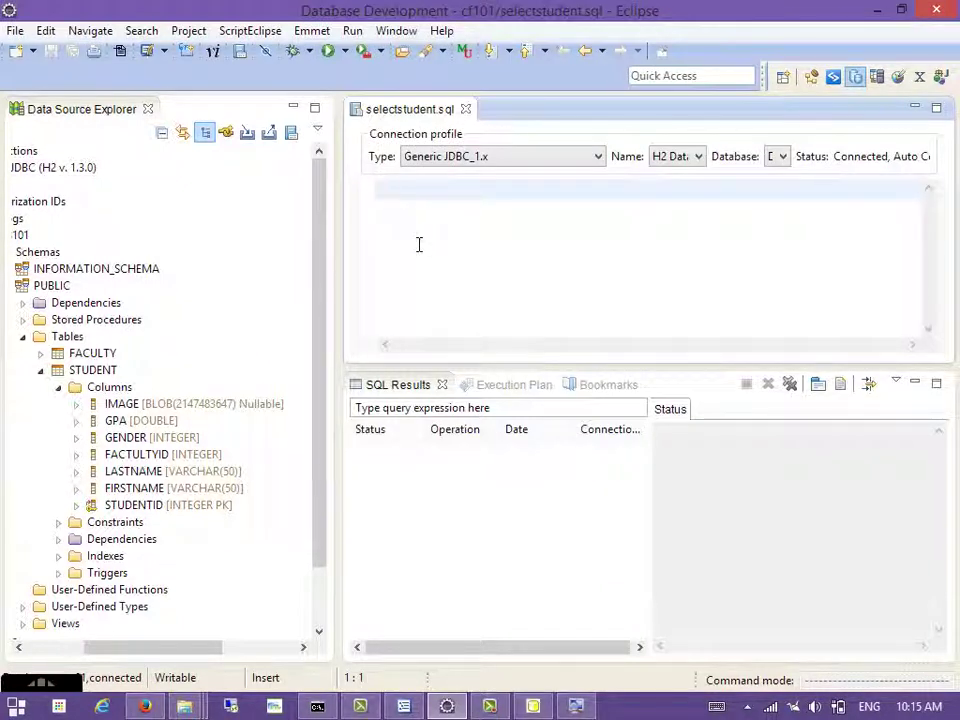
# - Write the query select, then from "public"."faculty" on the next line, using completion suggestions
pyautogui.write('select')
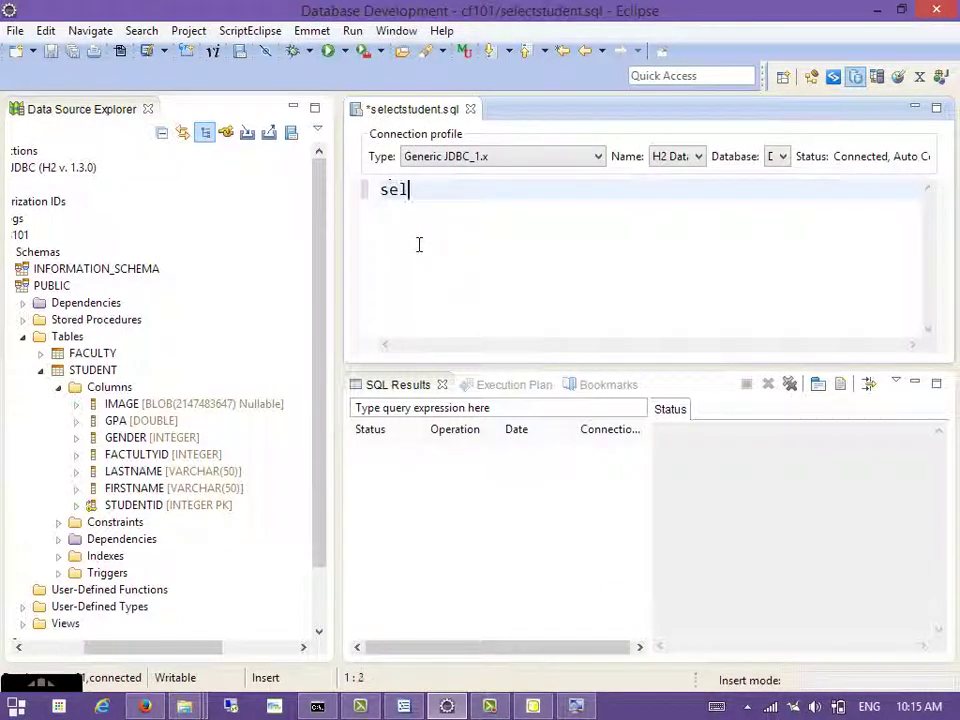
pyautogui.press('Return')
pyautogui.write('from')
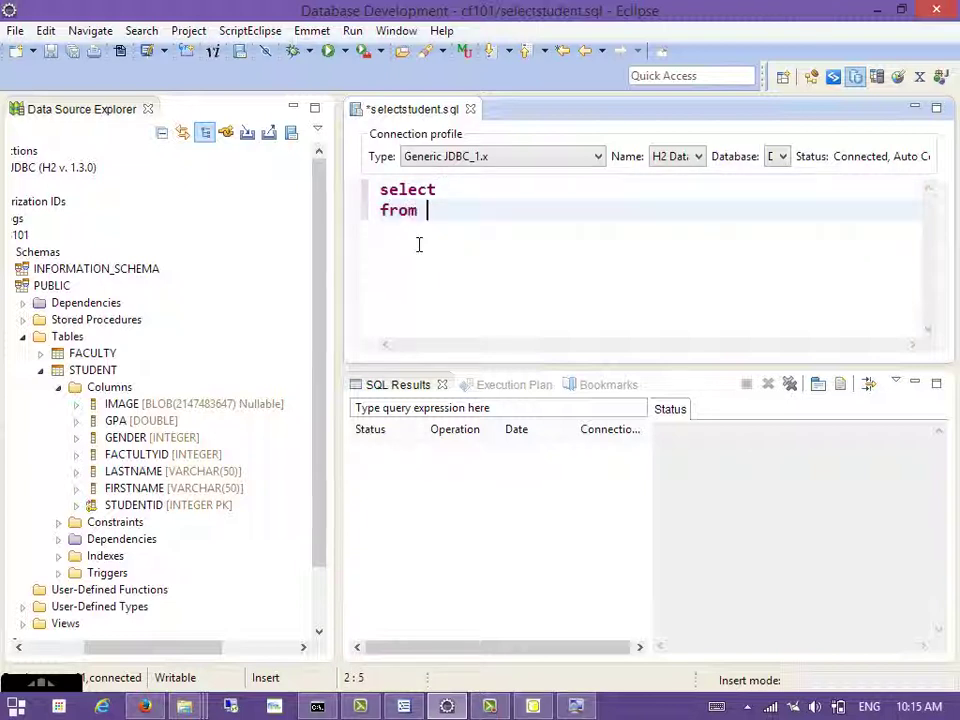
pyautogui.hotkey('ctrl', 'space')
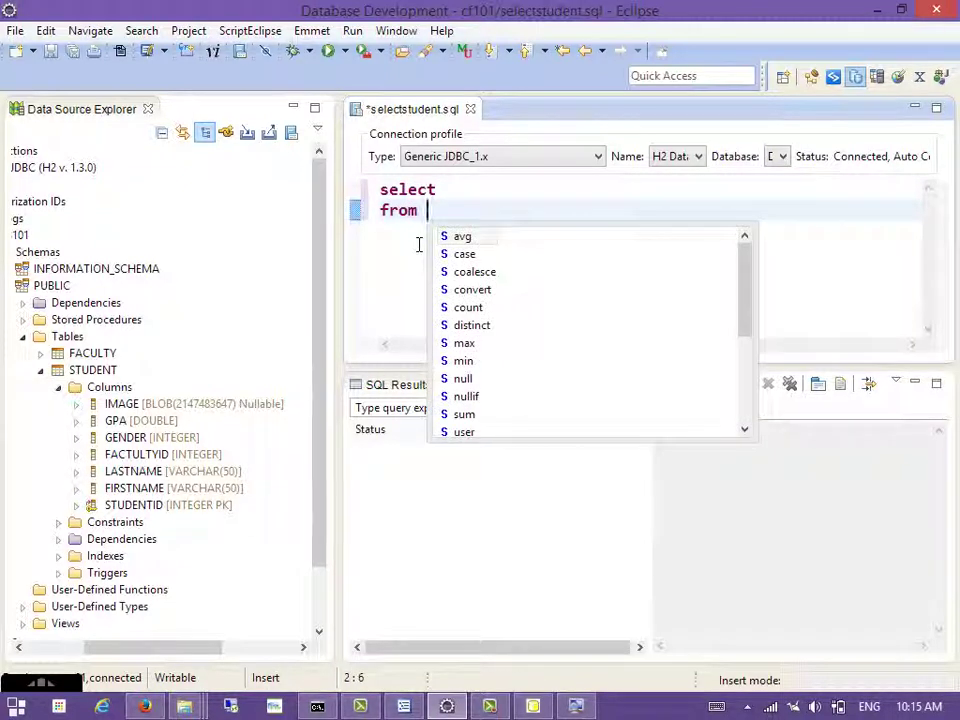
pyautogui.write('pub')
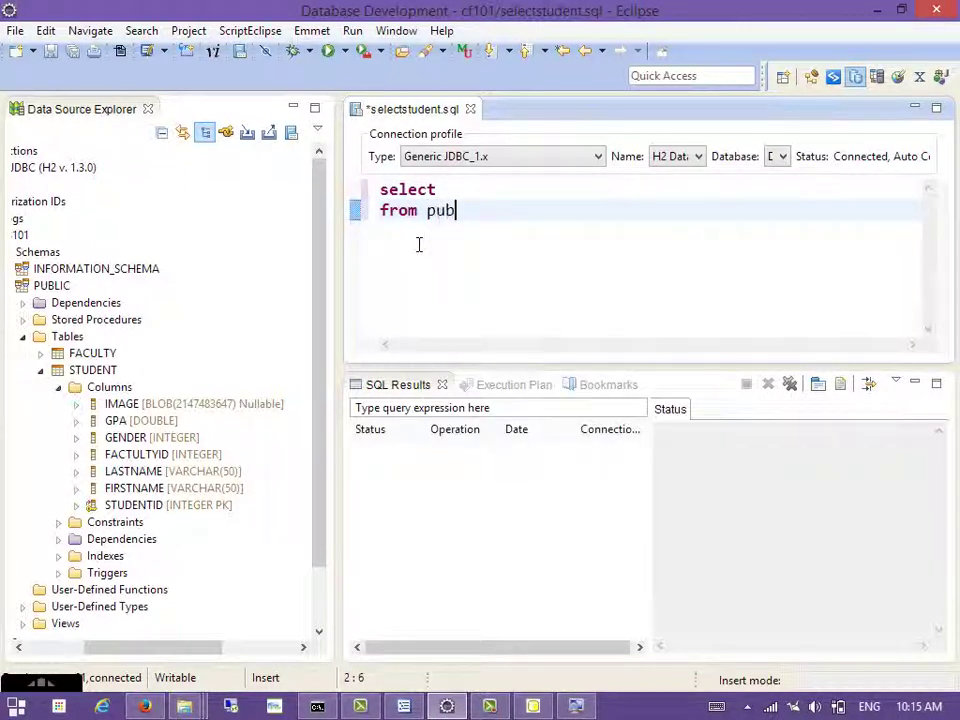
pyautogui.press('BackSpace')
pyautogui.press('BackSpace')
pyautogui.press('BackSpace')
pyautogui.press('BackSpace')
pyautogui.write('""')
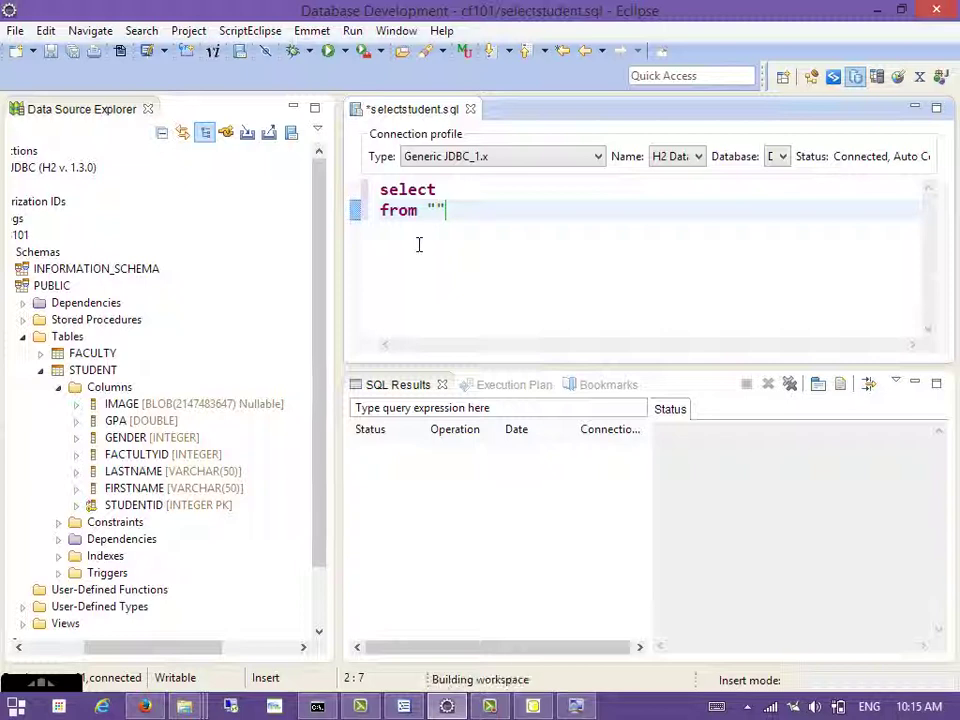
pyautogui.write('public')
pyautogui.write('."faculty')
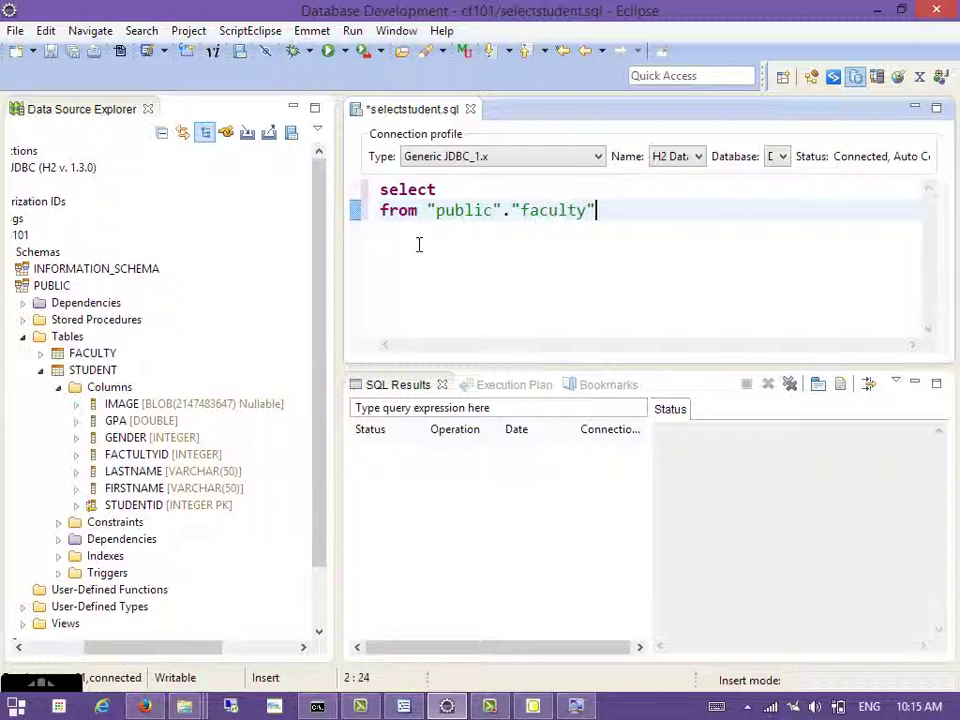
pyautogui.press('Return')
pyautogui.press('Up')
pyautogui.press('Up')
pyautogui.press('End')
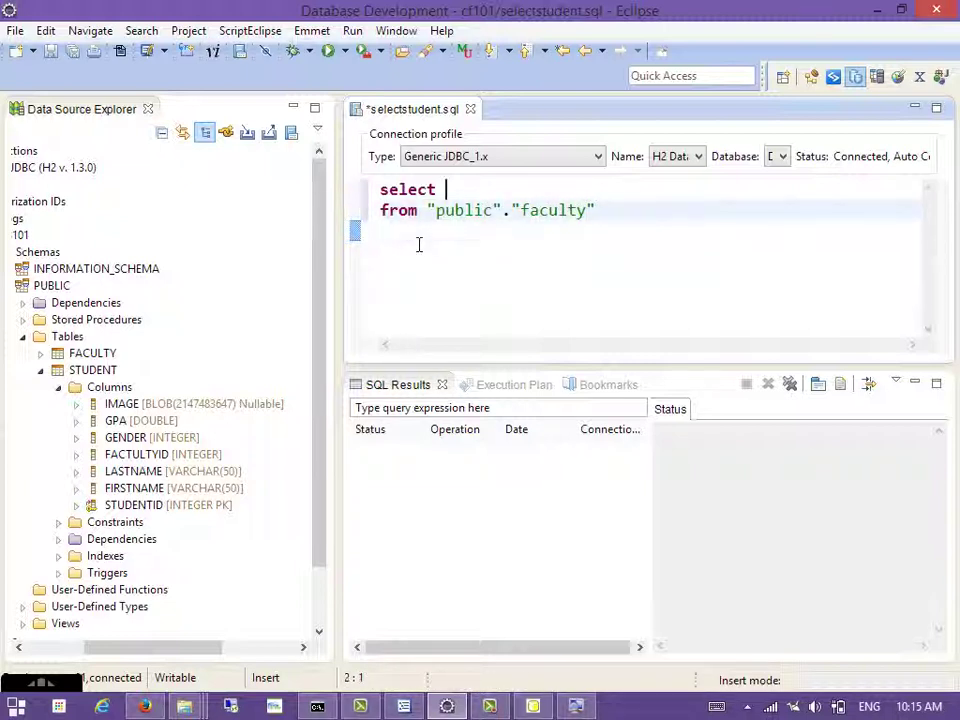
# - Complete the query as select * and save selectstudent.sql
pyautogui.hotkey('ctrl', 'space')
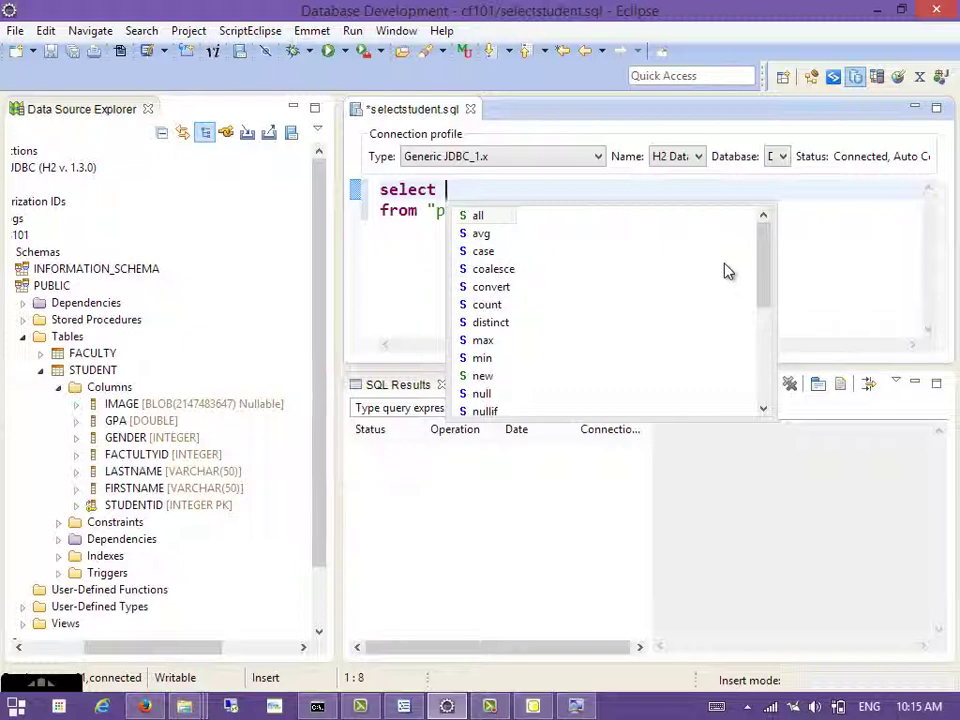
pyautogui.scroll(-10, 765, 300)
pyautogui.scroll(10, 765, 300)
pyautogui.press('Escape')
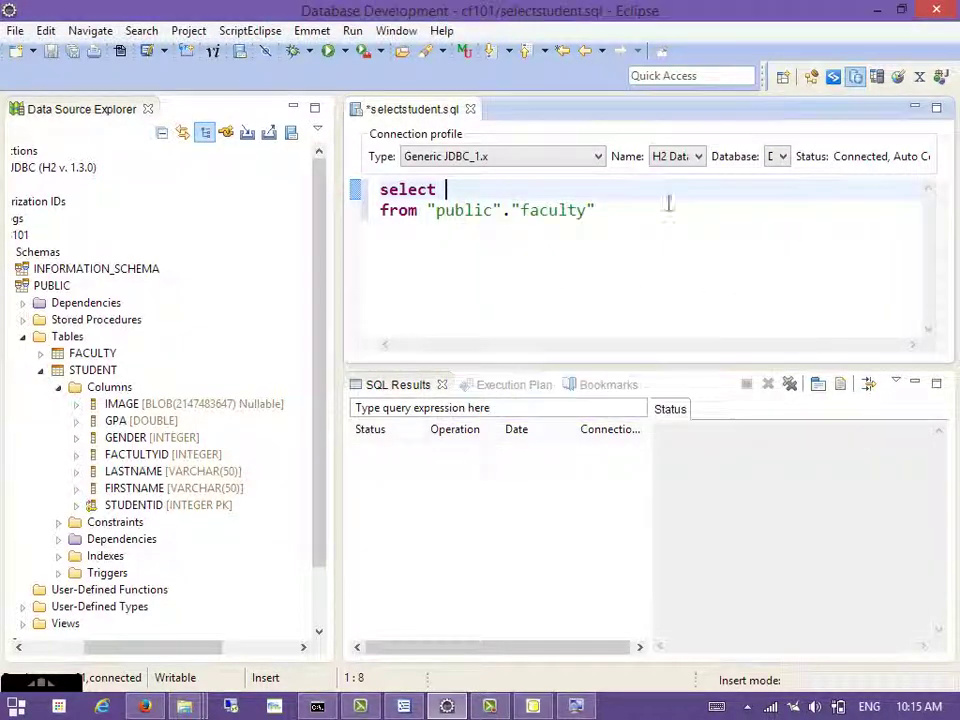
pyautogui.click(779, 157)
pyautogui.click(826, 172)
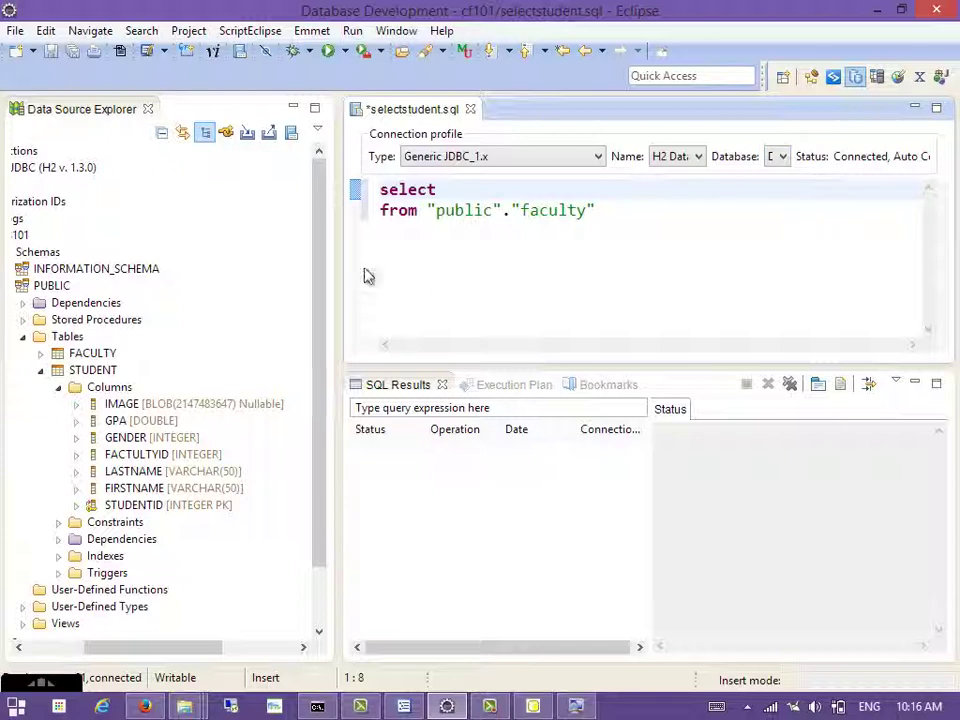
pyautogui.doubleClick(393, 112)
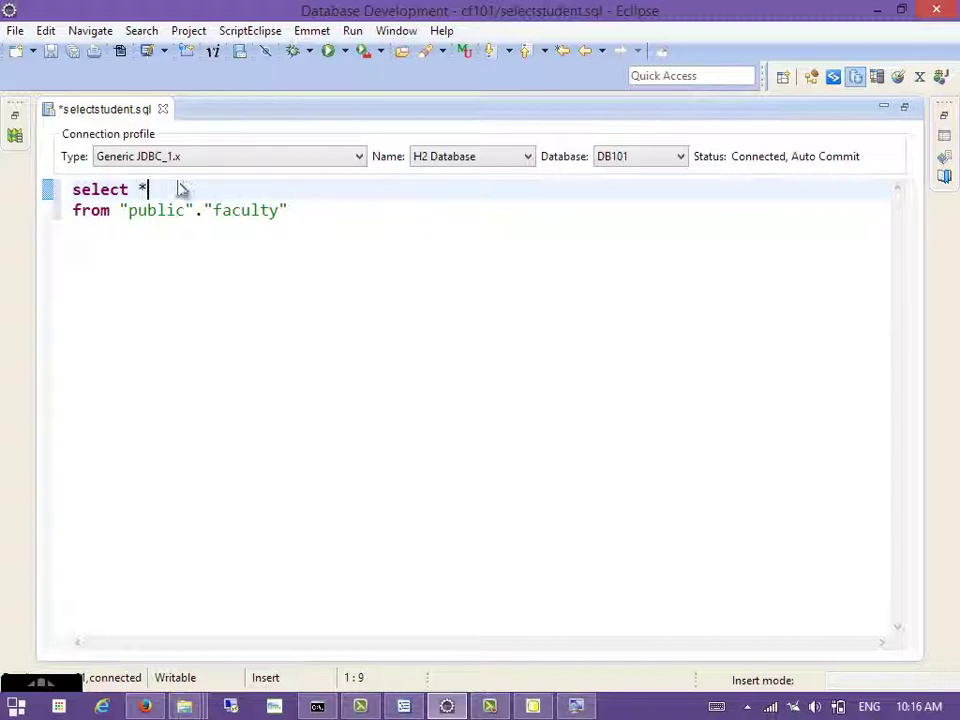
pyautogui.doubleClick(122, 108)
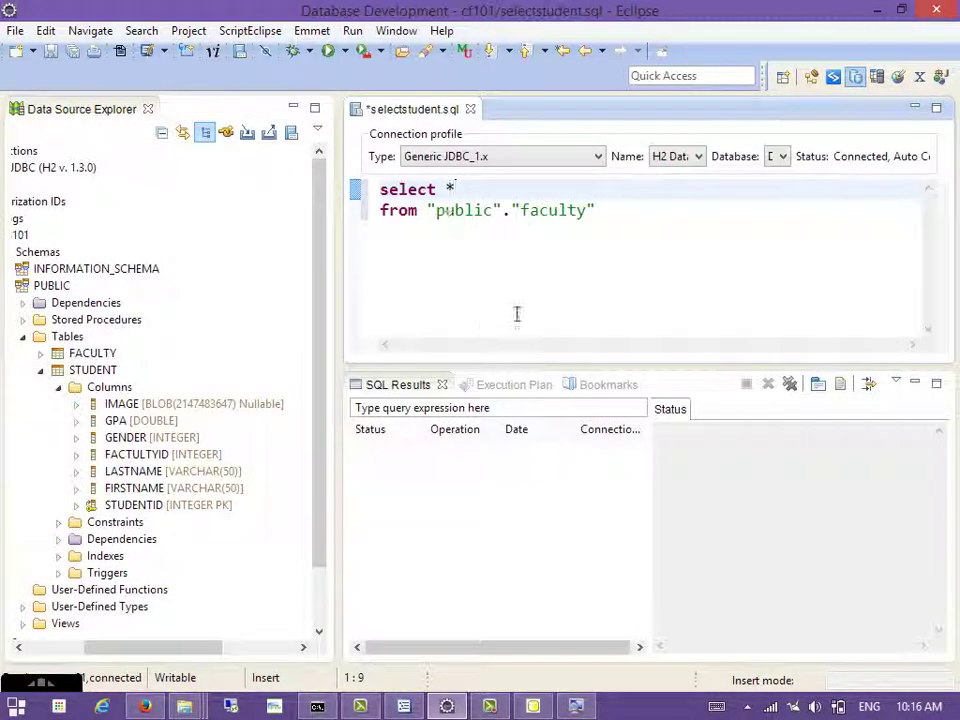
pyautogui.click(703, 248)
pyautogui.hotkey('ctrl', 's')
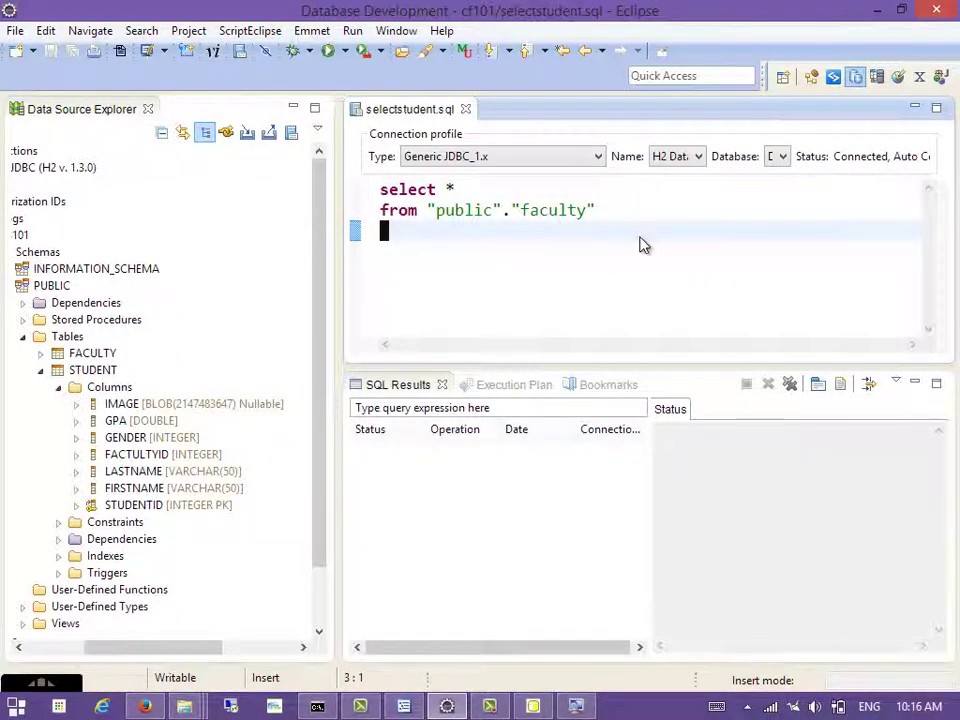
# - Widen the editor area and make a first attempt at opening the query in SQL Query Builder
pyautogui.rightClick(643, 245)
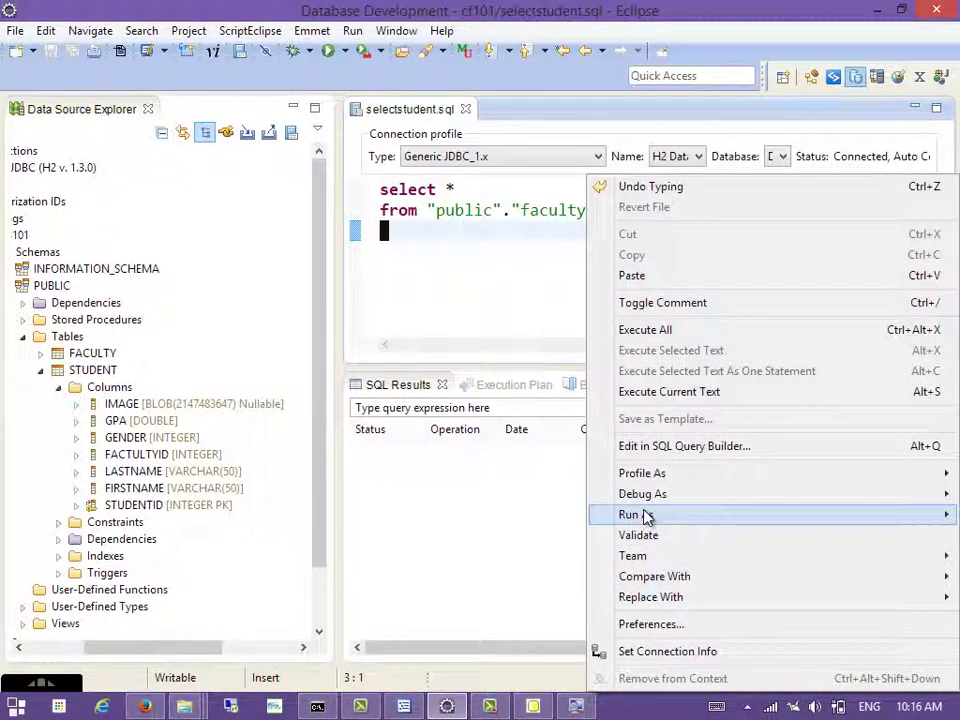
pyautogui.click(559, 262)
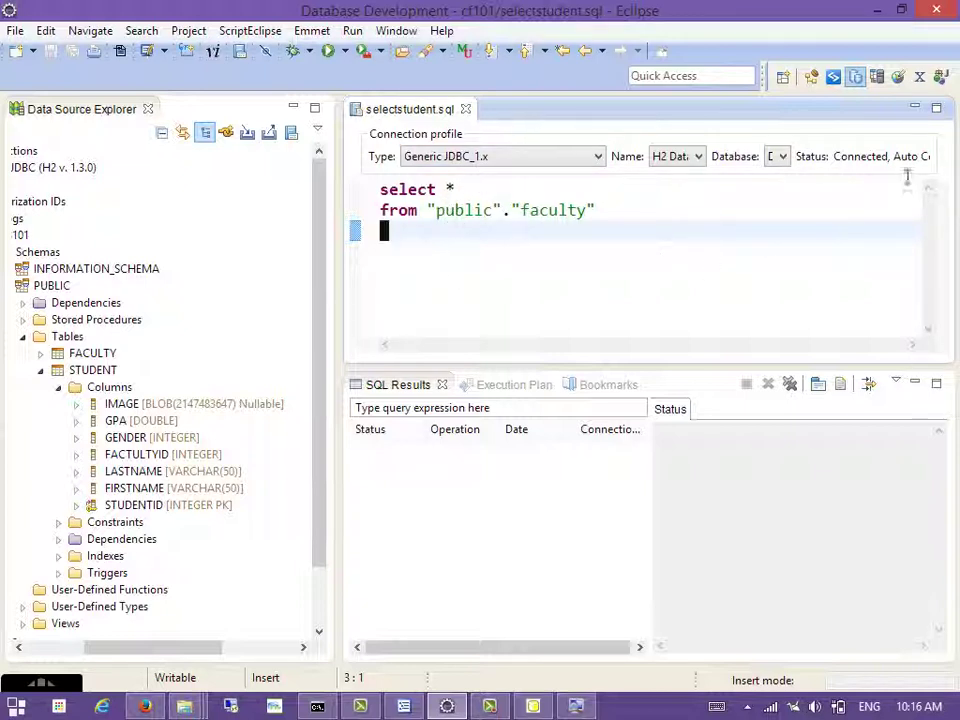
pyautogui.moveTo(340, 212); pyautogui.dragTo(231, 208)
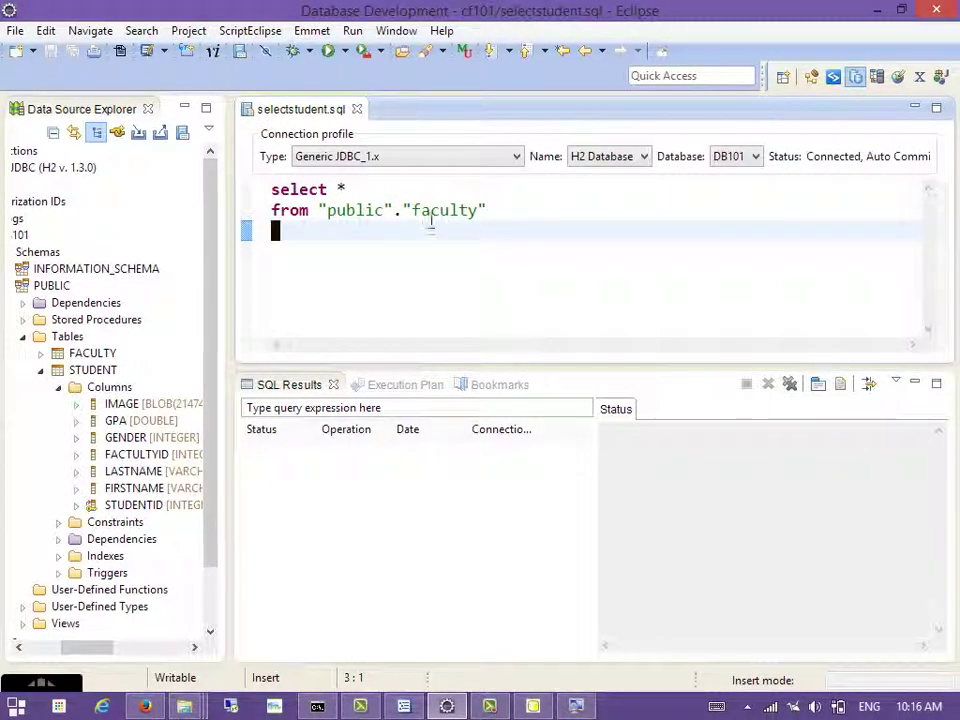
pyautogui.rightClick(355, 257)
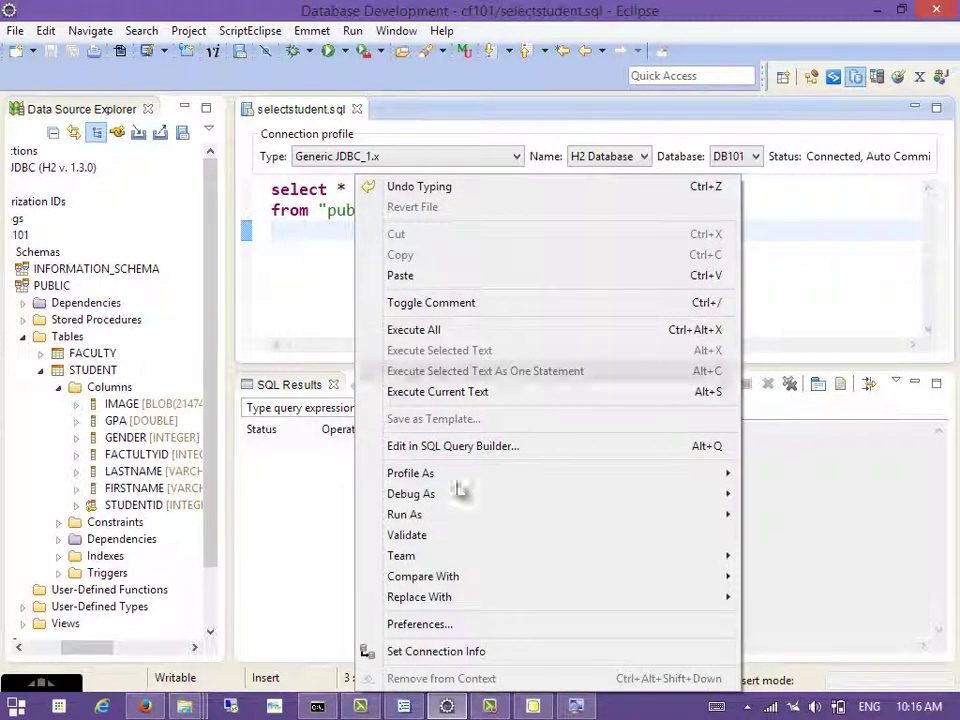
pyautogui.click(514, 450)
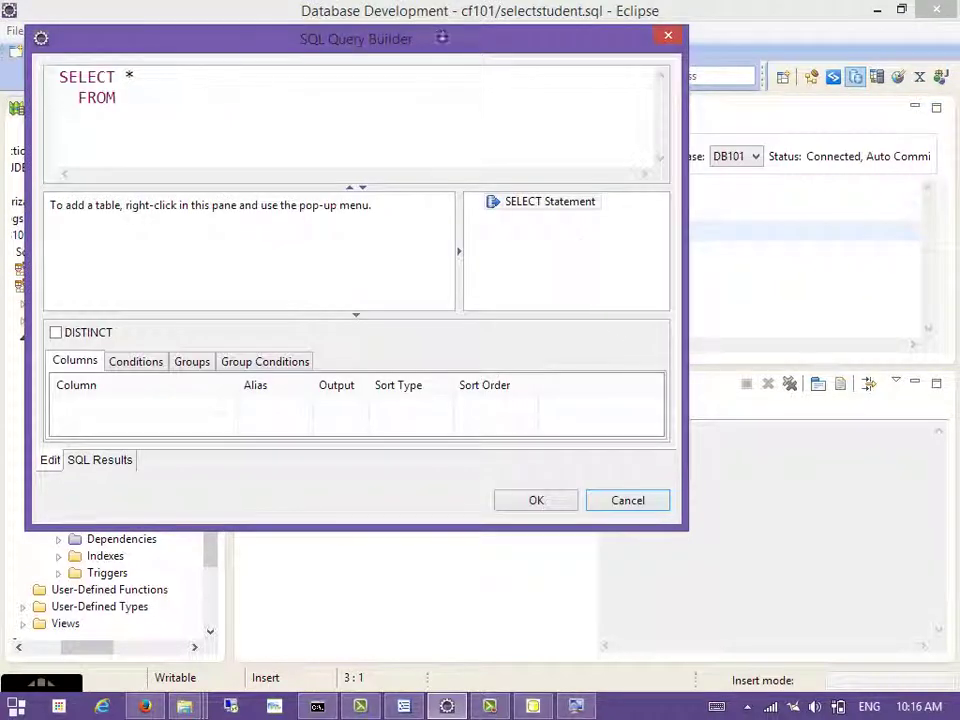
pyautogui.moveTo(463, 40); pyautogui.dragTo(578, 40)
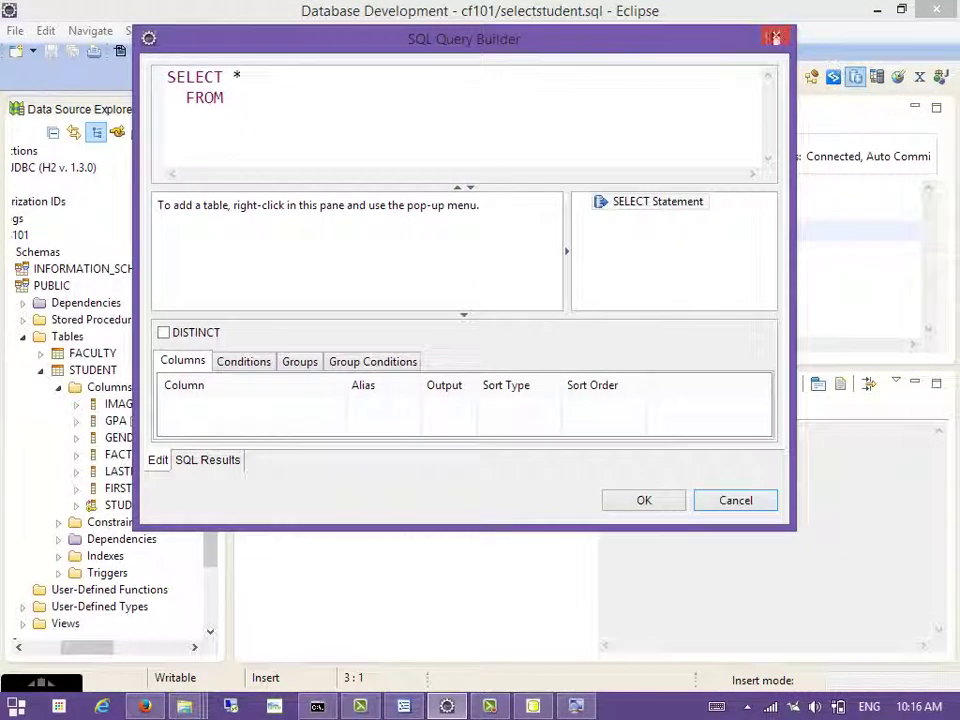
pyautogui.click(775, 37)
# - Reopen the query in SQL Query Builder and enlarge its window
pyautogui.rightClick(392, 214)
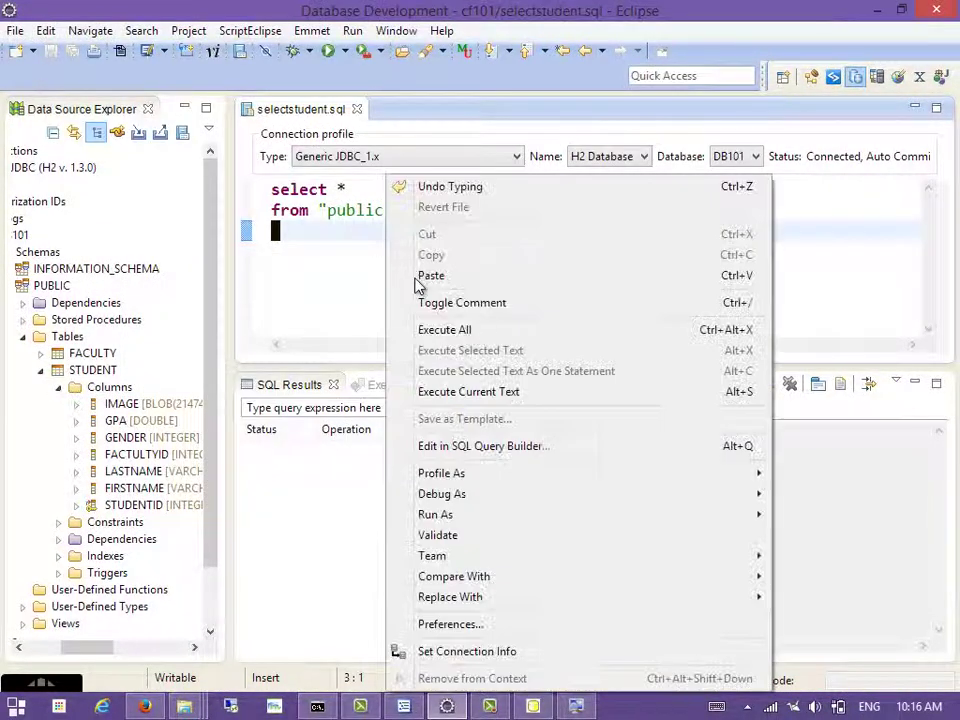
pyautogui.click(558, 450)
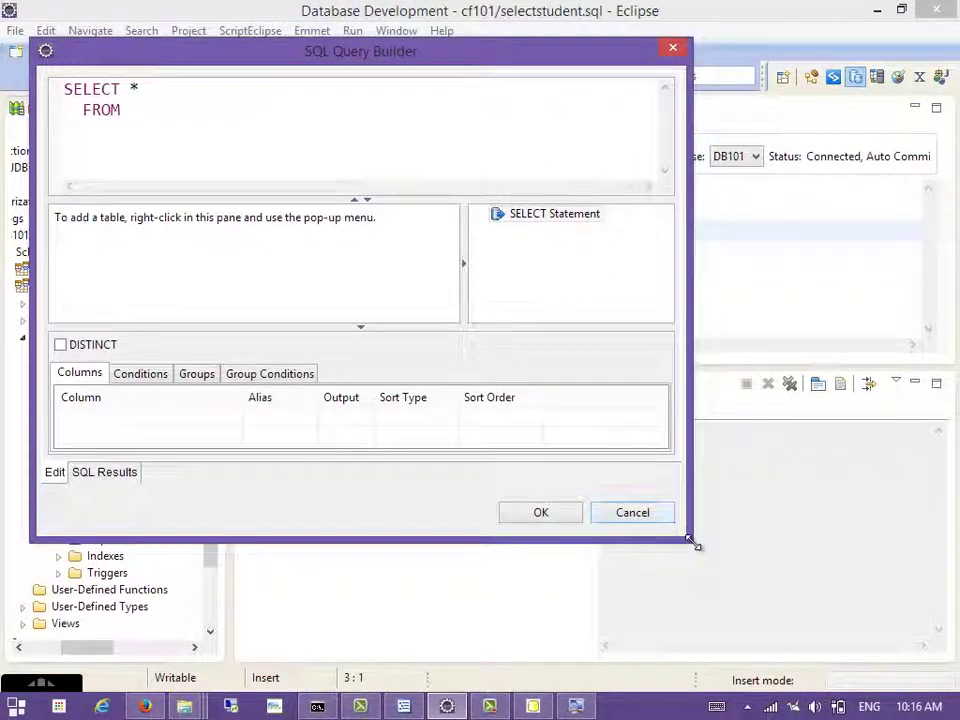
pyautogui.moveTo(693, 543); pyautogui.dragTo(889, 647)
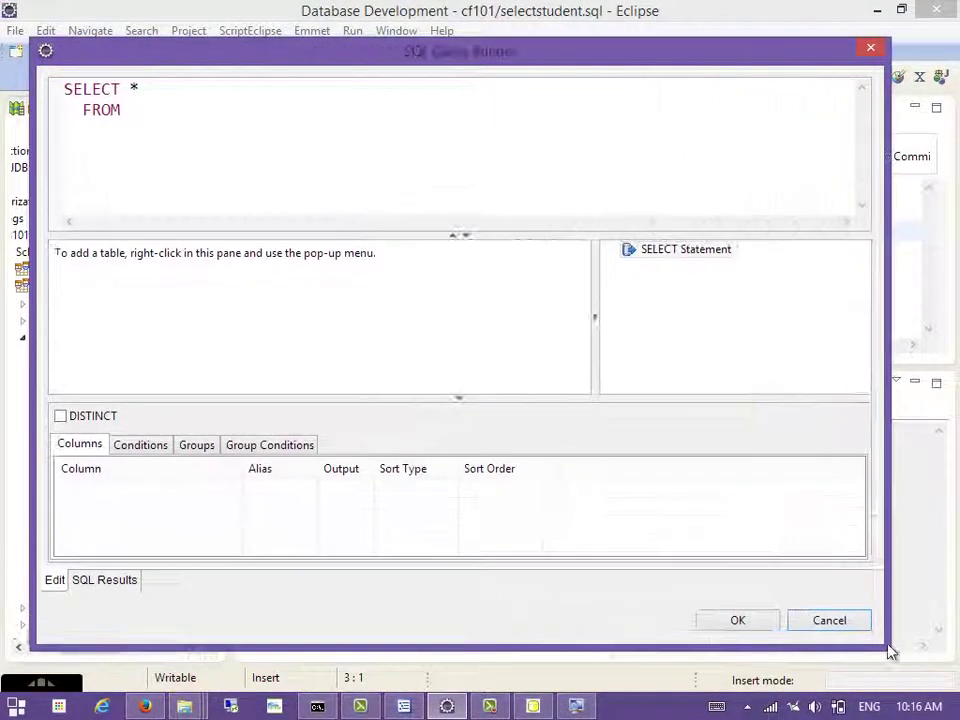
pyautogui.click(668, 252)
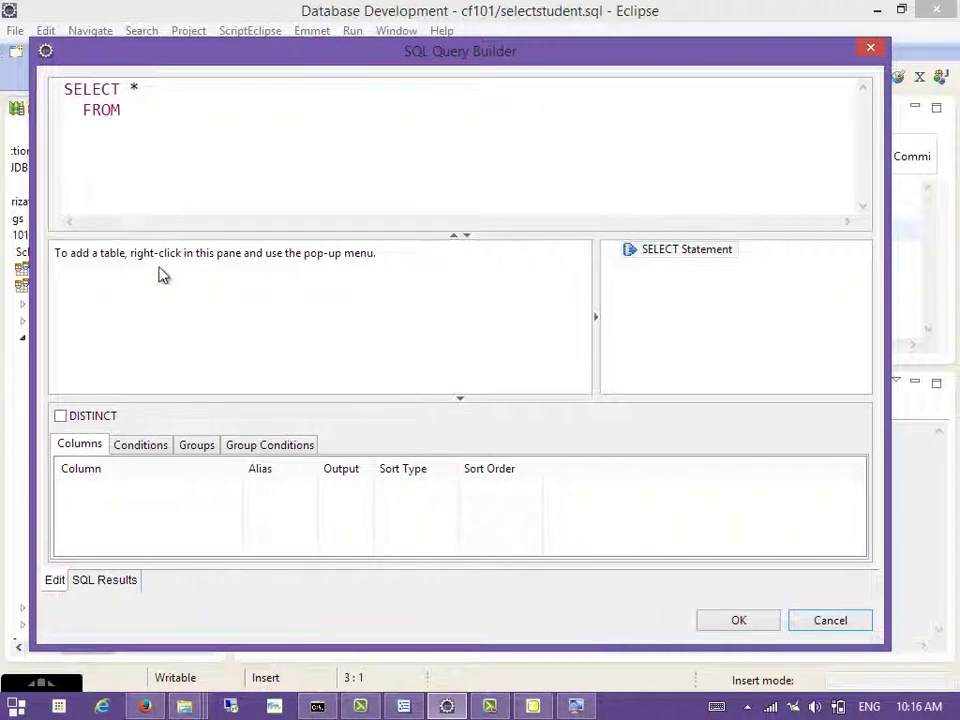
# - Add the FACULTY table from the PUBLIC schema to the query
pyautogui.rightClick(206, 278)
pyautogui.click(274, 285)
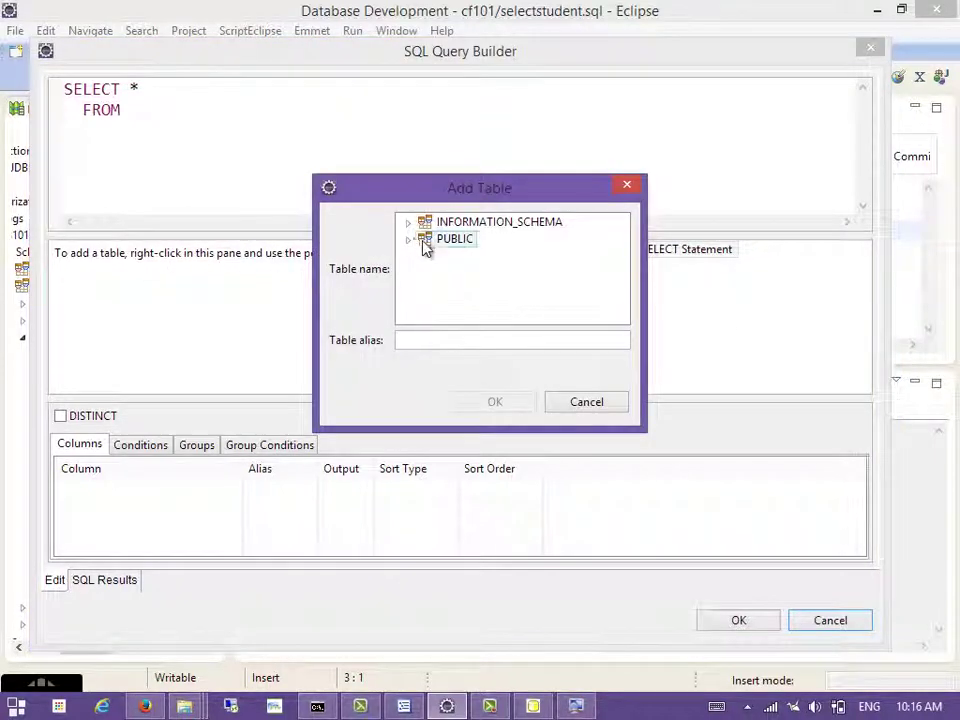
pyautogui.doubleClick(455, 242)
pyautogui.click(460, 275)
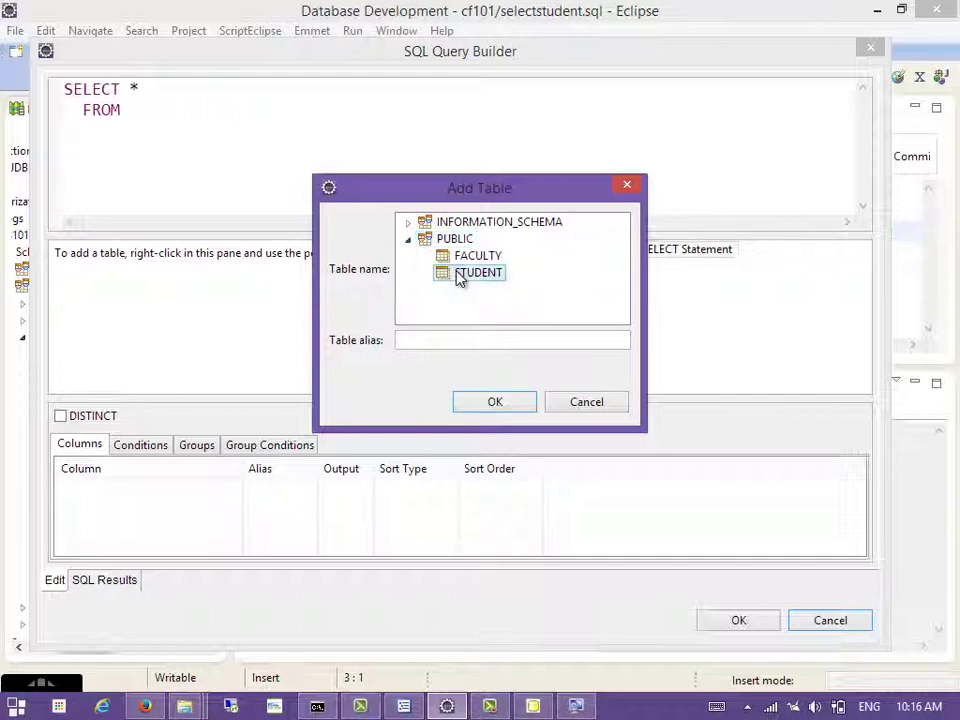
pyautogui.click(478, 256)
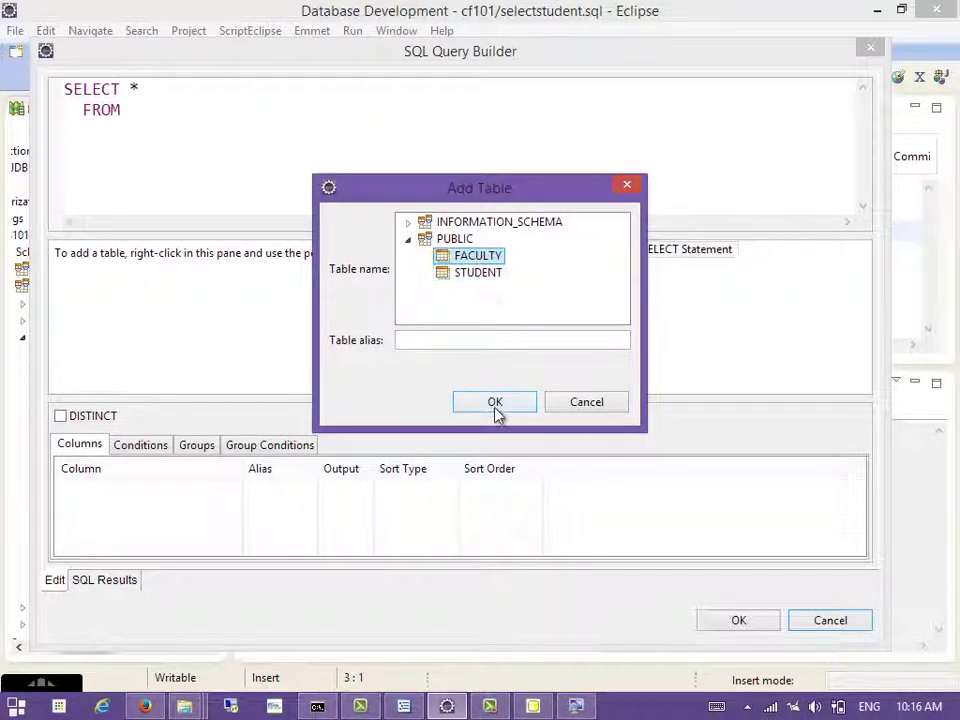
pyautogui.click(495, 405)
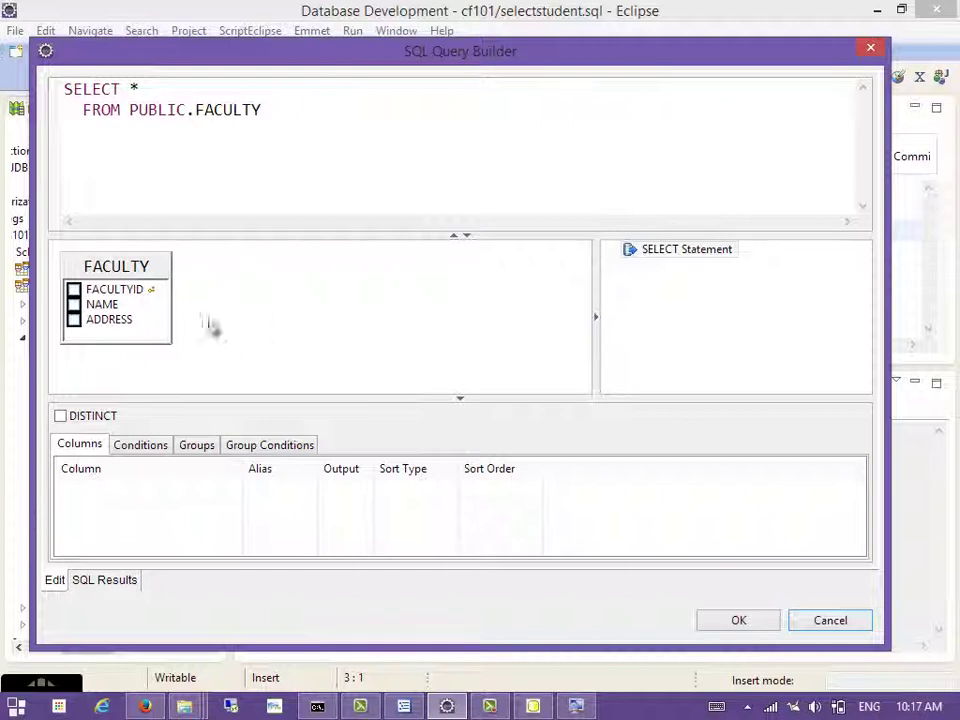
# - Select FACULTYID and NAME as the output columns of FACULTY
pyautogui.moveTo(116, 268); pyautogui.dragTo(191, 269)
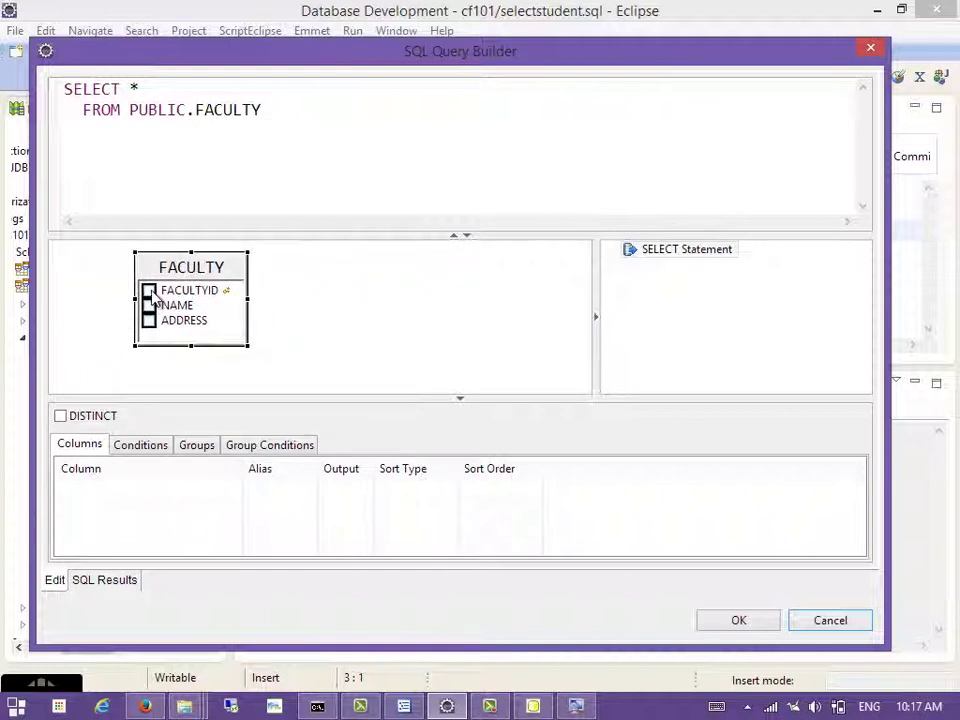
pyautogui.click(148, 291)
pyautogui.click(148, 305)
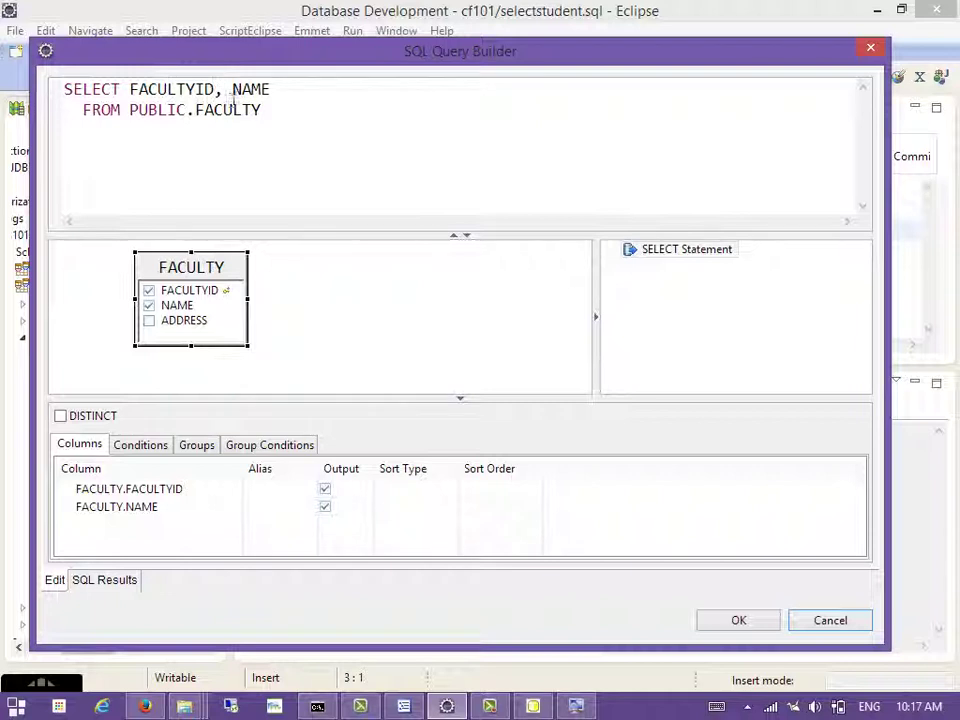
pyautogui.click(150, 322)
pyautogui.click(150, 322)
pyautogui.click(213, 383)
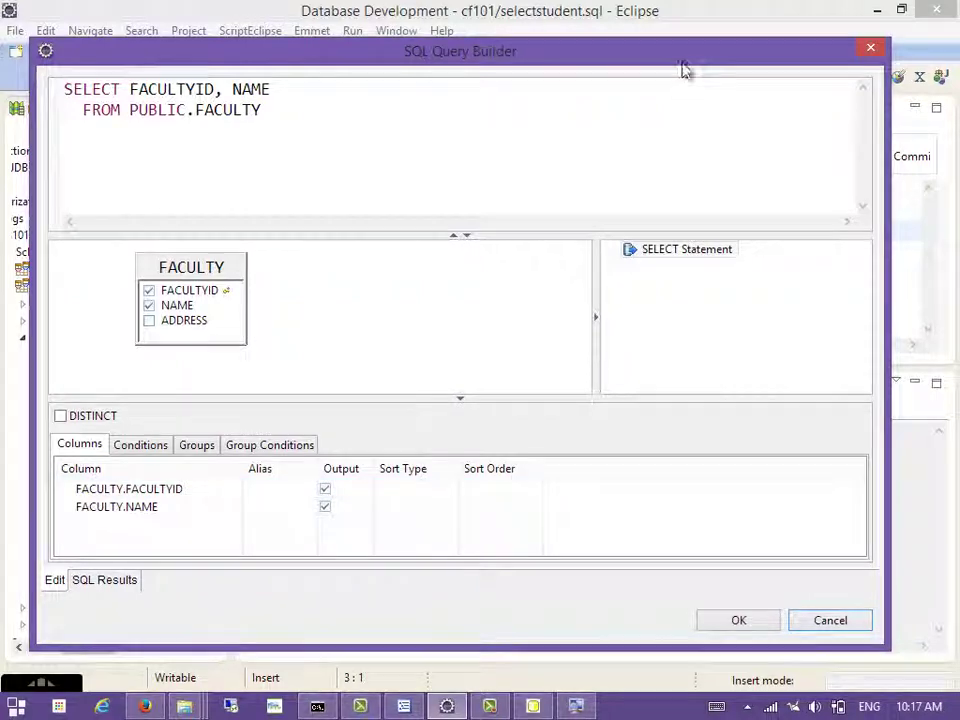
# - Enlarge the Query Builder window and give the column grid more room
pyautogui.moveTo(681, 60); pyautogui.dragTo(666, 43)
pyautogui.moveTo(875, 632); pyautogui.dragTo(933, 669)
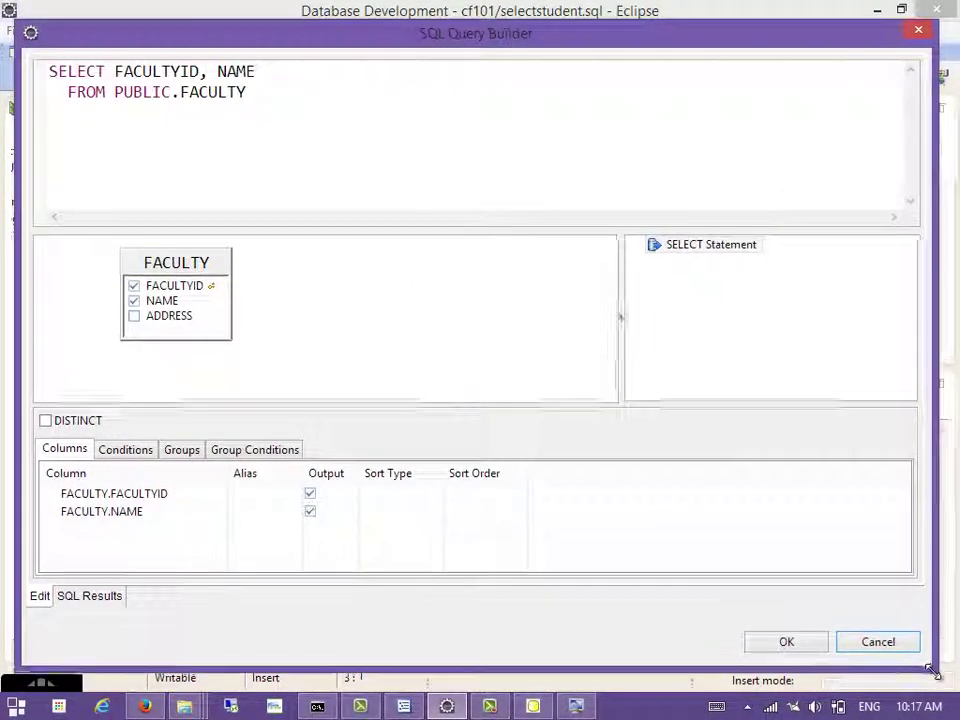
pyautogui.moveTo(378, 412); pyautogui.dragTo(380, 366)
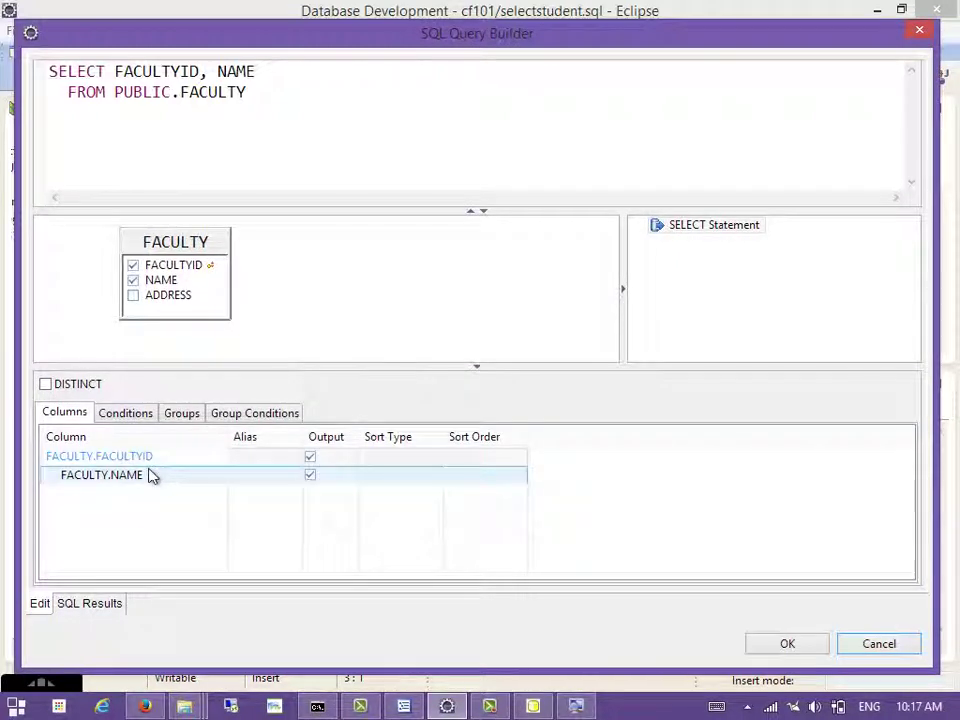
# - Set the FACULTYID sort type to ascending
pyautogui.click(409, 456)
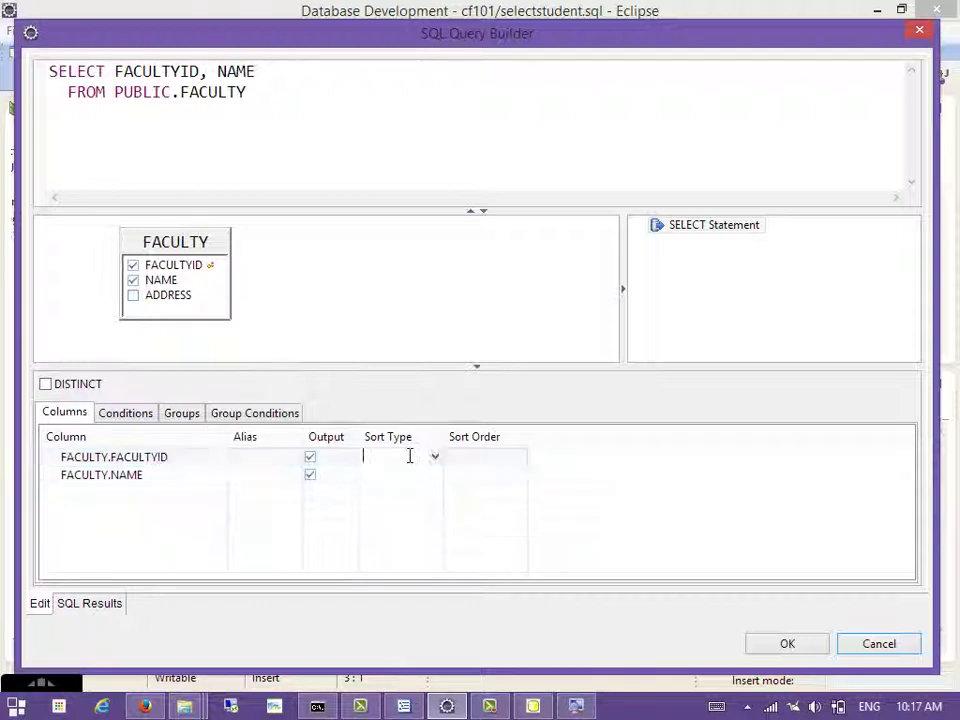
pyautogui.click(435, 457)
pyautogui.press('Return')
pyautogui.click(516, 457)
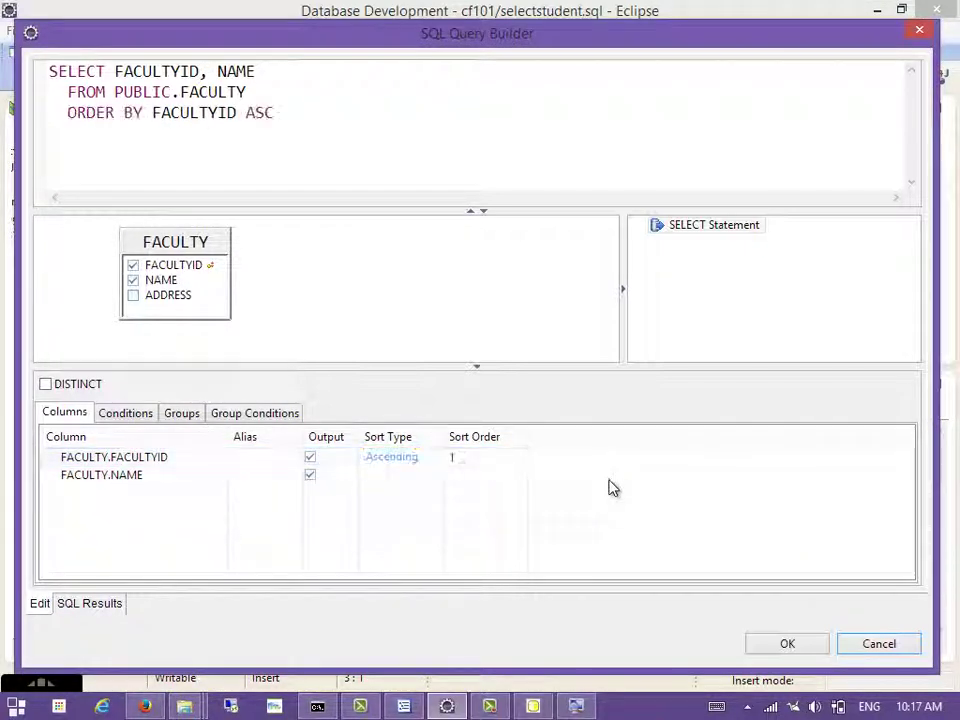
pyautogui.click(137, 131)
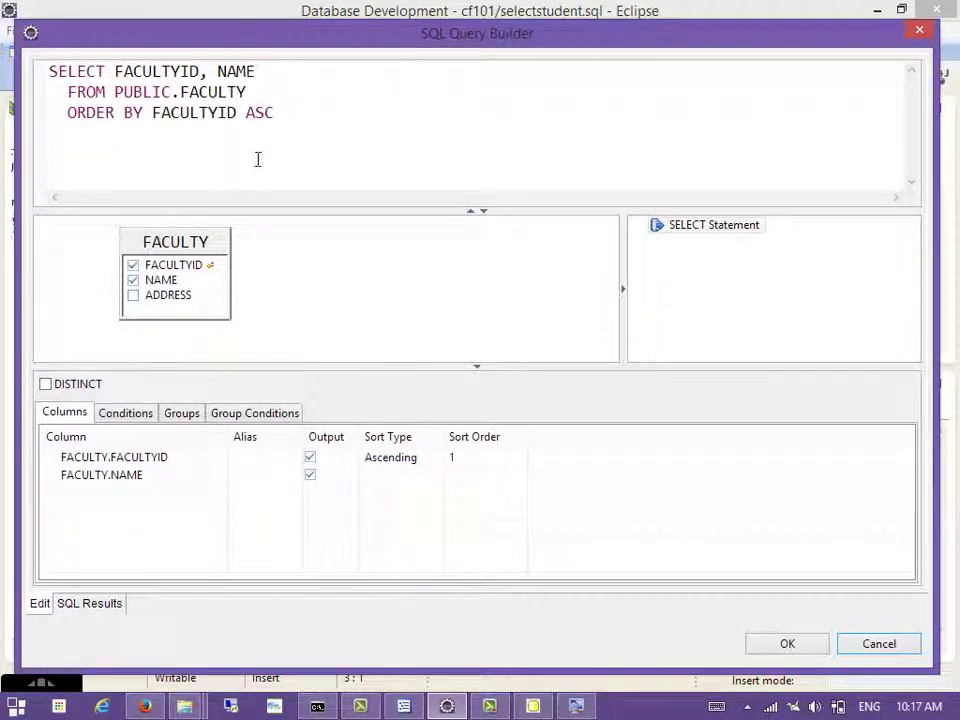
# - Add a FACULTY.FACULTYID condition row, first with IS NOT NULL, and check the results view
pyautogui.click(125, 413)
pyautogui.click(137, 497)
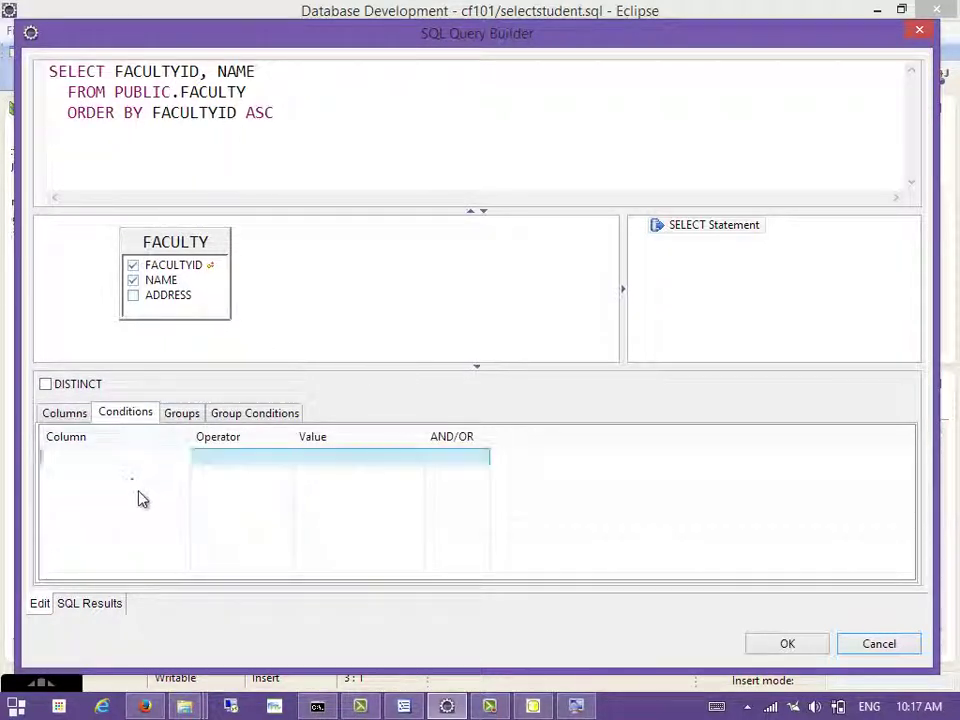
pyautogui.click(180, 457)
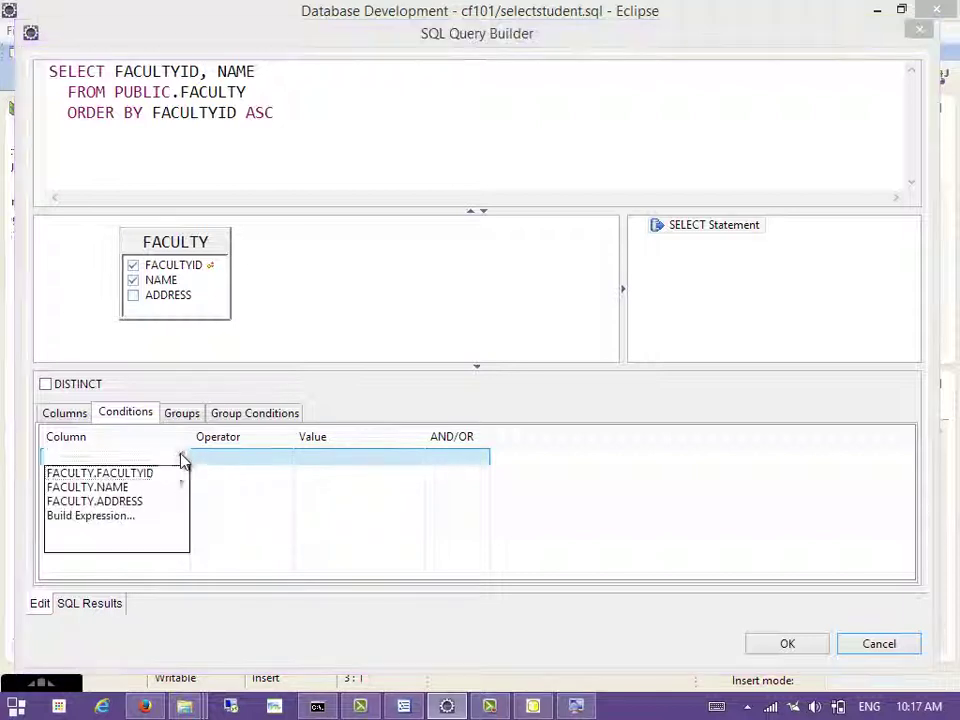
pyautogui.click(136, 487)
pyautogui.click(259, 459)
pyautogui.click(285, 457)
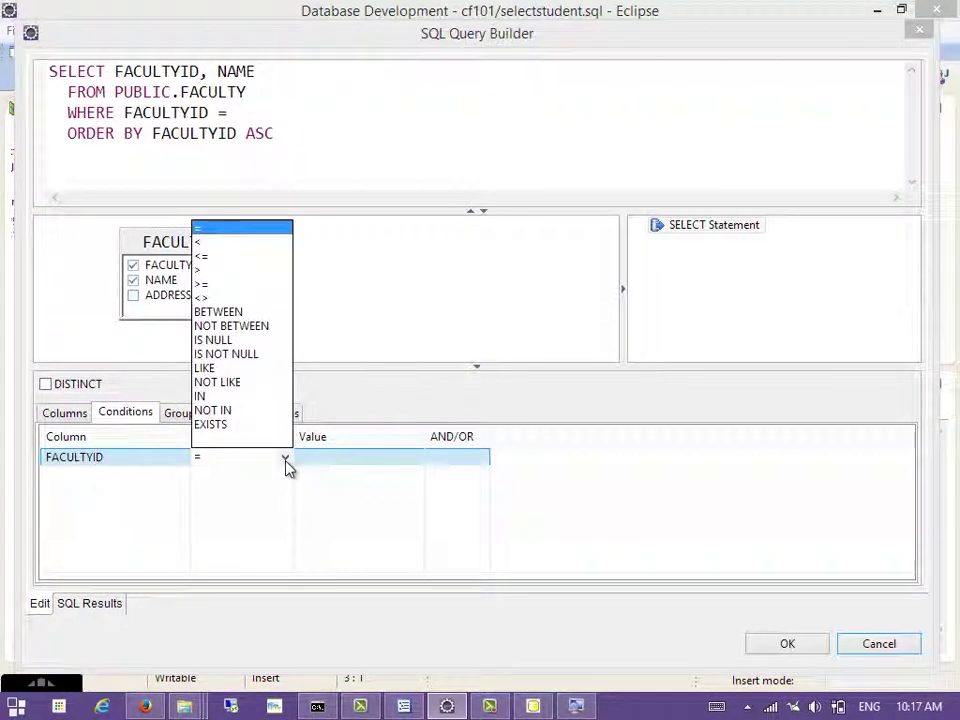
pyautogui.click(233, 356)
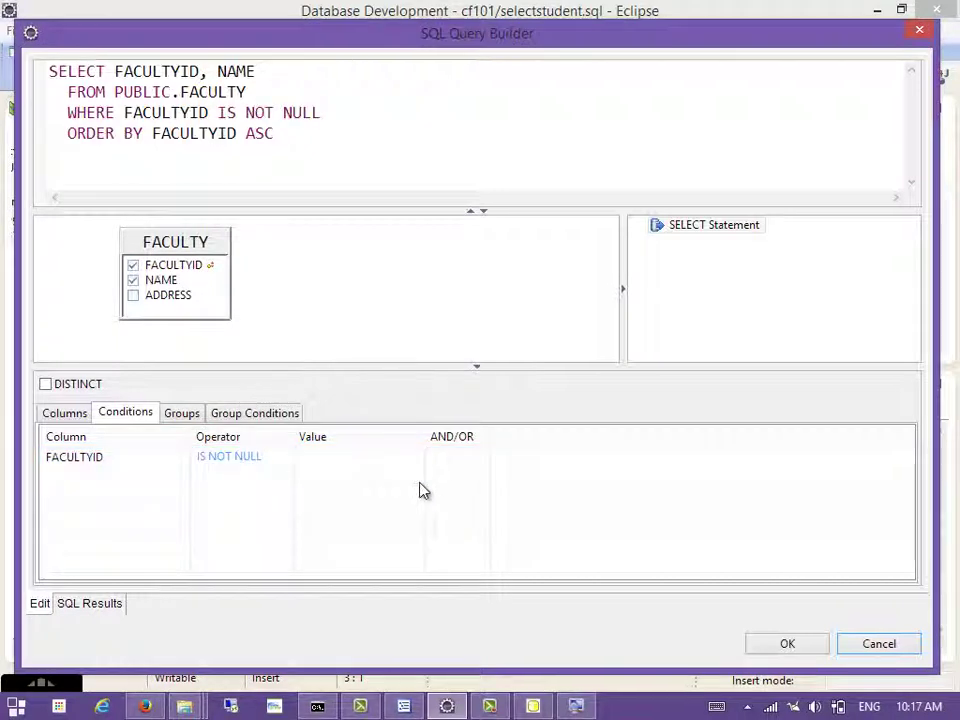
pyautogui.click(305, 185)
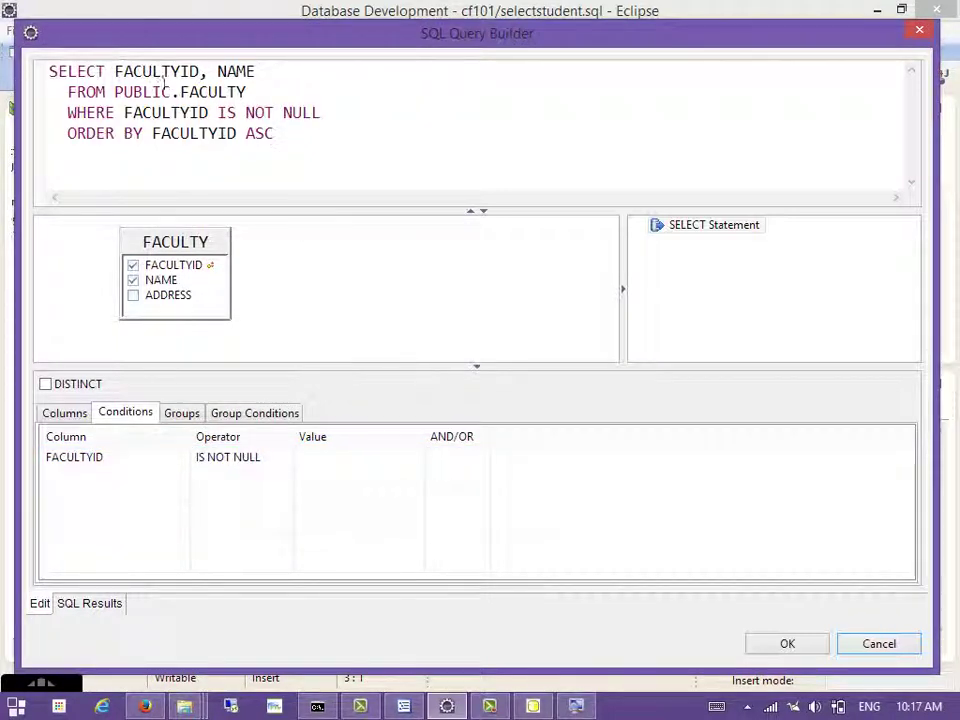
pyautogui.click(89, 603)
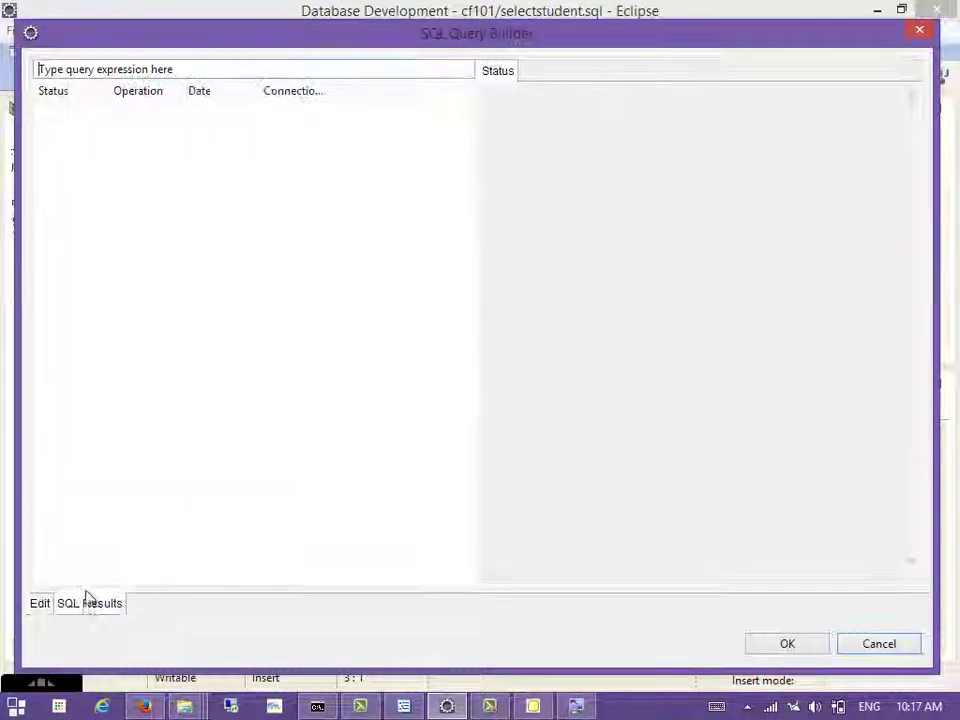
pyautogui.click(42, 603)
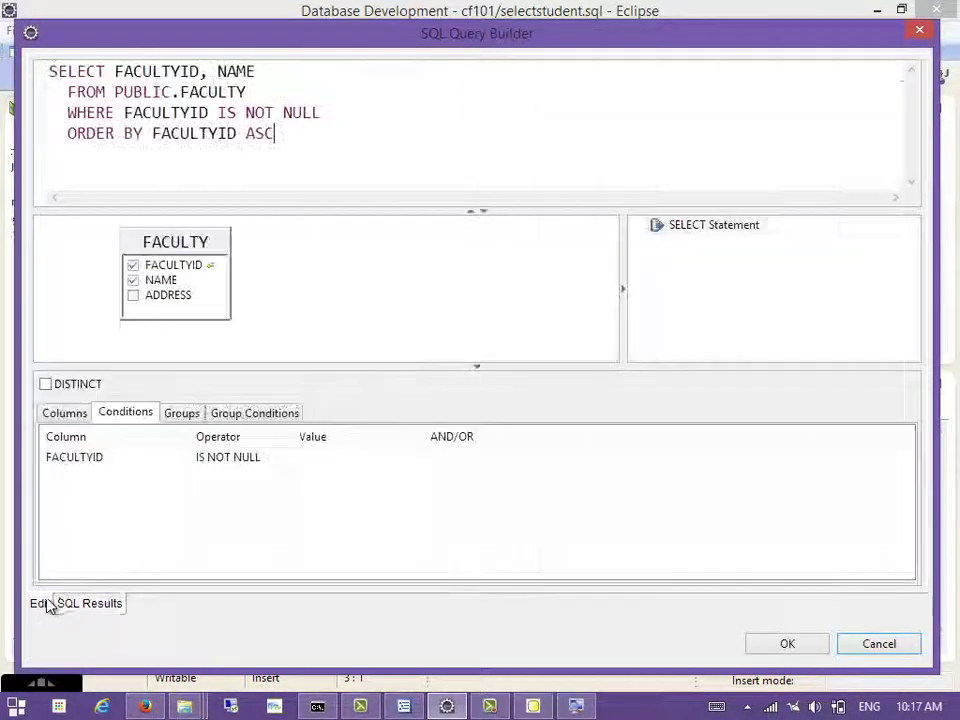
# - Change the condition to FACULTYID greater than 0
pyautogui.click(212, 457)
pyautogui.click(285, 456)
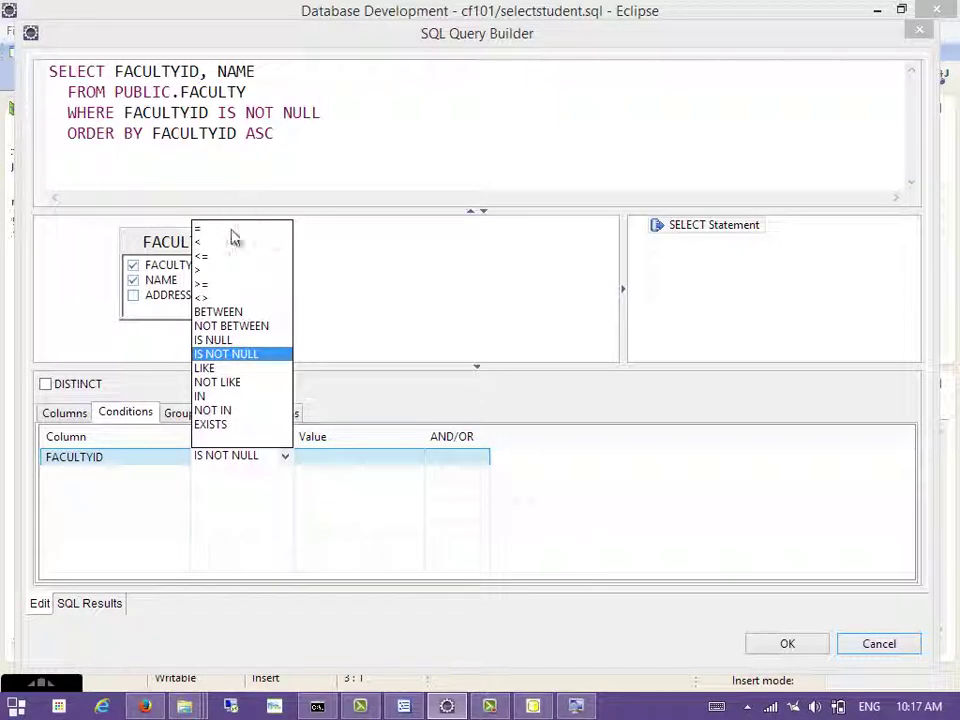
pyautogui.click(224, 284)
pyautogui.click(263, 457)
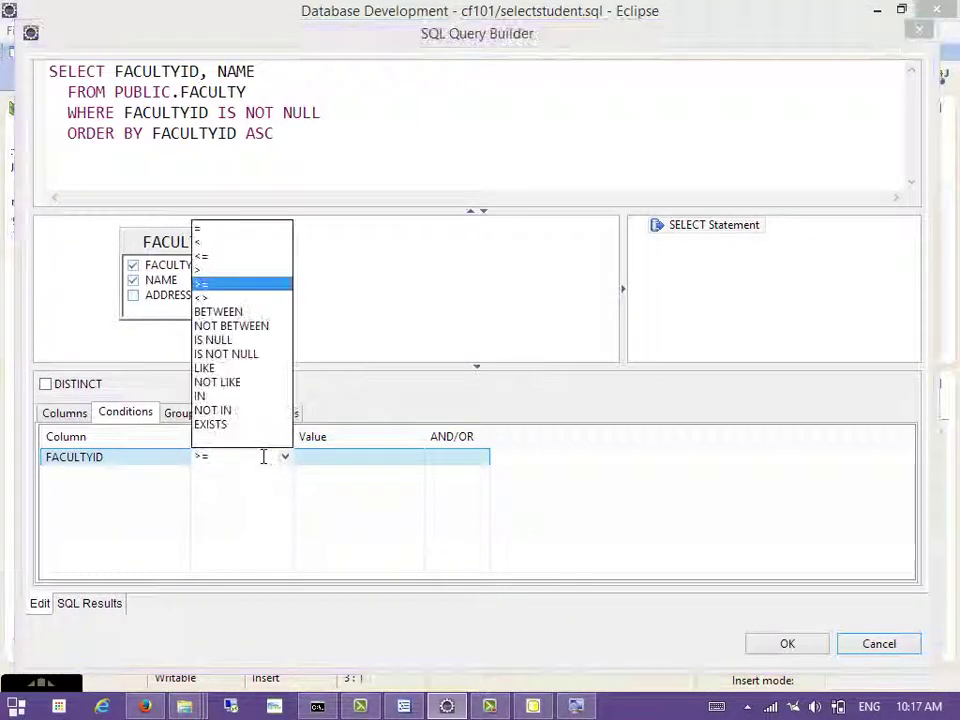
pyautogui.press('Up')
pyautogui.press('Return')
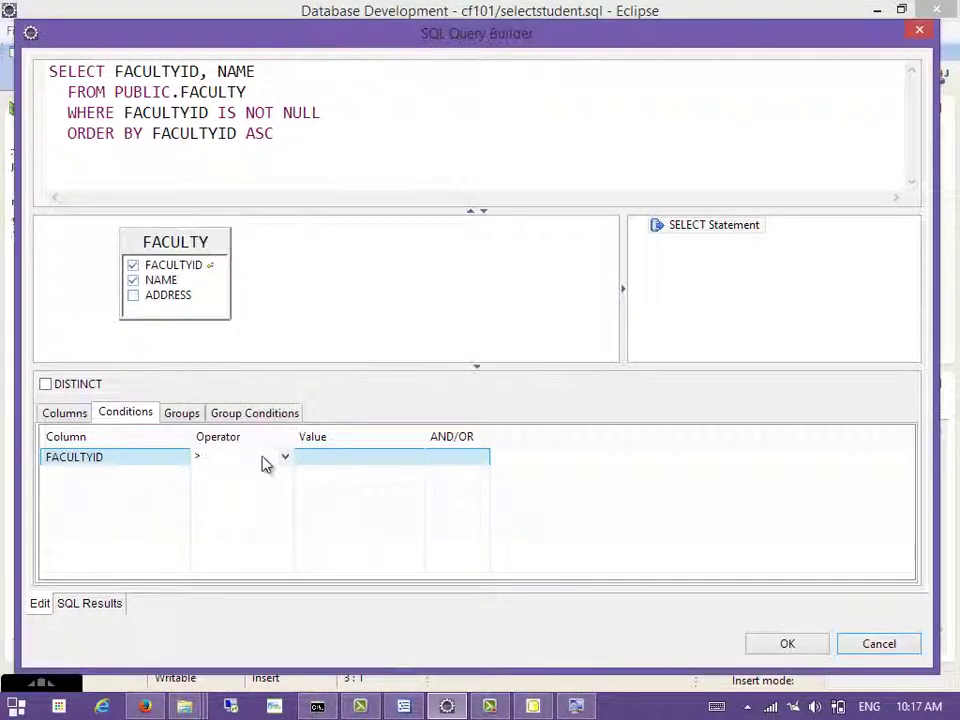
pyautogui.click(326, 460)
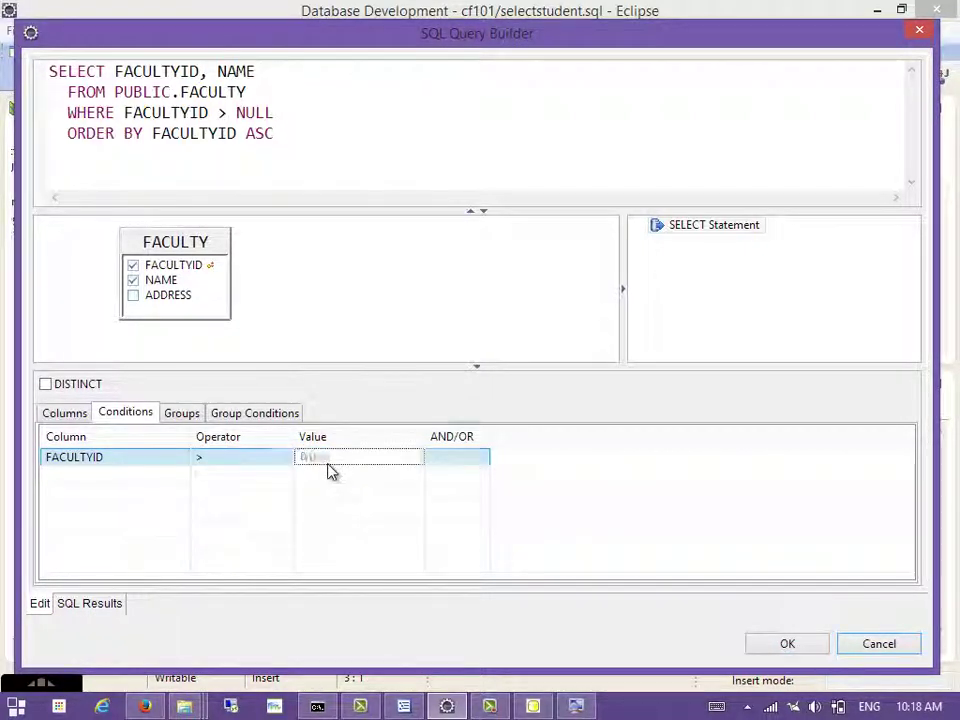
pyautogui.write('0')
pyautogui.press('Return')
# - Check the query results view, then return to the editing view and its grouping settings
pyautogui.click(92, 603)
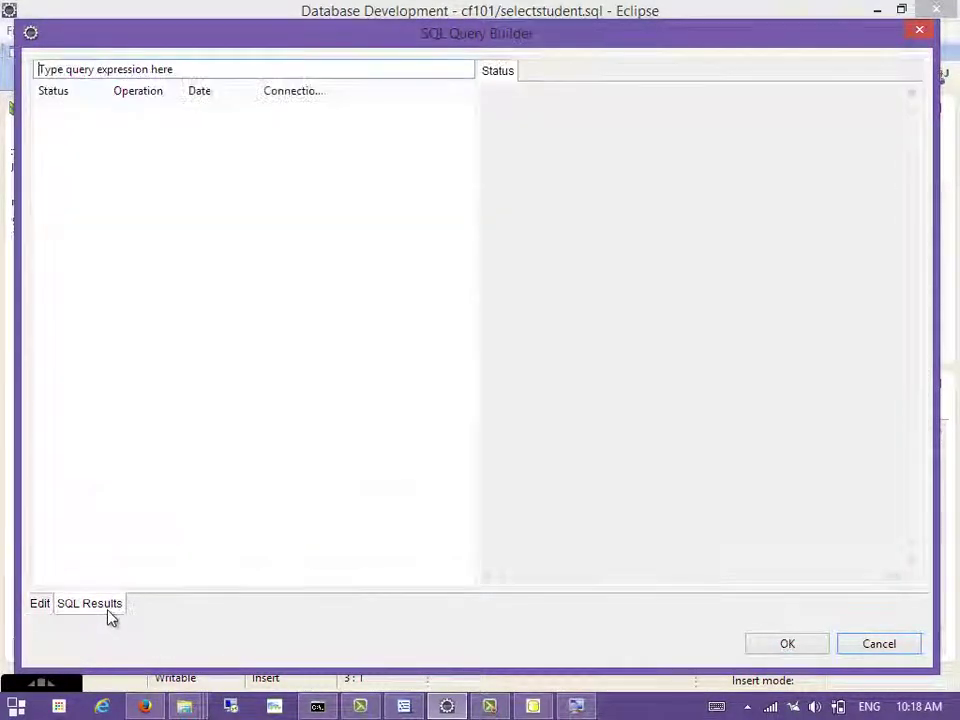
pyautogui.rightClick(148, 374)
pyautogui.click(203, 328)
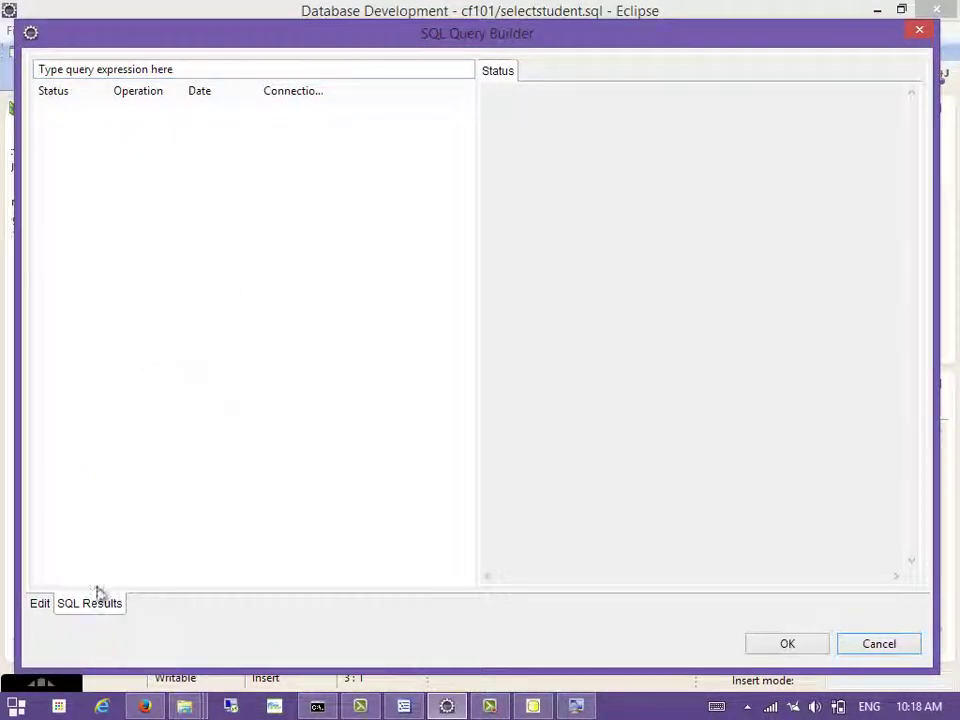
pyautogui.click(40, 604)
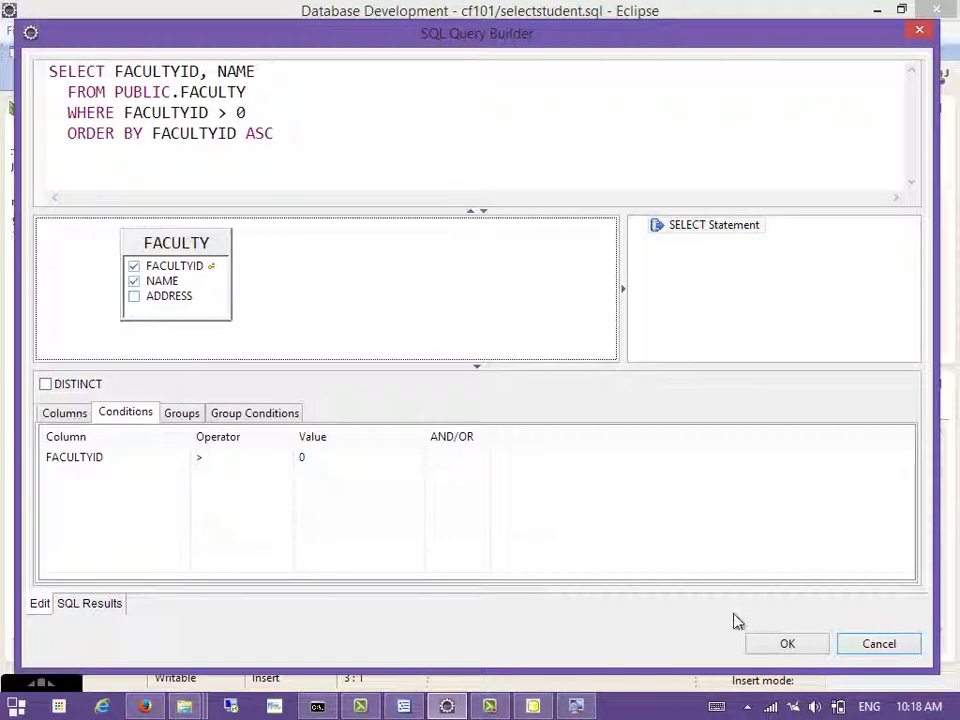
pyautogui.click(181, 414)
# - Review the builder's tabs and delete the column name from the FACULTYID > 0 condition
pyautogui.click(226, 421)
pyautogui.click(181, 414)
pyautogui.click(68, 414)
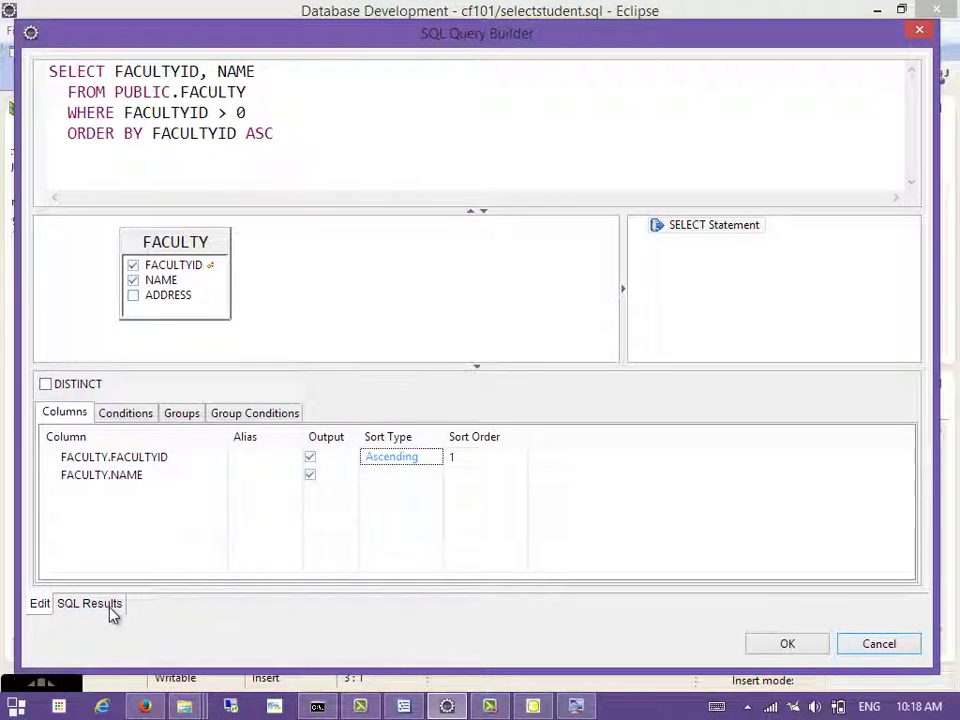
pyautogui.click(128, 414)
pyautogui.click(123, 460)
pyautogui.rightClick(122, 460)
pyautogui.click(180, 296)
pyautogui.click(146, 549)
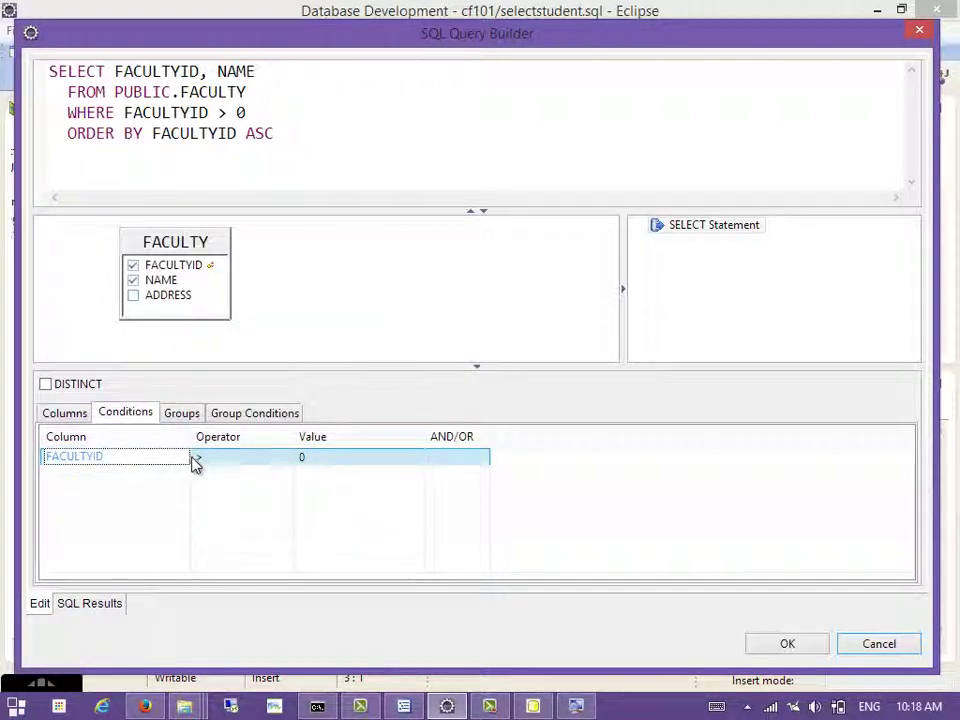
pyautogui.click(240, 462)
pyautogui.click(350, 462)
pyautogui.click(487, 473)
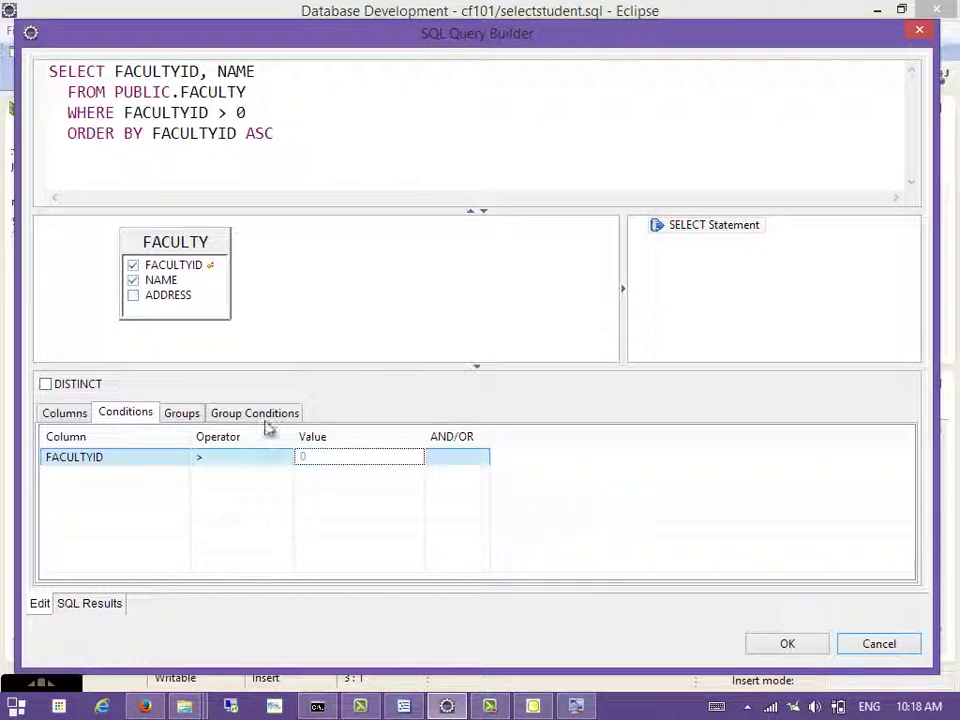
# - Erase the leftover column text so the condition row is empty
pyautogui.click(72, 463)
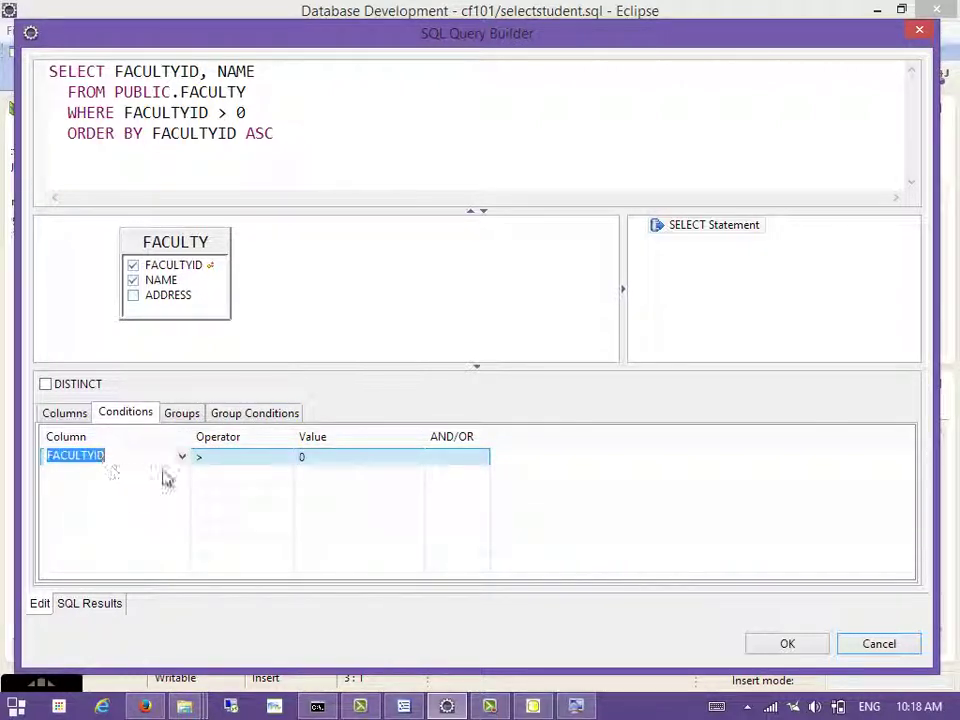
pyautogui.click(181, 459)
pyautogui.click(167, 456)
pyautogui.moveTo(167, 456); pyautogui.dragTo(5, 455)
pyautogui.press('BackSpace')
pyautogui.click(45, 431)
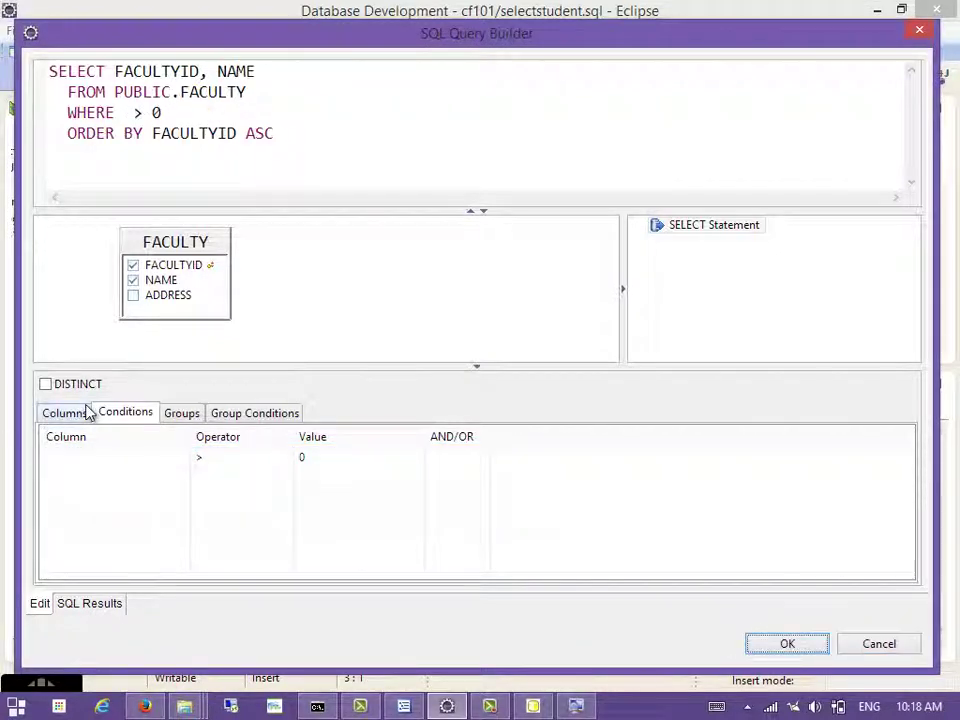
# - Delete the WHERE FACULTYID > 0 line from the SQL pane and apply the edit
pyautogui.moveTo(160, 113); pyautogui.dragTo(8, 110)
pyautogui.press('BackSpace')
pyautogui.press('BackSpace')
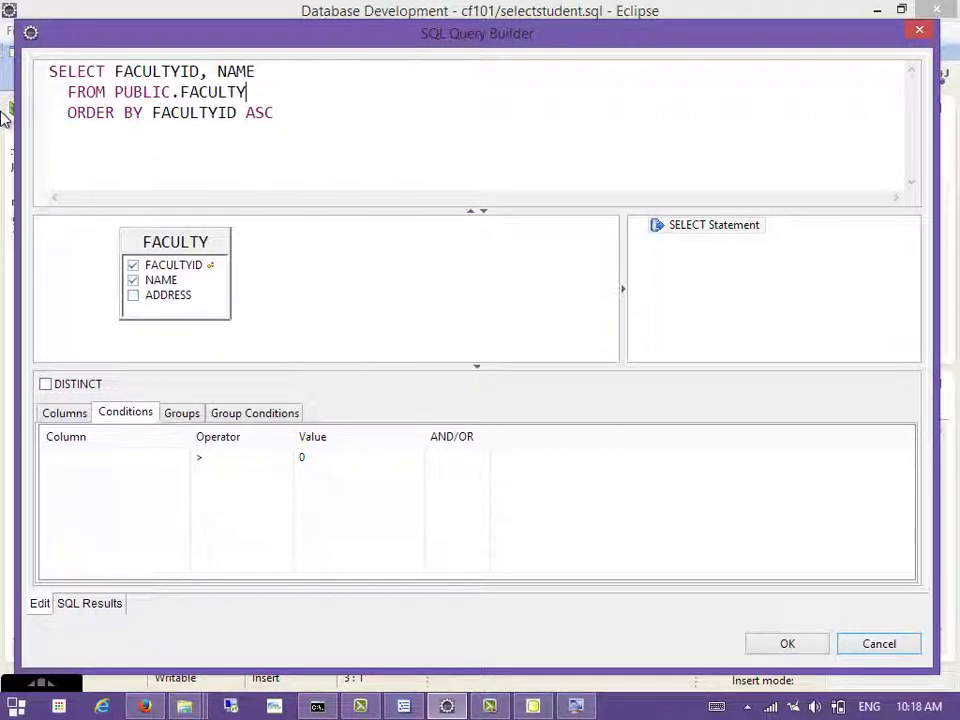
pyautogui.click(355, 289)
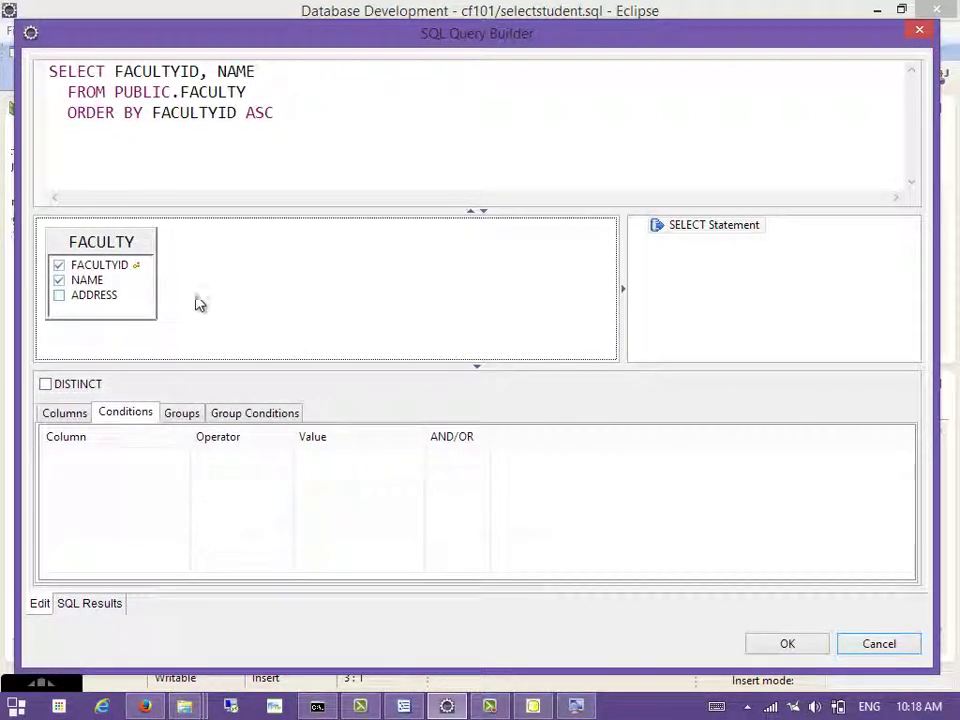
pyautogui.click(710, 233)
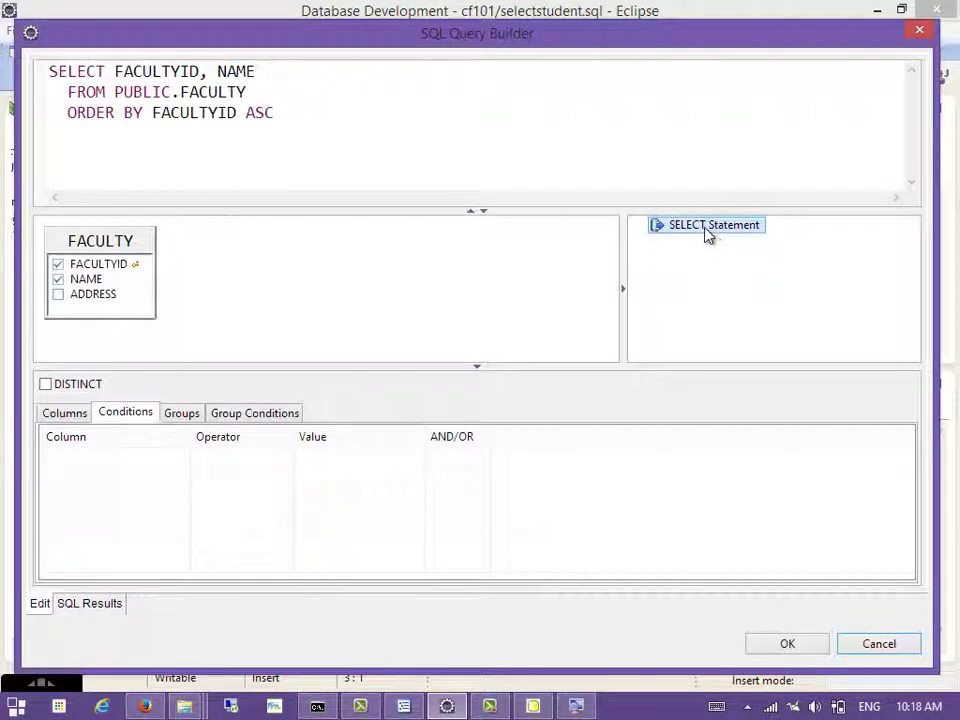
# - Check the Columns and SQL Results views, enter 'select * from factultyulty', and exit to selectstudent.sql
pyautogui.rightClick(677, 228)
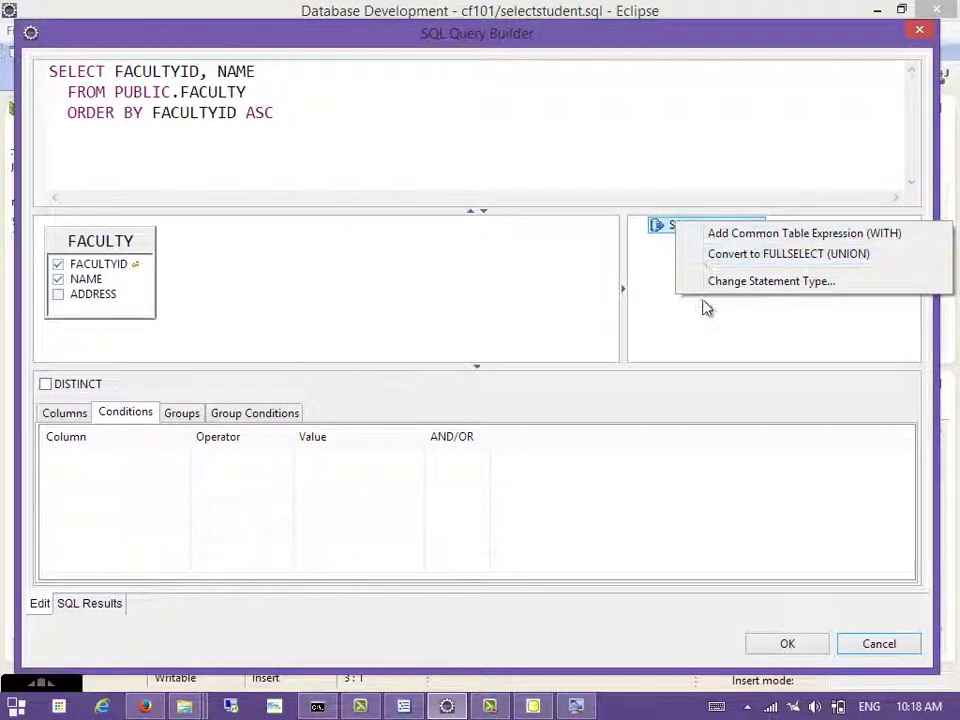
pyautogui.press('Escape')
pyautogui.click(64, 413)
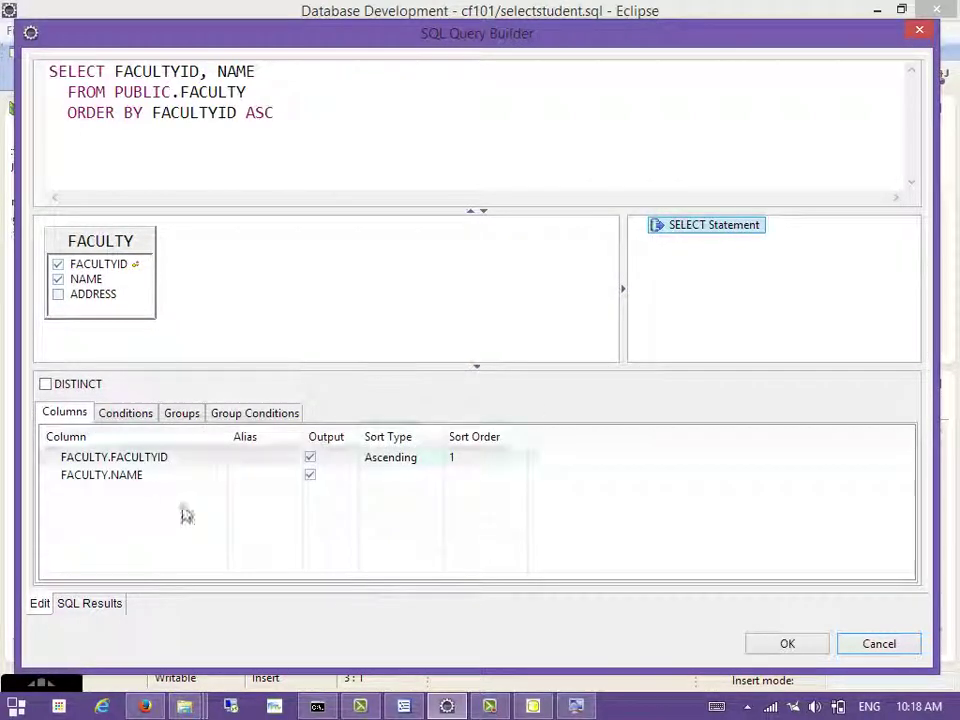
pyautogui.click(86, 609)
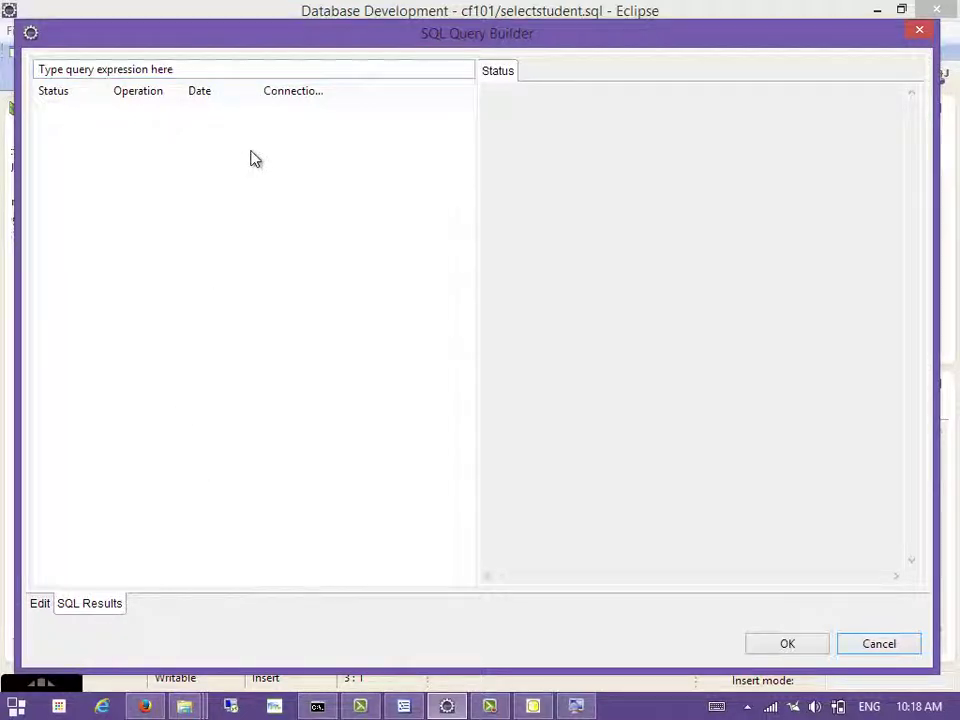
pyautogui.click(203, 70)
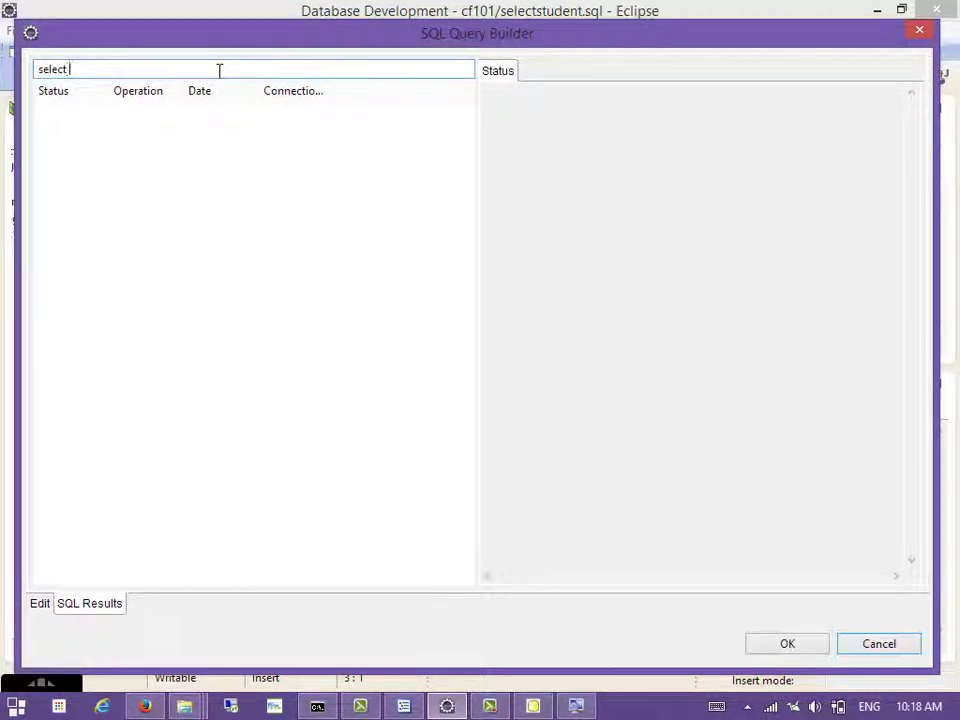
pyautogui.write('select * from factultyulty')
pyautogui.press('Return')
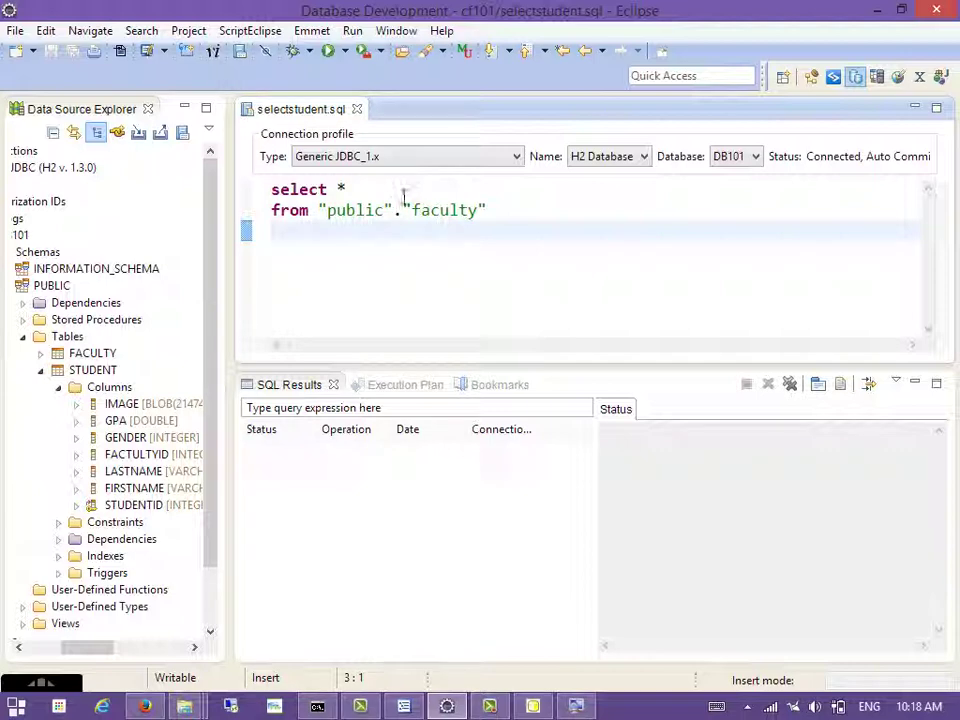
# - Open the faculty query in SQL Query Builder and add the PUBLIC.FACULTY table
pyautogui.rightClick(667, 285)
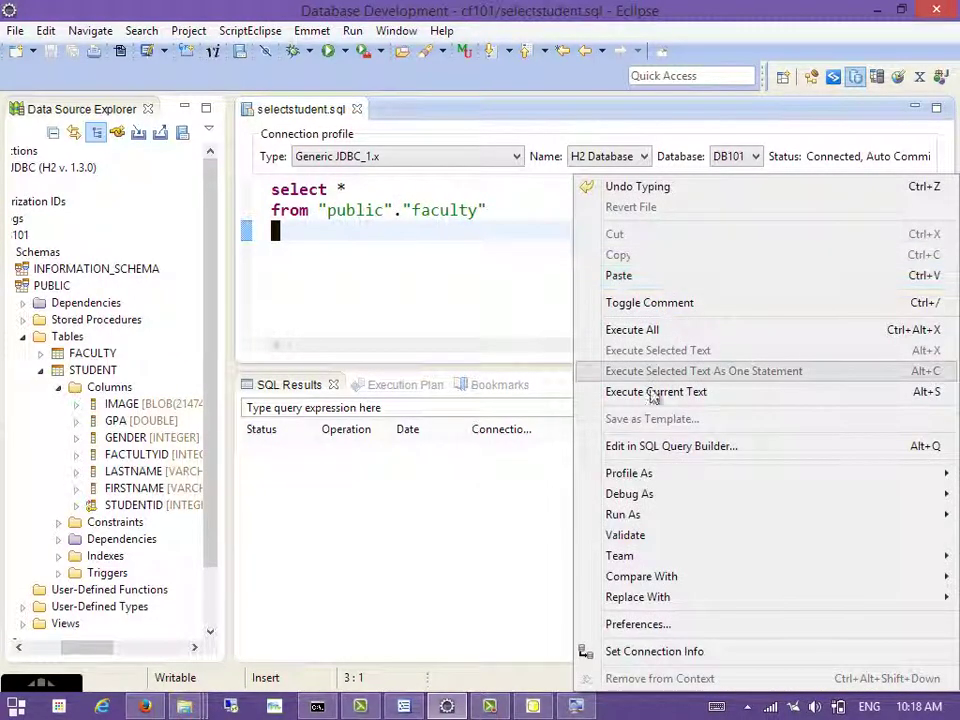
pyautogui.click(668, 447)
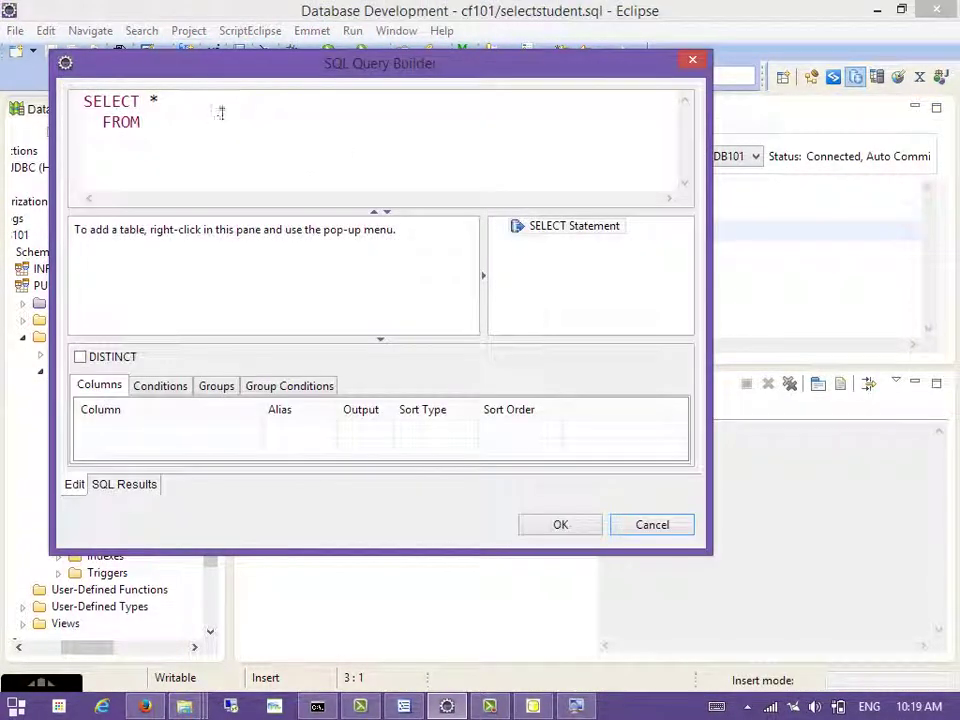
pyautogui.rightClick(204, 262)
pyautogui.click(272, 278)
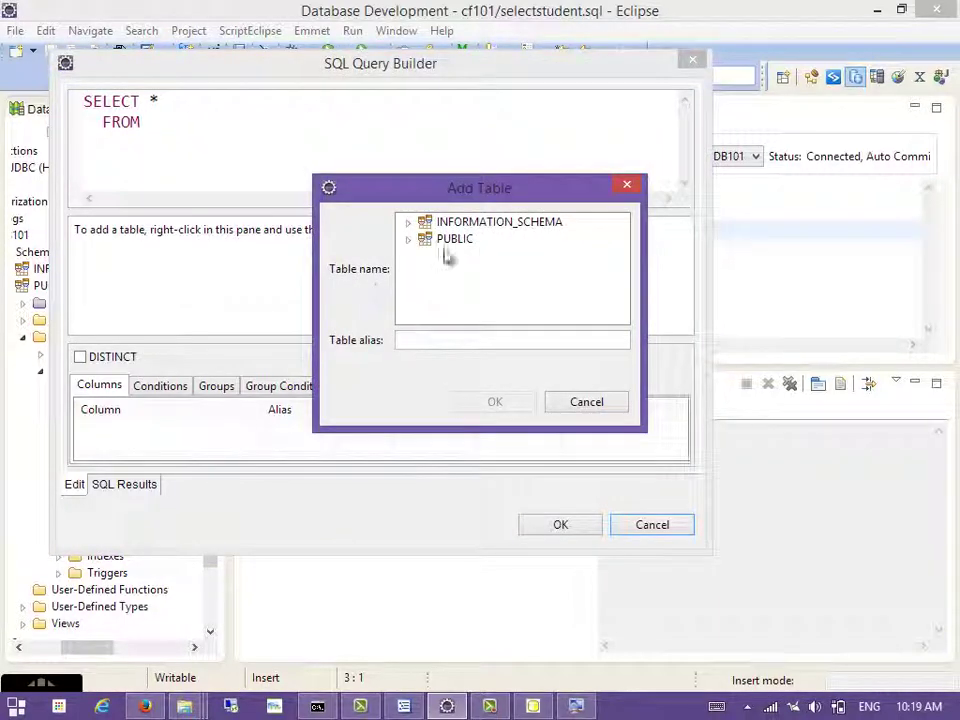
pyautogui.click(407, 240)
pyautogui.click(472, 255)
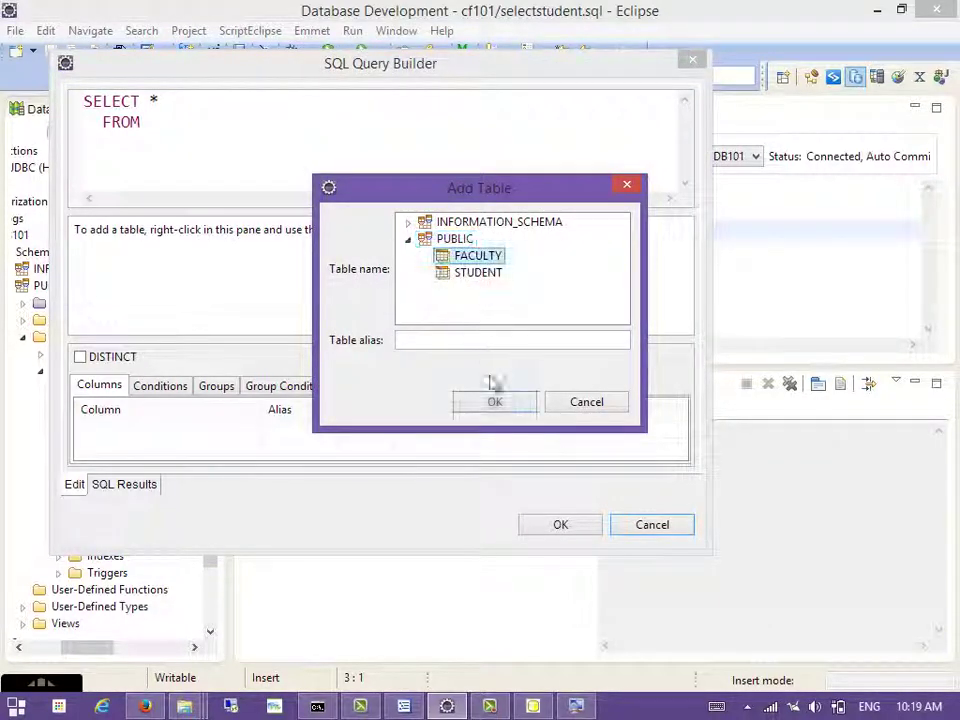
pyautogui.click(495, 401)
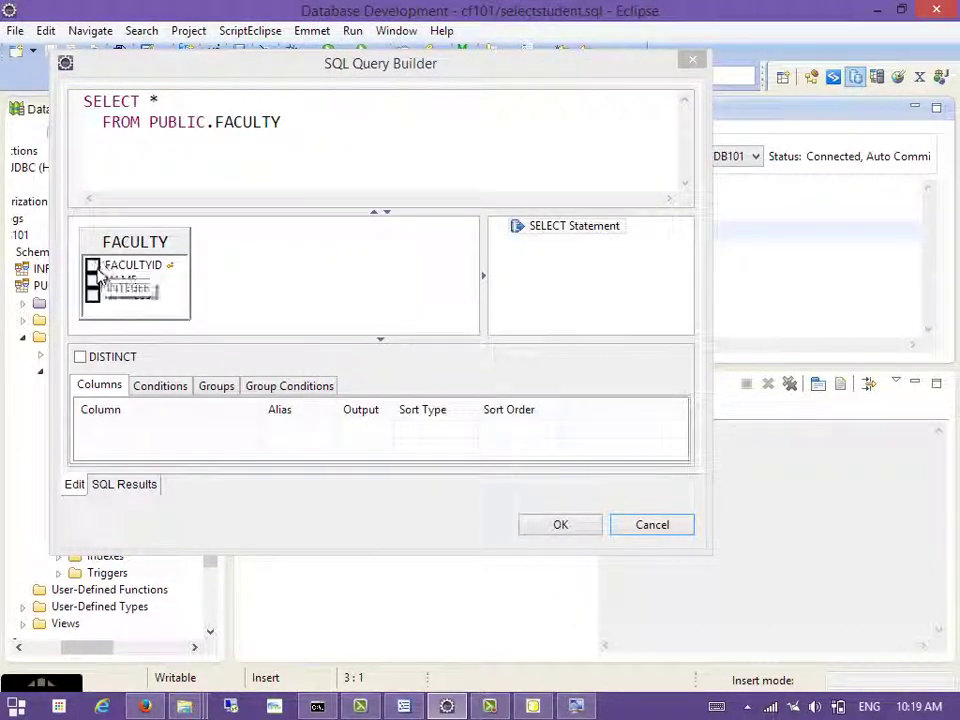
# - Preview the results and insert SELECT * FROM PUBLIC.FACULTY into selectstudent.sql
pyautogui.click(150, 488)
pyautogui.click(78, 486)
pyautogui.click(530, 531)
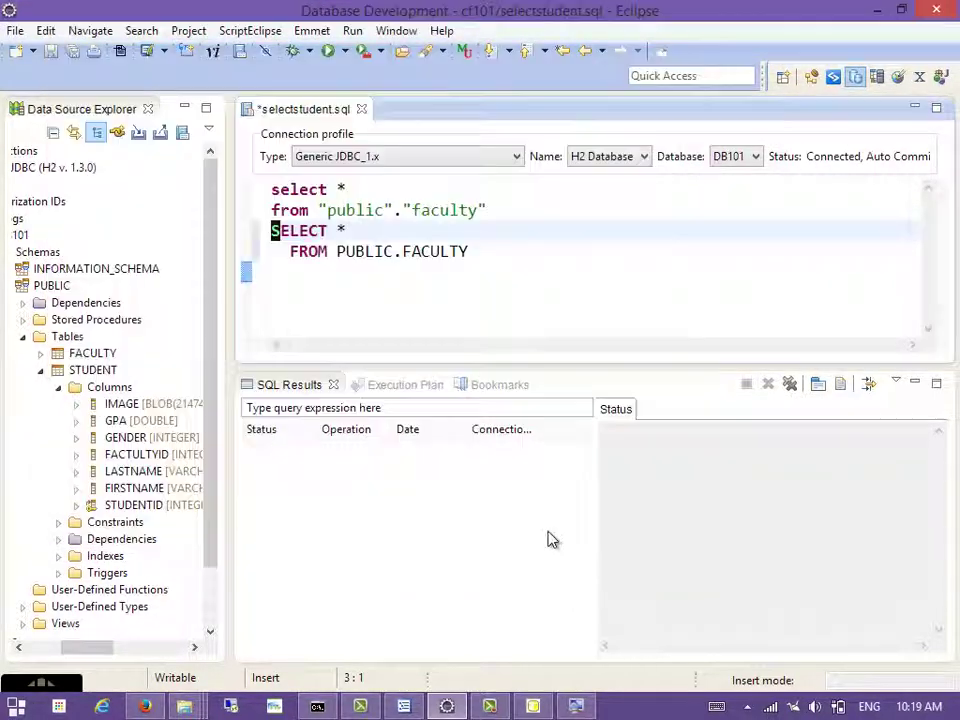
pyautogui.click(523, 293)
# - Delete the old two-line faculty query using Vim commands
pyautogui.press('Escape')
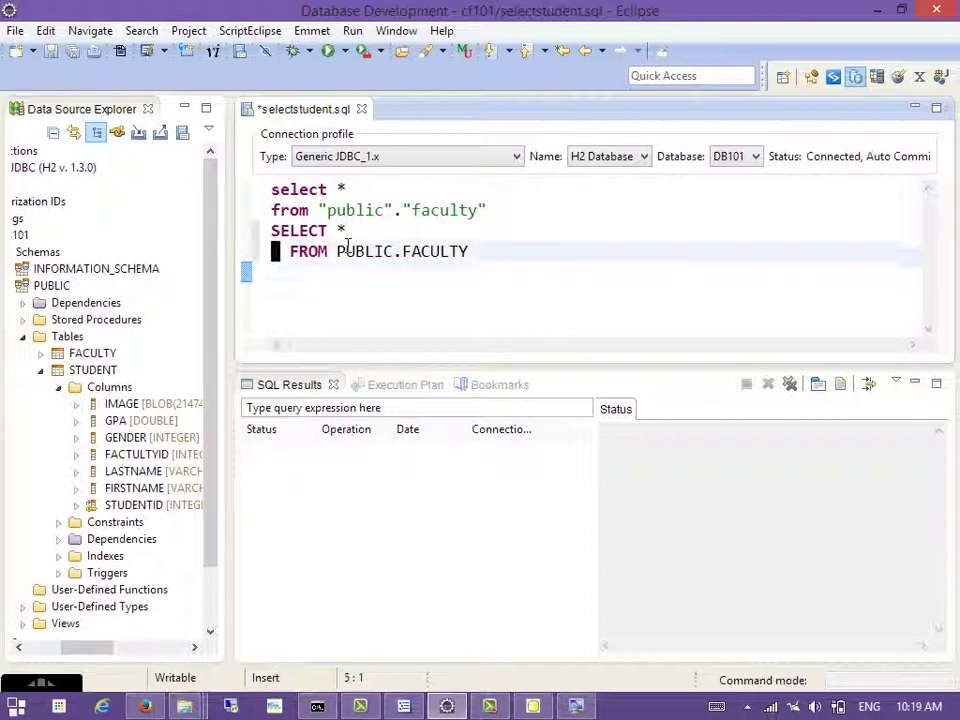
pyautogui.press('g')
pyautogui.press('g')
pyautogui.press('d')
pyautogui.press('d')
pyautogui.press('d')
pyautogui.press('d')
pyautogui.press('j')
pyautogui.press('j')
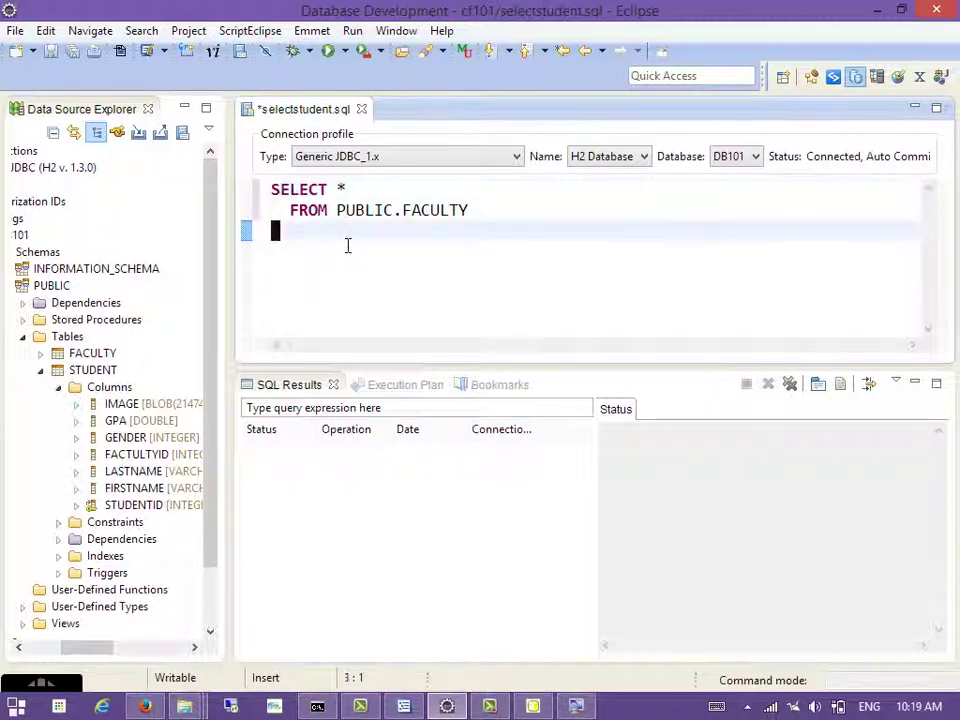
pyautogui.hotkey('ctrl', 'l')
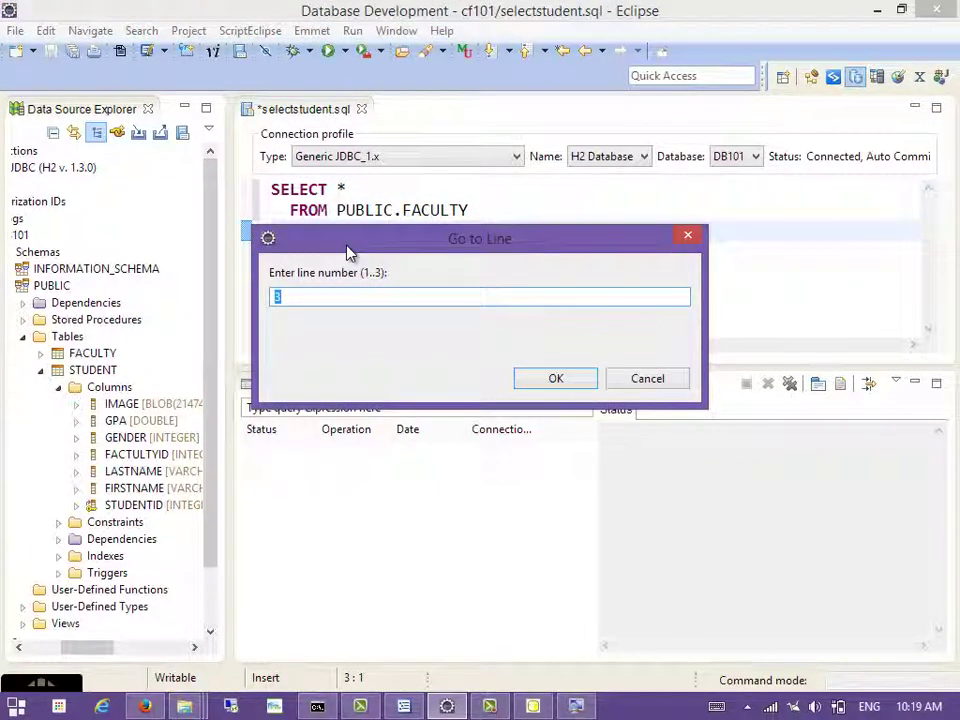
pyautogui.press('Return')
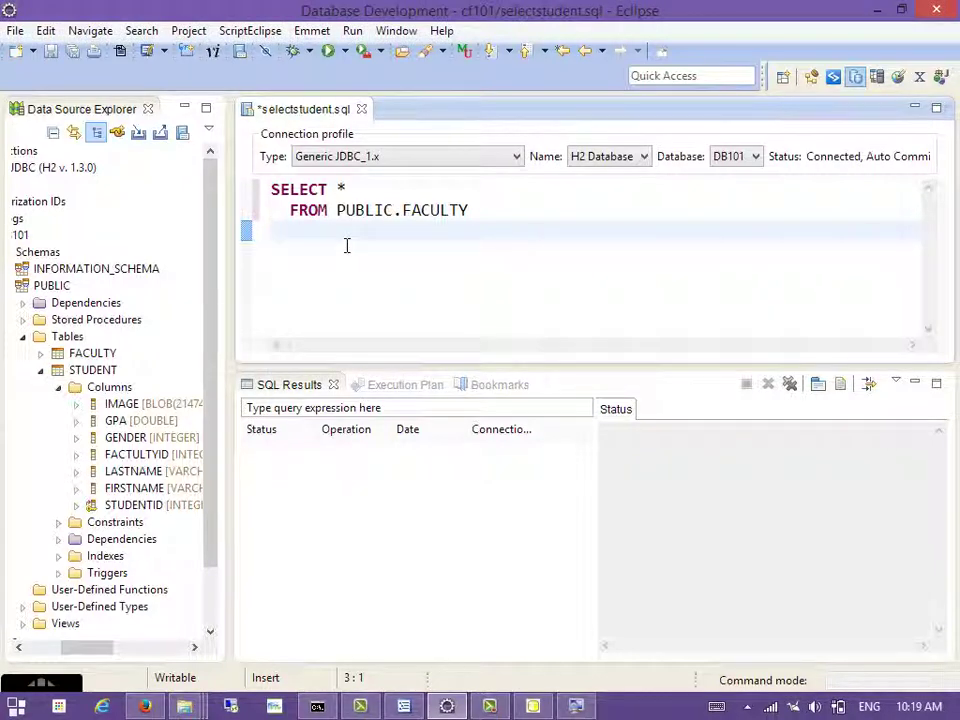
# - Execute All on the file and view the four FACULTY records in Result1
pyautogui.rightClick(386, 231)
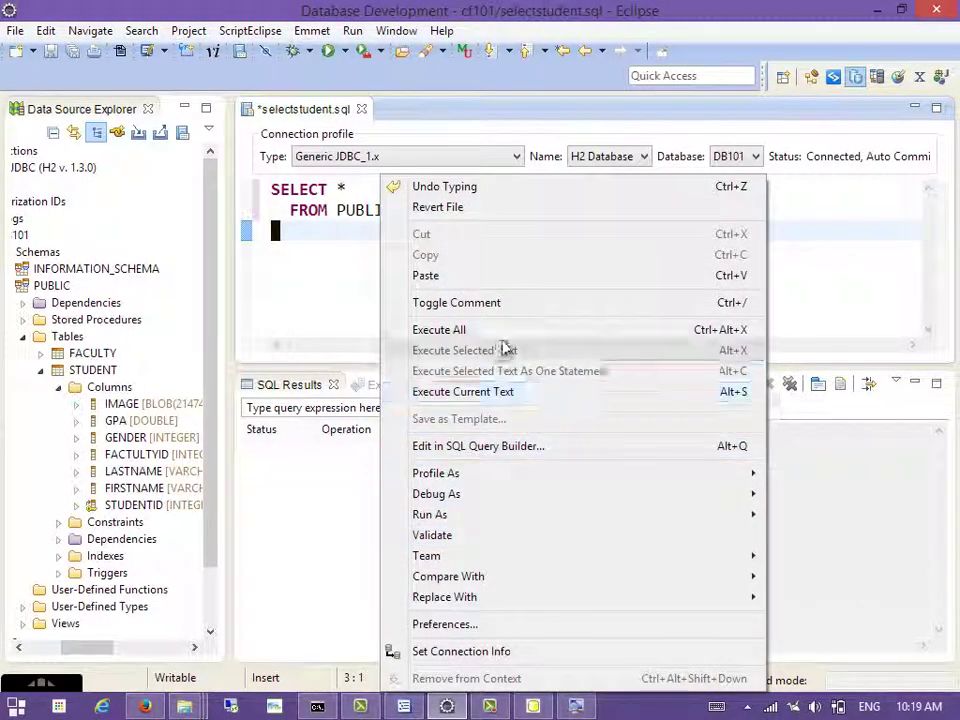
pyautogui.click(311, 223)
pyautogui.click(312, 210)
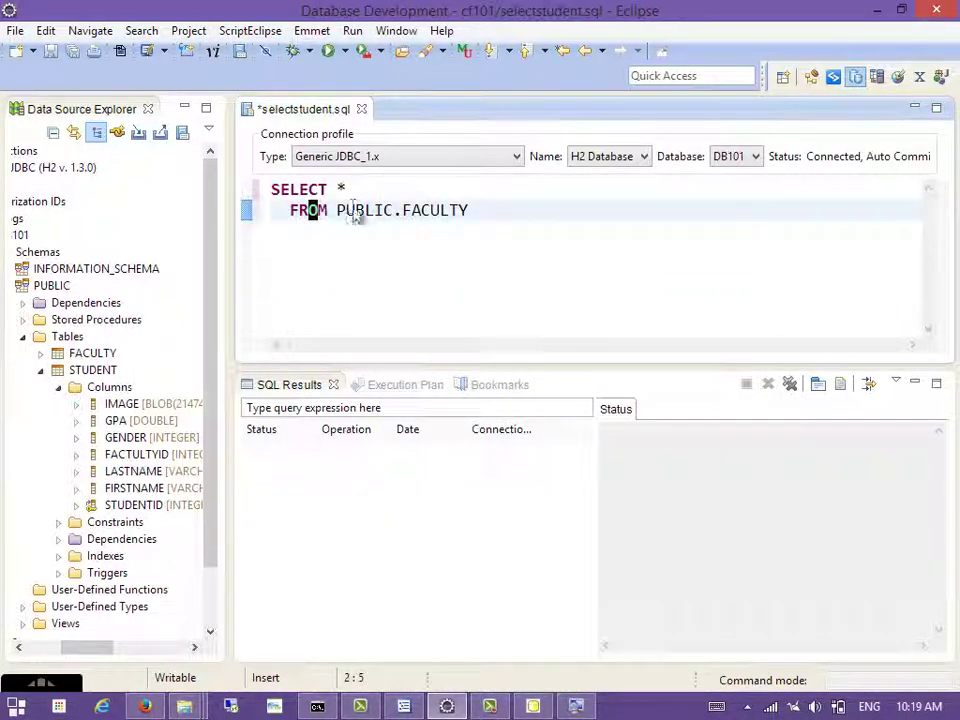
pyautogui.rightClick(356, 216)
pyautogui.click(481, 330)
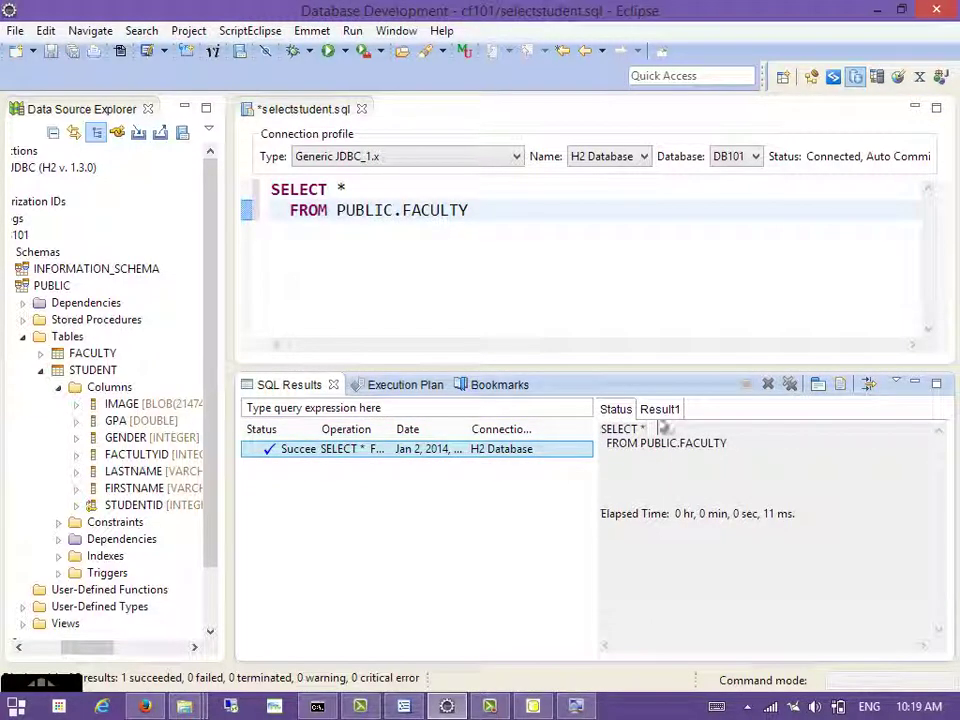
pyautogui.click(660, 409)
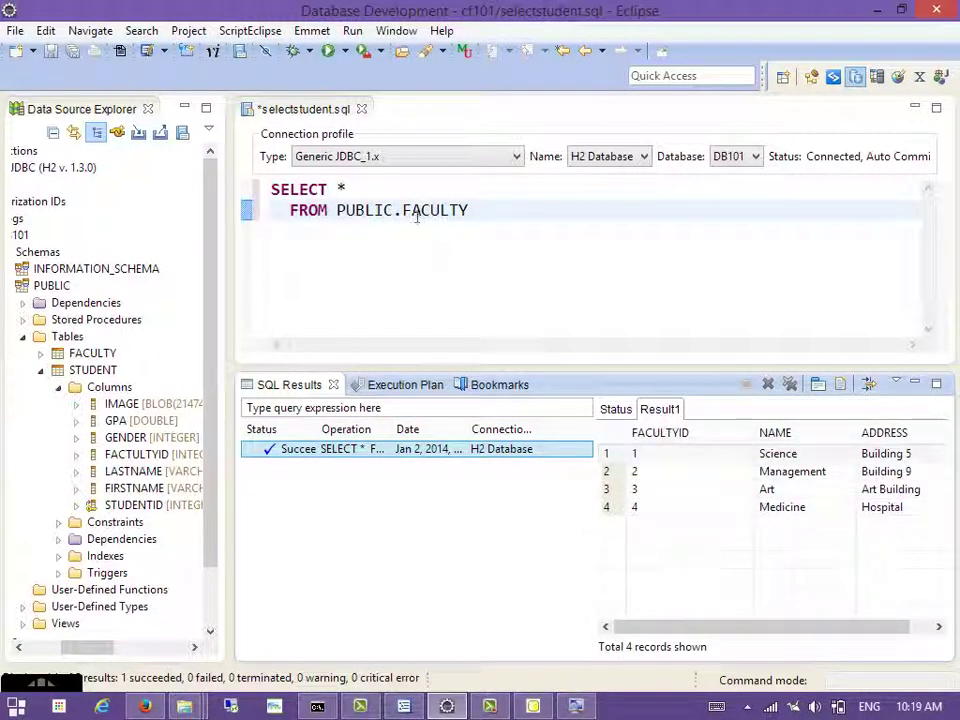
pyautogui.click(388, 189)
# - Add a WHERE FACULTYID > 2 filter and run it, leaving Art and Medicine in Result1
pyautogui.hotkey('ctrl', 'End')
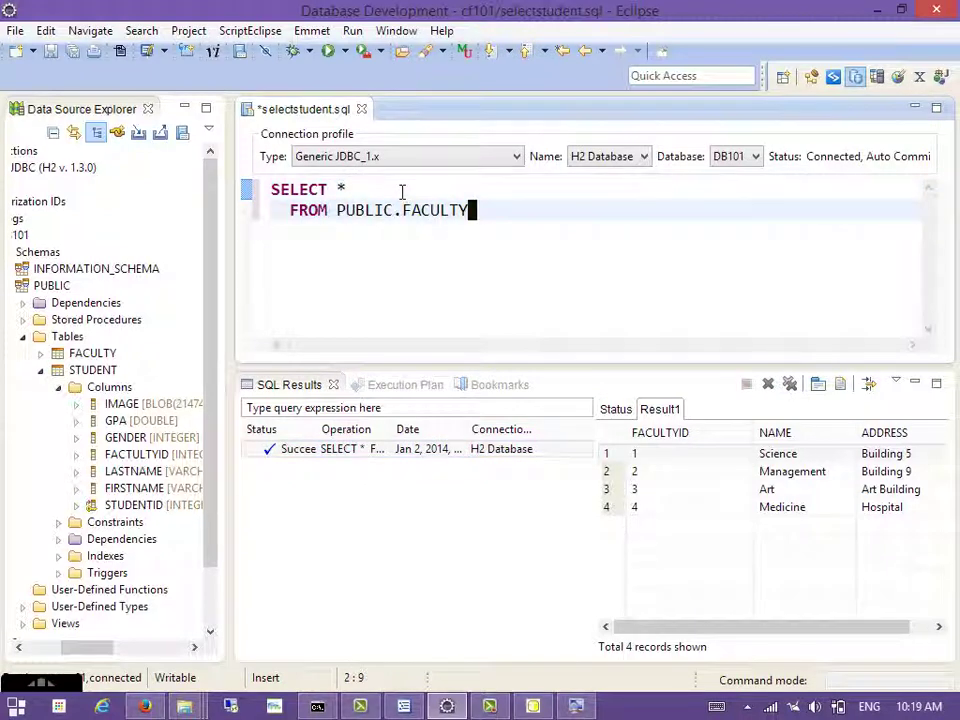
pyautogui.press('Return')
pyautogui.write('WHERE ')
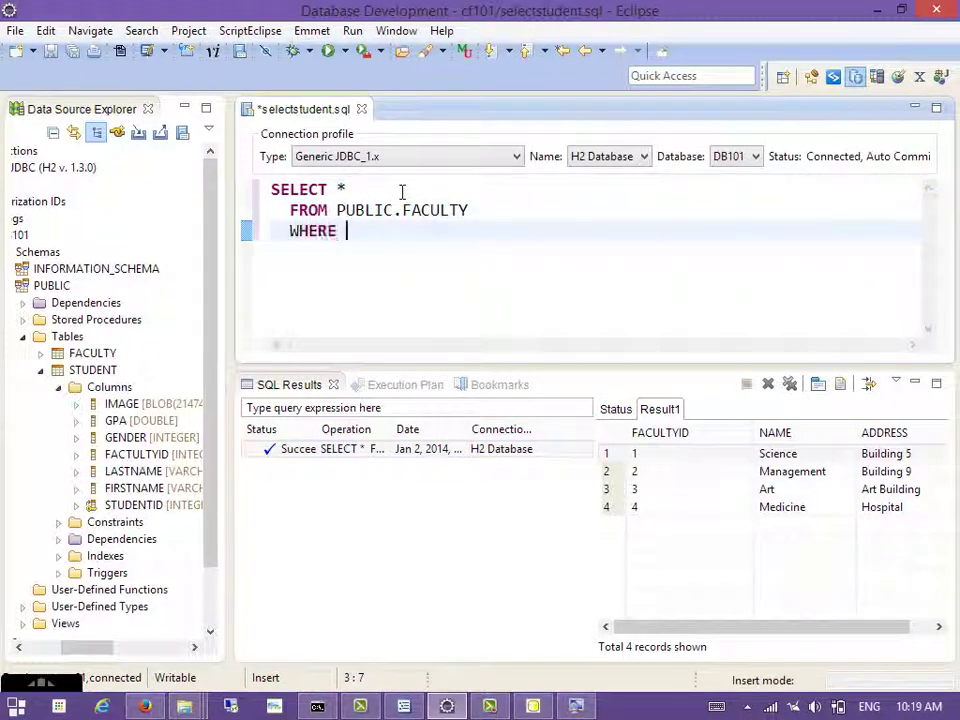
pyautogui.write('FACTU')
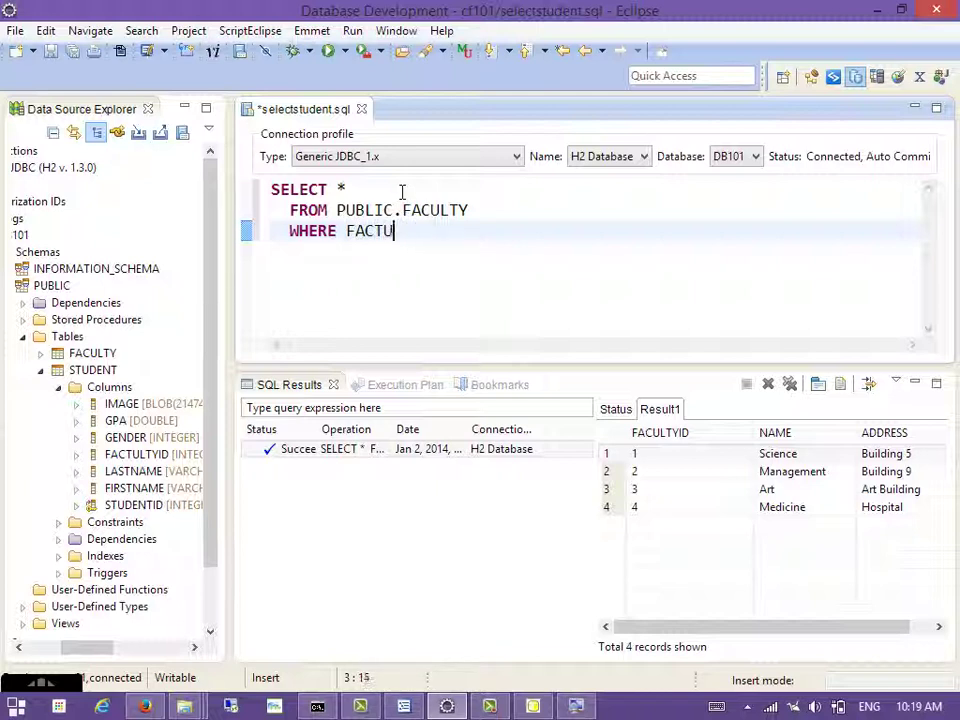
pyautogui.press('BackSpace')
pyautogui.press('BackSpace')
pyautogui.write('ULTYID > 2')
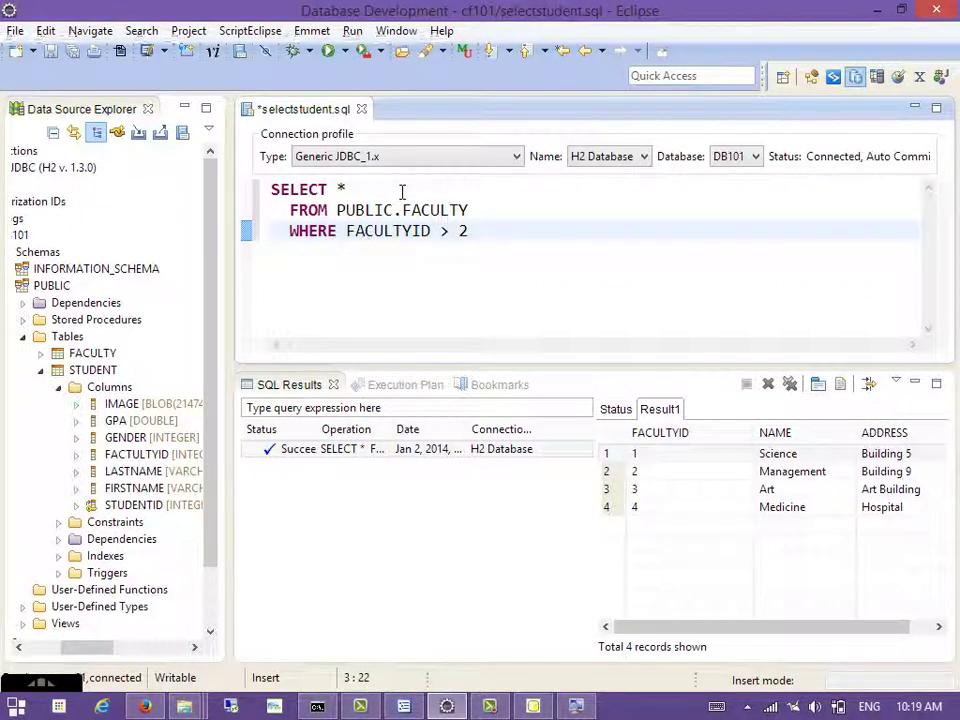
pyautogui.hotkey('alt', 'x')
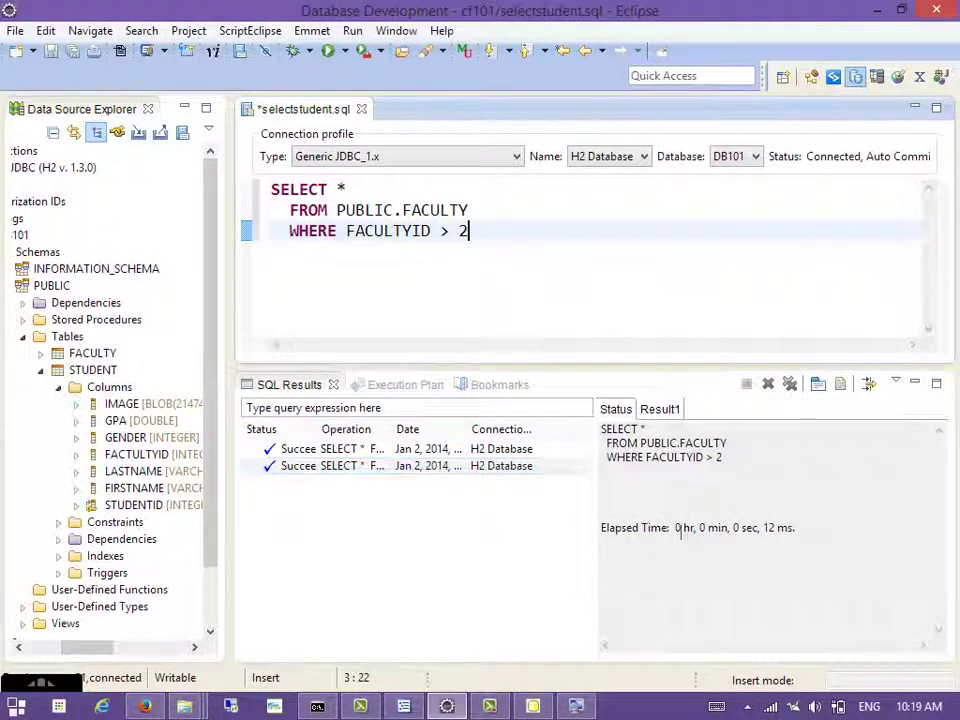
pyautogui.click(665, 410)
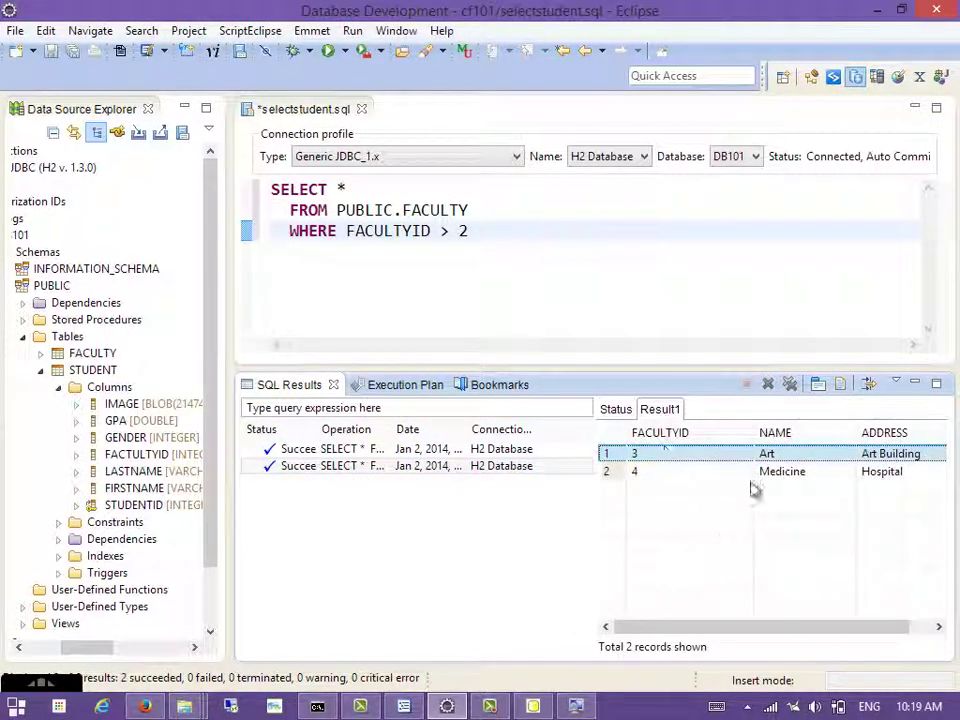
pyautogui.click(523, 252)
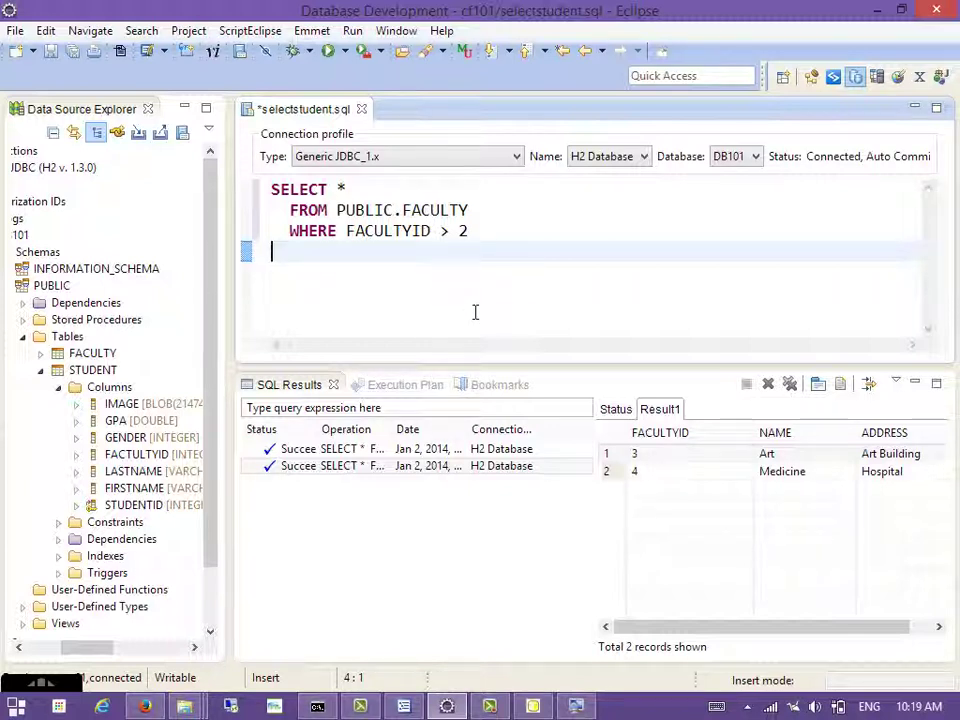
# - Save selectstudent.sql with Ctrl+S and bring up the editor's context menu
pyautogui.hotkey('ctrl', 's')
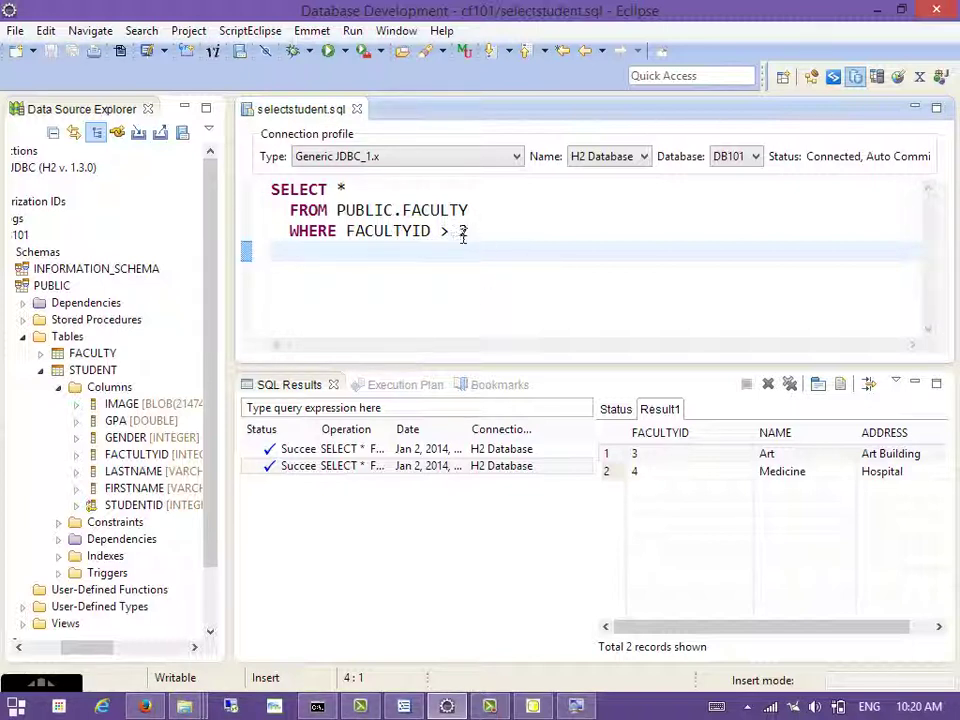
pyautogui.rightClick(403, 252)
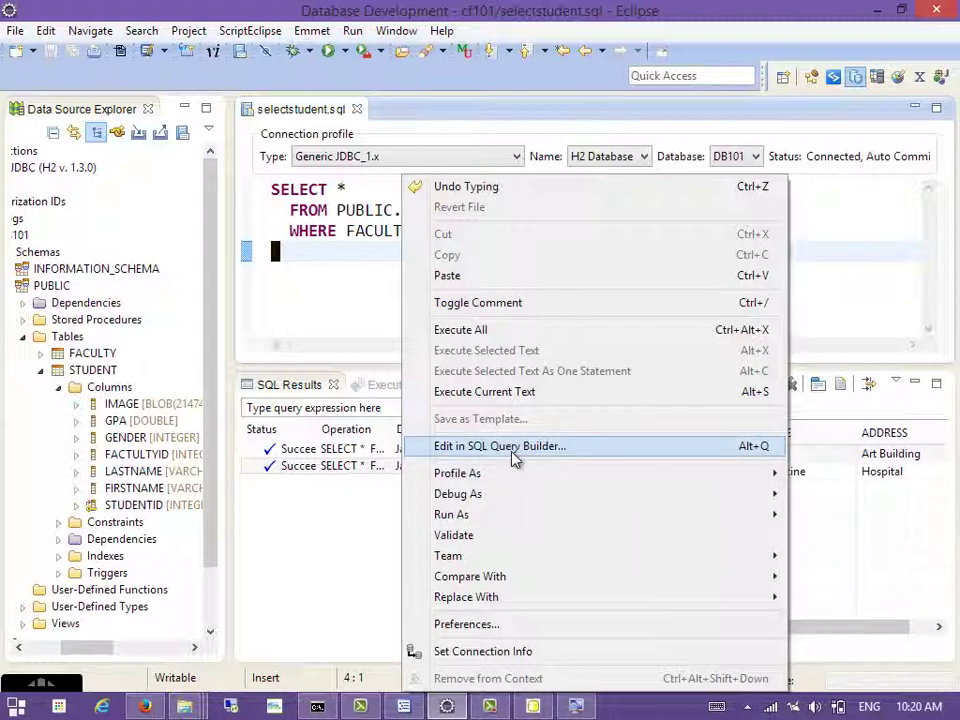
# - Open SQL Query Builder, enlarge its window, and add the FACULTY and STUDENT tables
pyautogui.click(392, 257)
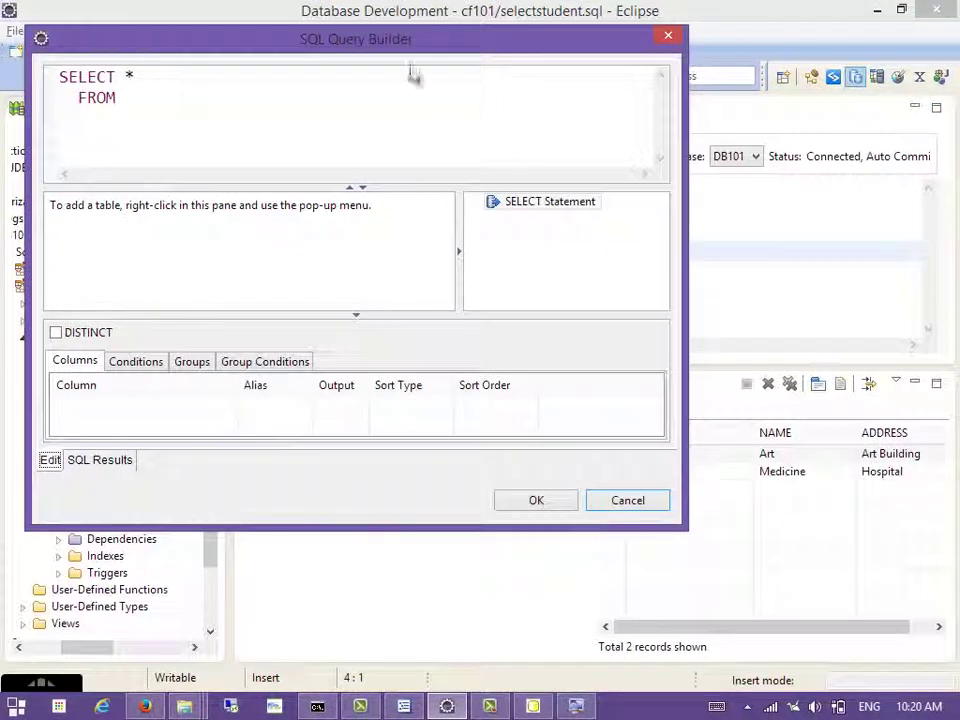
pyautogui.moveTo(430, 52); pyautogui.dragTo(439, 46)
pyautogui.moveTo(692, 489); pyautogui.dragTo(862, 593)
pyautogui.rightClick(353, 316)
pyautogui.click(399, 324)
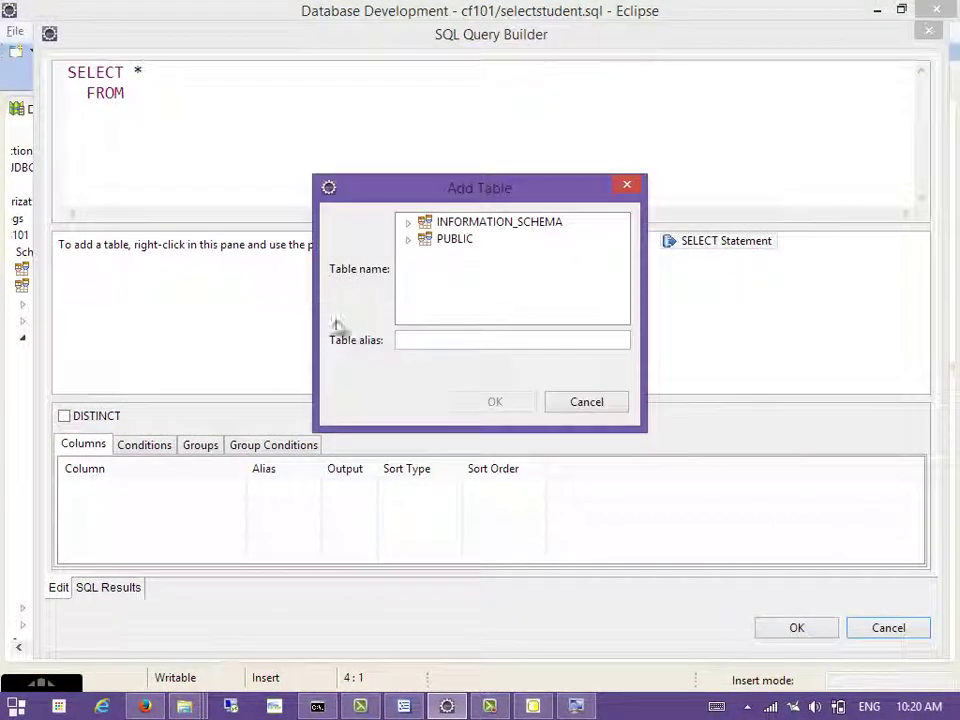
pyautogui.click(408, 239)
pyautogui.click(470, 272)
pyautogui.click(468, 256)
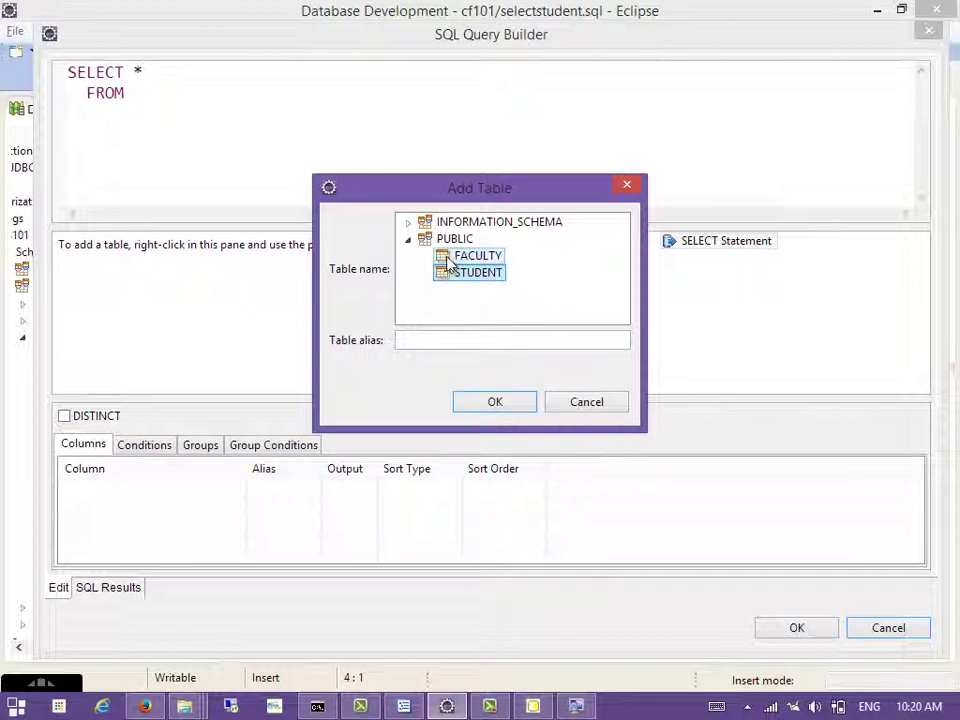
pyautogui.click(470, 273)
pyautogui.hotkey('shift', 'Up')
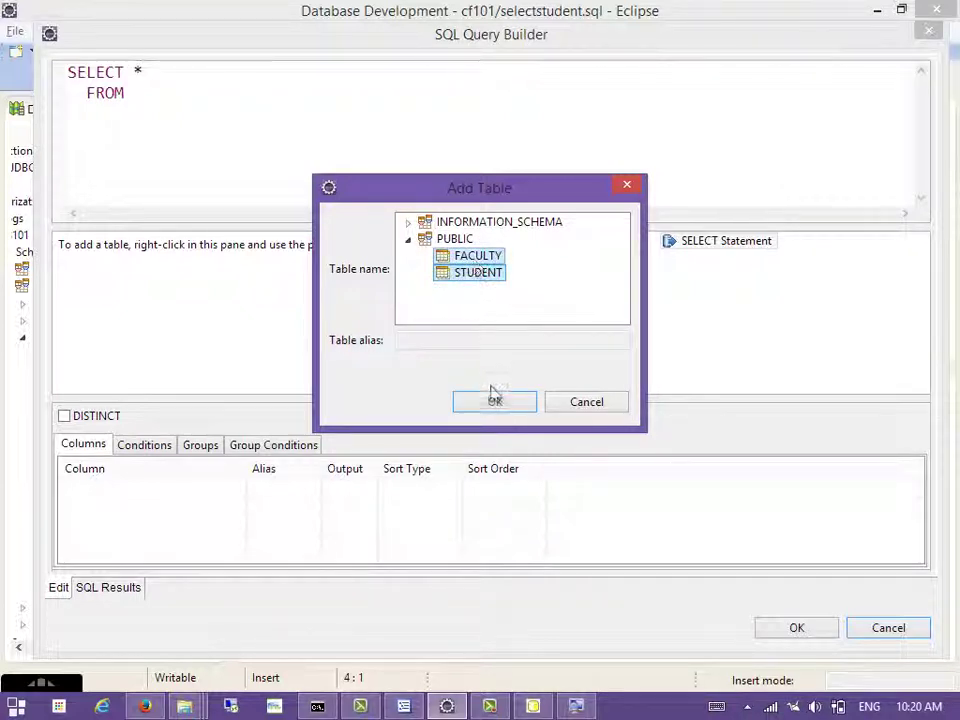
pyautogui.click(494, 400)
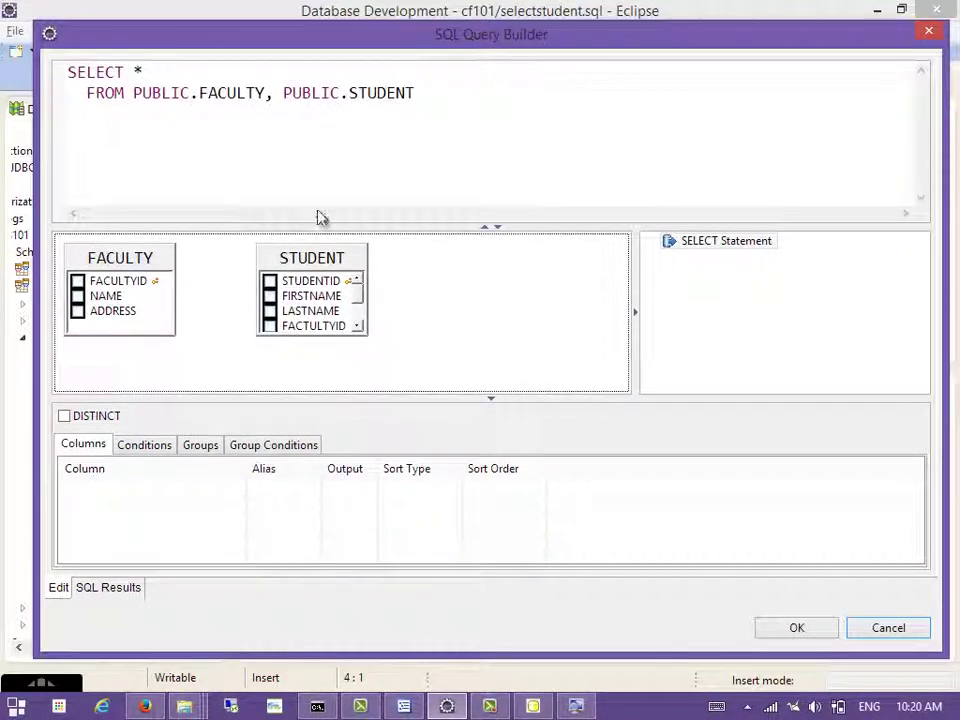
# - Arrange the diagram with STUDENT on the left and FACULTY on the right
pyautogui.click(332, 257)
pyautogui.moveTo(352, 272); pyautogui.dragTo(425, 286)
pyautogui.click(128, 262)
pyautogui.moveTo(128, 262); pyautogui.dragTo(541, 277)
pyautogui.moveTo(401, 270); pyautogui.dragTo(271, 260)
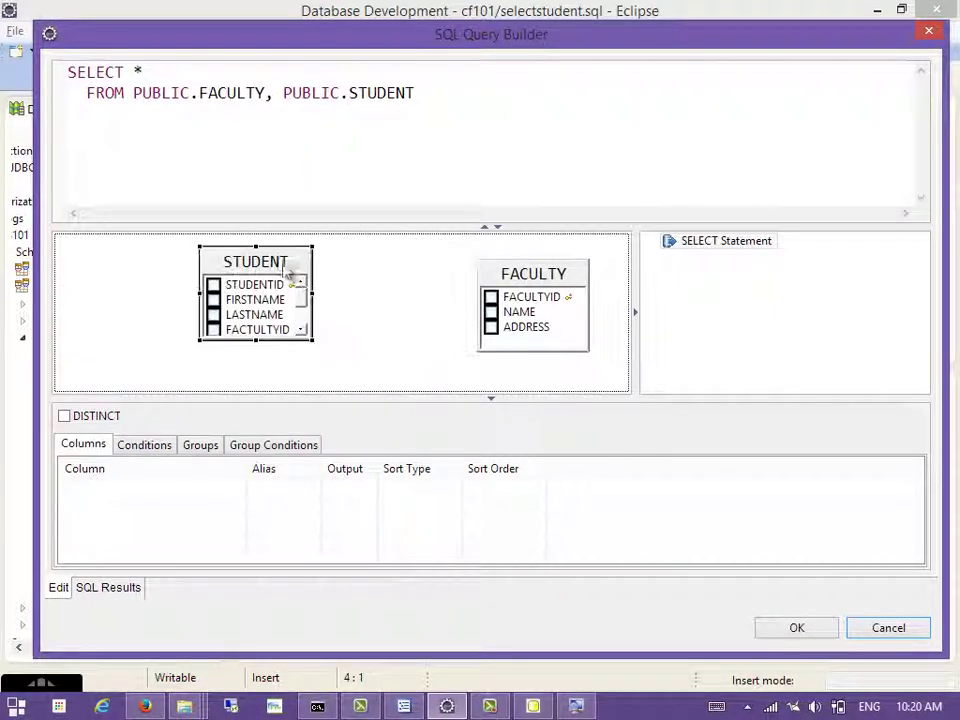
pyautogui.moveTo(527, 283); pyautogui.dragTo(473, 284)
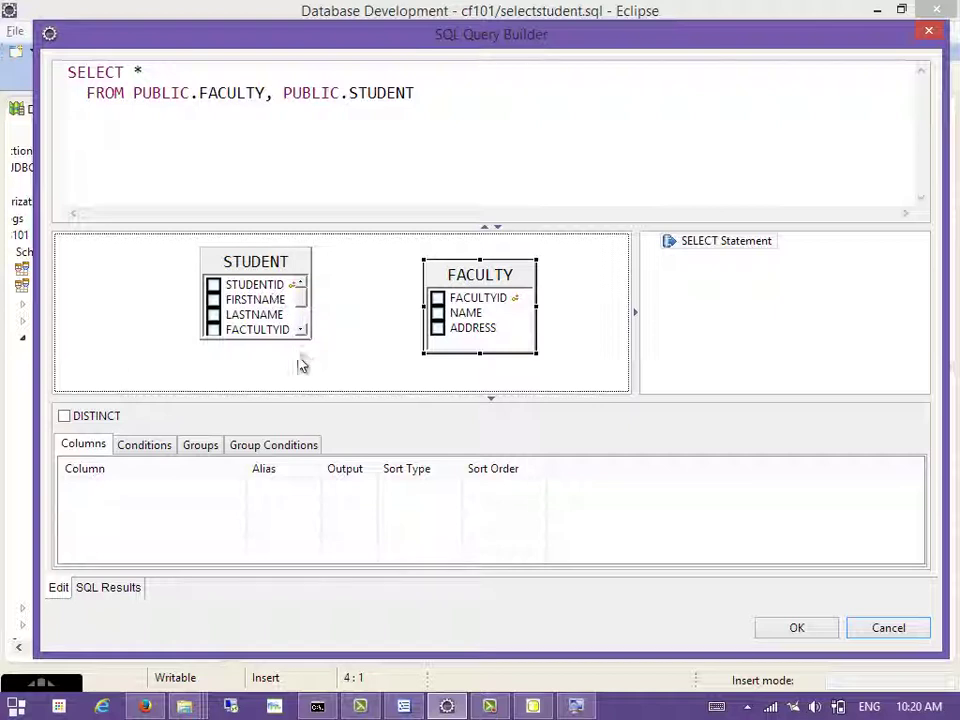
pyautogui.click(296, 334)
pyautogui.moveTo(252, 322); pyautogui.dragTo(257, 388)
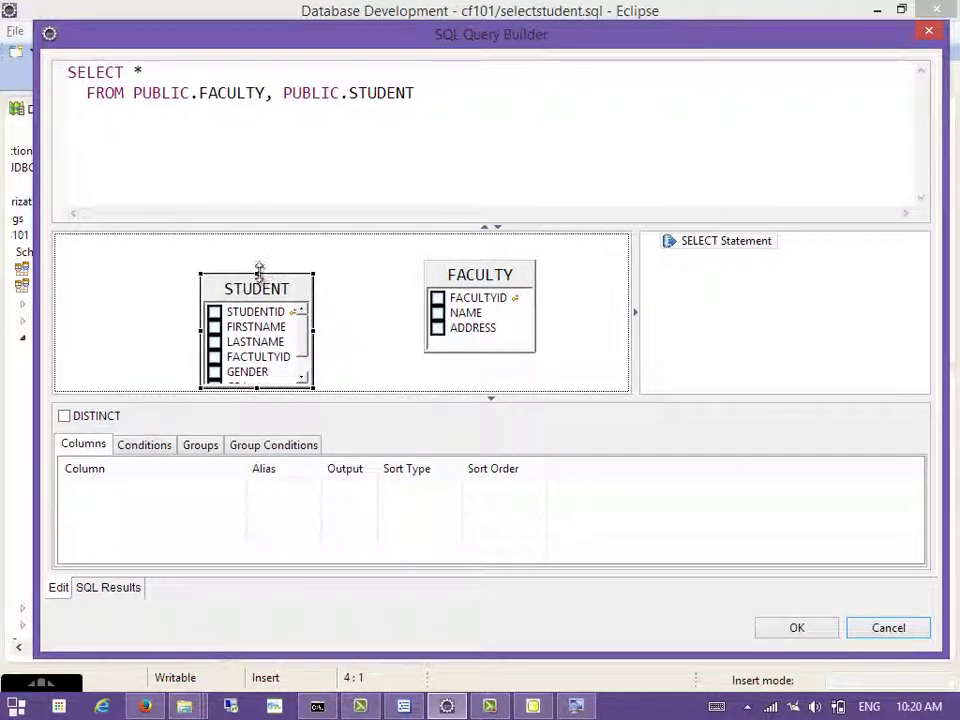
pyautogui.moveTo(260, 242); pyautogui.dragTo(259, 233)
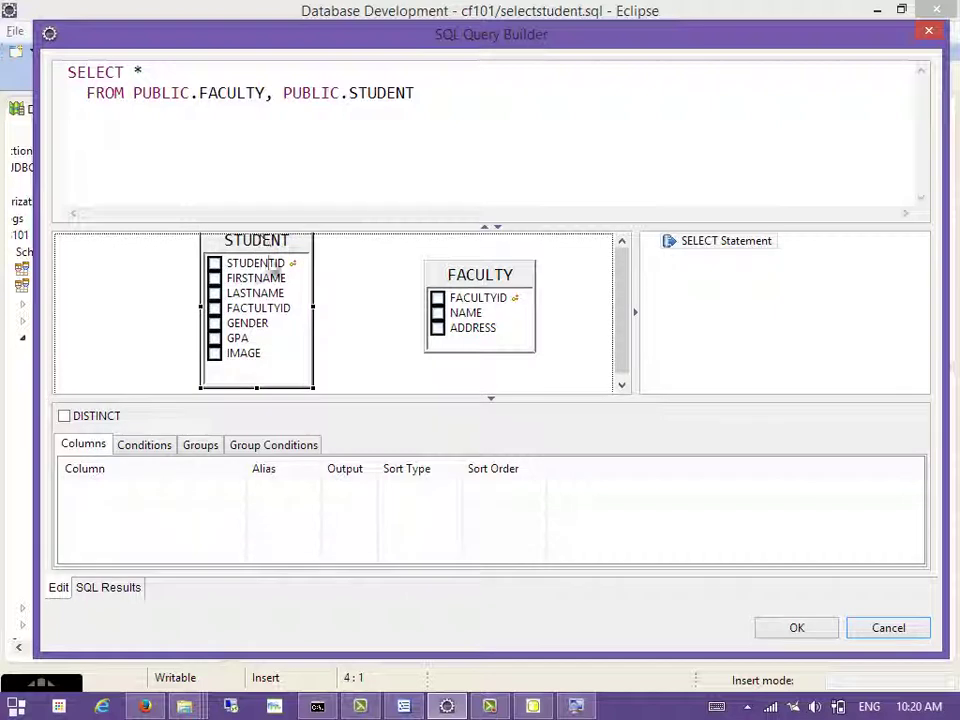
# - Tick STUDENTID, FIRSTNAME, LASTNAME and FACULTY.NAME as output columns
pyautogui.click(215, 263)
pyautogui.click(215, 278)
pyautogui.click(215, 293)
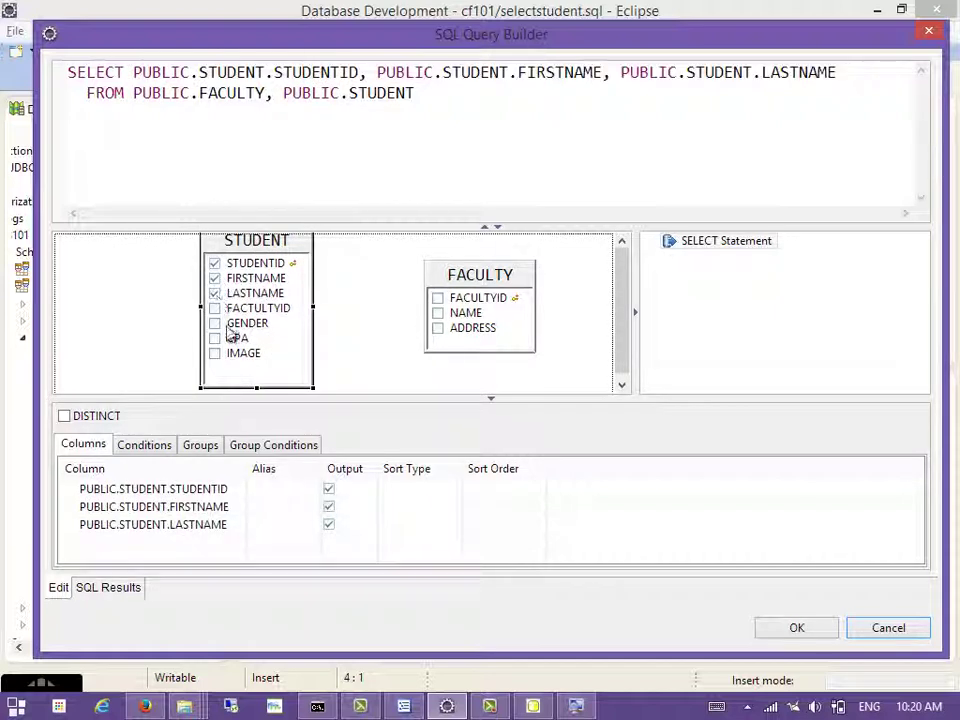
pyautogui.click(437, 313)
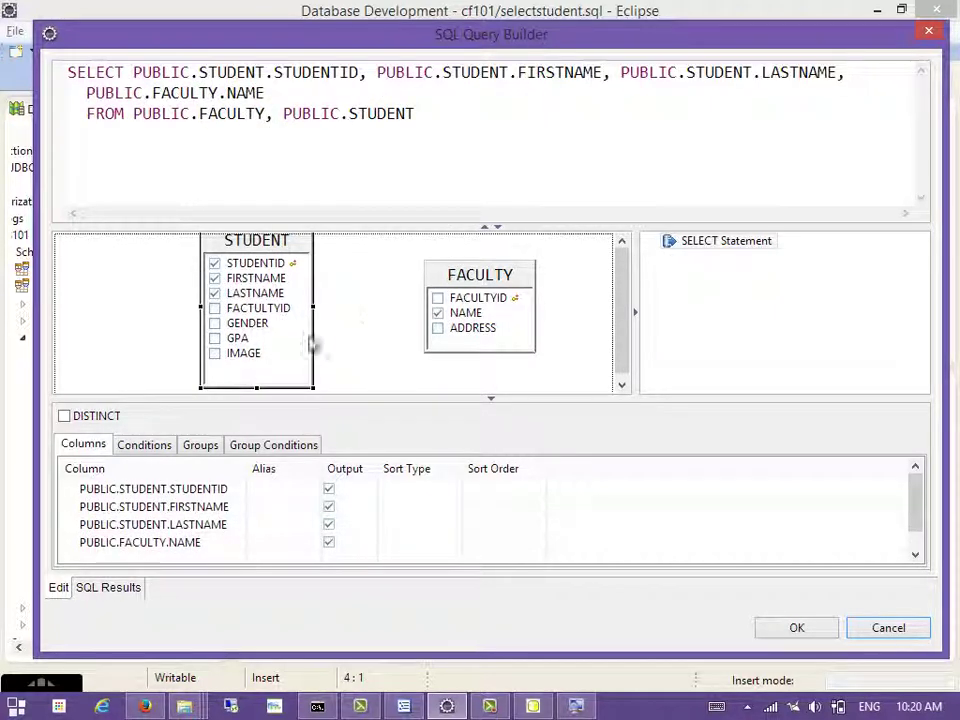
pyautogui.click(466, 313)
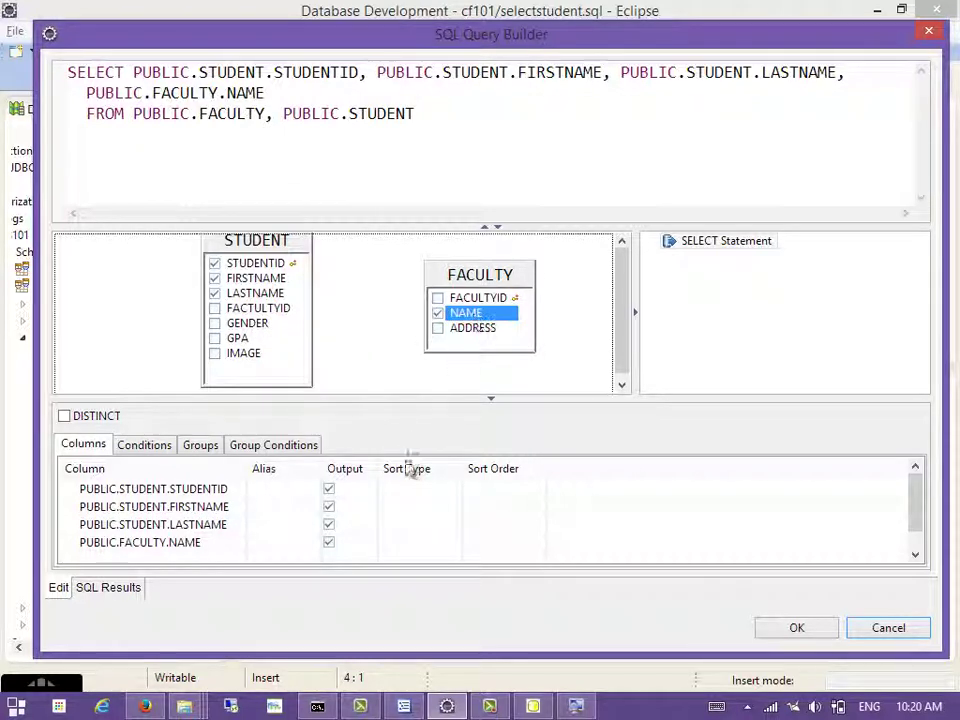
# - Alias the faculty NAME column as FacultyName and add the GENDER column
pyautogui.click(390, 542)
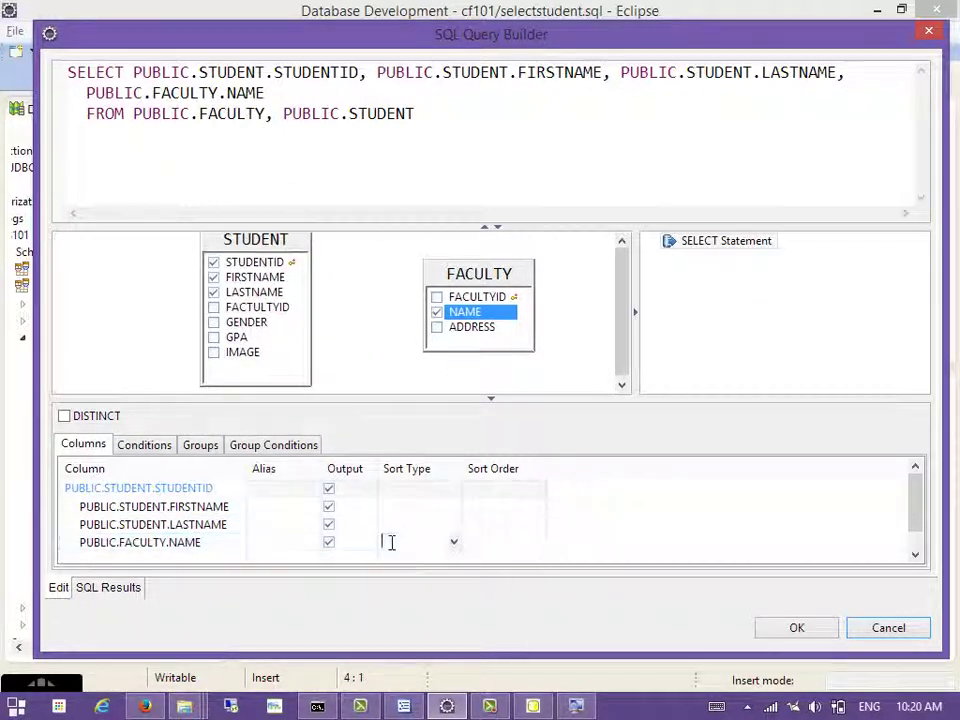
pyautogui.click(305, 542)
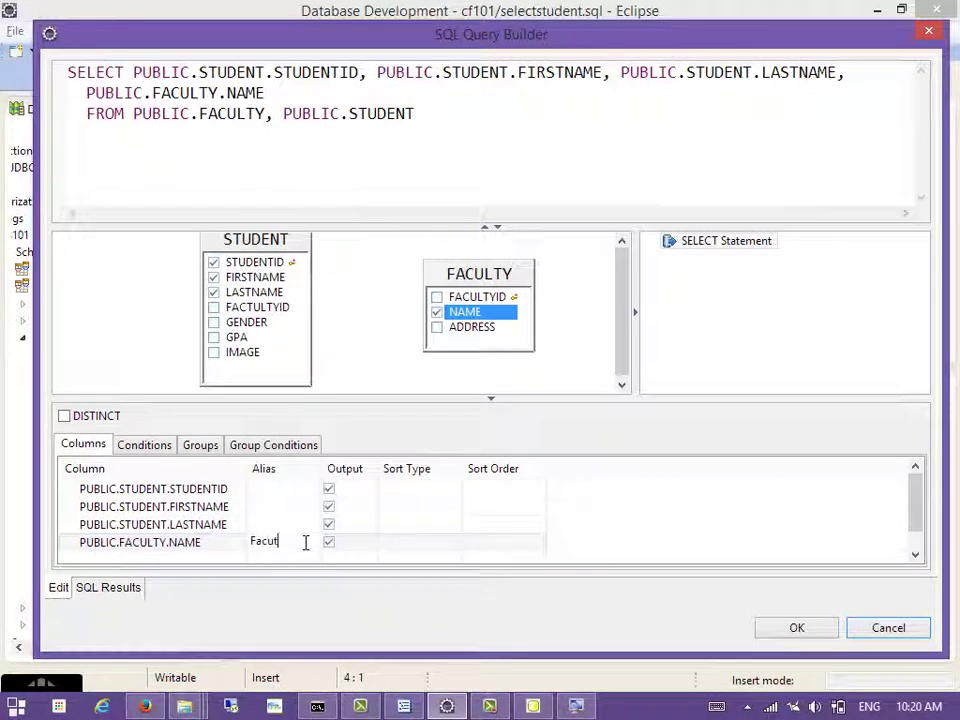
pyautogui.write('FacultyName')
pyautogui.press('Return')
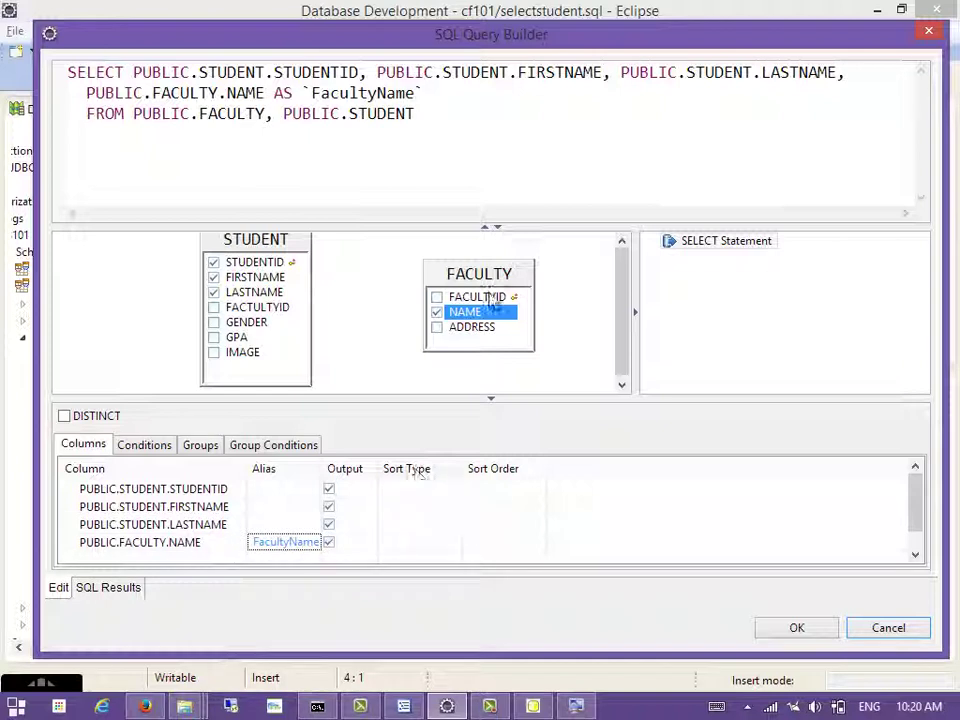
pyautogui.click(315, 92)
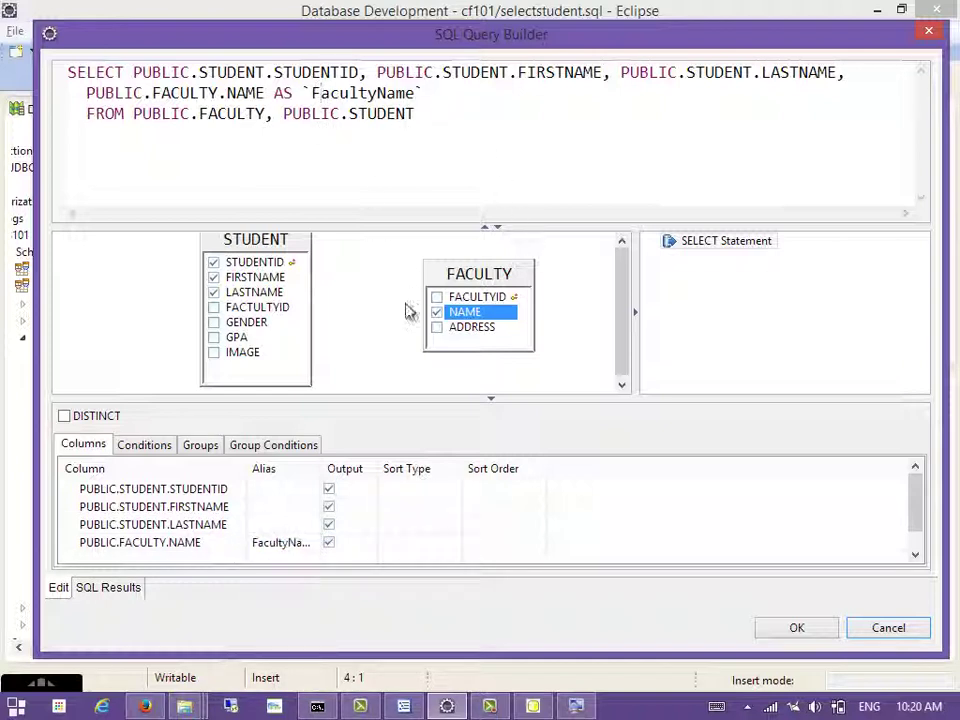
pyautogui.click(215, 324)
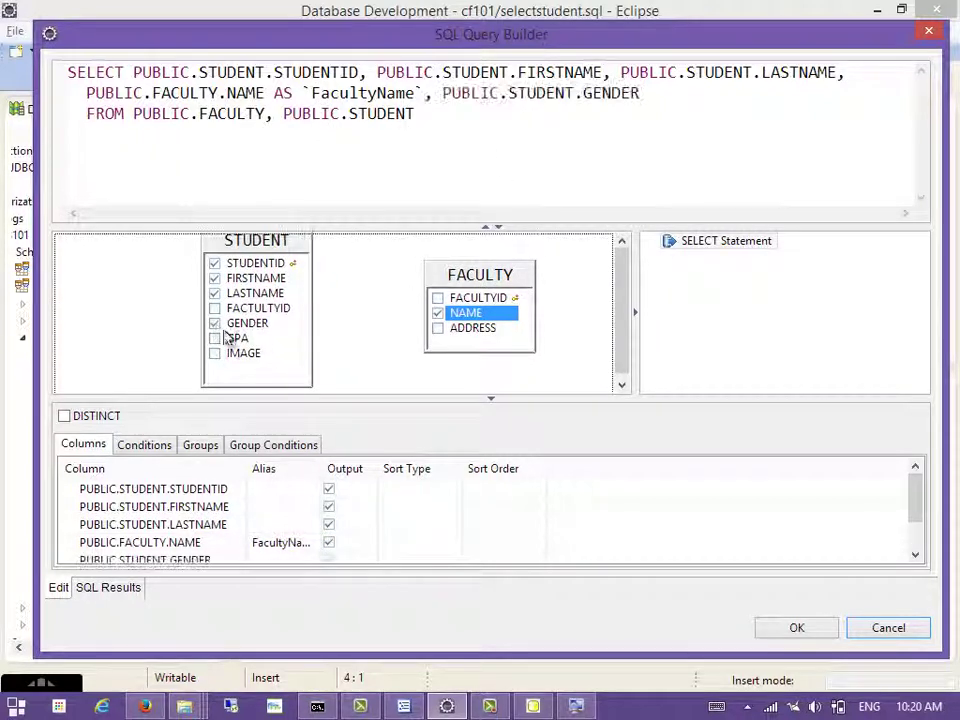
# - Open the Conditions tab and add a new condition row
pyautogui.click(463, 126)
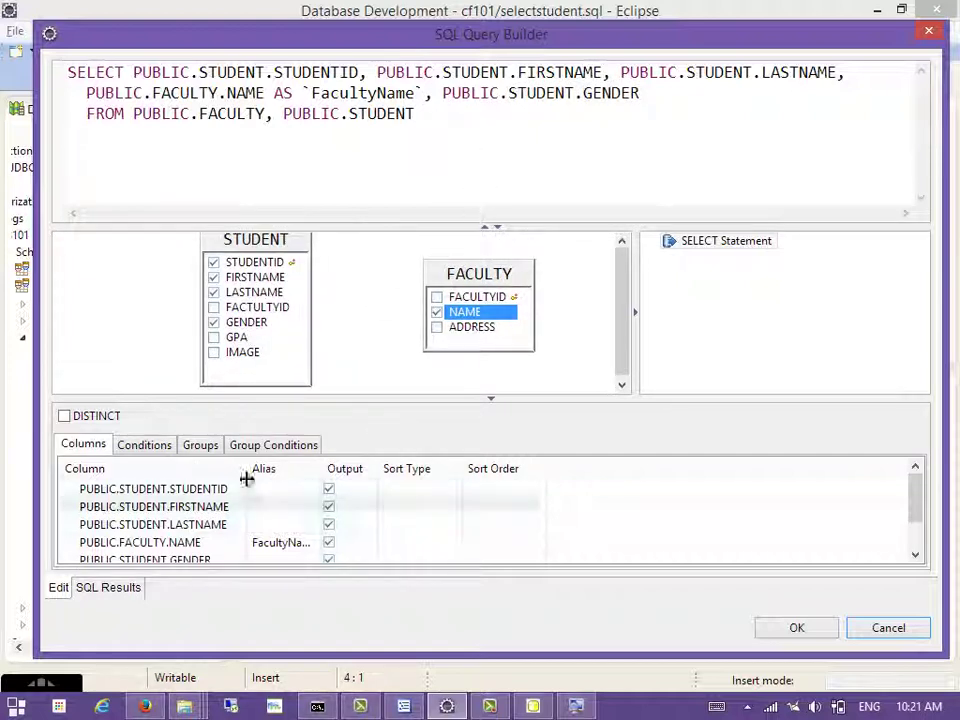
pyautogui.click(146, 445)
pyautogui.click(206, 491)
pyautogui.click(201, 488)
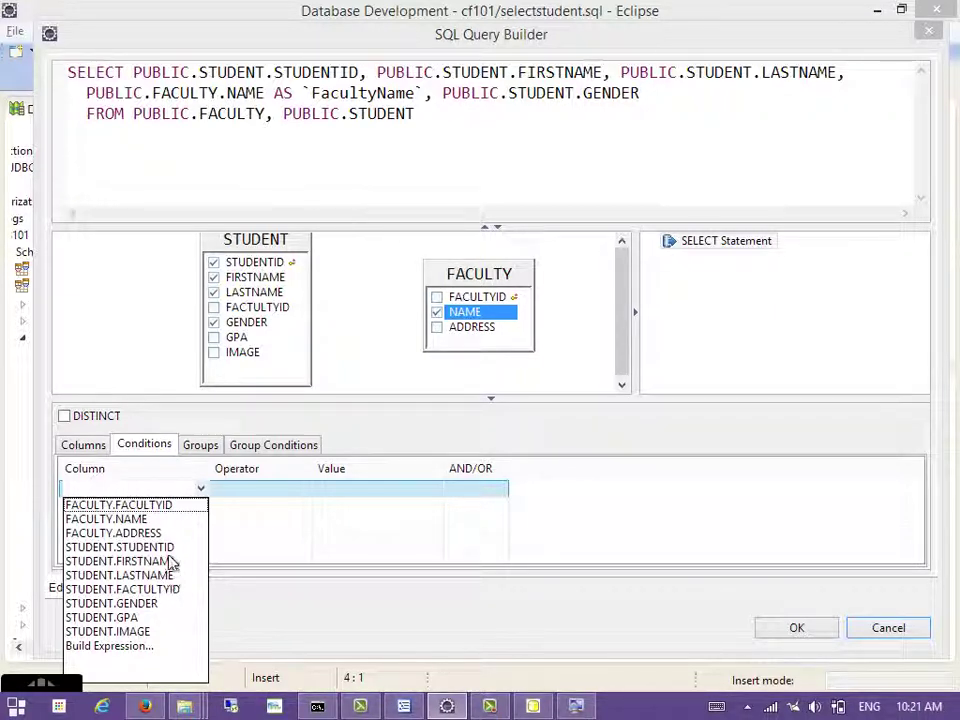
# - Build the join condition STUDENT.FACTULTYID = FACULTY.FACULTYID
pyautogui.click(188, 505)
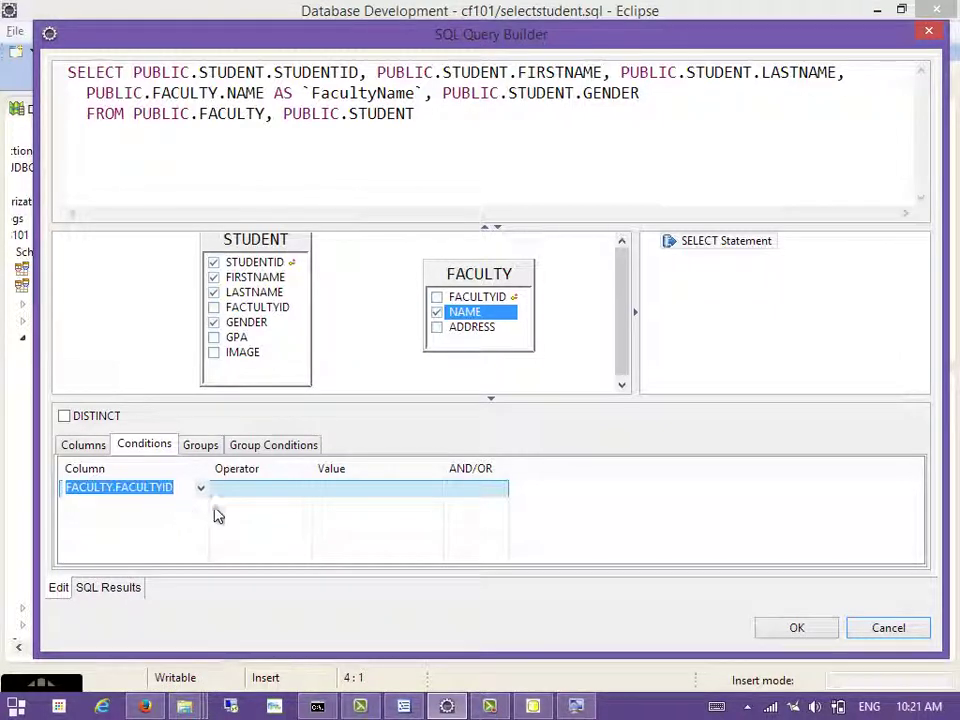
pyautogui.click(311, 497)
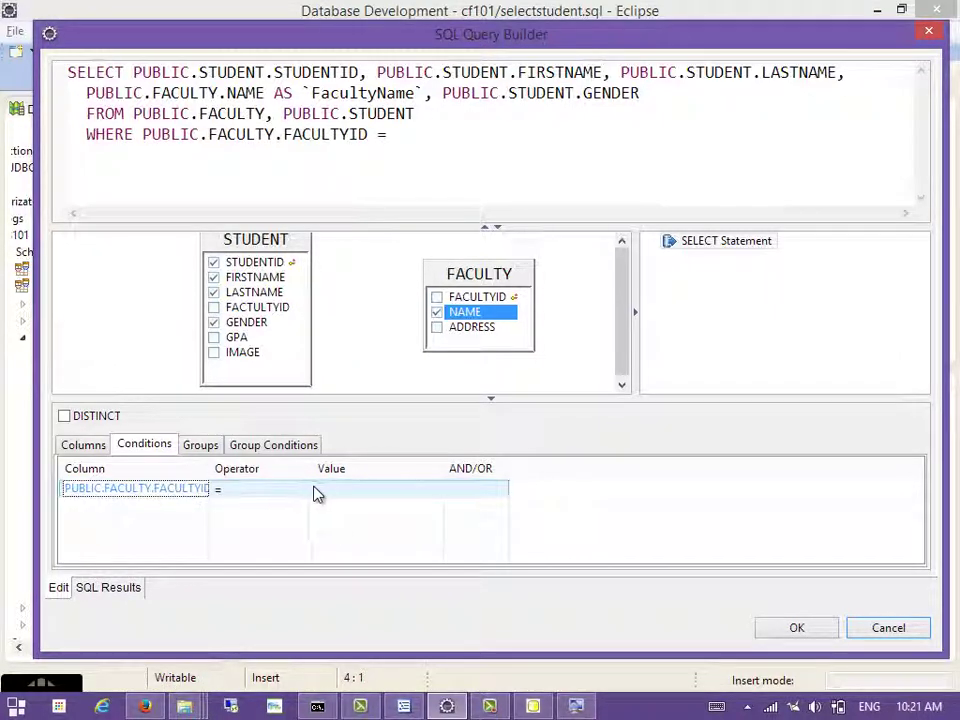
pyautogui.click(409, 500)
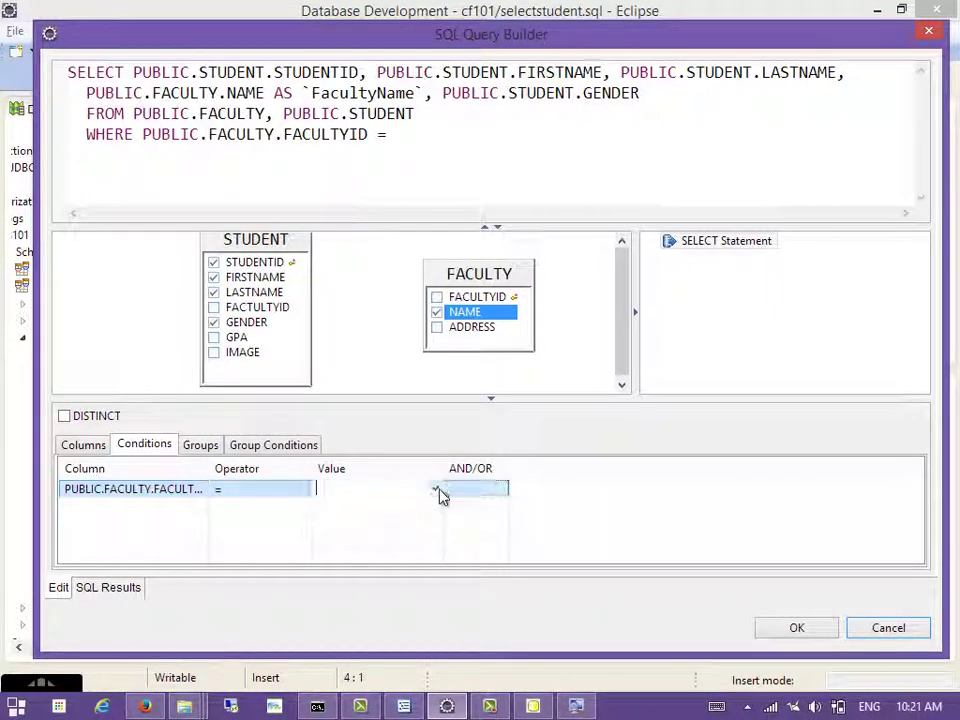
pyautogui.click(439, 494)
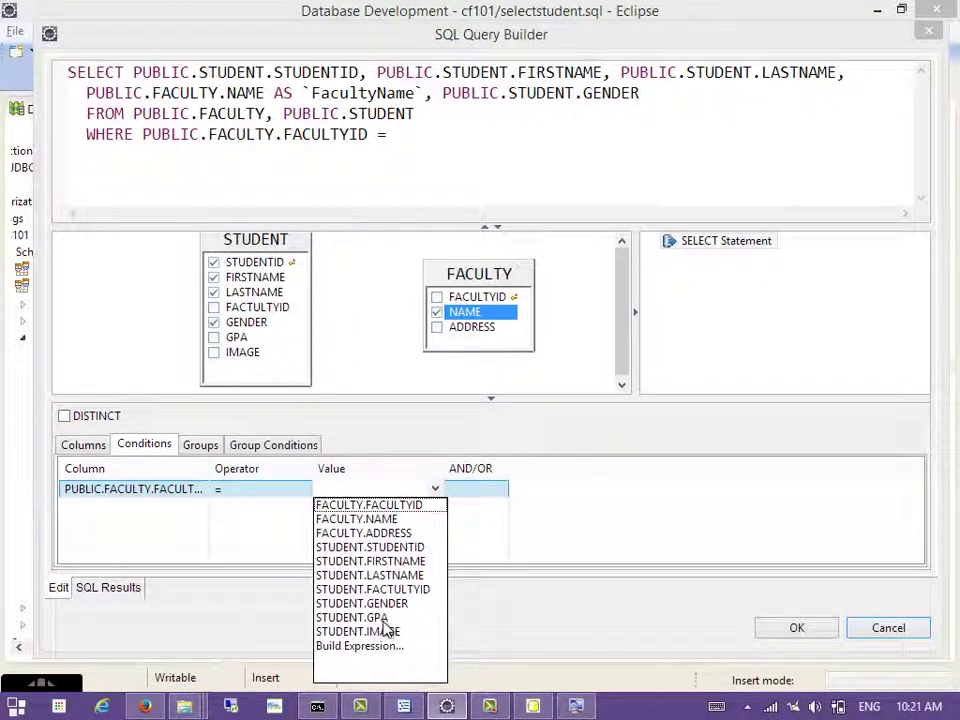
pyautogui.click(409, 505)
pyautogui.click(195, 488)
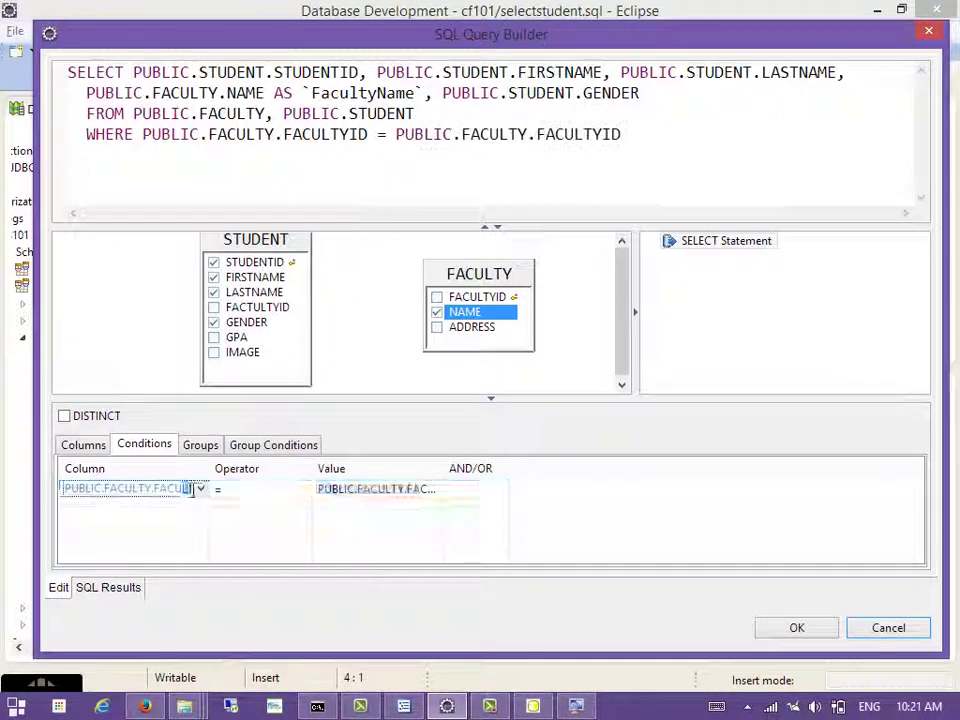
pyautogui.click(201, 489)
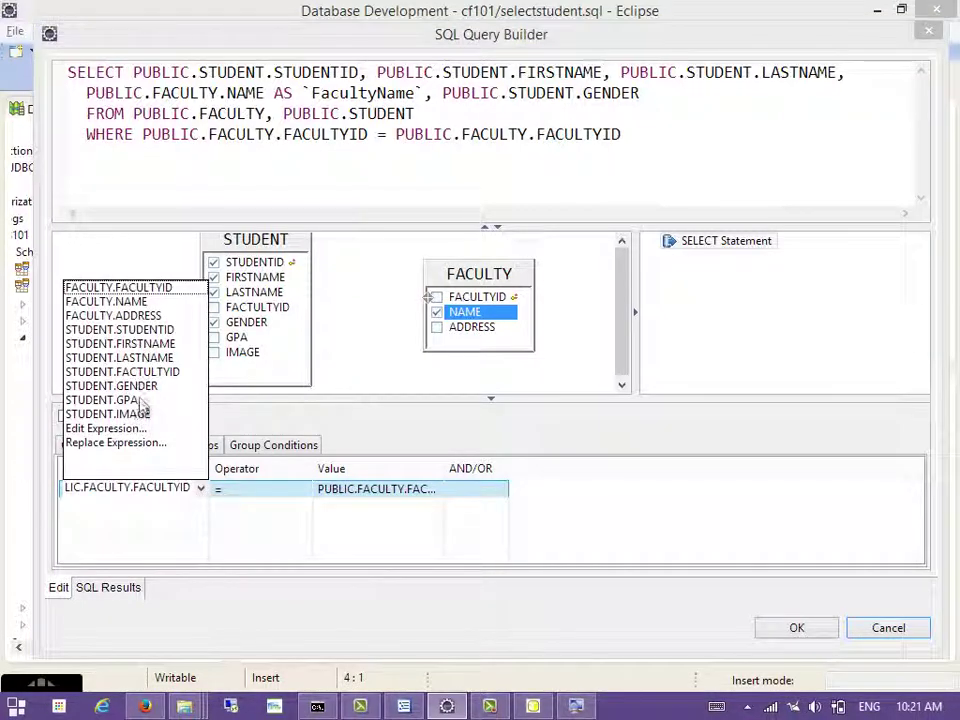
pyautogui.click(148, 376)
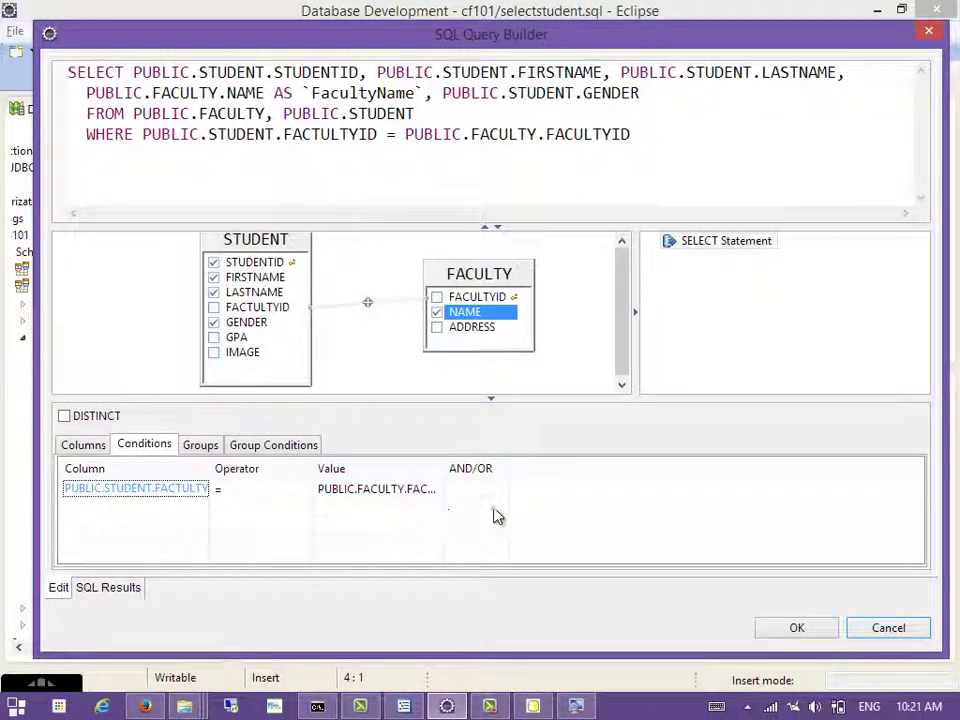
pyautogui.click(360, 357)
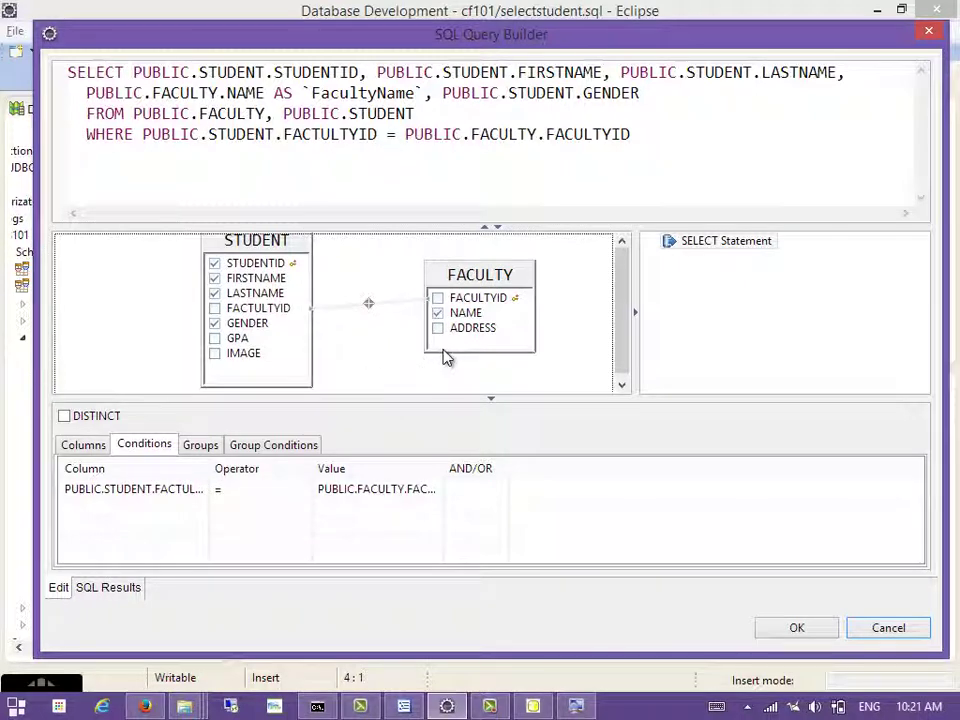
# - Preview the SQL Results view, then insert the finished query into selectstudent.sql
pyautogui.click(113, 592)
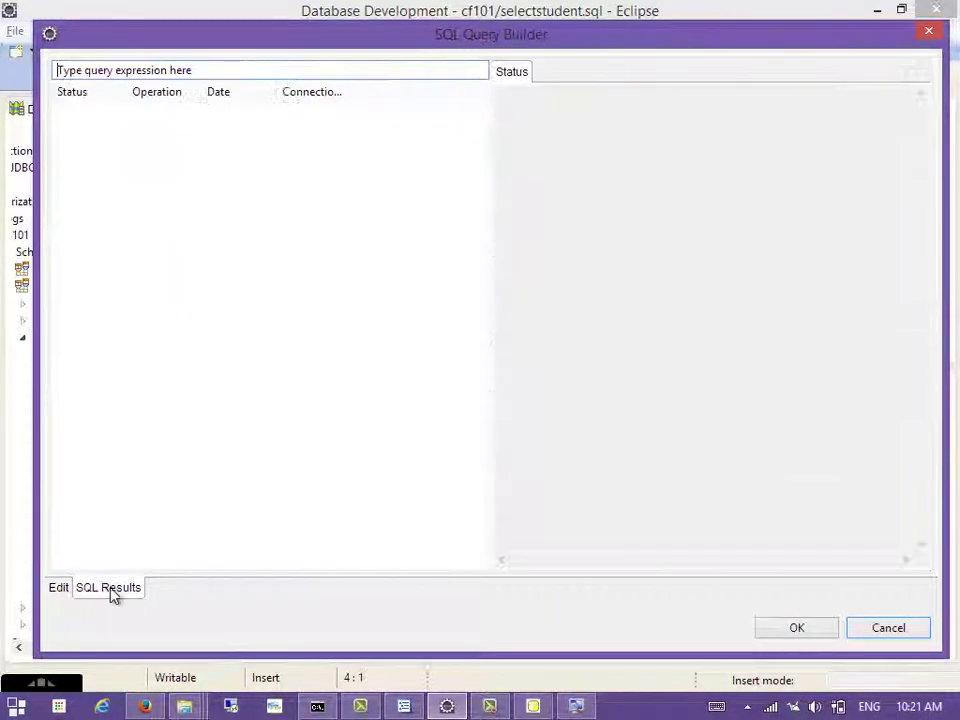
pyautogui.rightClick(165, 298)
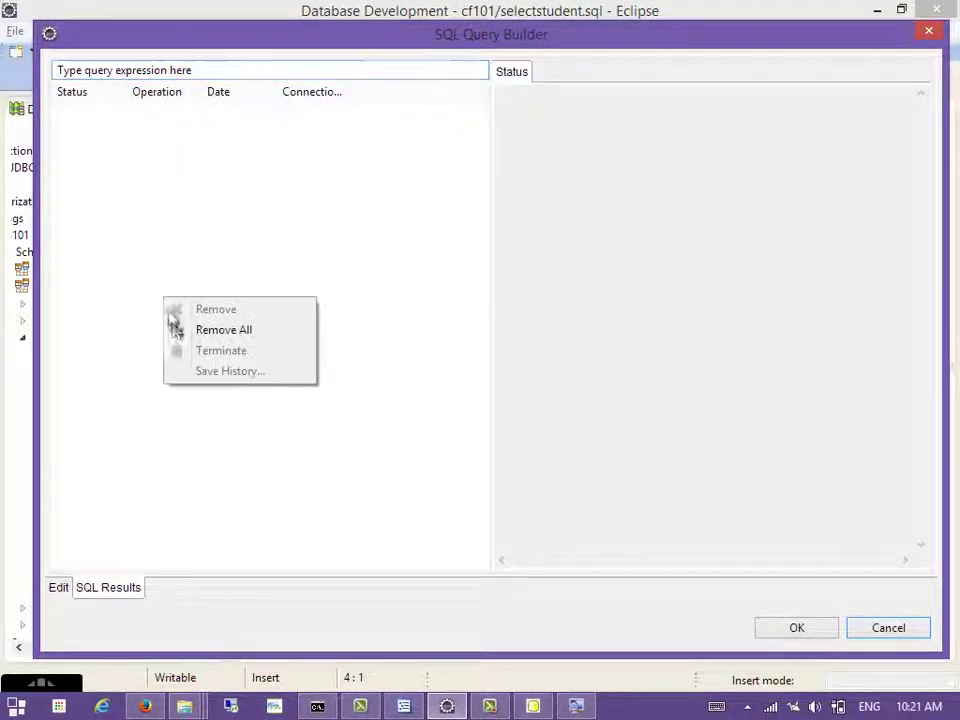
pyautogui.click(129, 375)
pyautogui.click(60, 588)
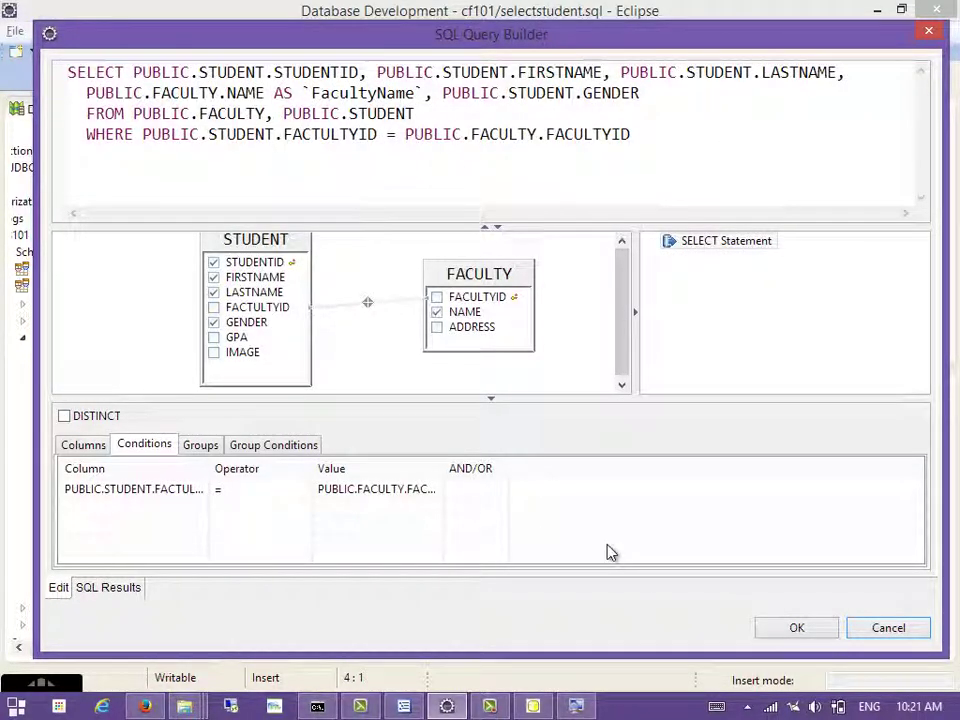
pyautogui.click(814, 634)
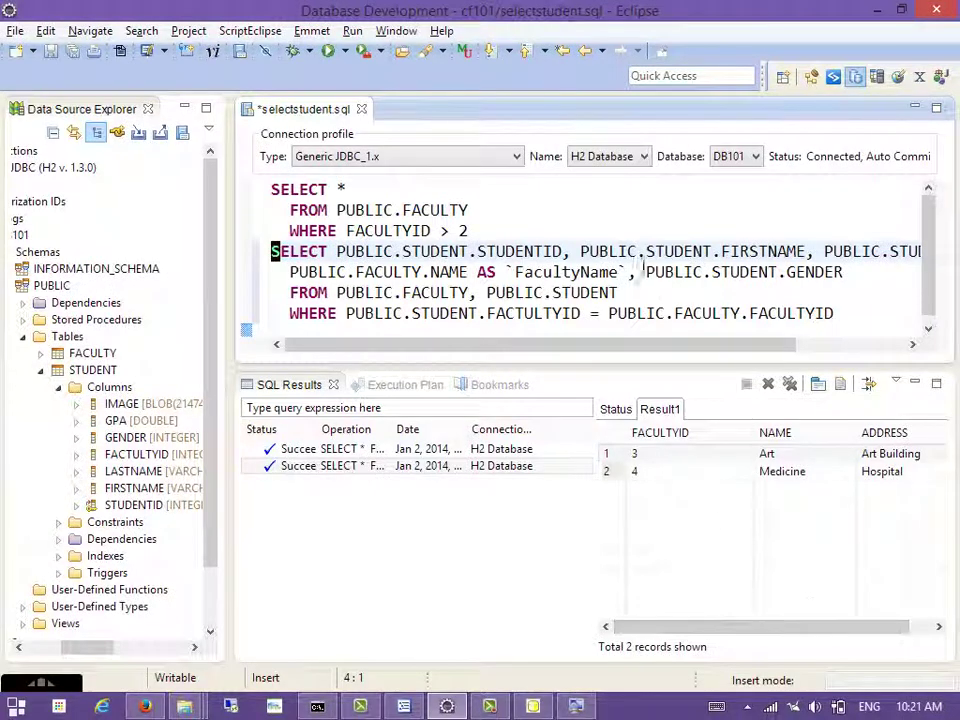
# - Delete the old SELECT * faculty query lines and execute the student–faculty join with Alt+X
pyautogui.press('Escape')
pyautogui.press('k')
pyautogui.press('k')
pyautogui.press('k')
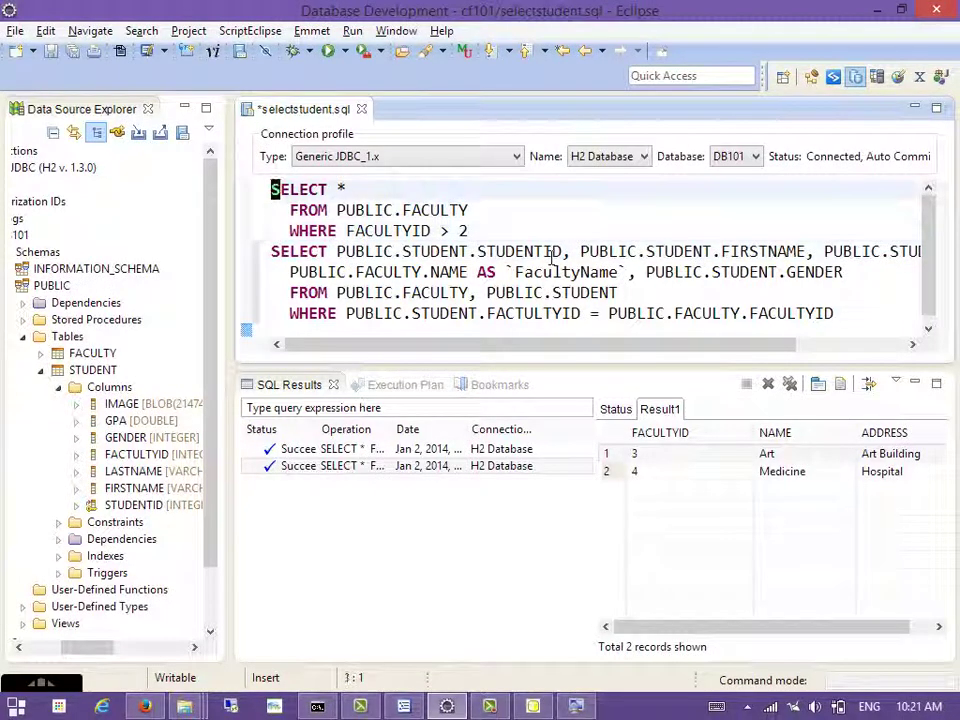
pyautogui.press('d')
pyautogui.press('d')
pyautogui.press('d')
pyautogui.press('d')
pyautogui.press('d')
pyautogui.press('d')
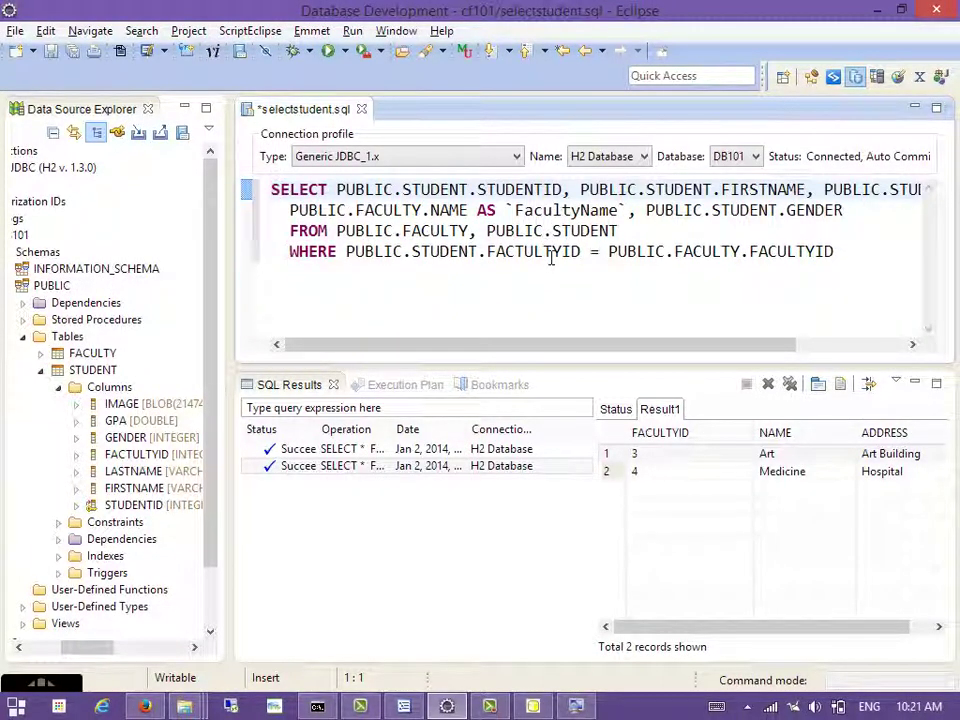
pyautogui.hotkey('alt', 'x')
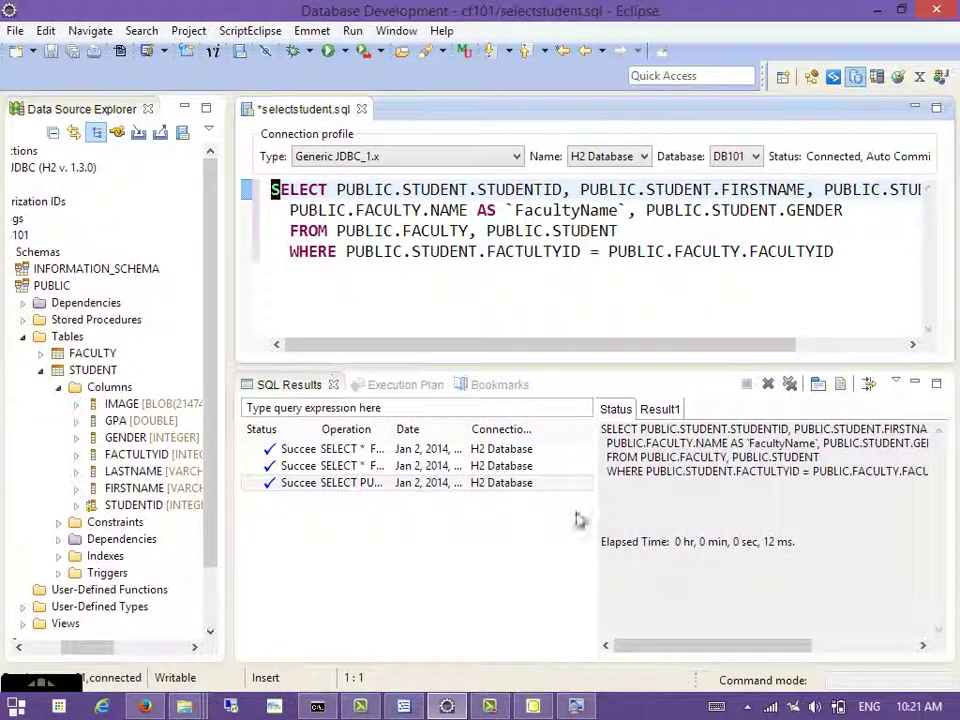
# - Show the Result1 rows in a widened results area: two students with faculty names Science and Art
pyautogui.click(664, 408)
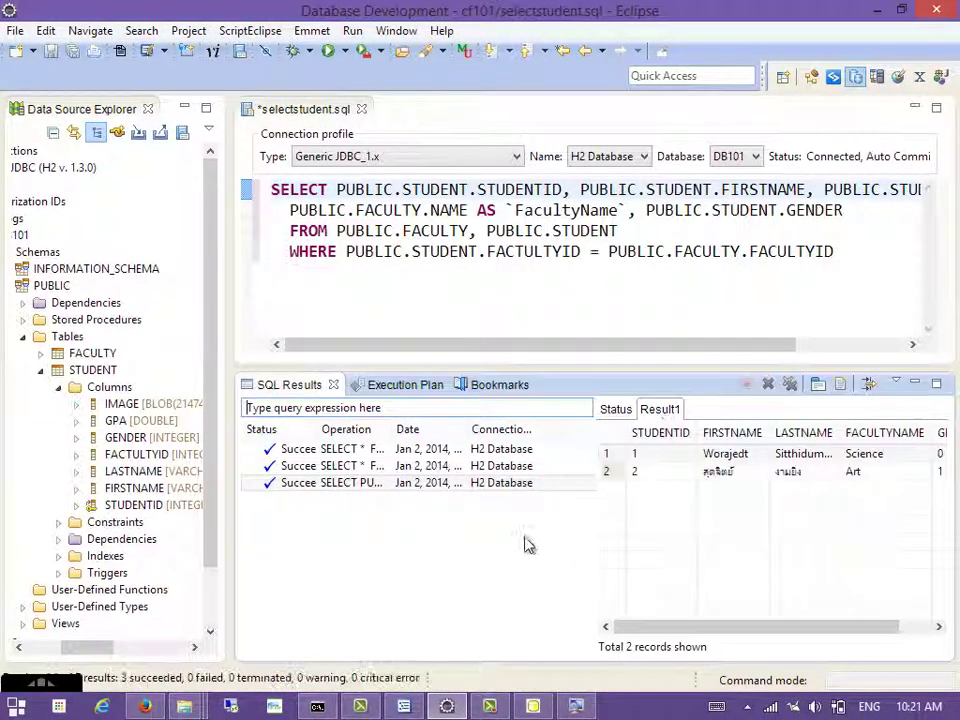
pyautogui.click(450, 484)
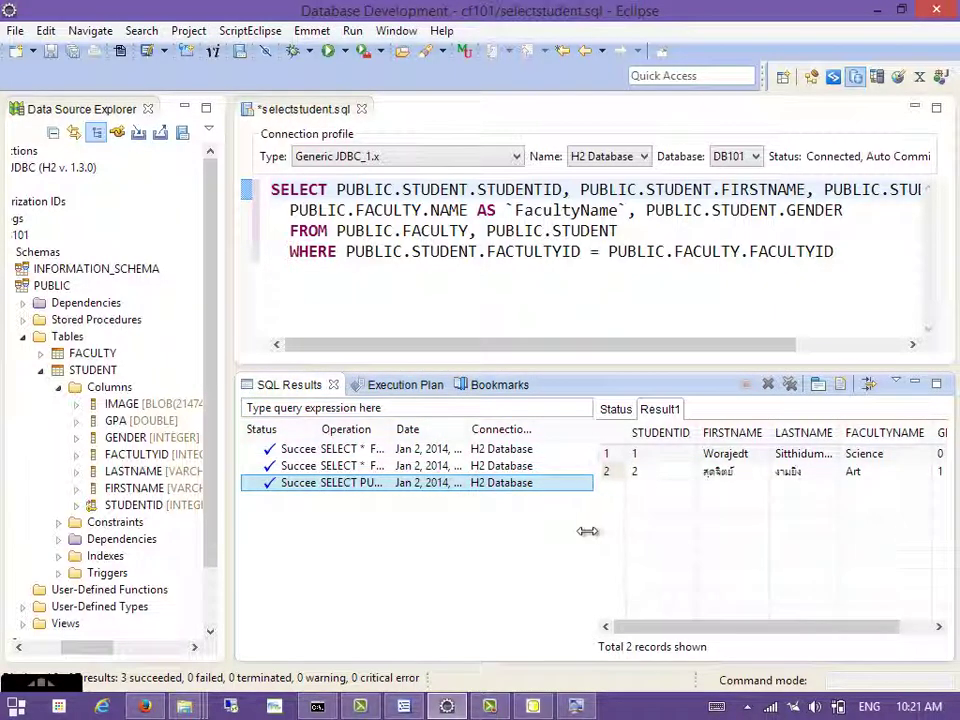
pyautogui.moveTo(590, 530); pyautogui.dragTo(572, 530)
pyautogui.click(184, 107)
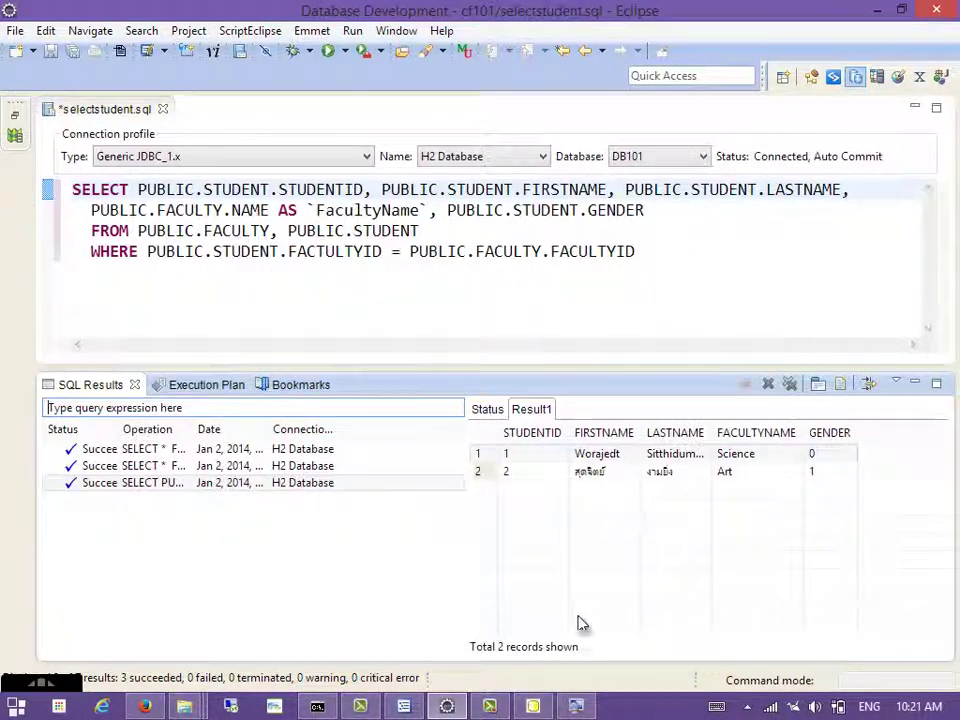
pyautogui.click(580, 455)
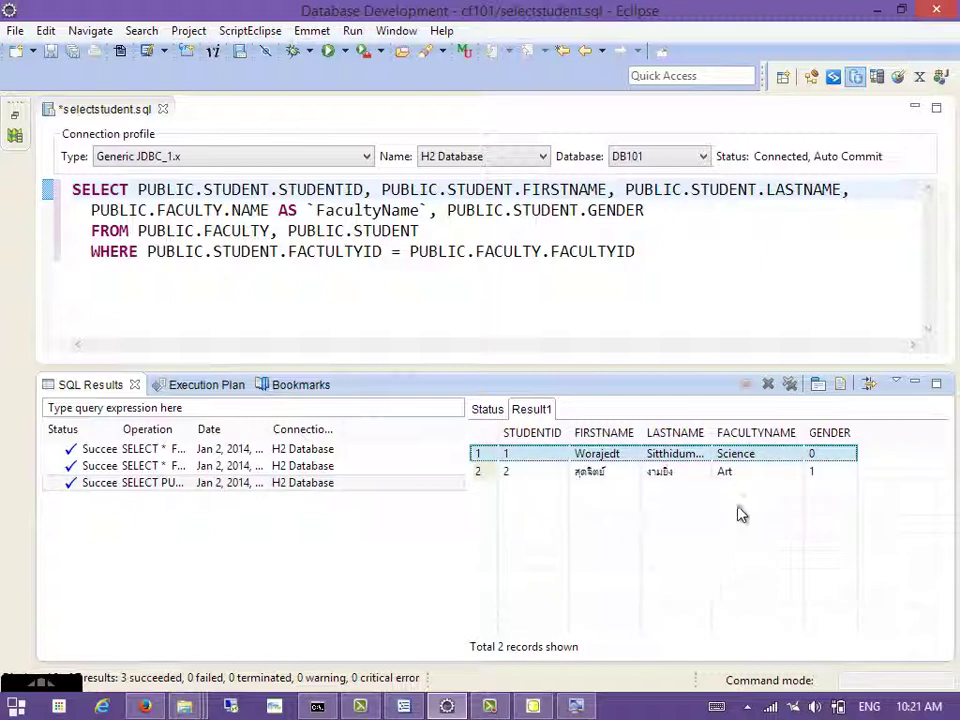
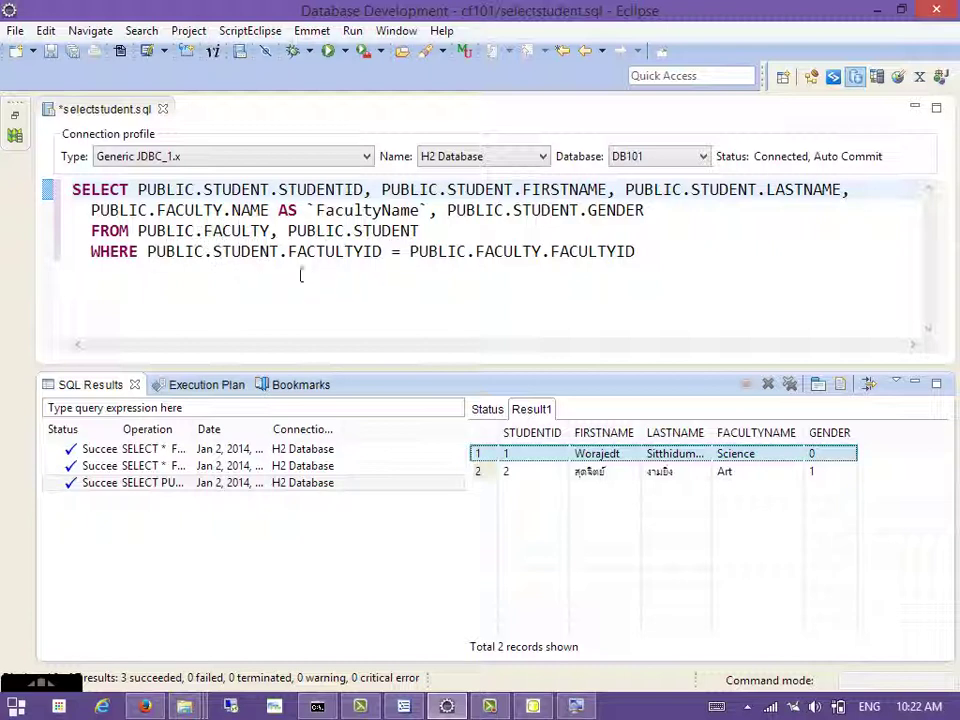
# - Edit the WHERE clause so STUDENT's faculty id column matches FACULTY.FACULTYID
pyautogui.doubleClick(241, 230)
pyautogui.doubleClick(386, 230)
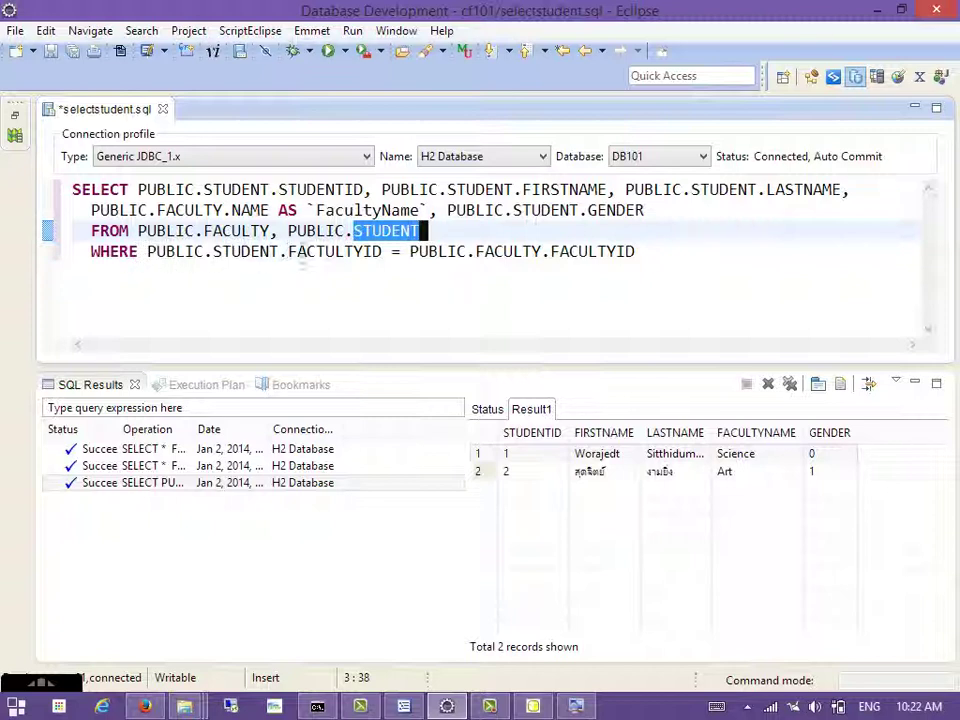
pyautogui.moveTo(288, 252); pyautogui.dragTo(386, 252)
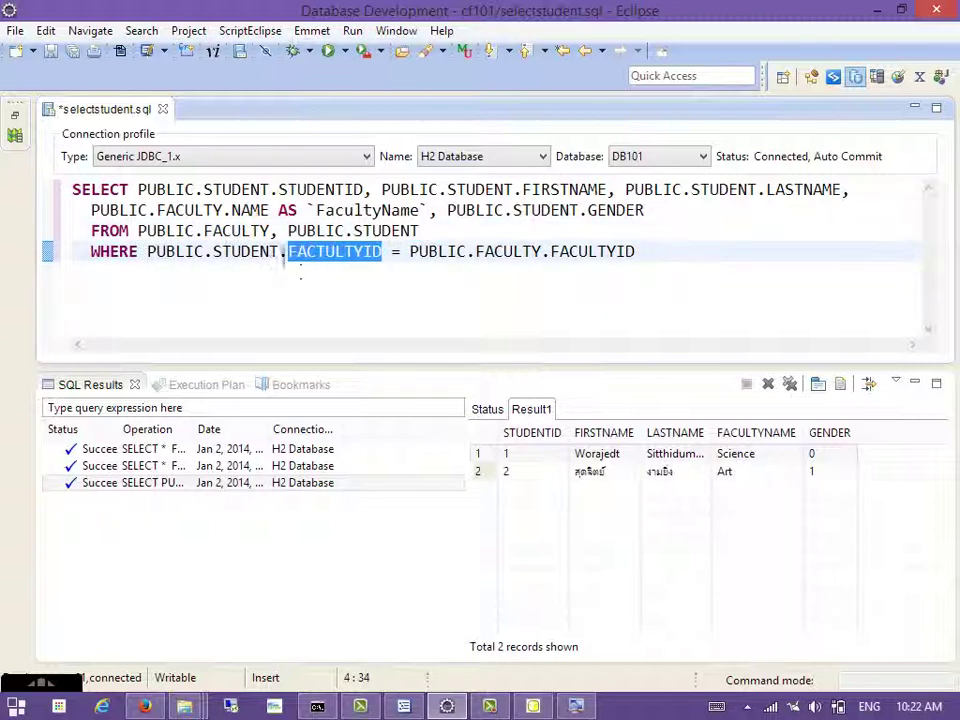
pyautogui.write('FACTULYID')
pyautogui.click(606, 251)
pyautogui.doubleClick(606, 251)
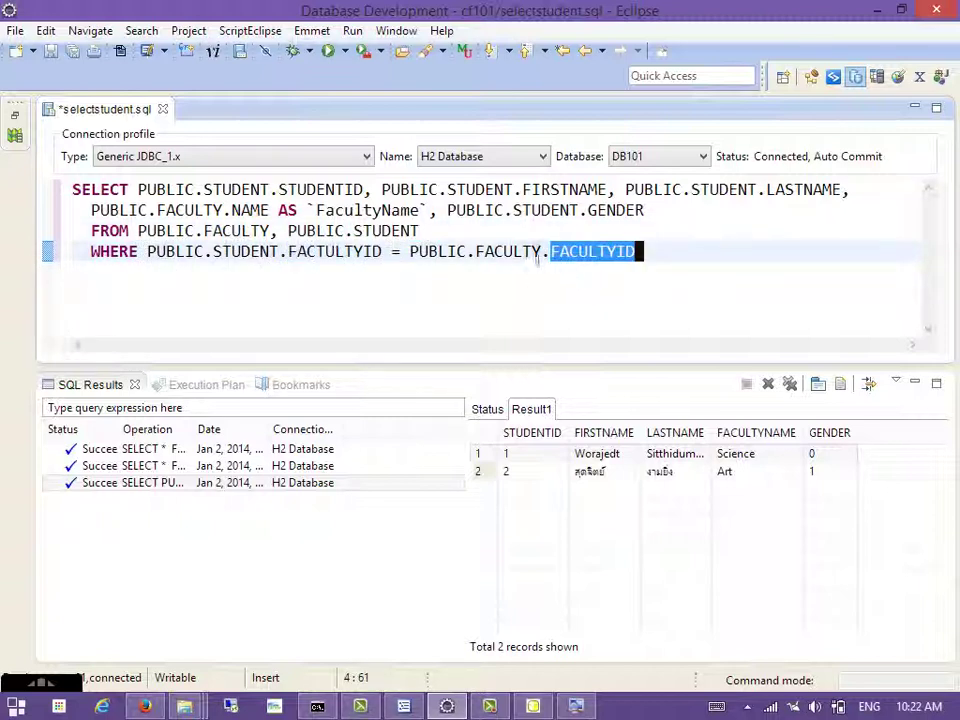
pyautogui.write('FACTULYID')
pyautogui.hotkey('ctrl', 'Left')
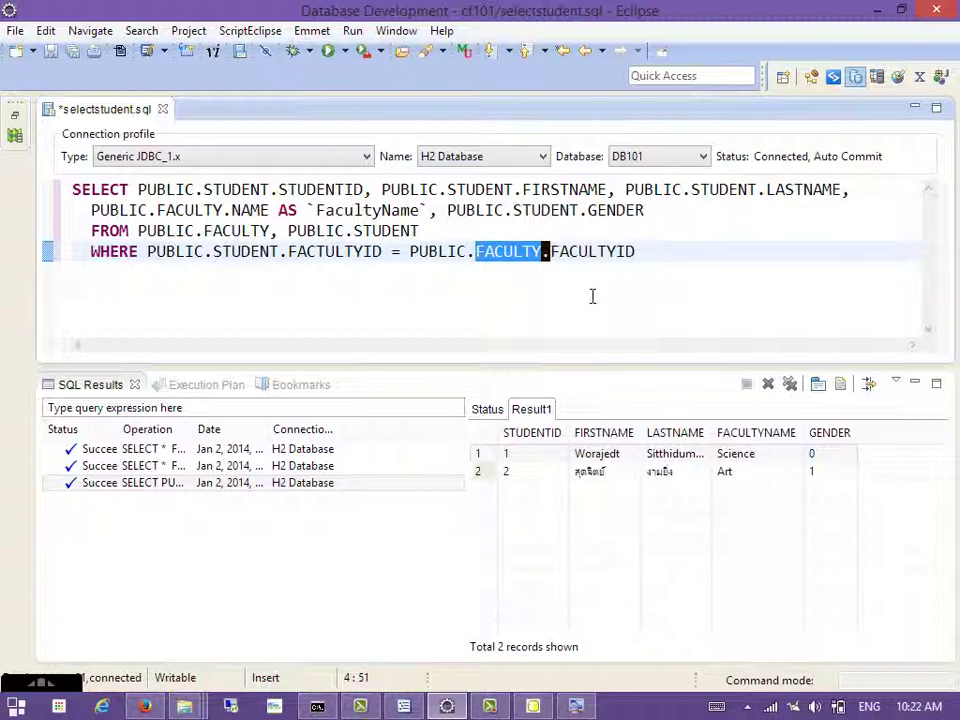
pyautogui.click(650, 252)
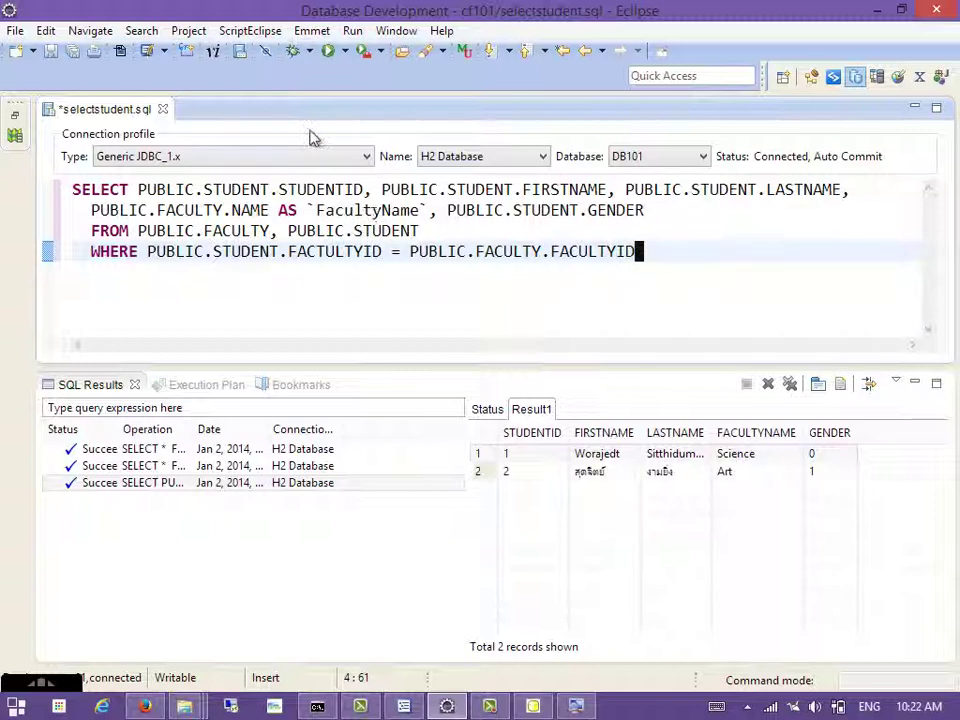
# - Show the database explorer beside the query editor and widen its panel
pyautogui.doubleClick(118, 112)
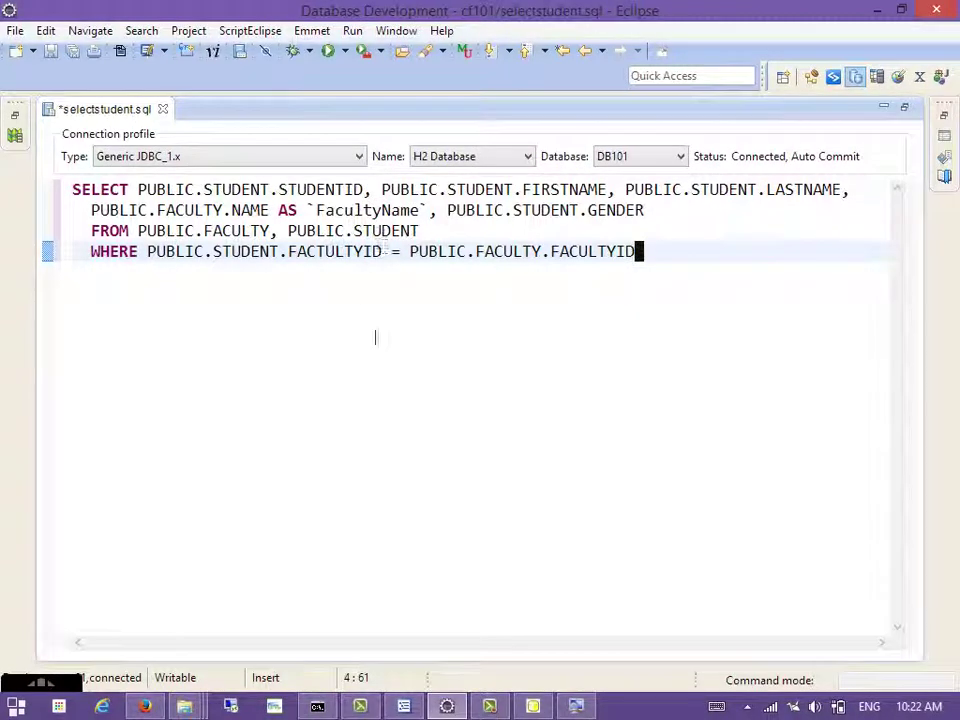
pyautogui.doubleClick(118, 114)
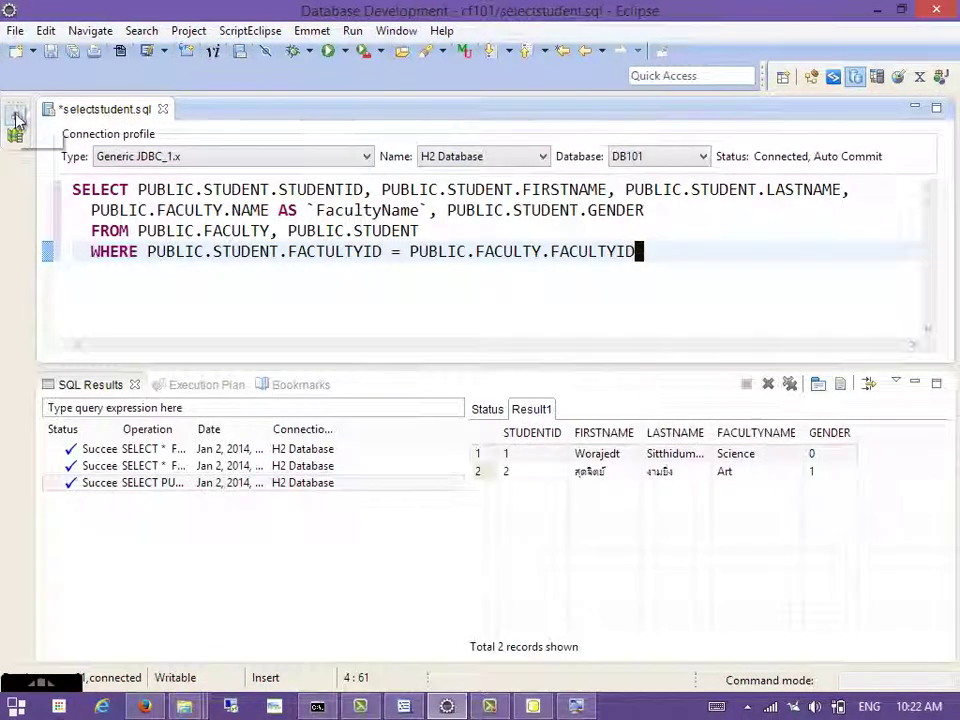
pyautogui.click(14, 116)
pyautogui.click(338, 251)
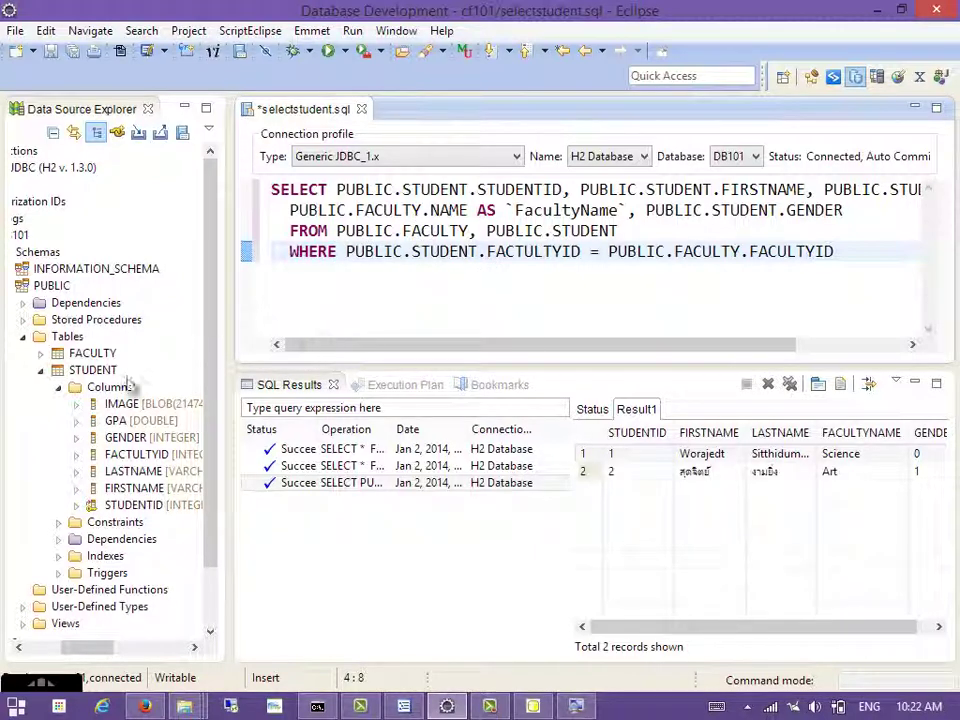
pyautogui.moveTo(86, 647); pyautogui.dragTo(108, 648)
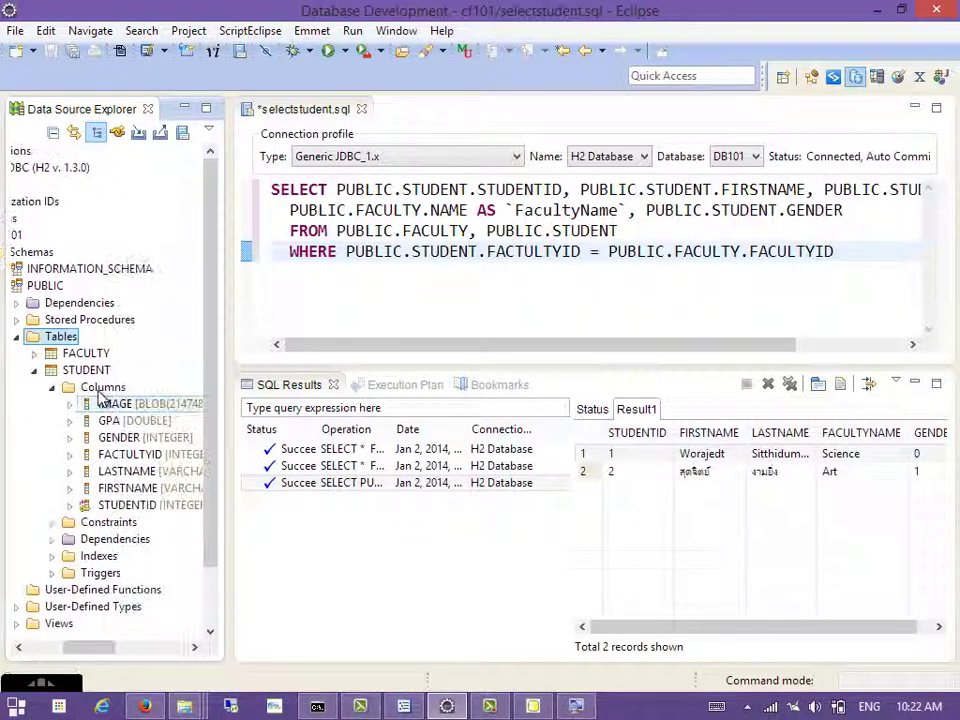
pyautogui.rightClick(60, 337)
pyautogui.press('Escape')
pyautogui.click(35, 371)
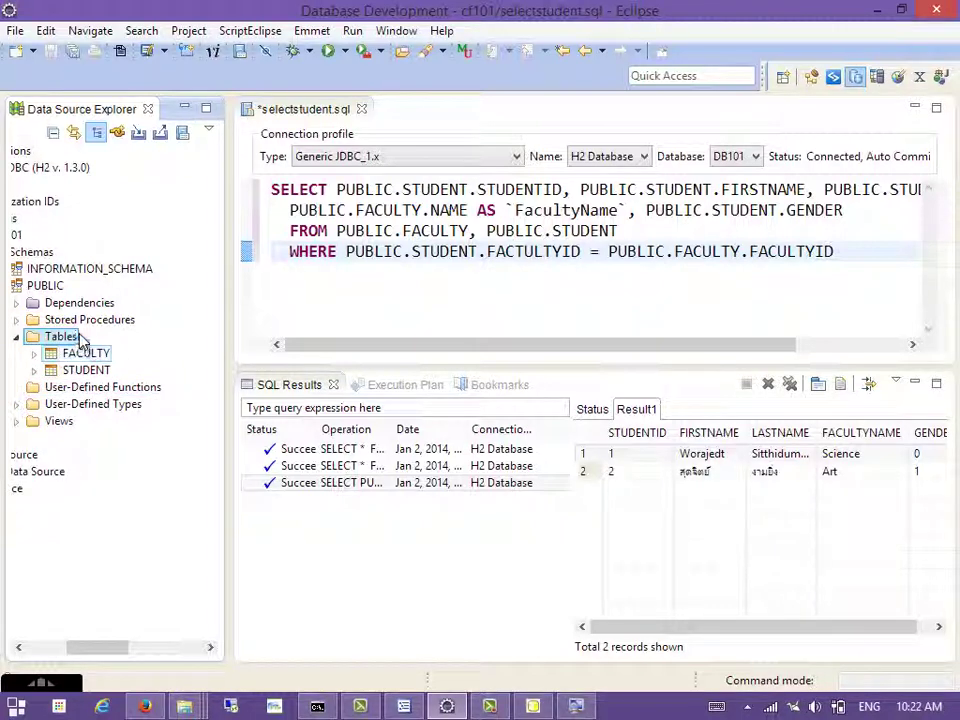
pyautogui.click(233, 352)
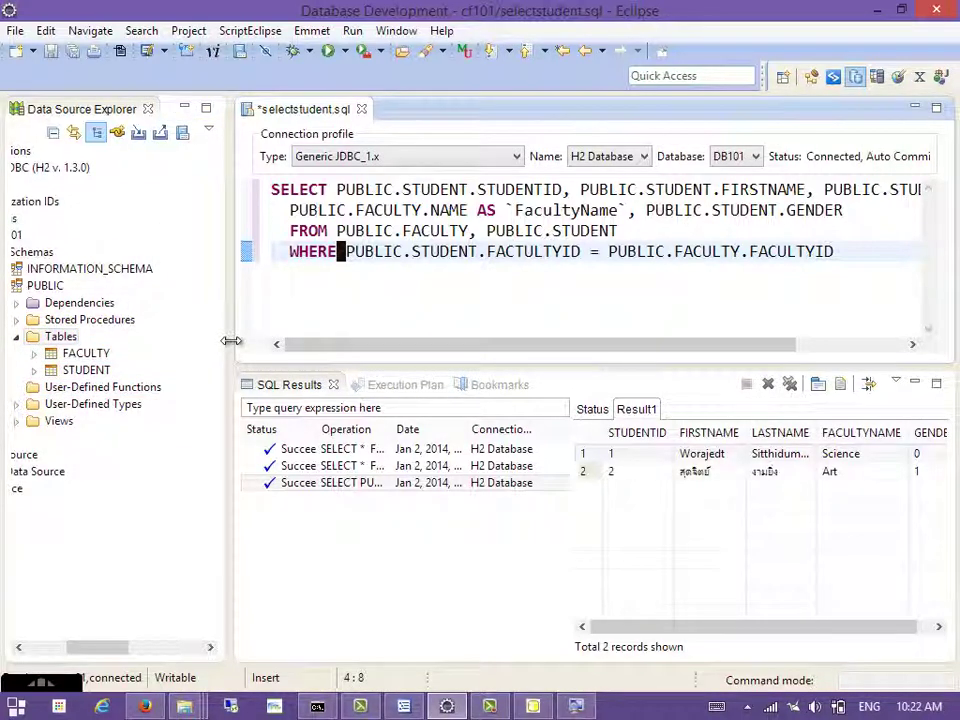
pyautogui.moveTo(231, 345); pyautogui.dragTo(340, 345)
pyautogui.moveTo(176, 649); pyautogui.dragTo(130, 636)
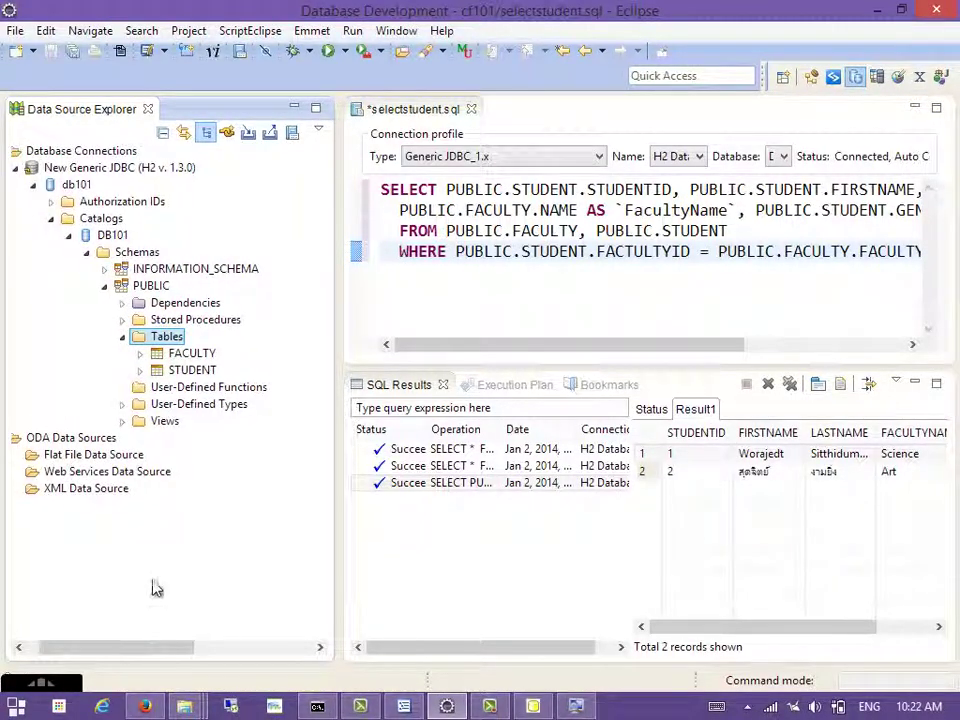
# - Refresh the database connections and expand db101 down to the PUBLIC schema
pyautogui.rightClick(112, 158)
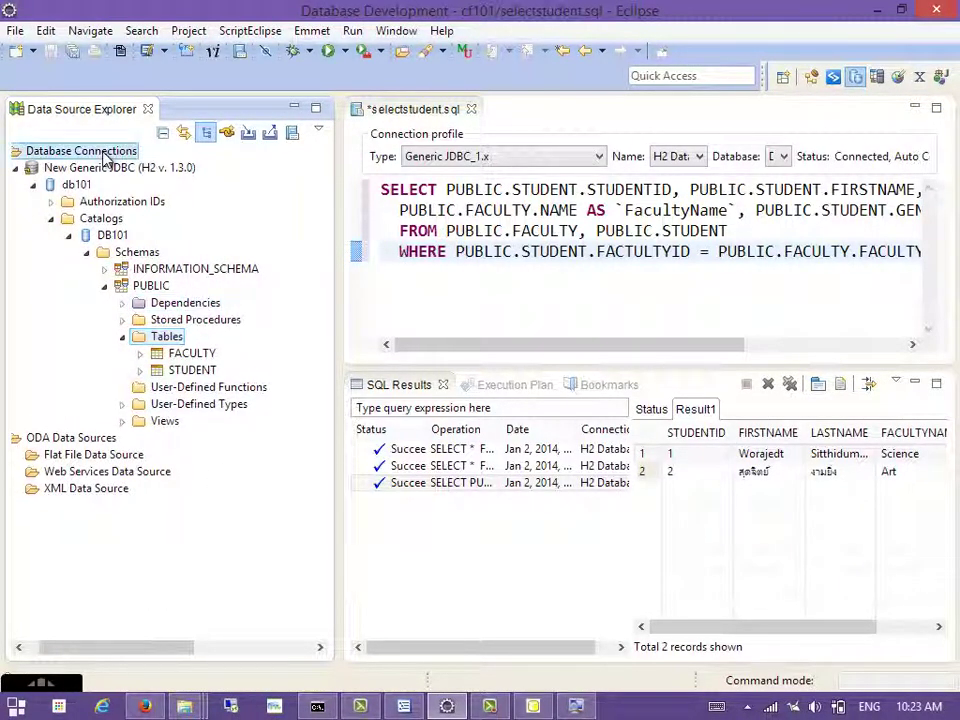
pyautogui.click(139, 190)
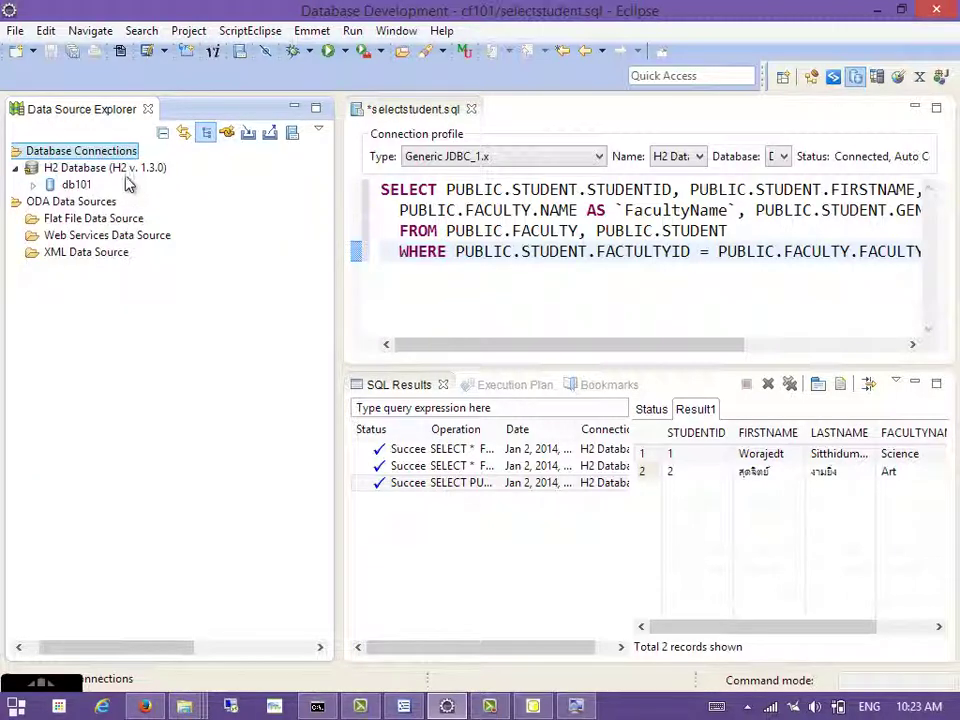
pyautogui.doubleClick(76, 184)
pyautogui.doubleClick(100, 218)
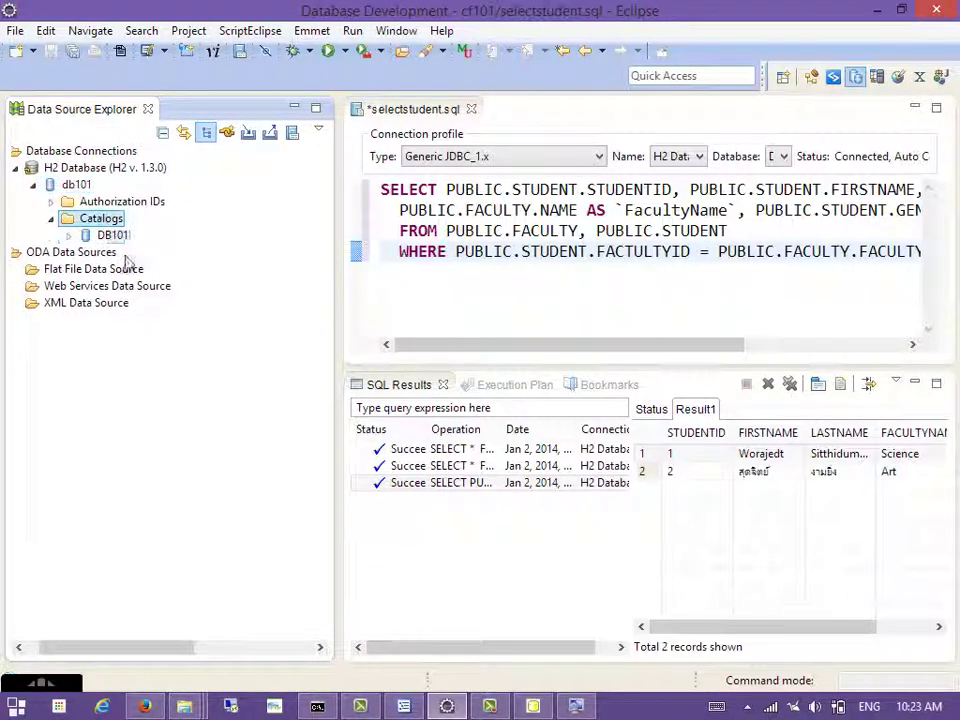
pyautogui.doubleClick(111, 236)
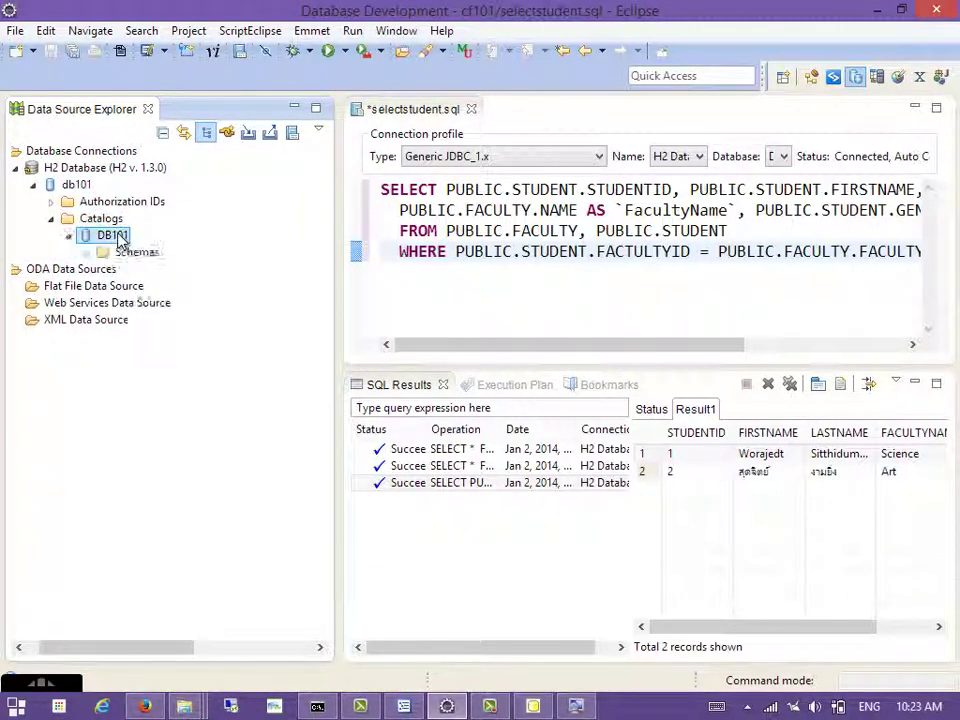
pyautogui.doubleClick(128, 253)
pyautogui.doubleClick(148, 286)
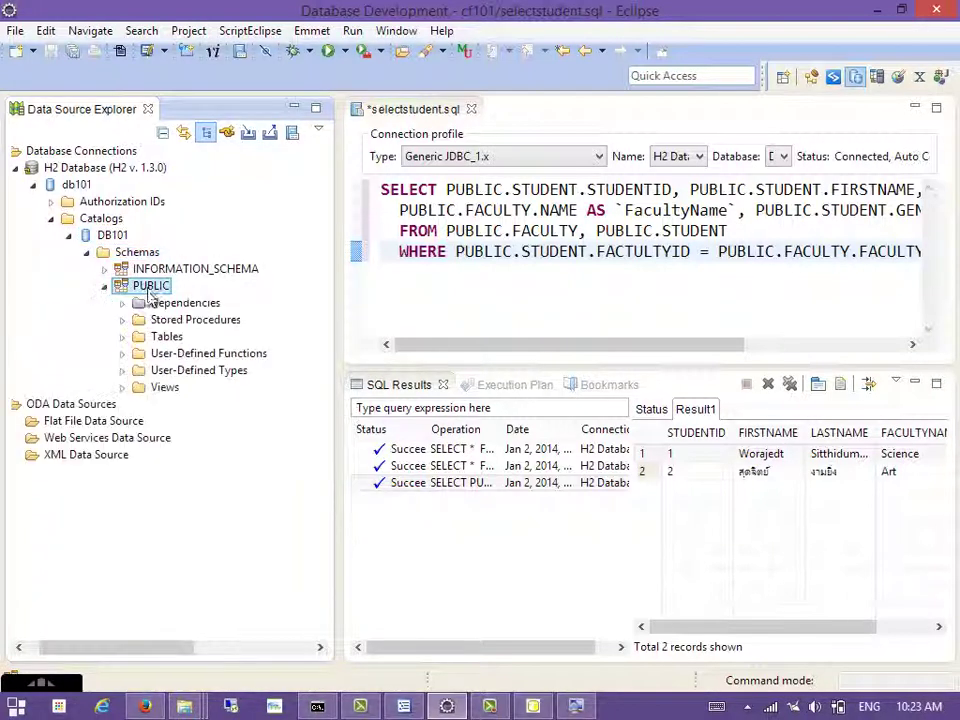
# - Expand the Tables folder under PUBLIC to list FACULTY and STUDENT
pyautogui.click(108, 236)
pyautogui.rightClick(90, 236)
pyautogui.click(120, 246)
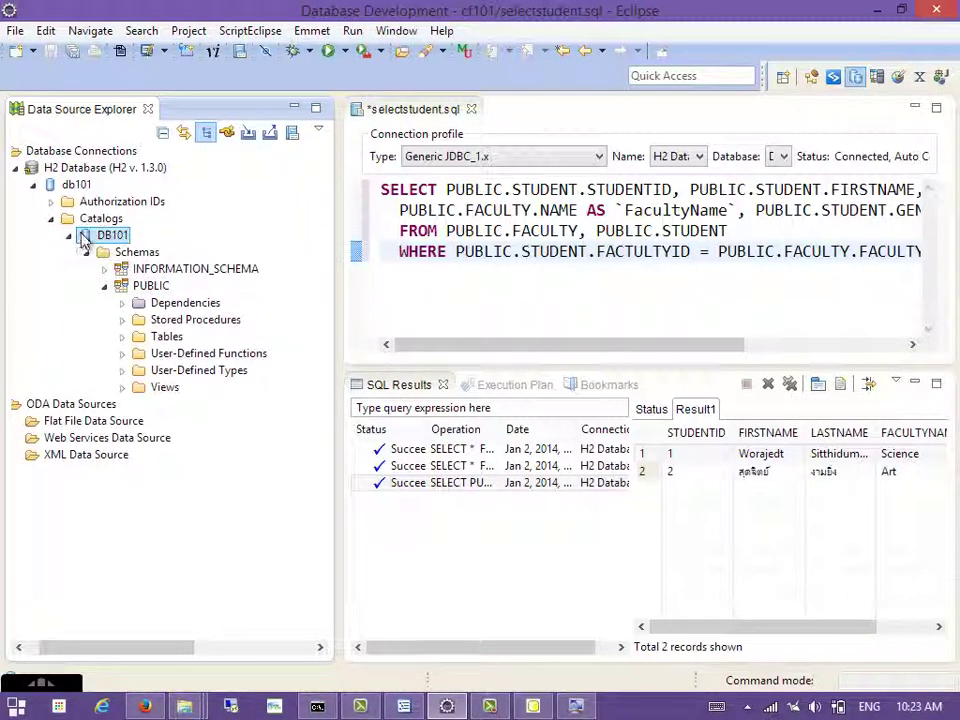
pyautogui.rightClick(76, 184)
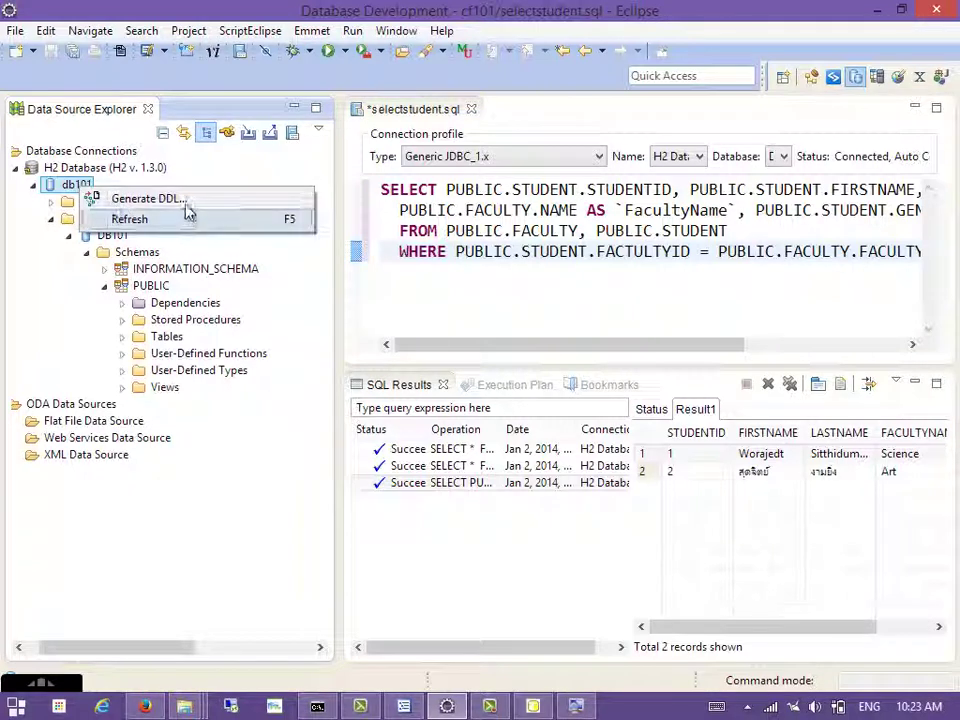
pyautogui.click(152, 337)
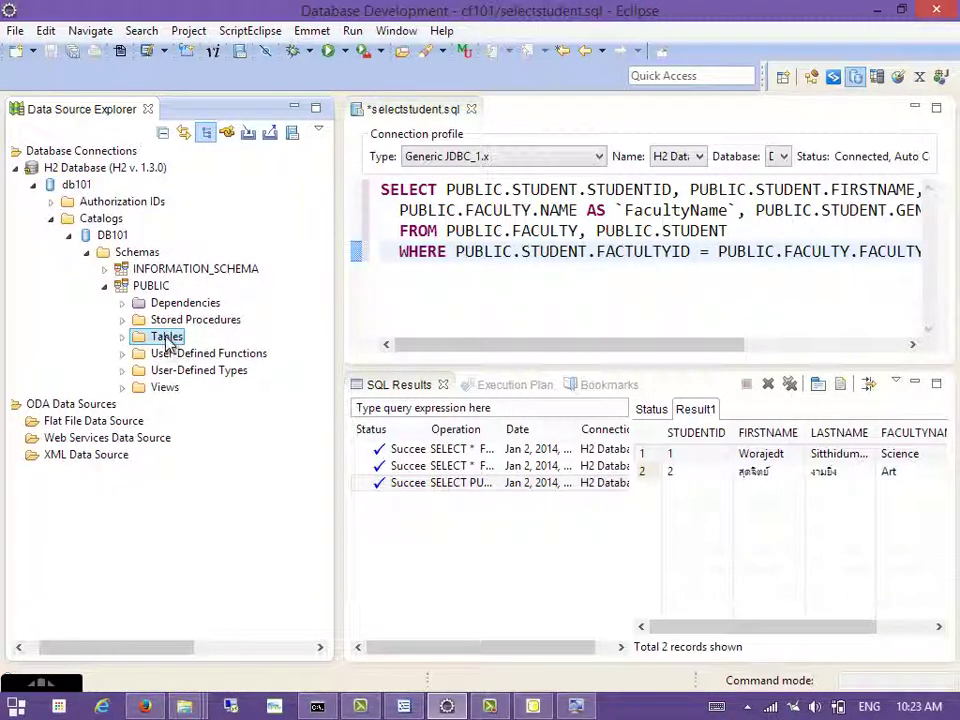
pyautogui.rightClick(186, 340)
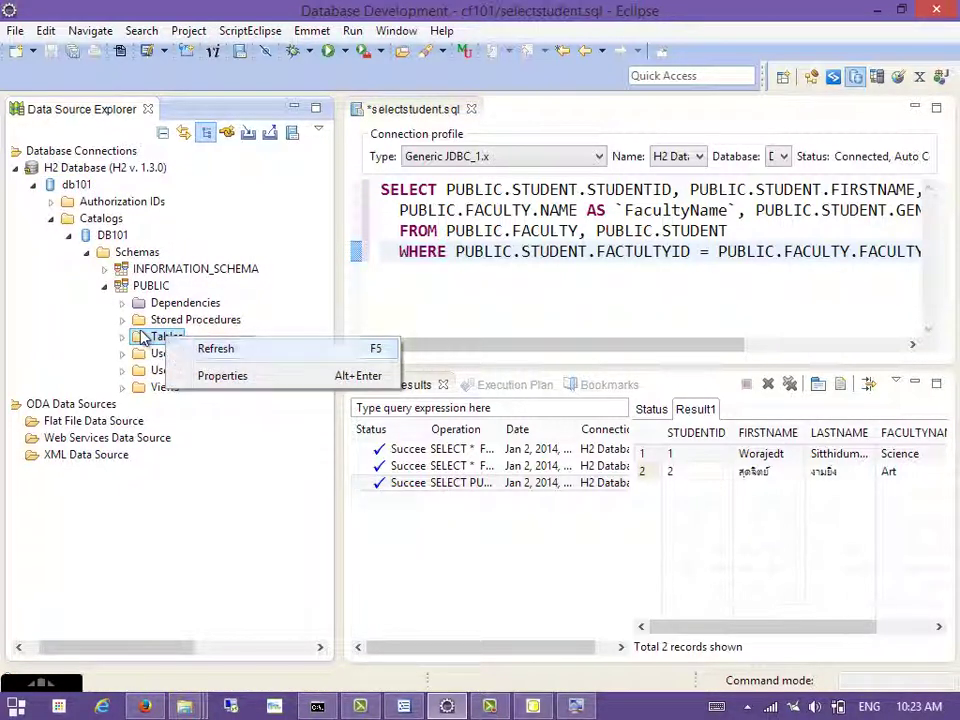
pyautogui.click(215, 349)
pyautogui.doubleClick(157, 340)
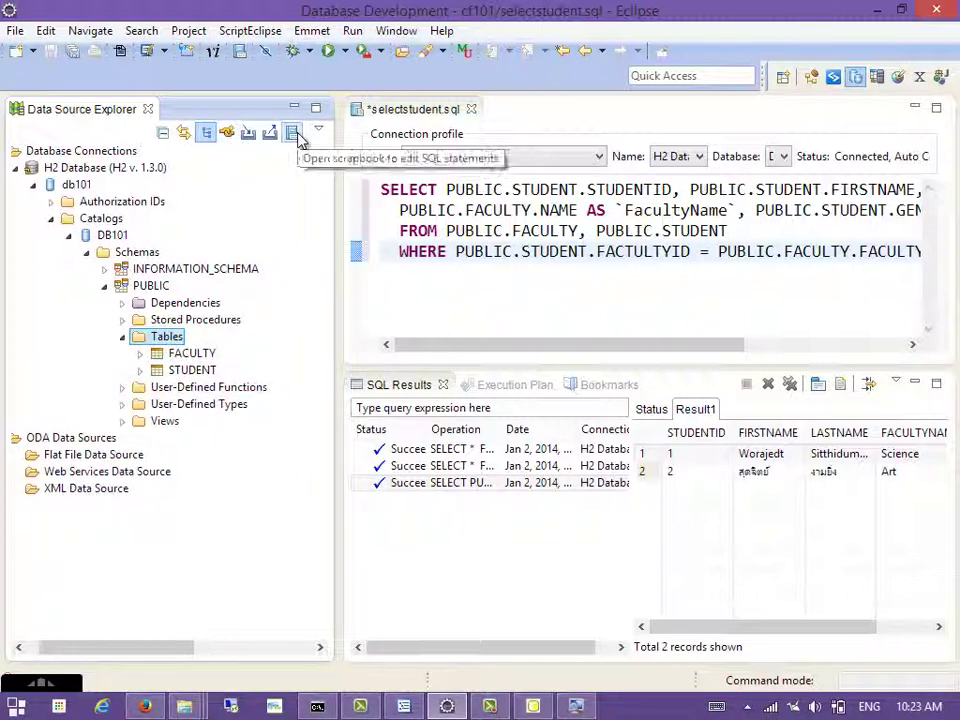
# - Save and close selectstudent.sql, then switch to the CFEclipse perspective
pyautogui.click(377, 292)
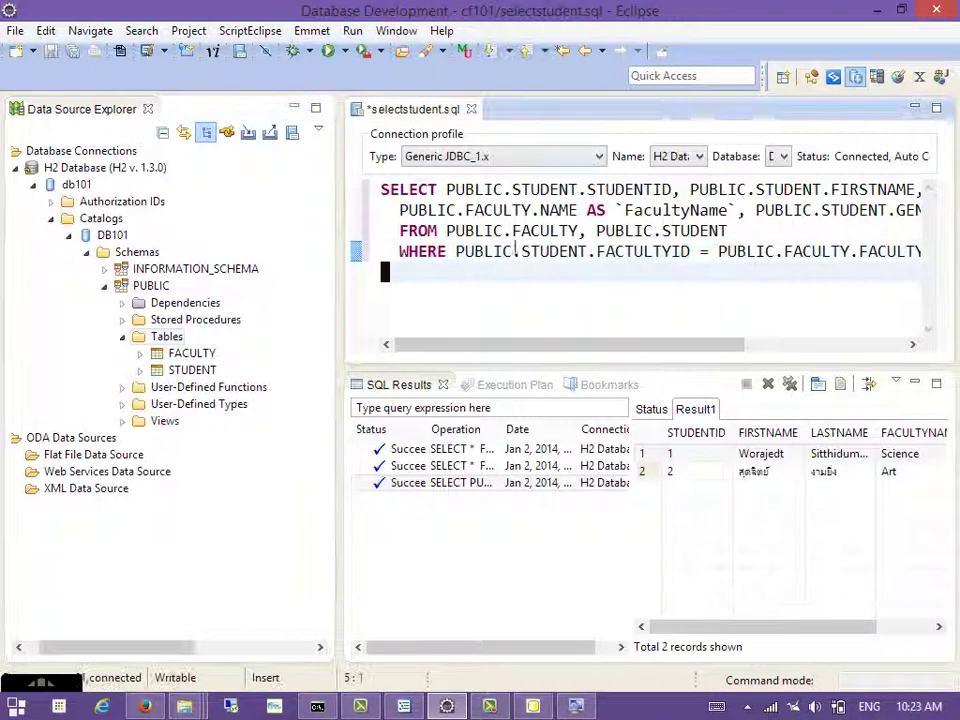
pyautogui.hotkey('ctrl', 's')
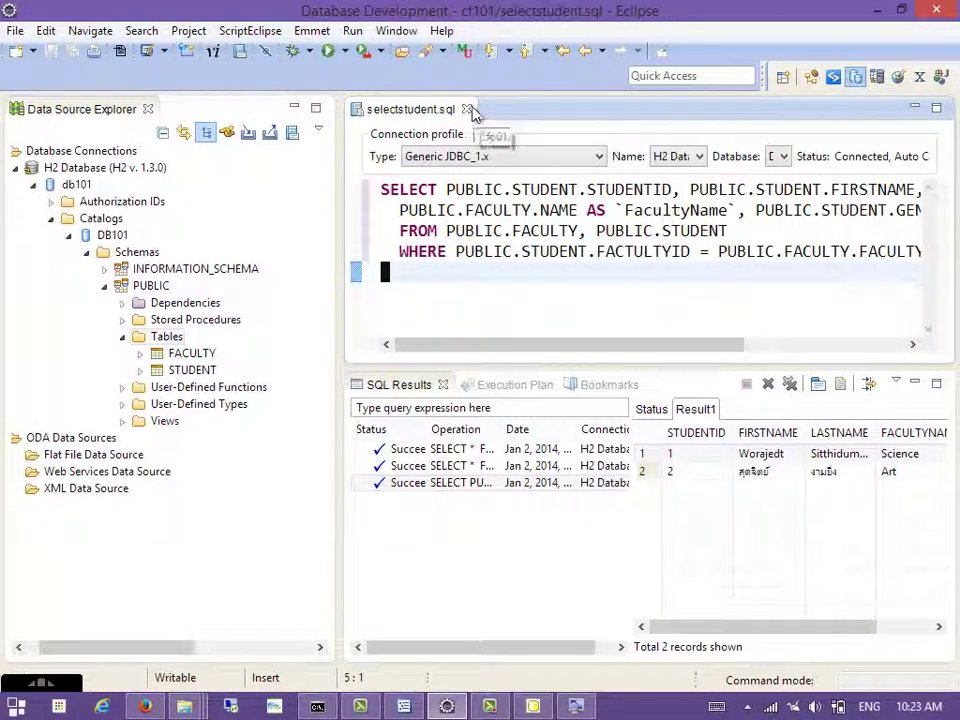
pyautogui.click(475, 110)
pyautogui.click(834, 76)
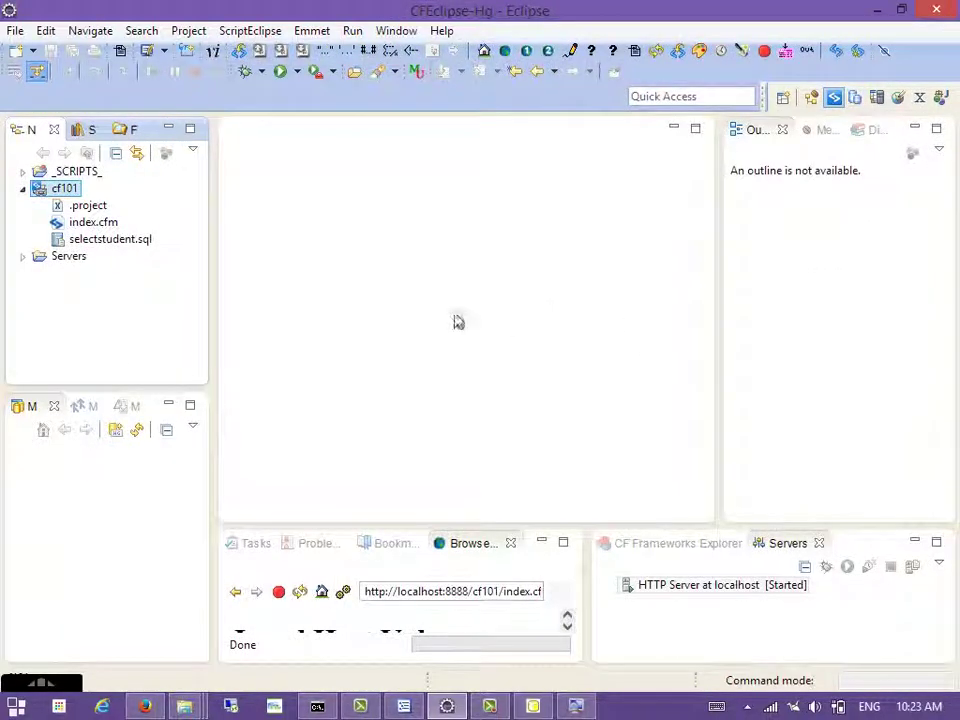
# - Create a new folder named 'sql' in project cf101
pyautogui.rightClick(68, 190)
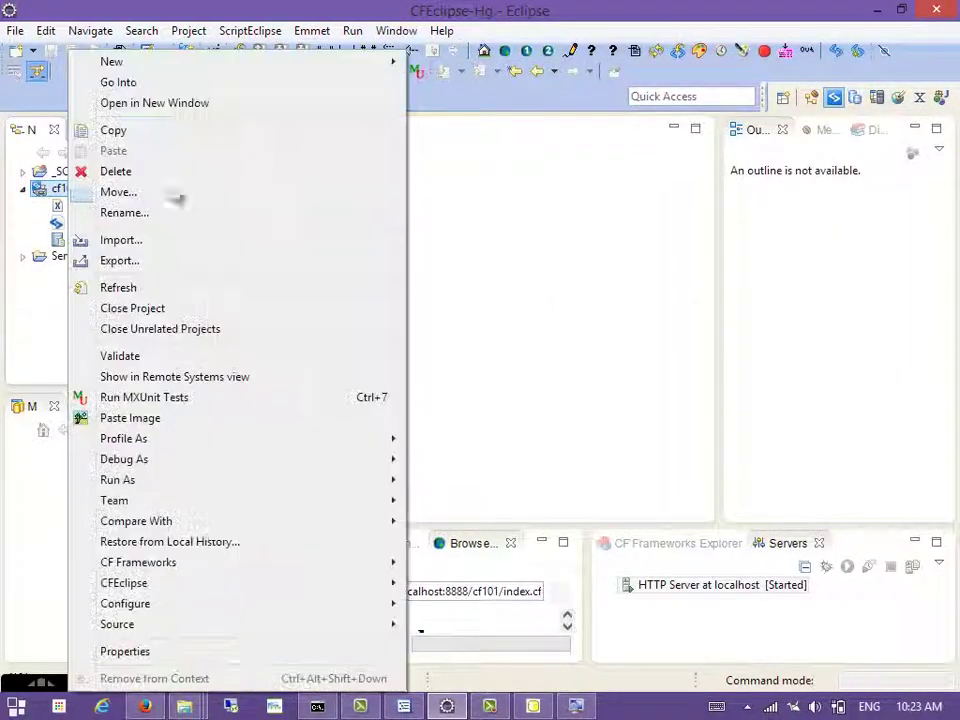
pyautogui.moveTo(261, 62)
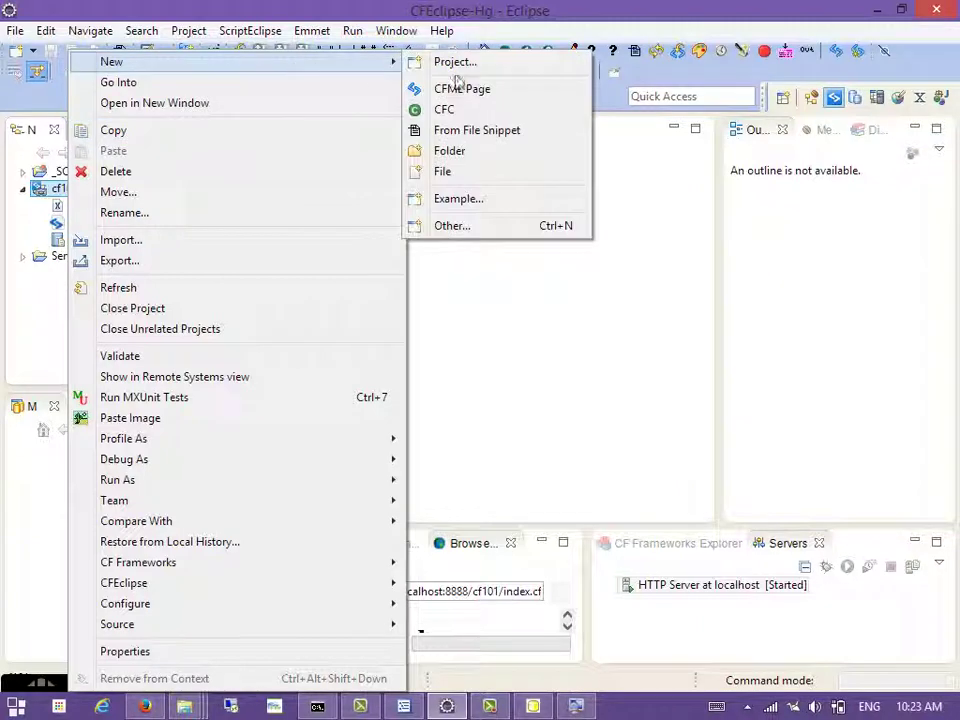
pyautogui.click(490, 152)
pyautogui.write('sql')
pyautogui.press('Return')
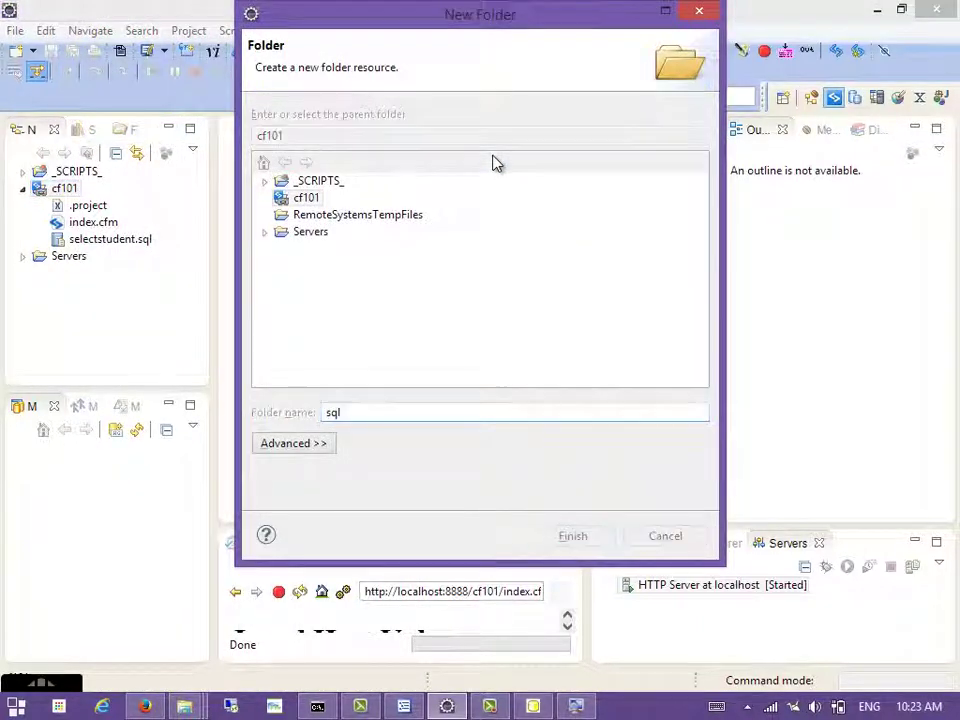
# - Move selectstudent.sql into the sql folder and check it's there
pyautogui.moveTo(90, 256); pyautogui.dragTo(76, 205)
pyautogui.click(41, 206)
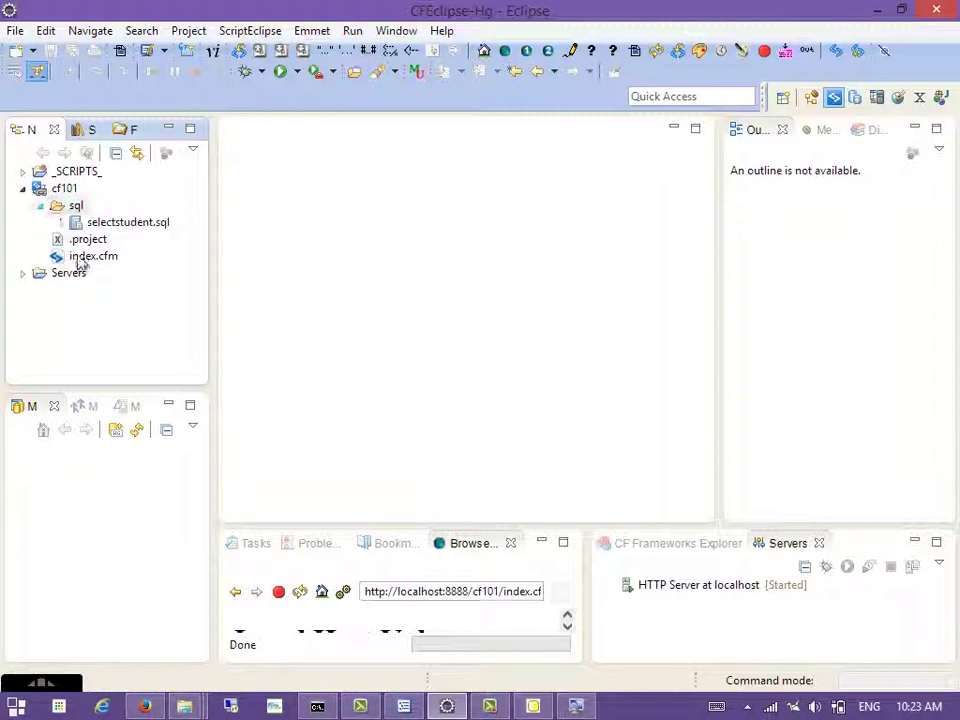
pyautogui.doubleClick(78, 207)
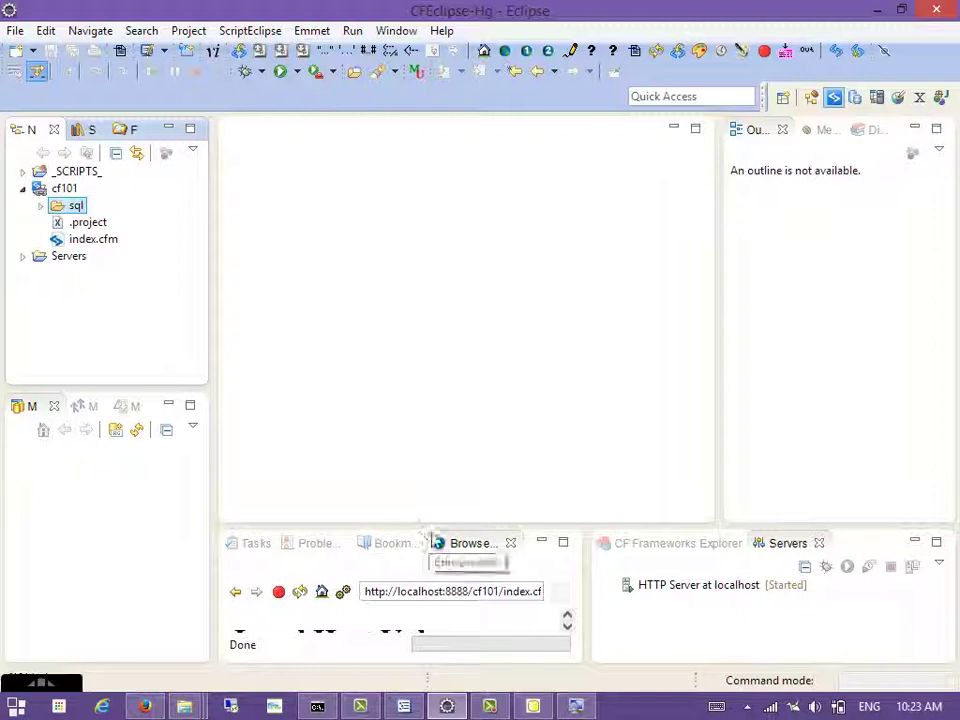
# - Close the Browser View and minimize the tasks, bookmarks and servers panels
pyautogui.moveTo(431, 521); pyautogui.dragTo(436, 481)
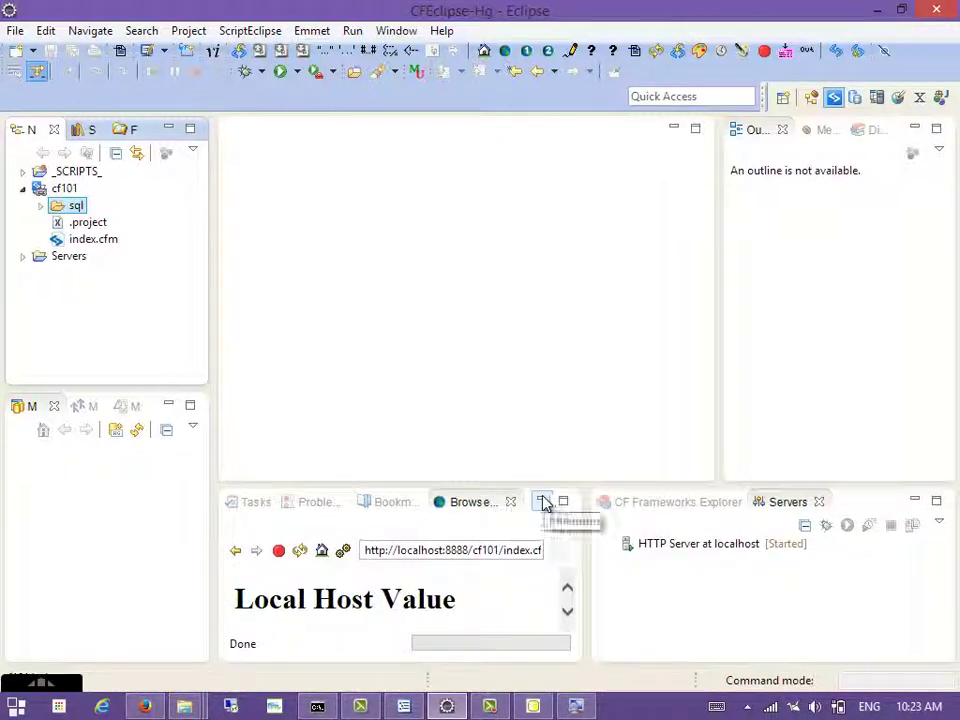
pyautogui.click(518, 526)
pyautogui.click(511, 502)
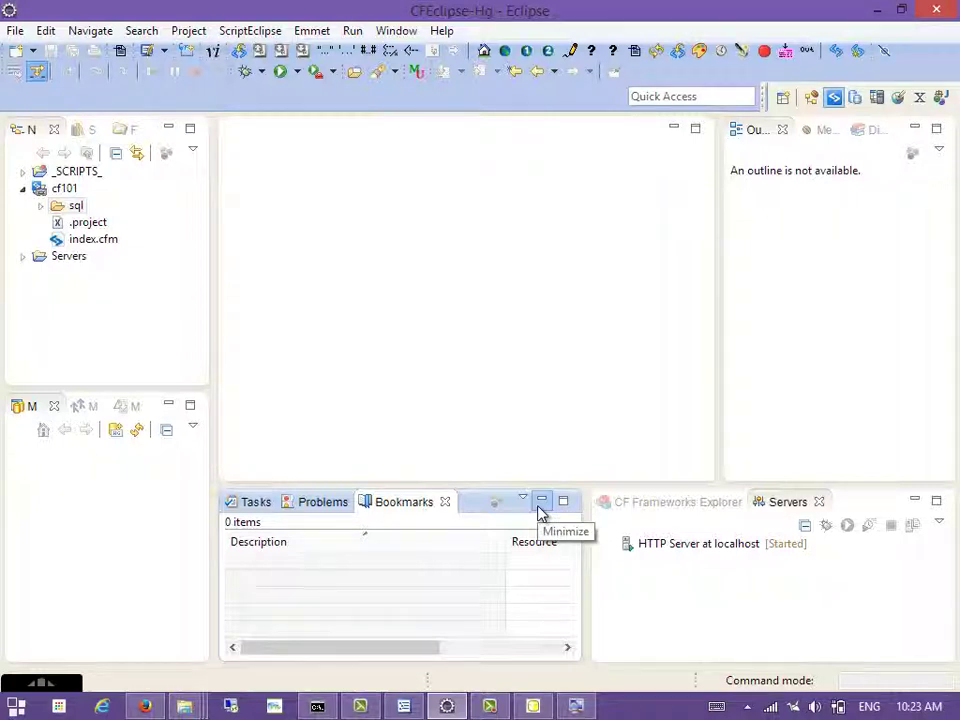
pyautogui.click(541, 508)
pyautogui.click(887, 508)
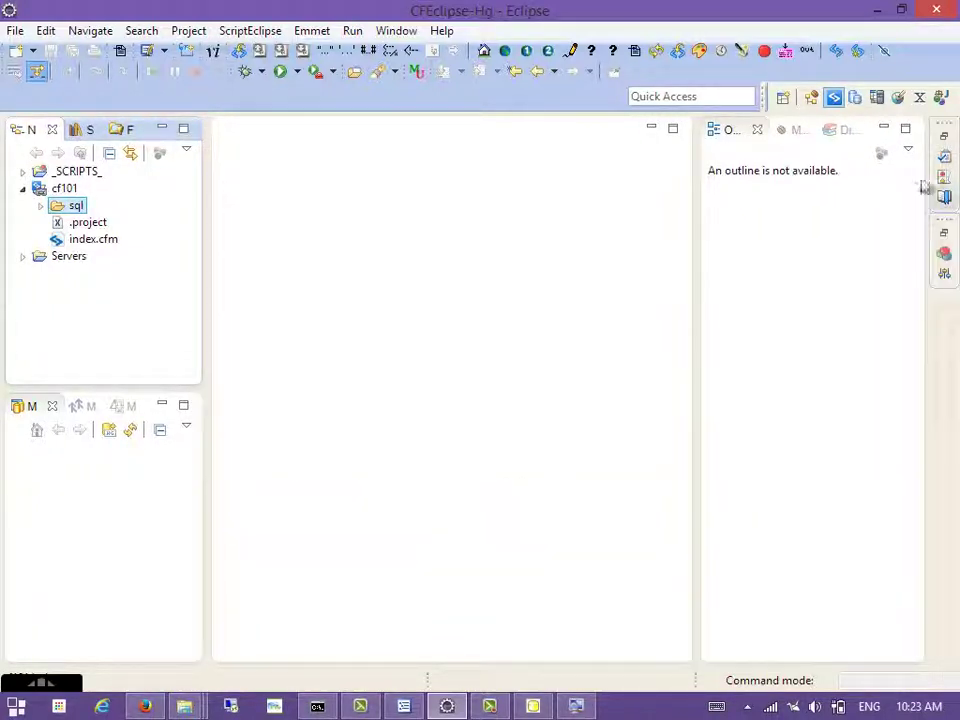
# - Minimize Outline, open index.cfm, and dock the Browser View below the editor
pyautogui.click(884, 128)
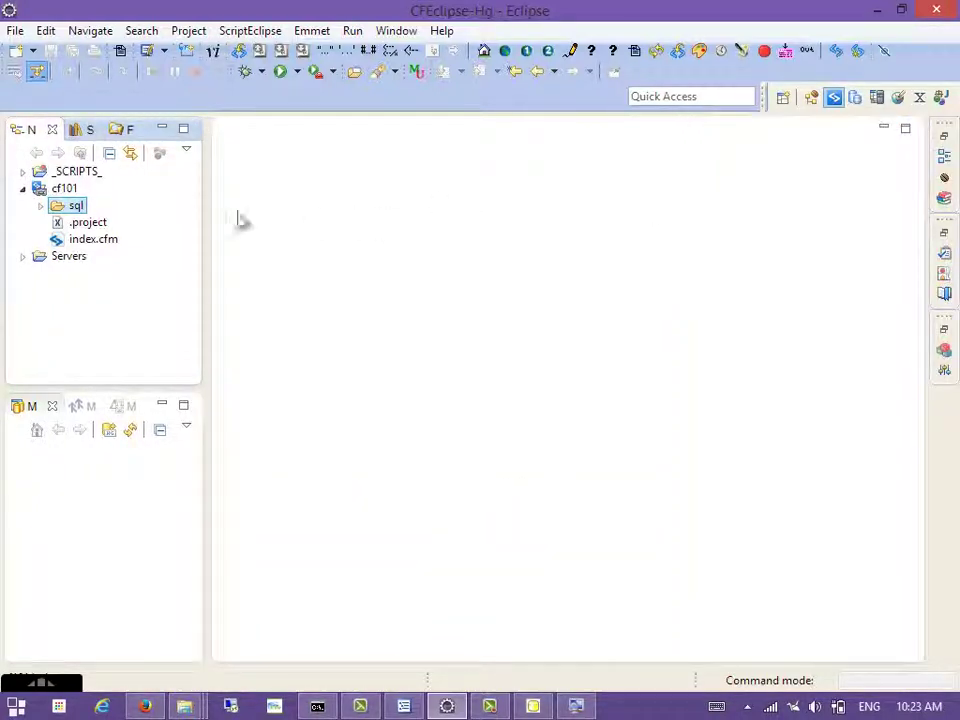
pyautogui.doubleClick(96, 239)
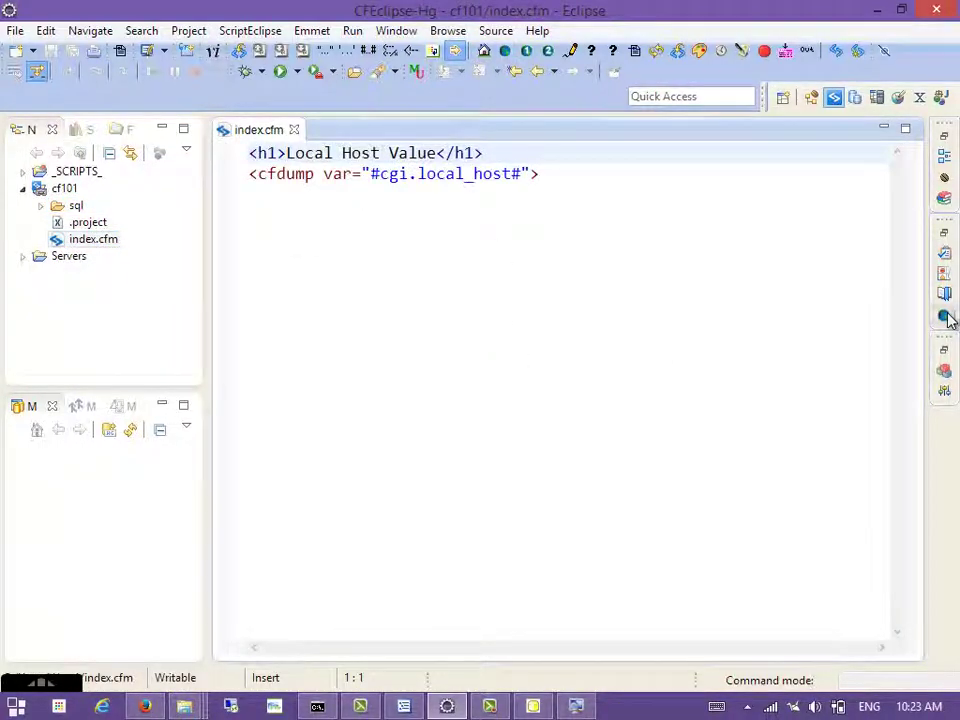
pyautogui.click(944, 316)
pyautogui.moveTo(640, 140); pyautogui.dragTo(540, 623)
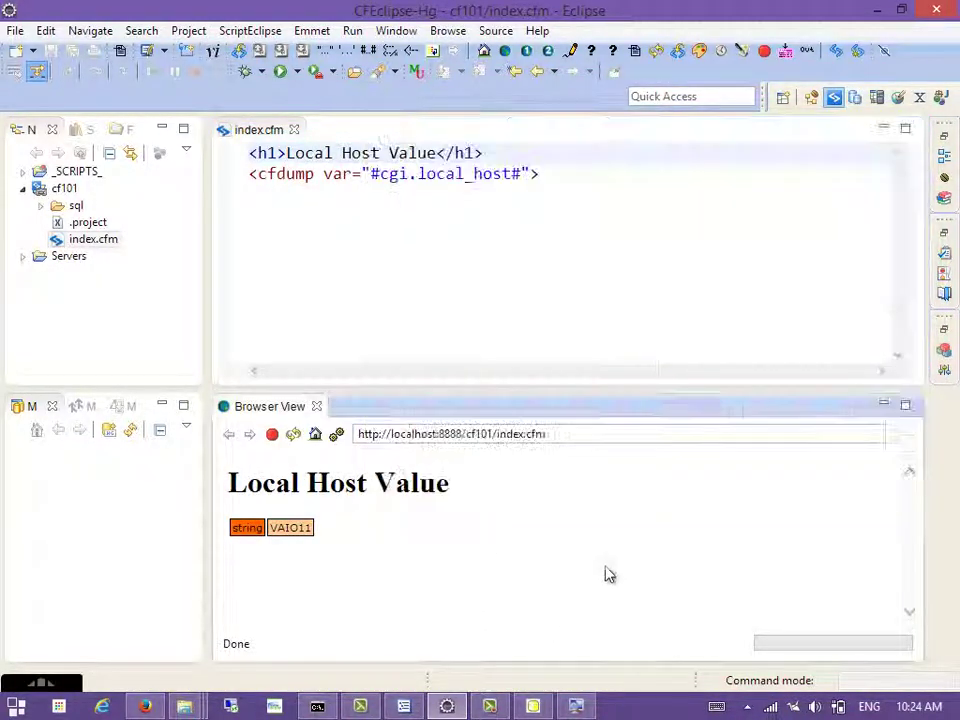
# - Check the Local Host Value page in the Browser View and return to line 2 of index.cfm
pyautogui.click(624, 290)
pyautogui.click(745, 477)
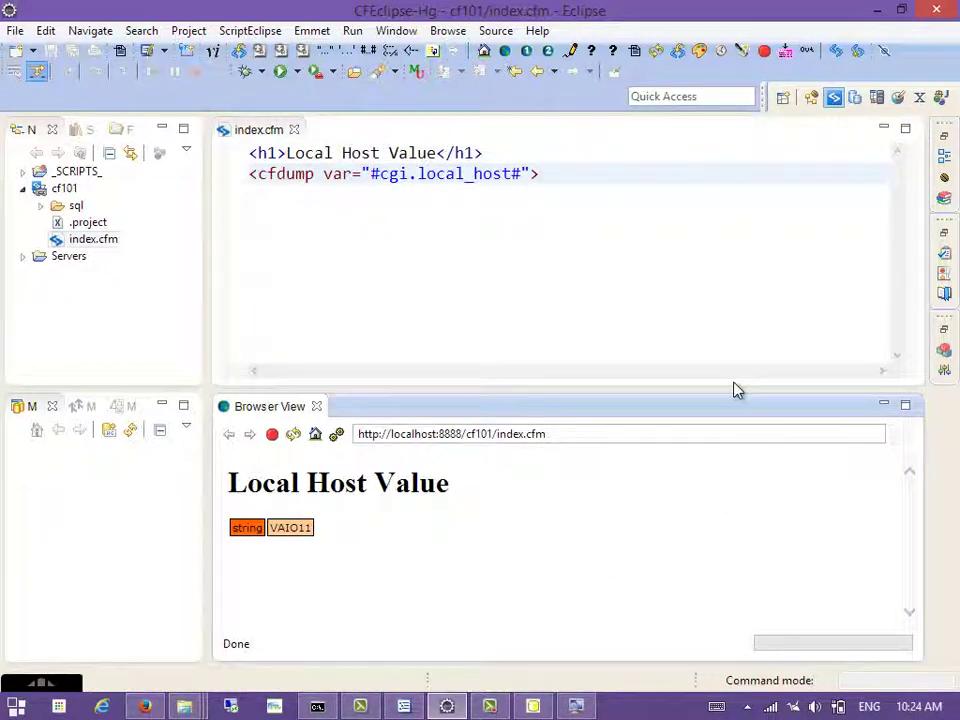
pyautogui.click(396, 313)
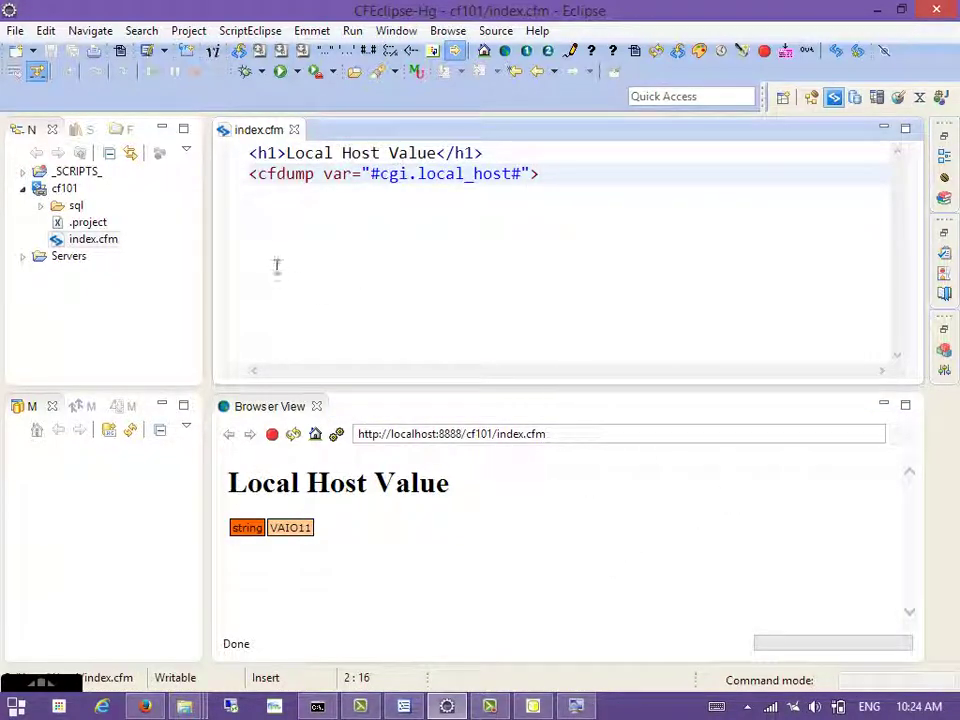
pyautogui.click(634, 249)
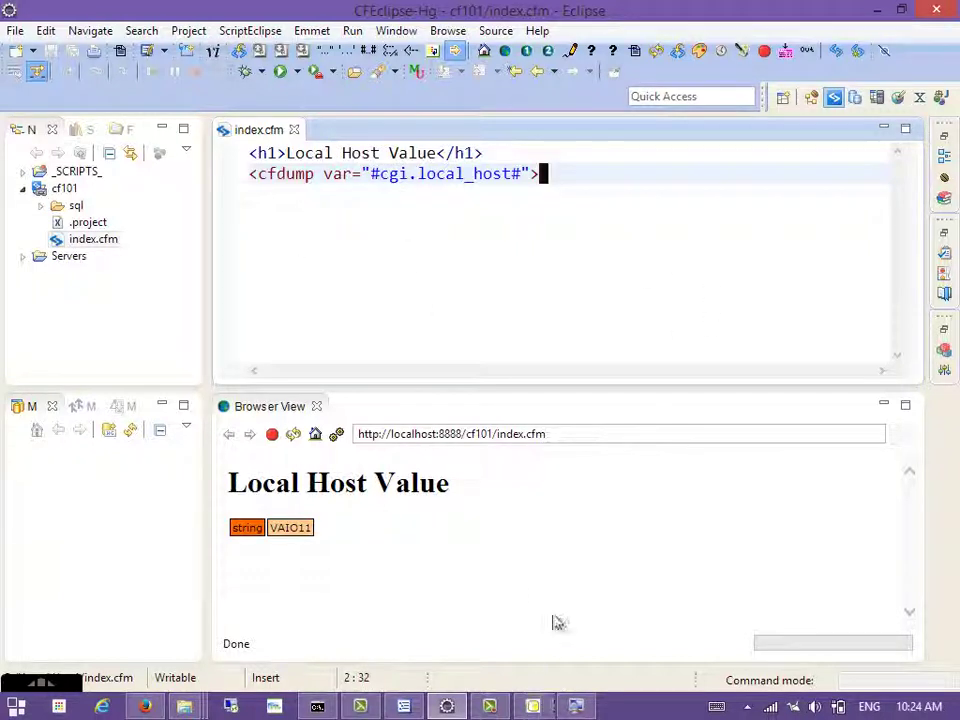
pyautogui.click(340, 411)
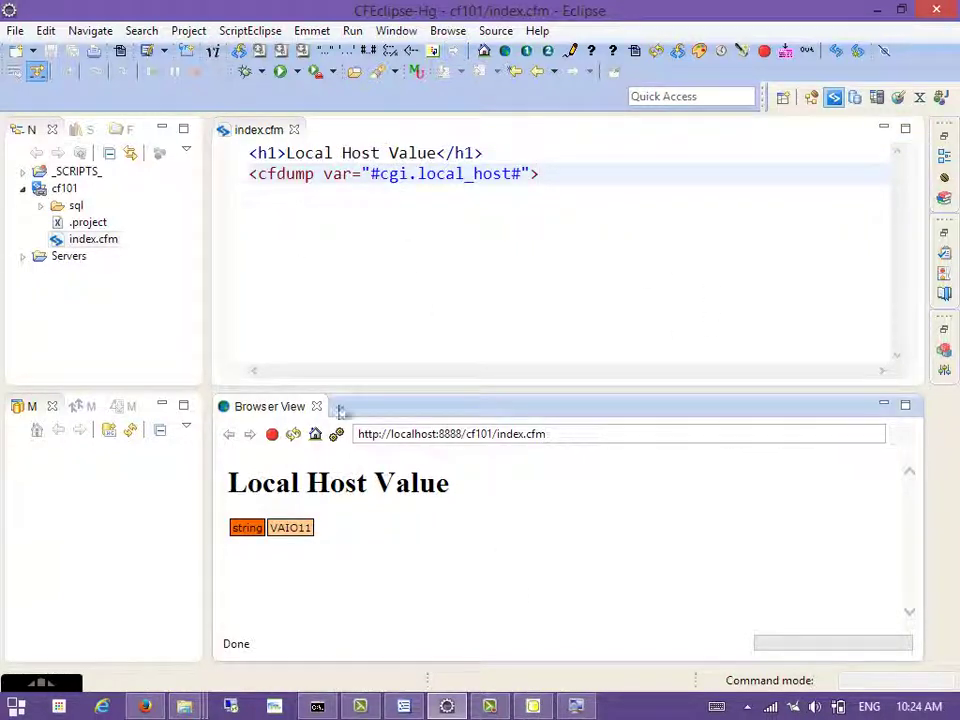
pyautogui.click(524, 332)
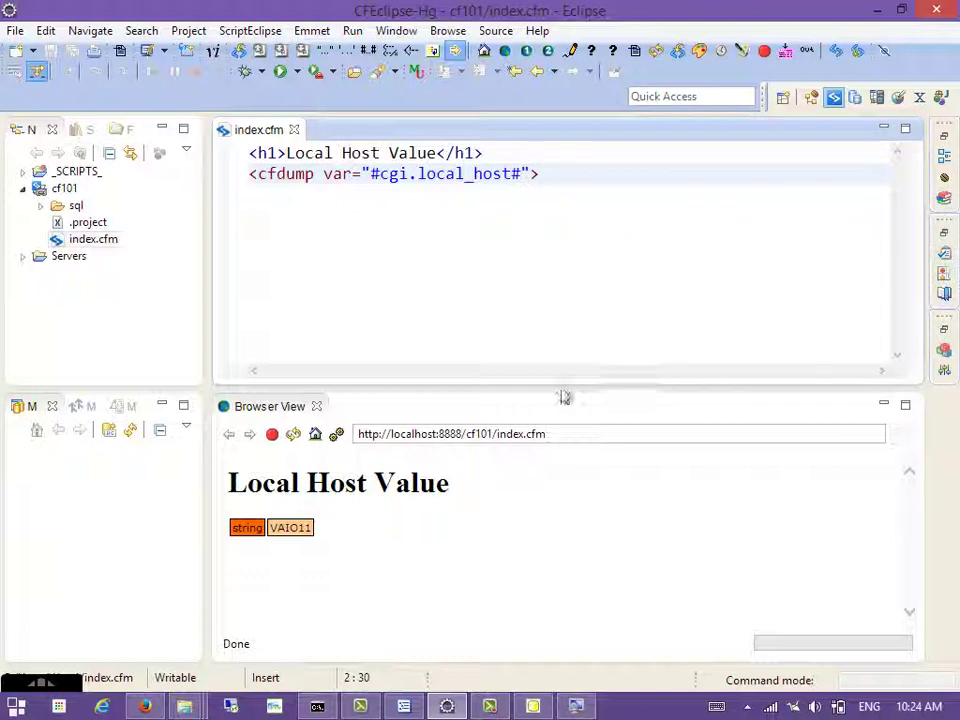
# - Open and close the ColdFusion dictionary view, leaving the caret at the end of line 2
pyautogui.click(944, 197)
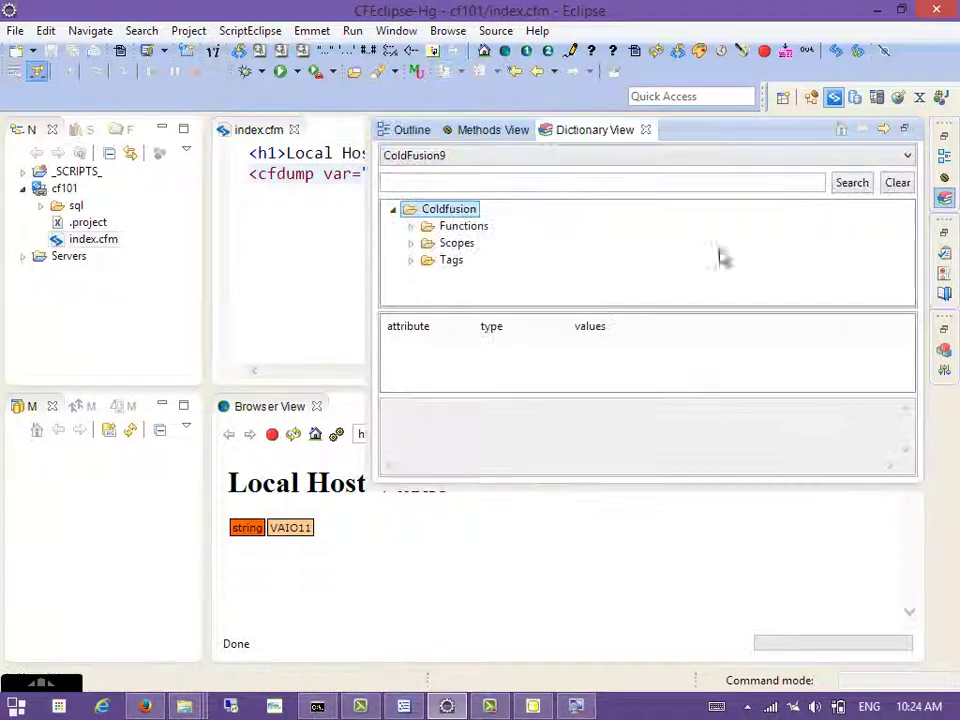
pyautogui.click(362, 568)
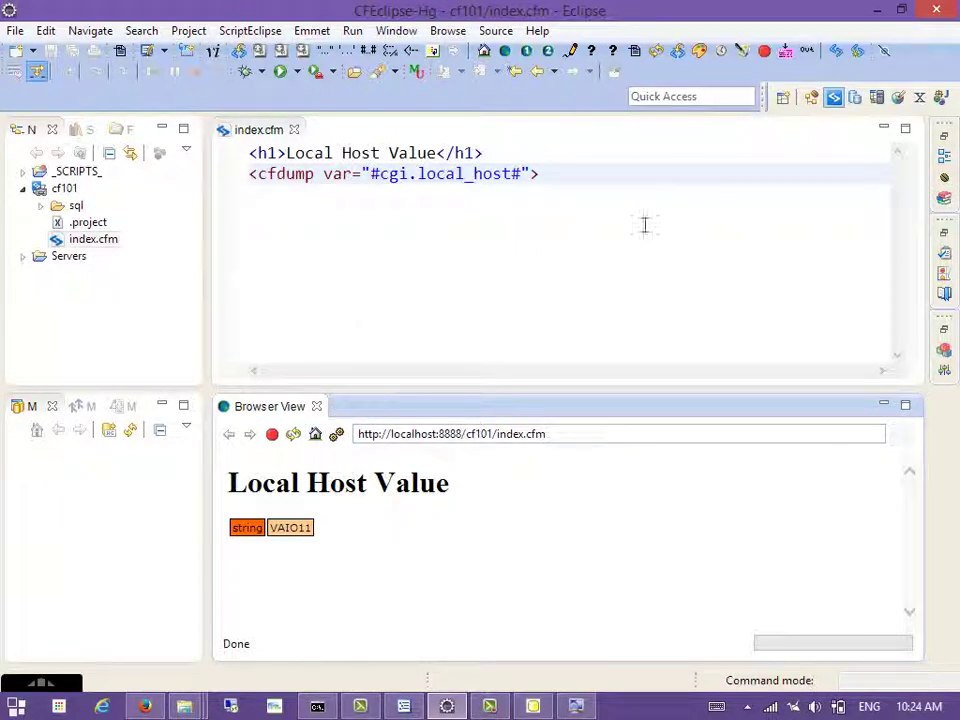
pyautogui.click(543, 238)
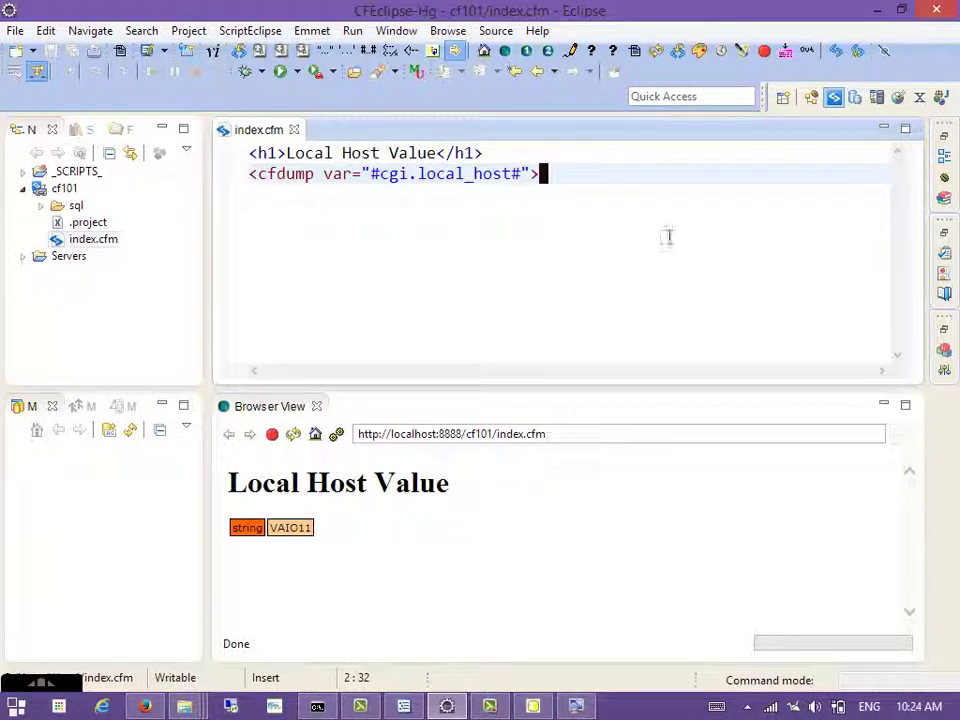